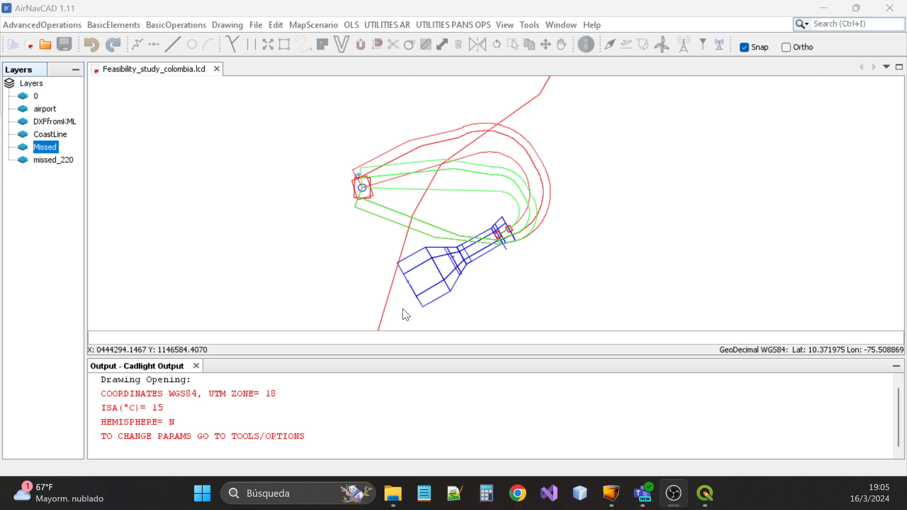
Zoom into Feasibility_study_colombia.lcd, select the Missed and missed_220 layers, then switch to QGIS
{"action": "scroll", "coordinate": [426, 282], "scroll_direction": "up", "scroll_amount": 1}
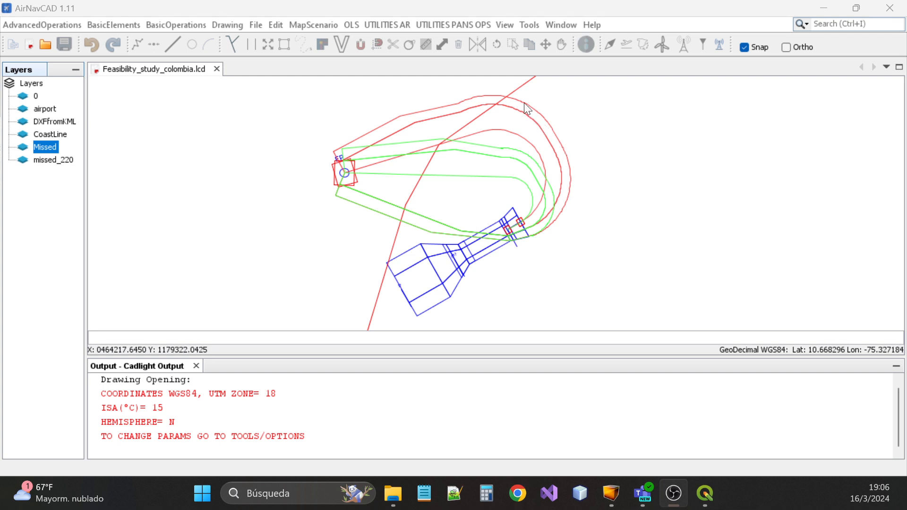
{"action": "left_click", "coordinate": [58, 150]}
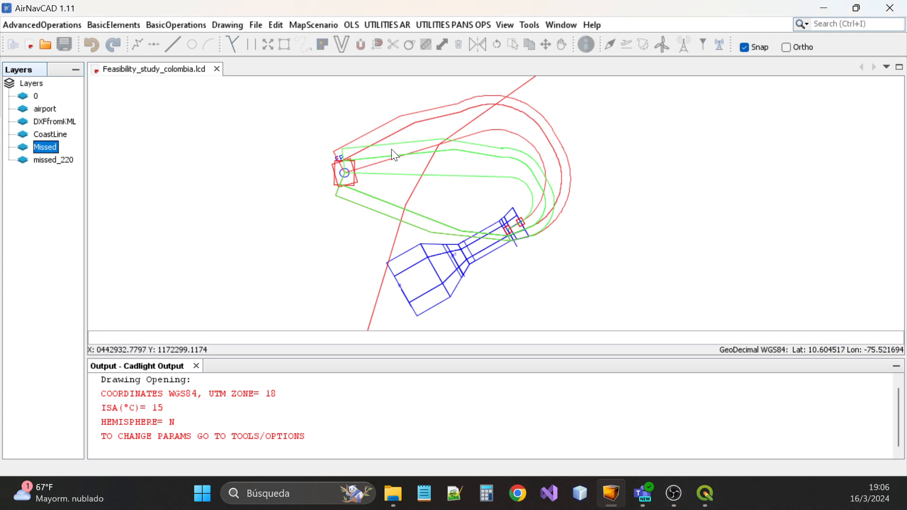
{"action": "left_click", "coordinate": [58, 159]}
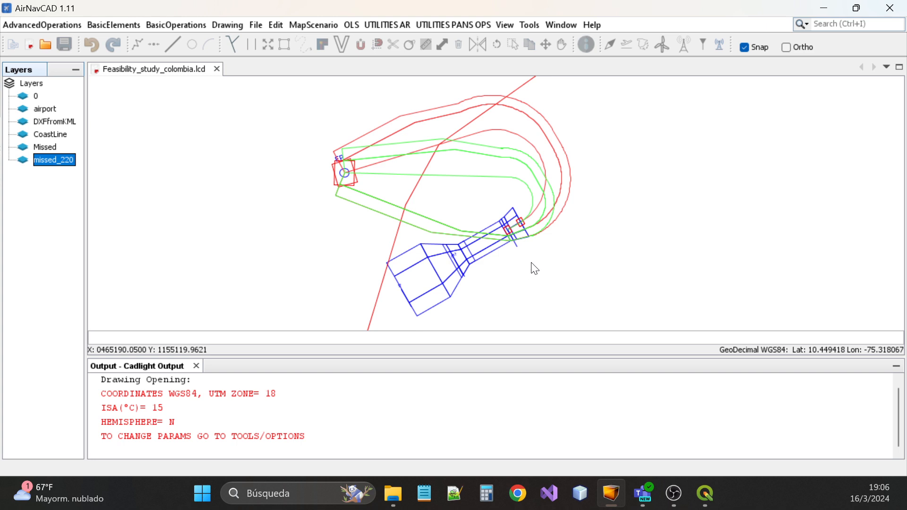
{"action": "left_click", "coordinate": [705, 494]}
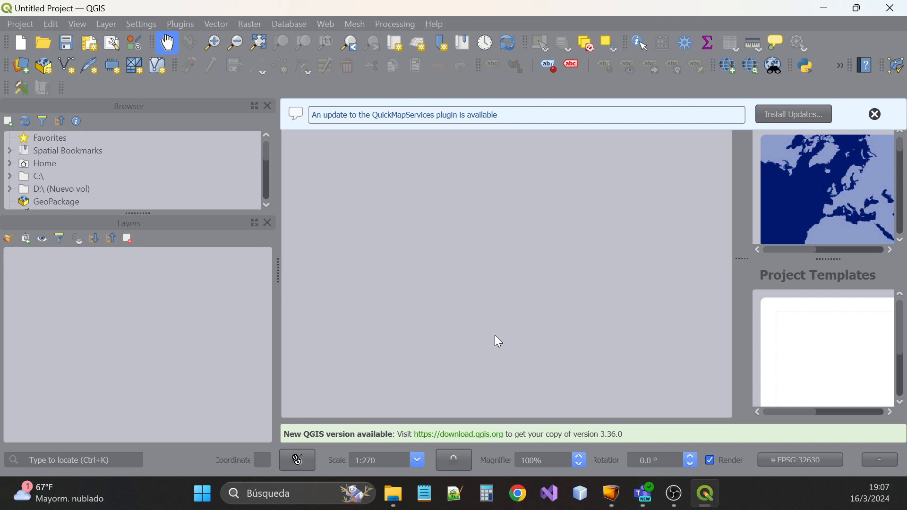
Drag TransformToKML_2024_3_16_13_59_17.kml from the KML folder onto the QGIS map canvas
{"action": "left_click", "coordinate": [398, 504]}
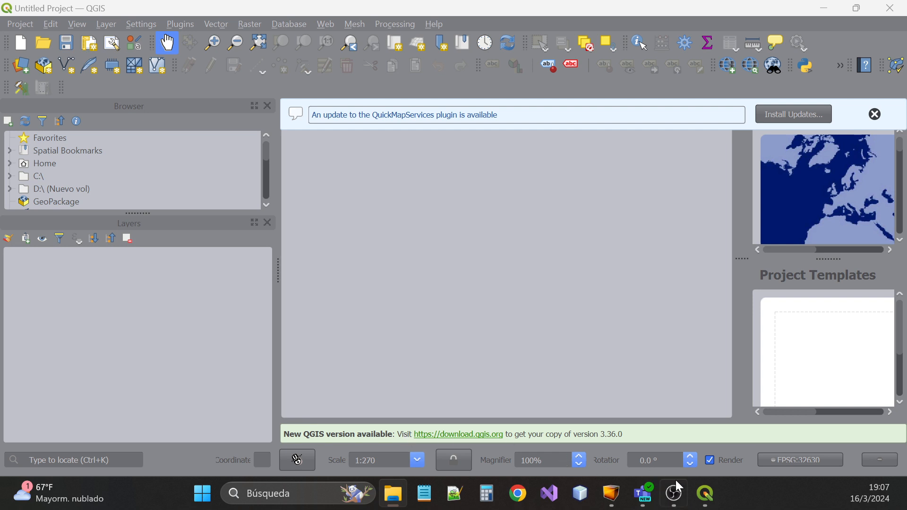
{"action": "mouse_move", "coordinate": [649, 504]}
{"action": "left_click_drag", "start_coordinate": [61, 284], "coordinate": [498, 297]}
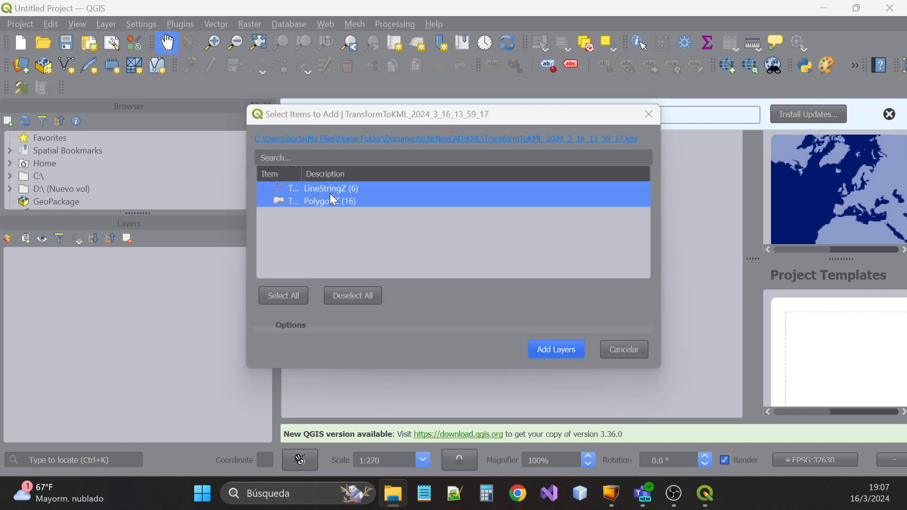
Add only the PolygonZ sublayers from both TransformToKML_2024_3_16_13_59_17 and _13_43_19 KML files
{"action": "left_click", "coordinate": [320, 202]}
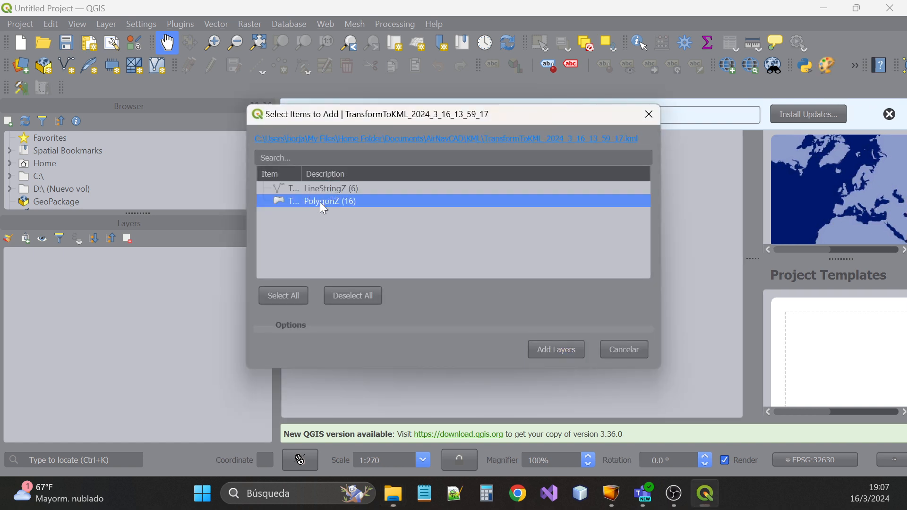
{"action": "left_click", "coordinate": [555, 350]}
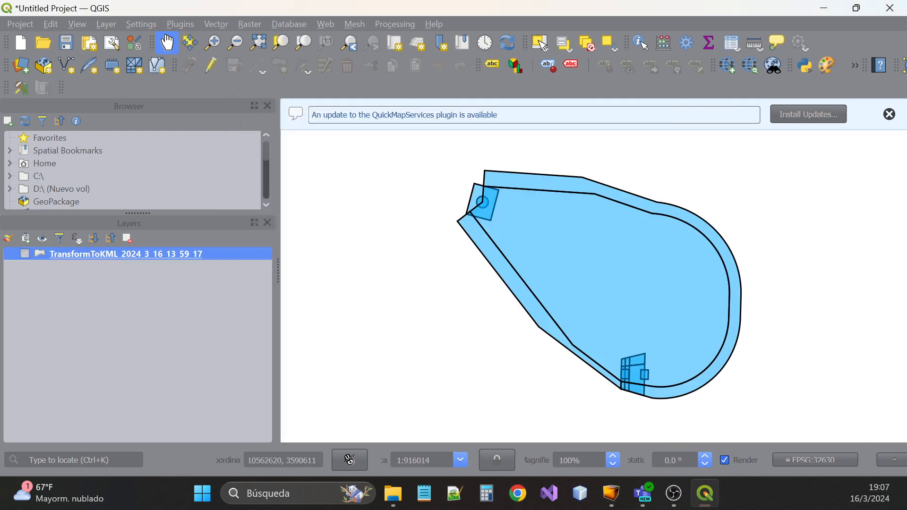
{"action": "left_click_drag", "start_coordinate": [539, 348], "coordinate": [415, 320]}
{"action": "left_click", "coordinate": [336, 189]}
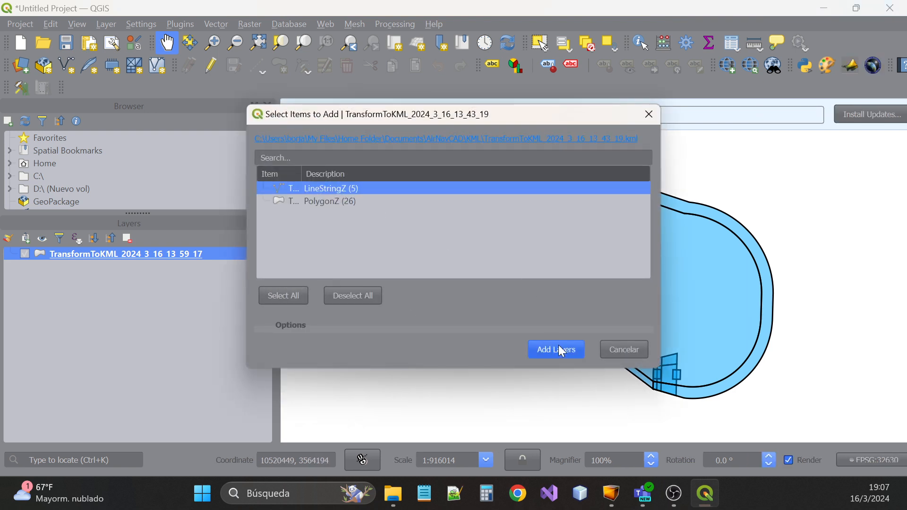
{"action": "left_click", "coordinate": [279, 203]}
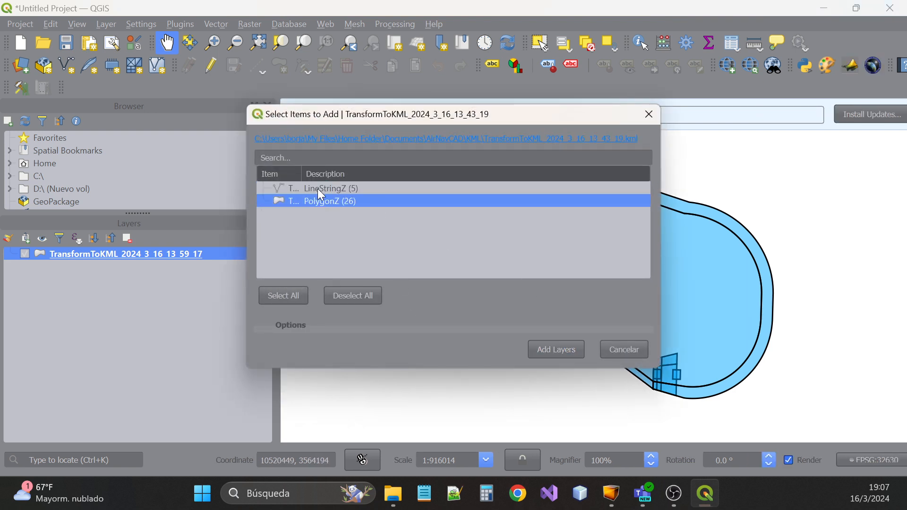
{"action": "left_click", "coordinate": [561, 351]}
{"action": "scroll", "coordinate": [501, 211], "scroll_direction": "down", "scroll_amount": 2}
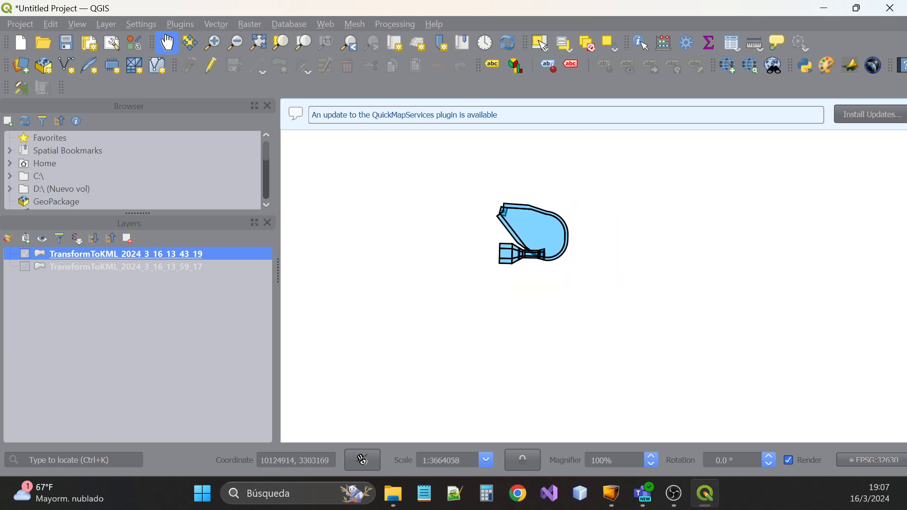
Pick WGS 84 / UTM zone 18N (EPSG:32618) as the project CRS, apply and confirm
{"action": "left_click", "coordinate": [879, 461]}
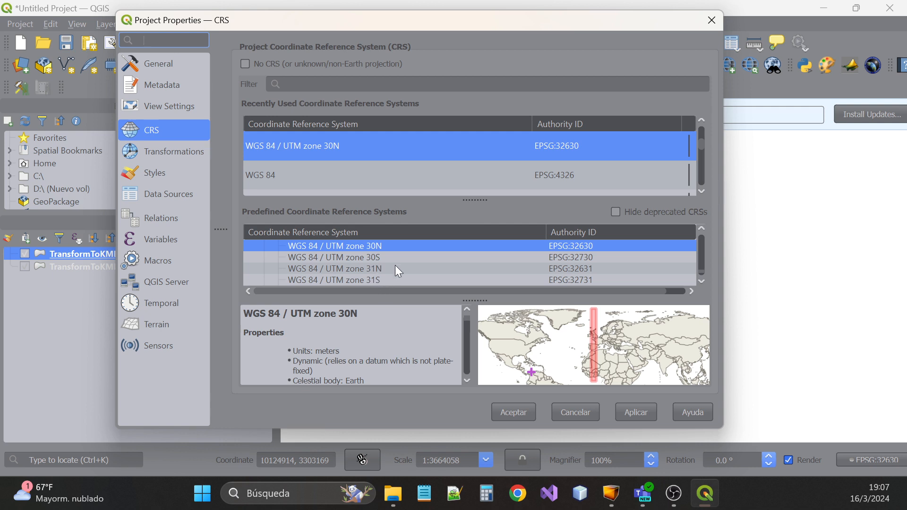
{"action": "scroll", "coordinate": [345, 157], "scroll_direction": "down", "scroll_amount": 2}
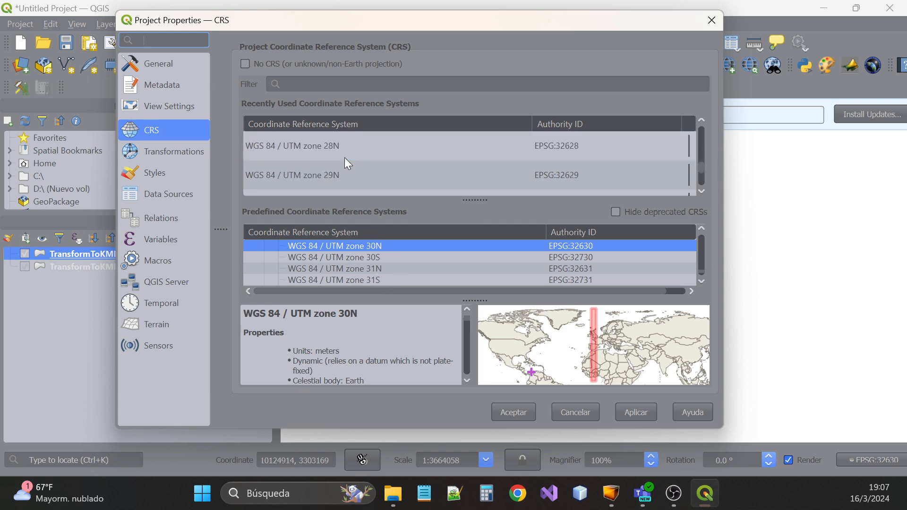
{"action": "scroll", "coordinate": [344, 157], "scroll_direction": "up", "scroll_amount": 2}
{"action": "scroll", "coordinate": [349, 166], "scroll_direction": "down", "scroll_amount": 2}
{"action": "scroll", "coordinate": [348, 170], "scroll_direction": "up", "scroll_amount": 4}
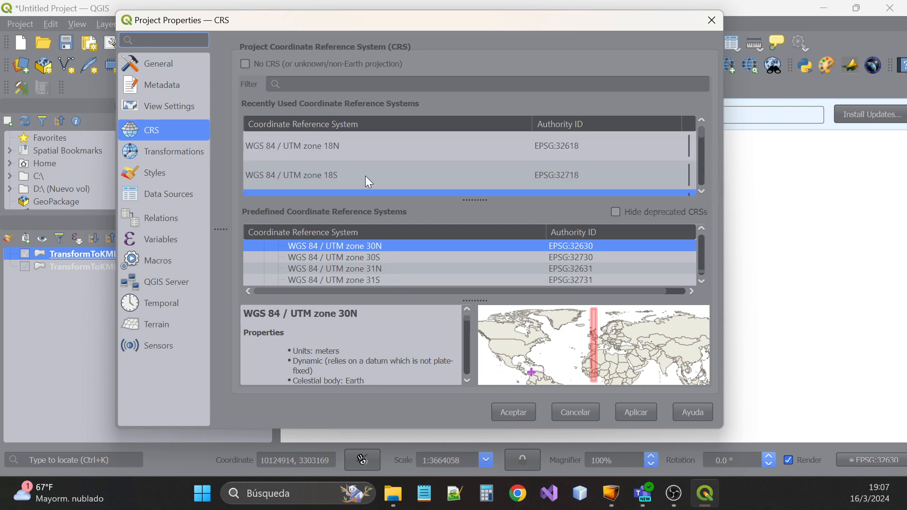
{"action": "scroll", "coordinate": [359, 165], "scroll_direction": "down", "scroll_amount": 3}
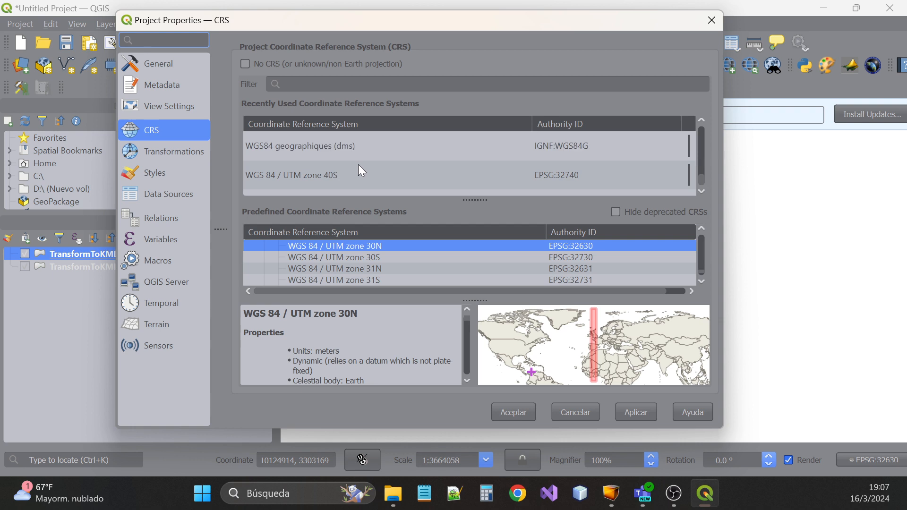
{"action": "scroll", "coordinate": [362, 170], "scroll_direction": "up", "scroll_amount": 3}
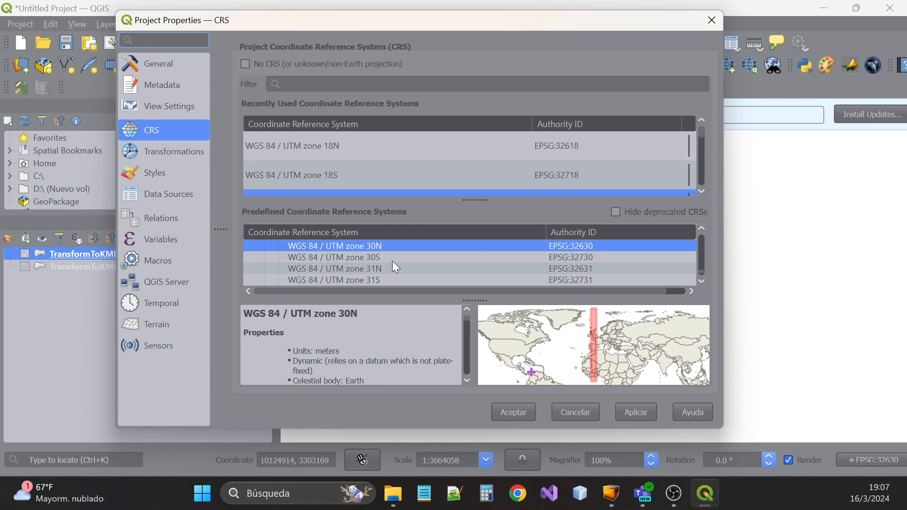
{"action": "scroll", "coordinate": [394, 263], "scroll_direction": "up", "scroll_amount": 4}
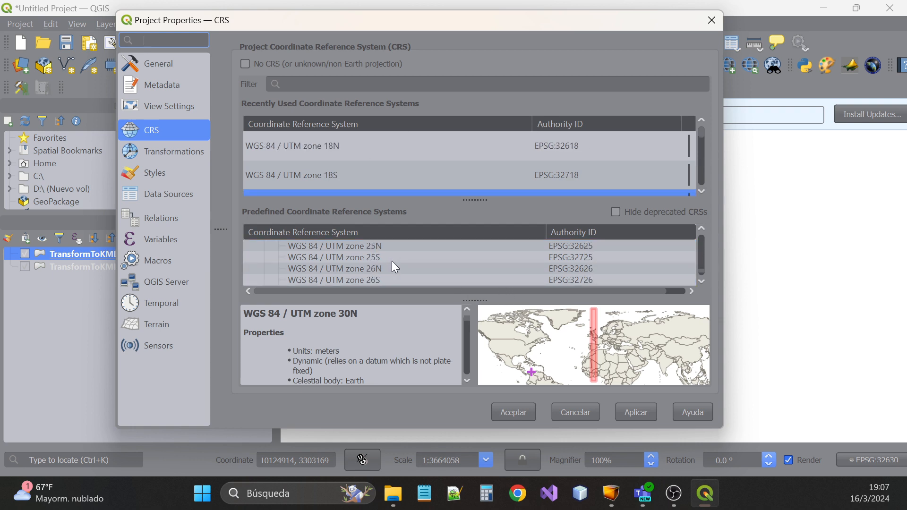
{"action": "scroll", "coordinate": [395, 267], "scroll_direction": "up", "scroll_amount": 5}
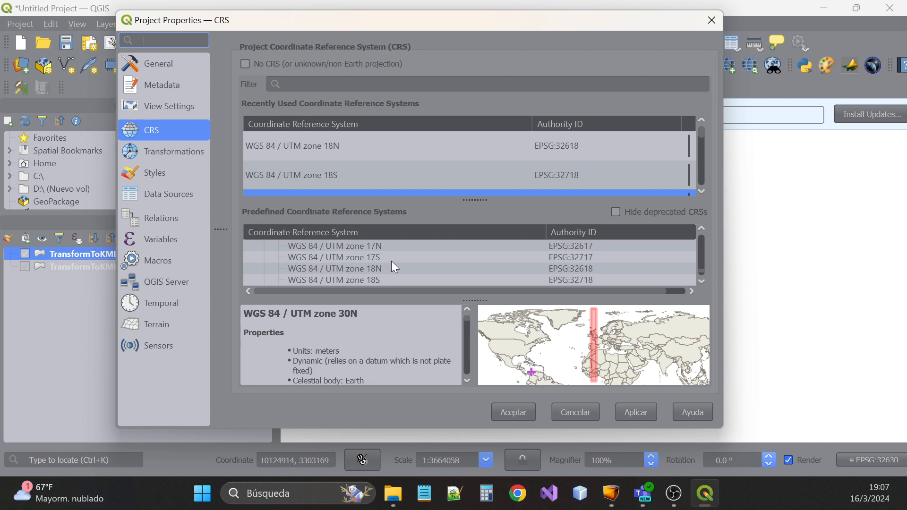
{"action": "left_click", "coordinate": [362, 269]}
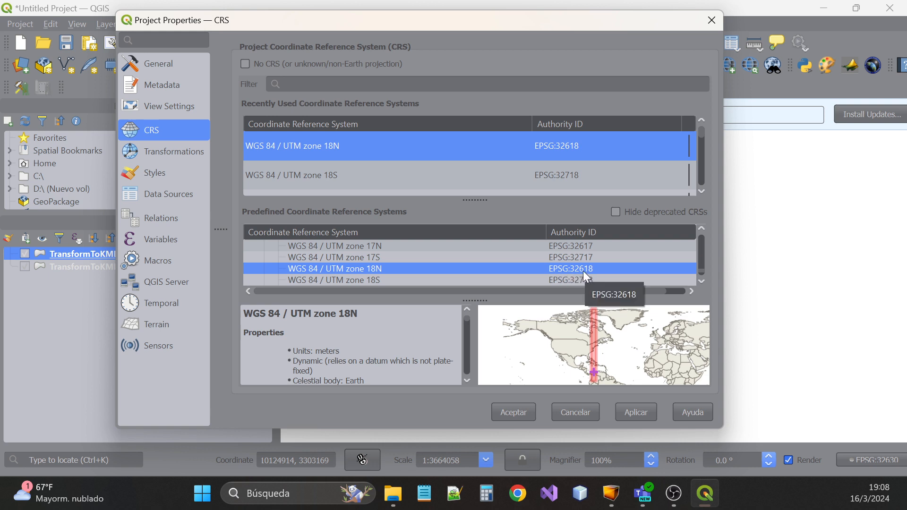
{"action": "left_click", "coordinate": [650, 413]}
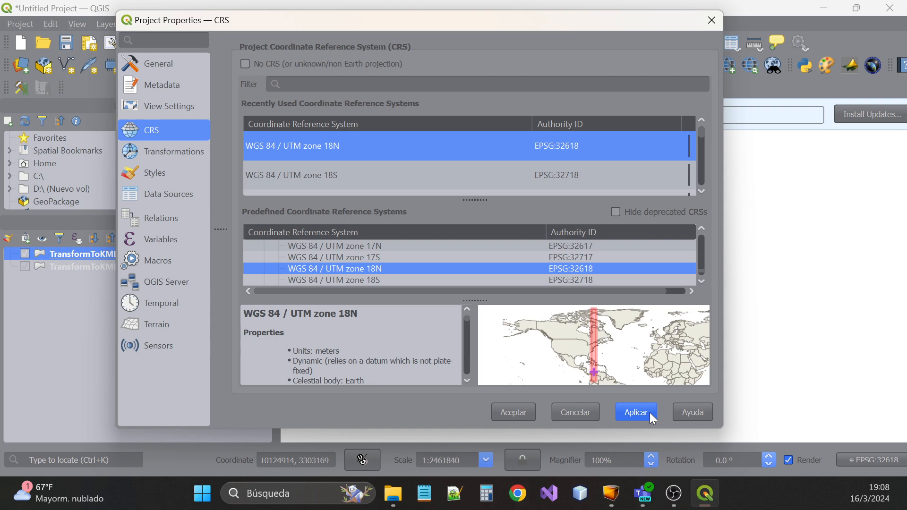
{"action": "left_click", "coordinate": [531, 415]}
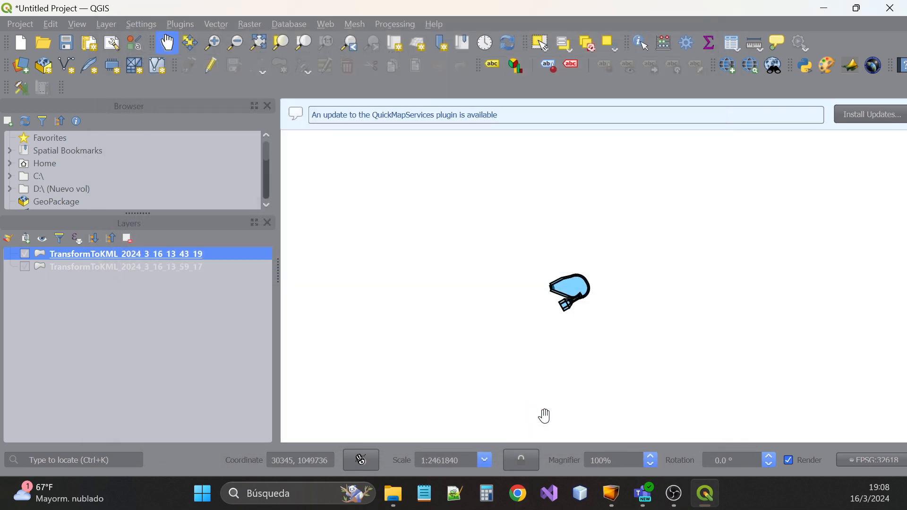
Compare the QGIS polygons against the AirNavCAD drawing, then zoom and pan them to fill the map
{"action": "scroll", "coordinate": [582, 300], "scroll_direction": "up", "scroll_amount": 2}
{"action": "scroll", "coordinate": [583, 299], "scroll_direction": "up", "scroll_amount": 2}
{"action": "scroll", "coordinate": [562, 310], "scroll_direction": "down", "scroll_amount": 2}
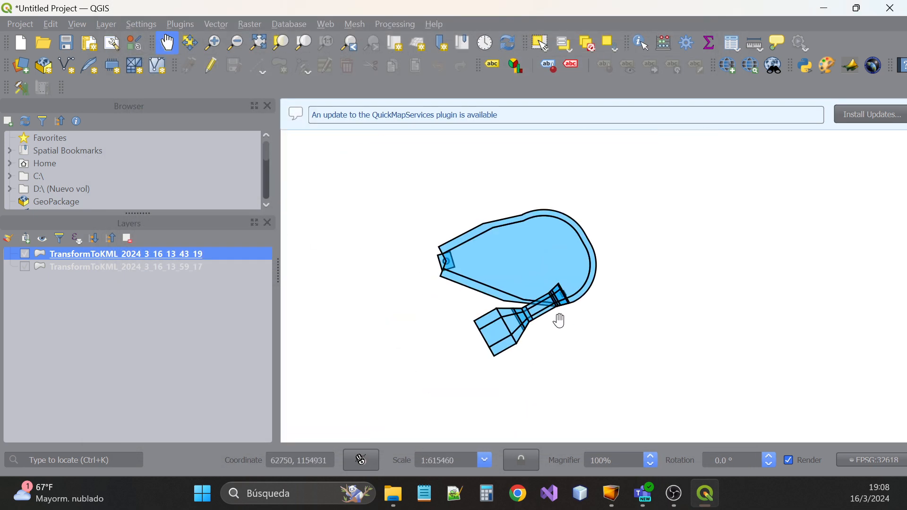
{"action": "scroll", "coordinate": [421, 263], "scroll_direction": "up", "scroll_amount": 1}
{"action": "scroll", "coordinate": [484, 236], "scroll_direction": "down", "scroll_amount": 1}
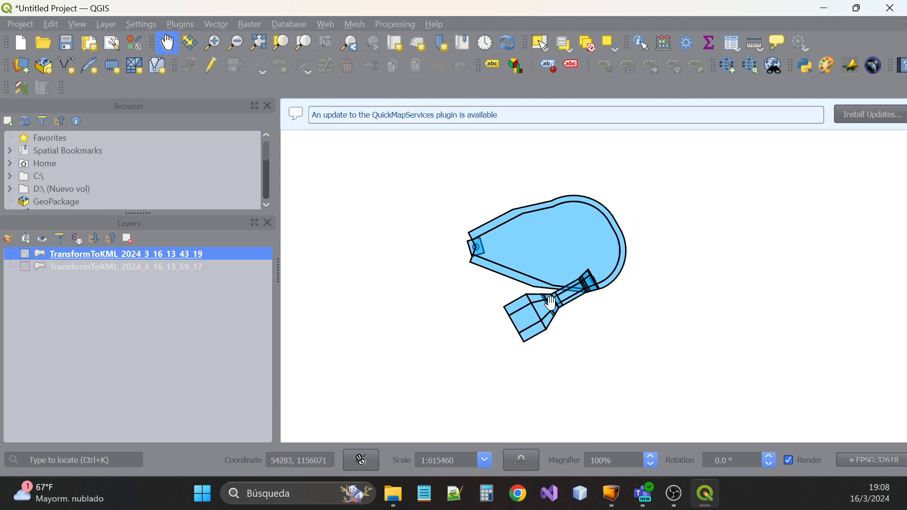
{"action": "left_click", "coordinate": [620, 497]}
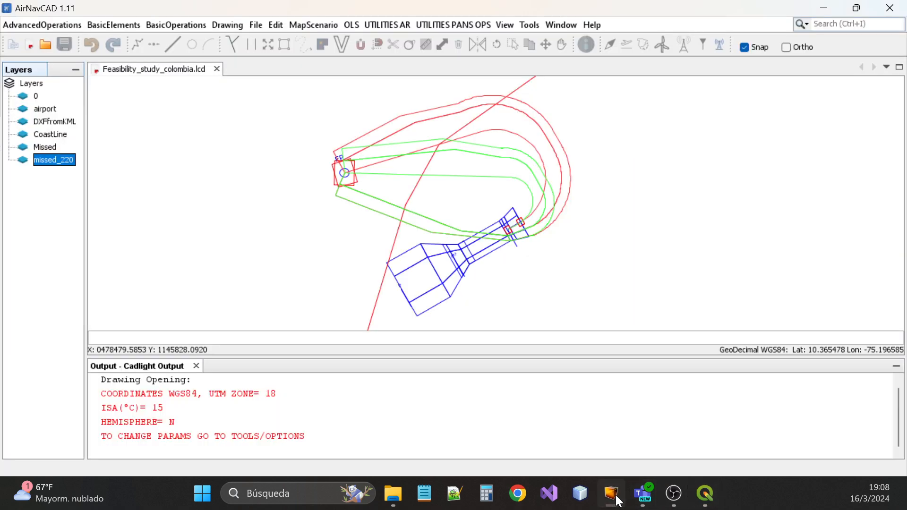
{"action": "left_click", "coordinate": [620, 497]}
{"action": "left_click", "coordinate": [619, 499]}
{"action": "left_click", "coordinate": [619, 500]}
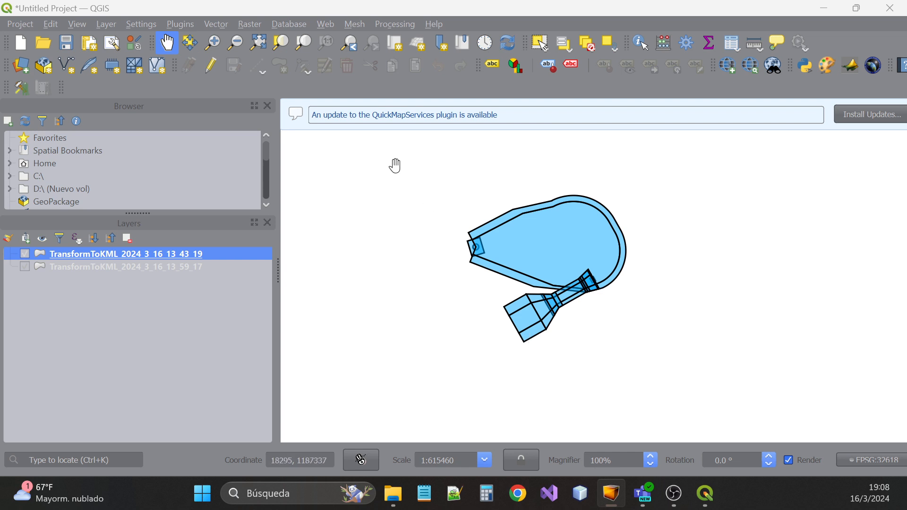
{"action": "left_click", "coordinate": [618, 501]}
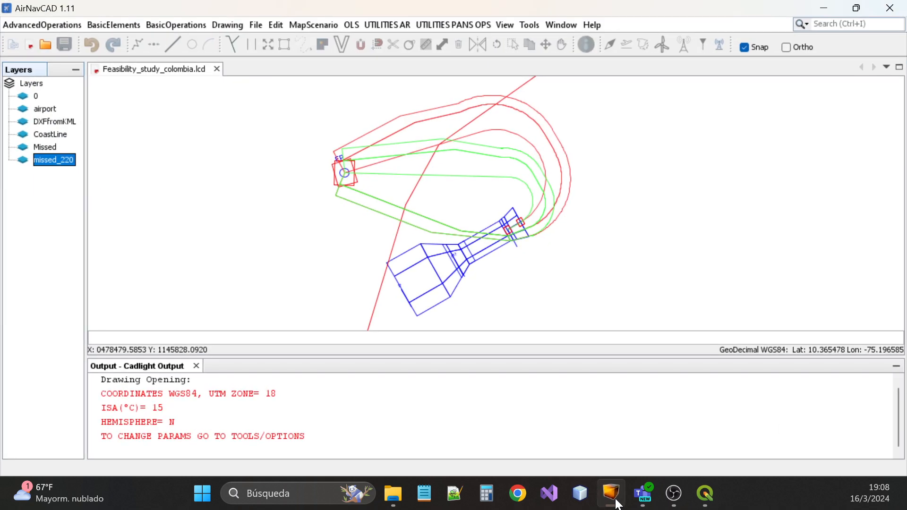
{"action": "left_click", "coordinate": [614, 501]}
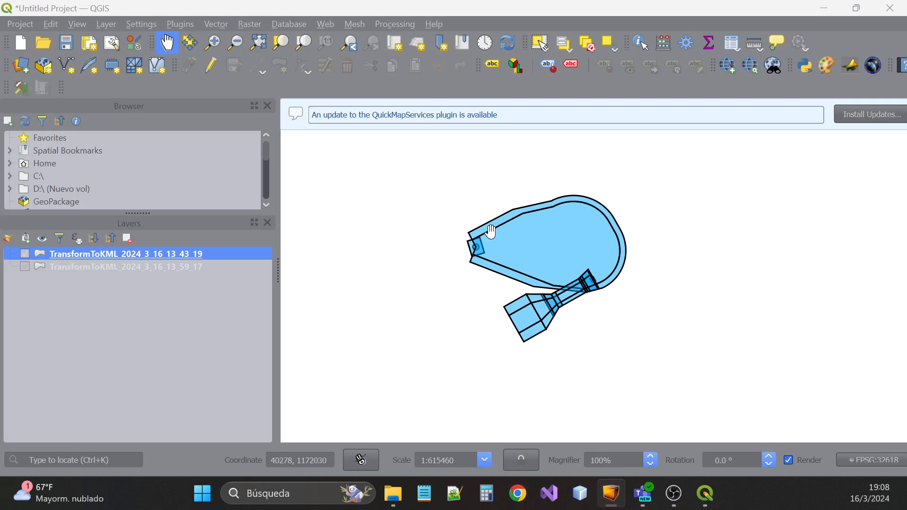
{"action": "scroll", "coordinate": [559, 275], "scroll_direction": "up", "scroll_amount": 1}
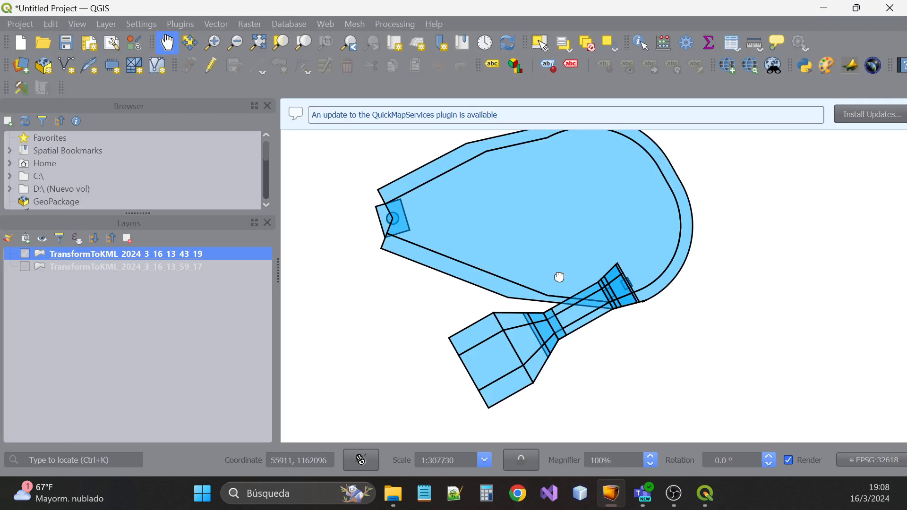
{"action": "left_click_drag", "start_coordinate": [559, 276], "coordinate": [573, 298]}
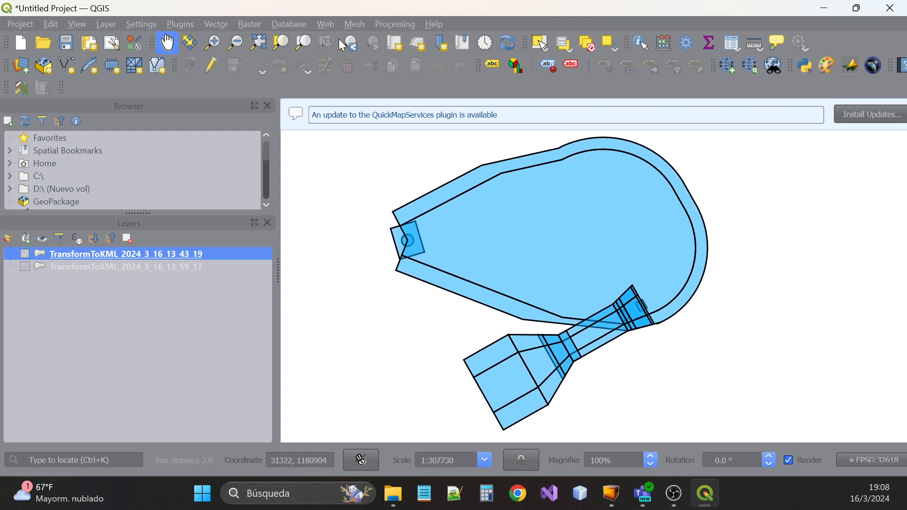
Add Bing Satellite via Web > QuickMapServices > Bing, select its layer, and return to AirNavCAD
{"action": "left_click", "coordinate": [327, 27]}
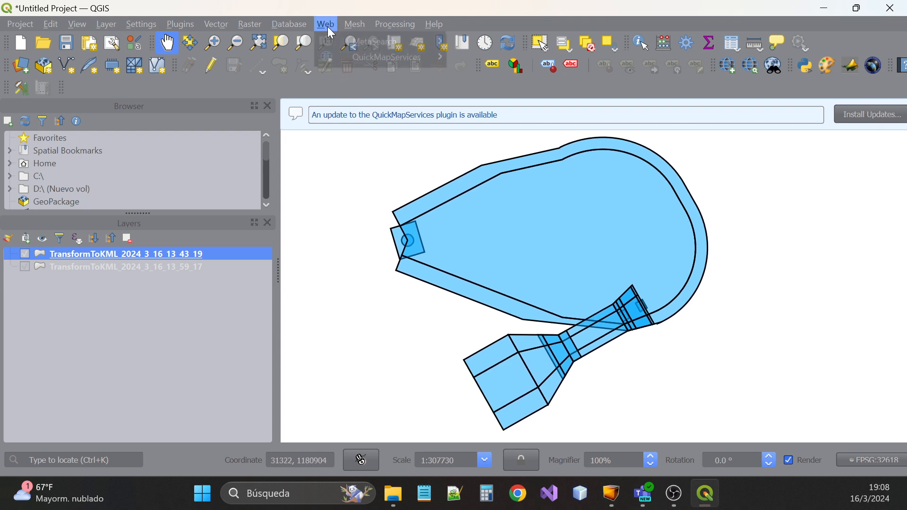
{"action": "mouse_move", "coordinate": [358, 55]}
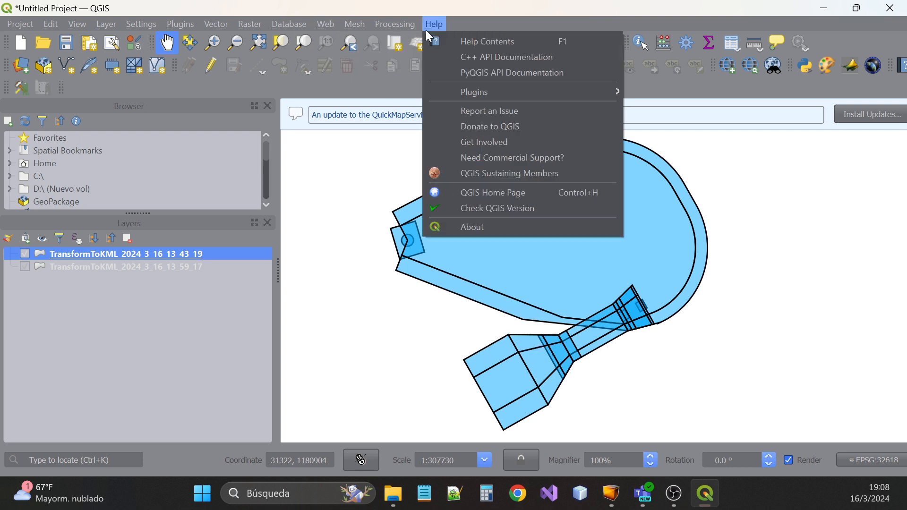
{"action": "left_click", "coordinate": [427, 25]}
{"action": "left_click", "coordinate": [333, 25]}
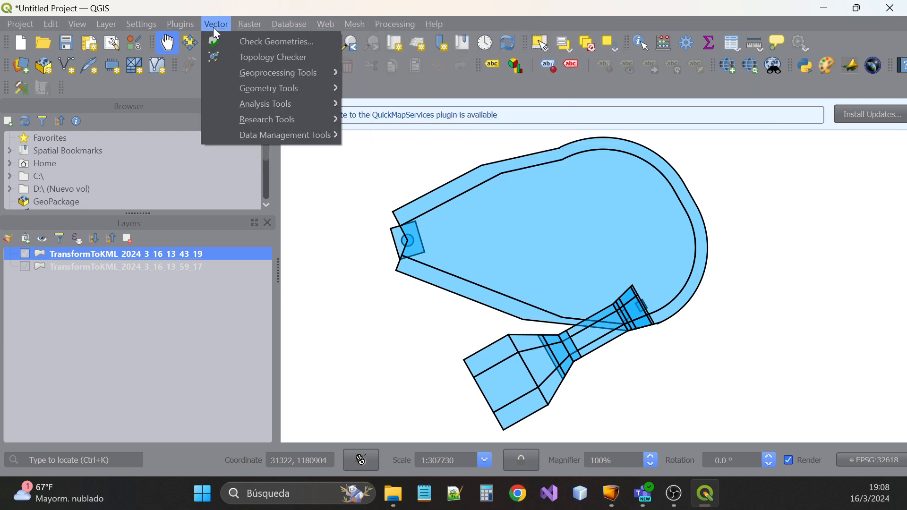
{"action": "mouse_move", "coordinate": [182, 27]}
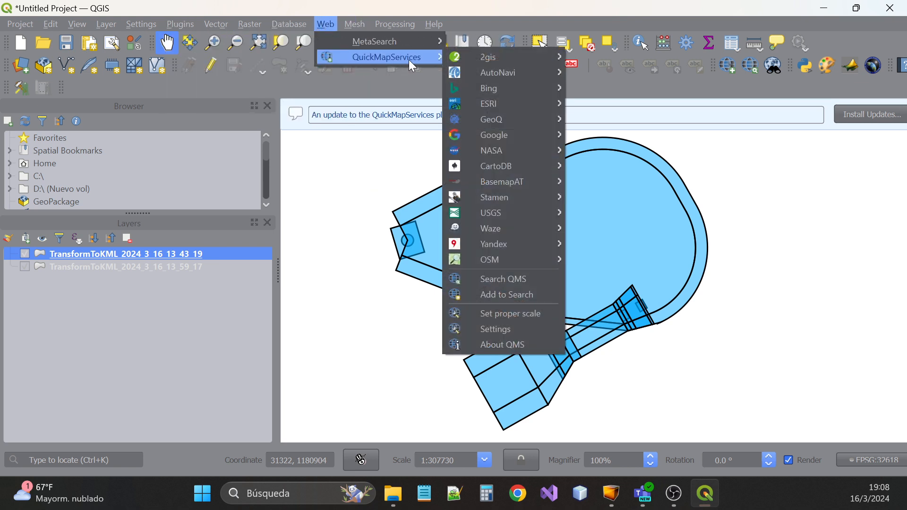
{"action": "mouse_move", "coordinate": [506, 88]}
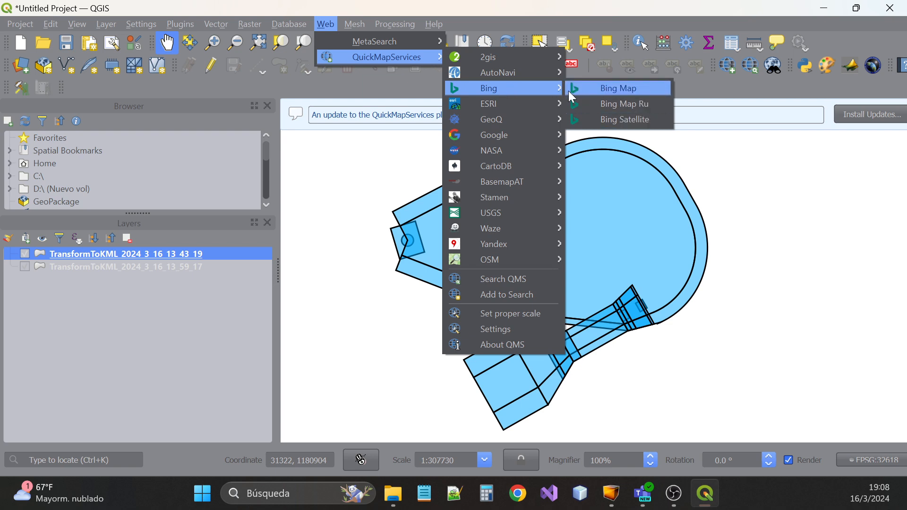
{"action": "left_click", "coordinate": [621, 120]}
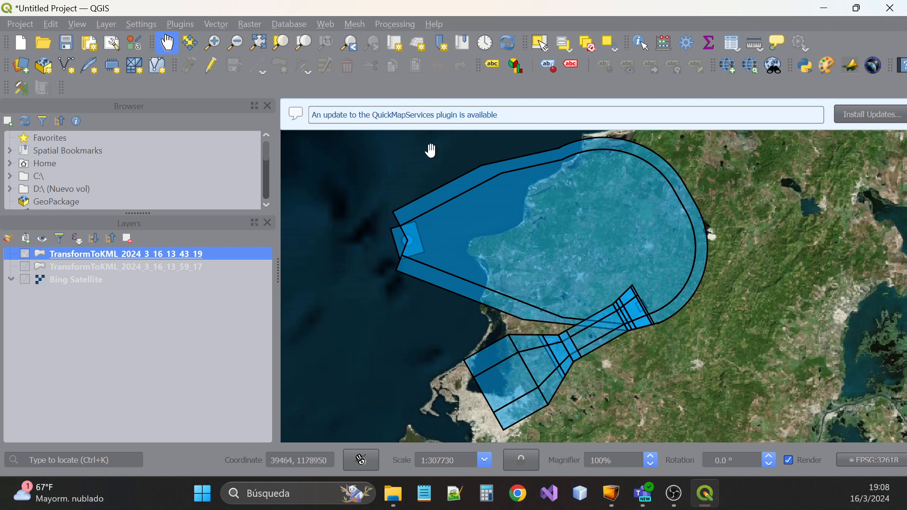
{"action": "left_click", "coordinate": [81, 282]}
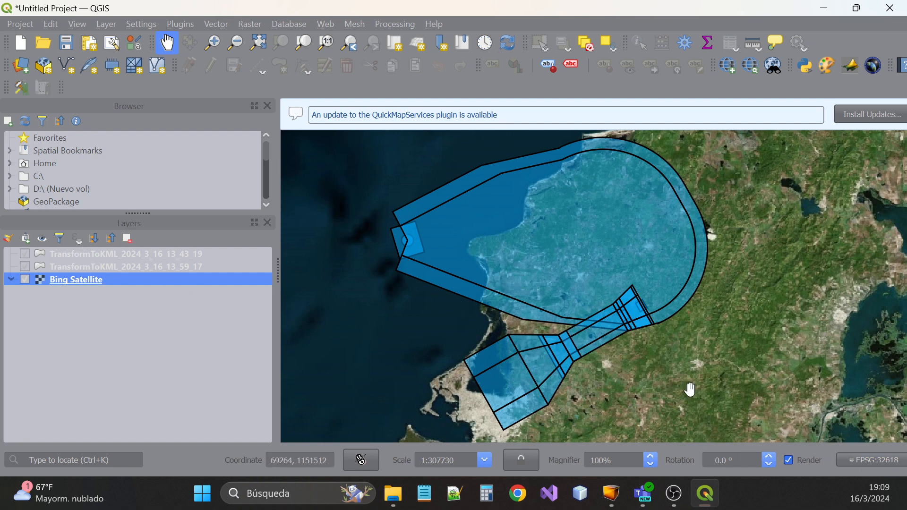
{"action": "left_click", "coordinate": [614, 493]}
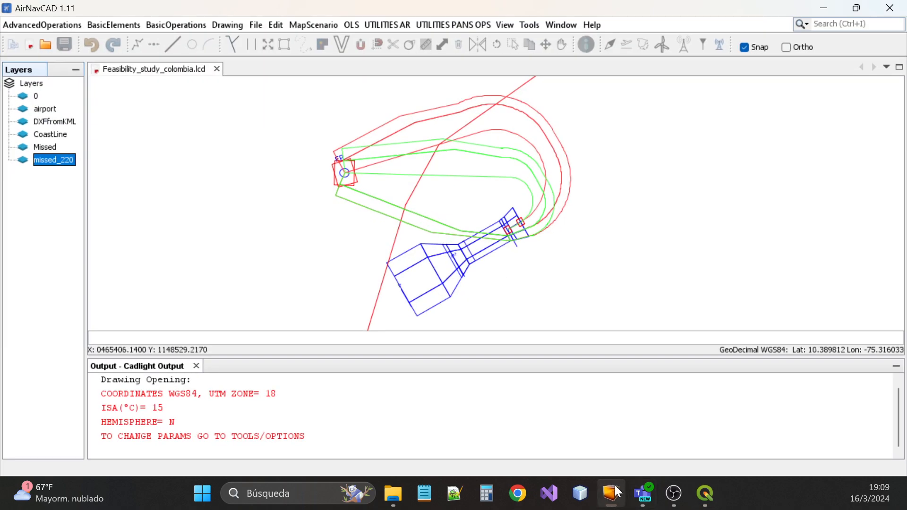
{"action": "left_click", "coordinate": [619, 493]}
{"action": "left_click", "coordinate": [617, 496]}
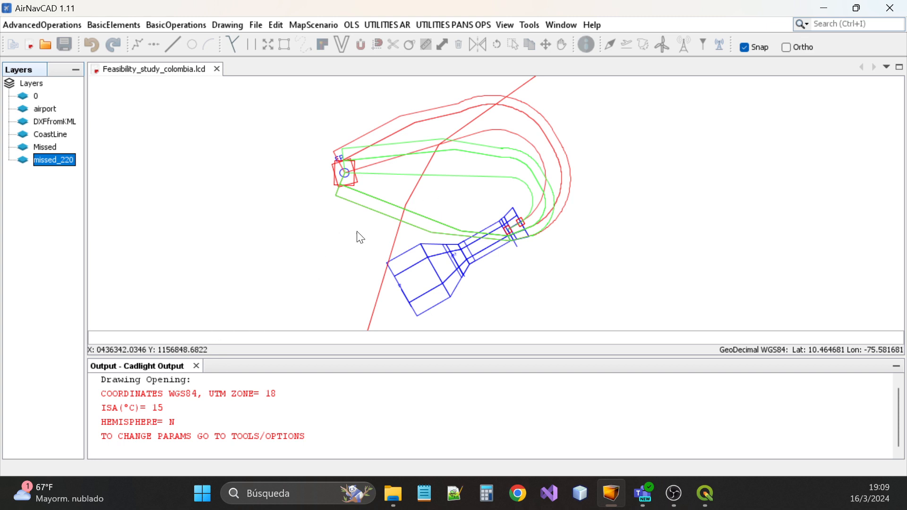
Back in QGIS, hide both TransformToKML layers and open the Project menu's Import/Export options
{"action": "left_click", "coordinate": [706, 494]}
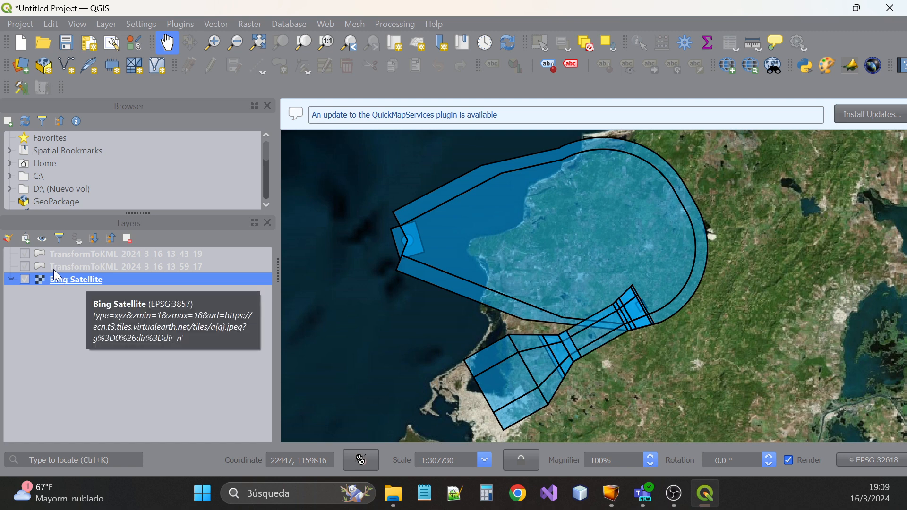
{"action": "left_click", "coordinate": [25, 267]}
{"action": "left_click", "coordinate": [25, 253]}
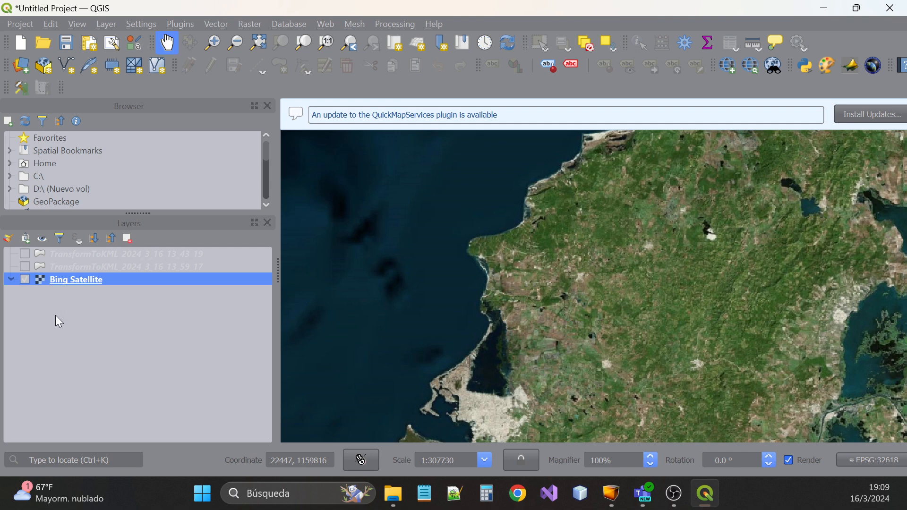
{"action": "left_click", "coordinate": [26, 25]}
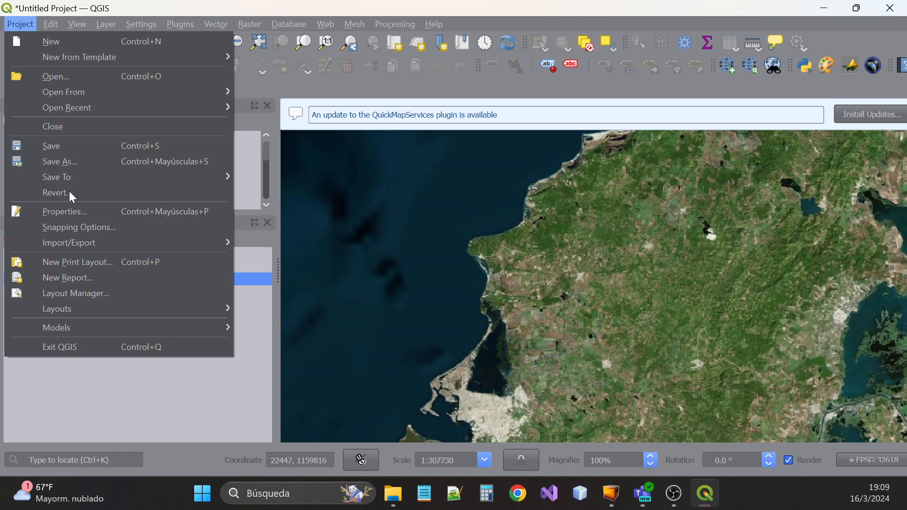
{"action": "mouse_move", "coordinate": [73, 239]}
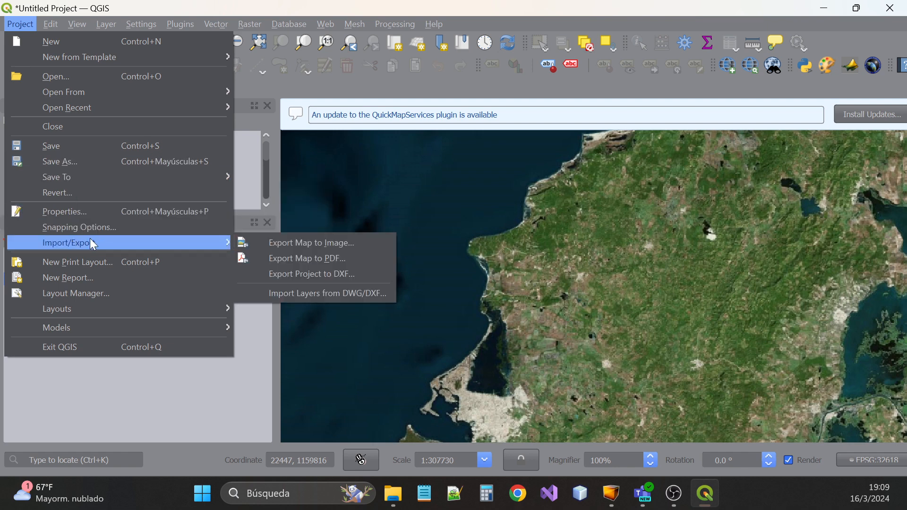
Export the map to an image with its extent drawn around the coastal area
{"action": "left_click", "coordinate": [330, 246]}
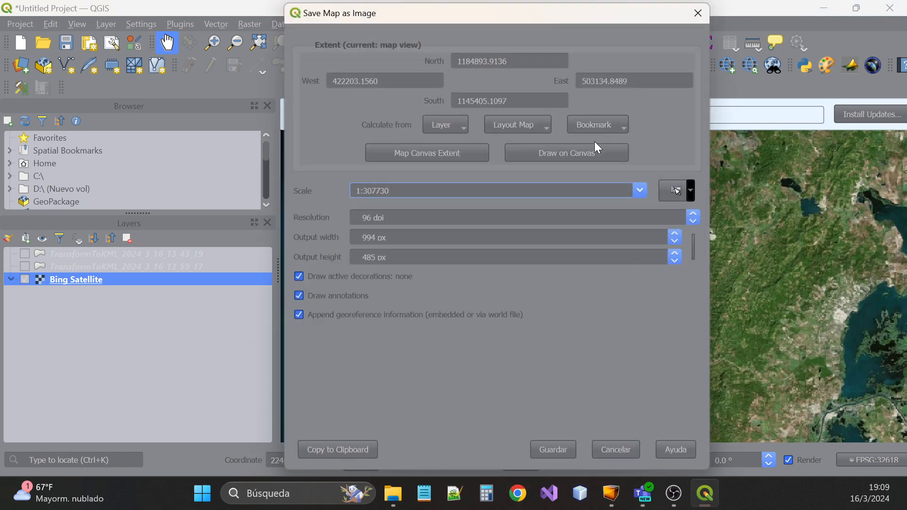
{"action": "left_click", "coordinate": [553, 153]}
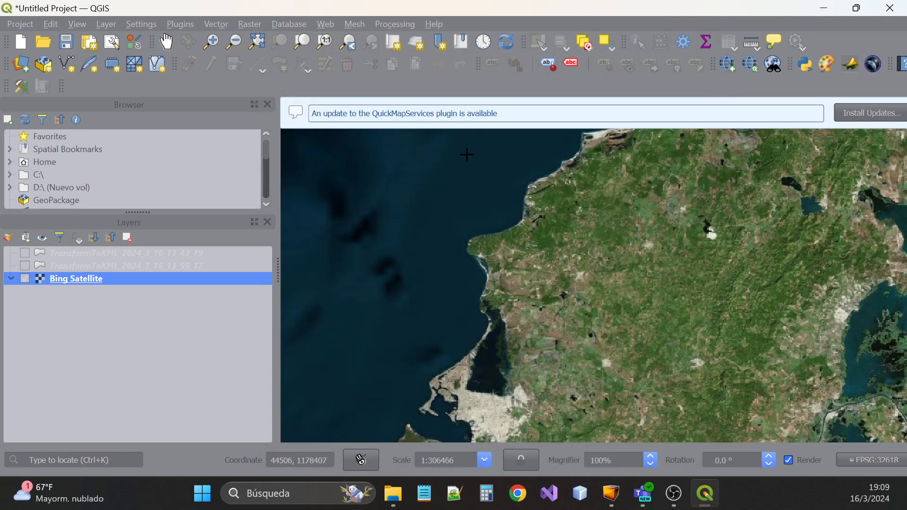
{"action": "mouse_move", "coordinate": [308, 130]}
{"action": "left_mouse_down"}
{"action": "mouse_move", "coordinate": [371, 257]}
{"action": "mouse_move", "coordinate": [780, 408]}
{"action": "mouse_move", "coordinate": [831, 442]}
{"action": "left_mouse_up"}
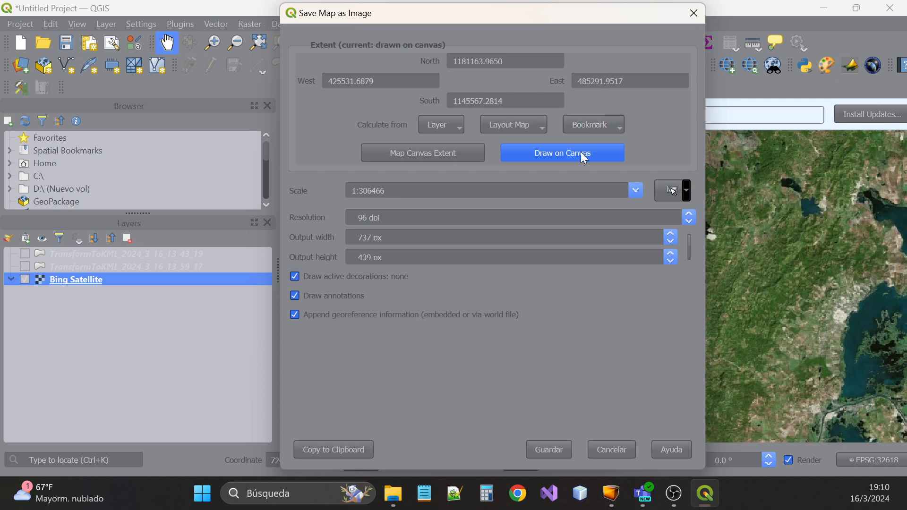
{"action": "left_click", "coordinate": [549, 450]}
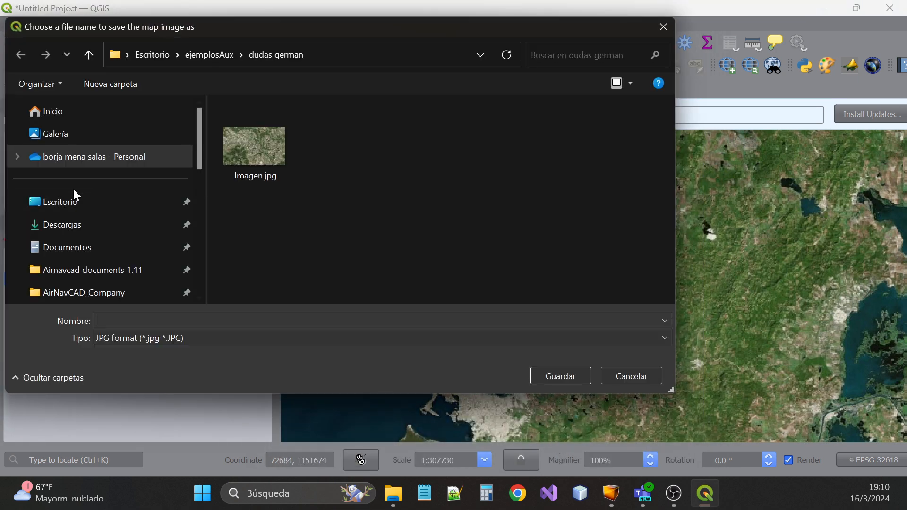
Save the image as Image_lnav.jpg in Descargas > LNAV_COL, then return to AirNavCAD
{"action": "left_click", "coordinate": [62, 225]}
{"action": "double_click", "coordinate": [271, 158]}
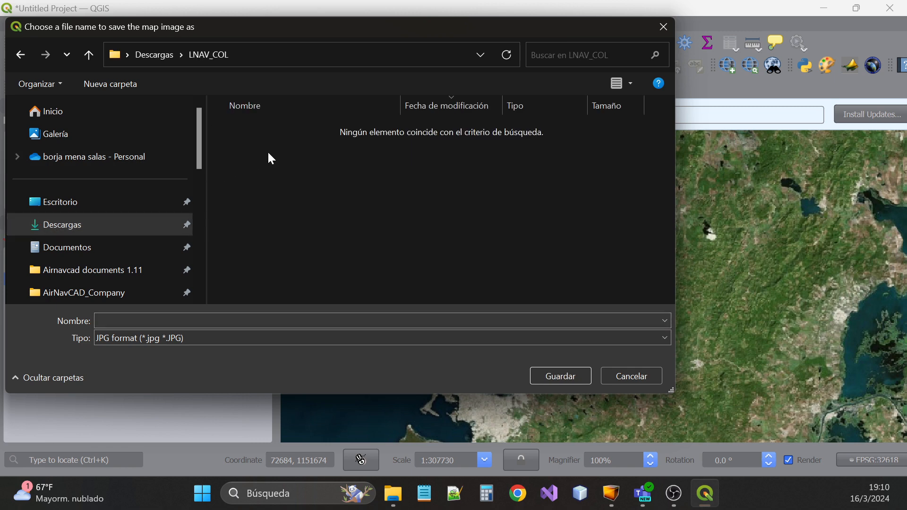
{"action": "left_click", "coordinate": [98, 321]}
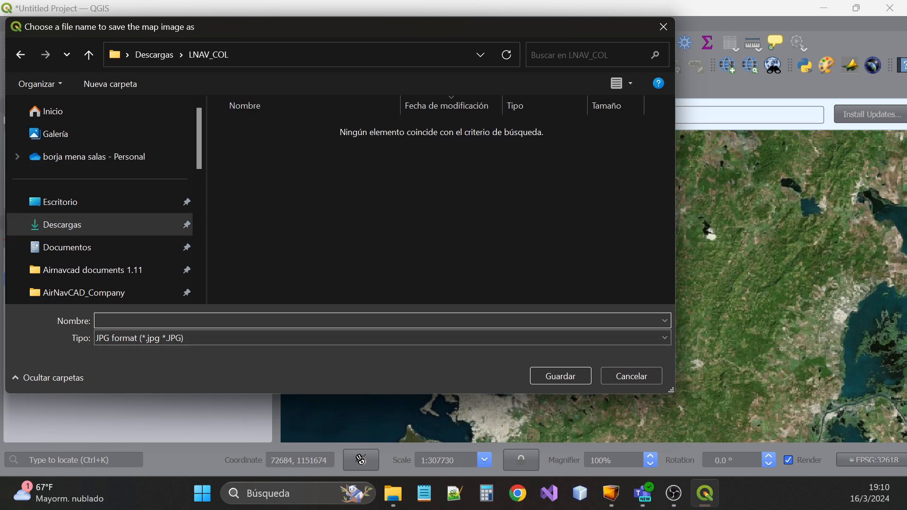
{"action": "type", "text": "Image_lnav"}
{"action": "key", "text": "Return"}
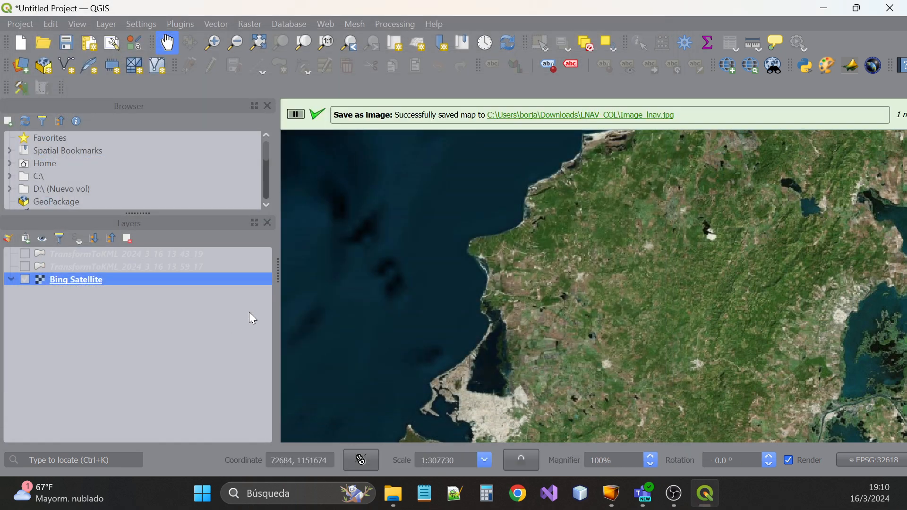
{"action": "left_click", "coordinate": [613, 497]}
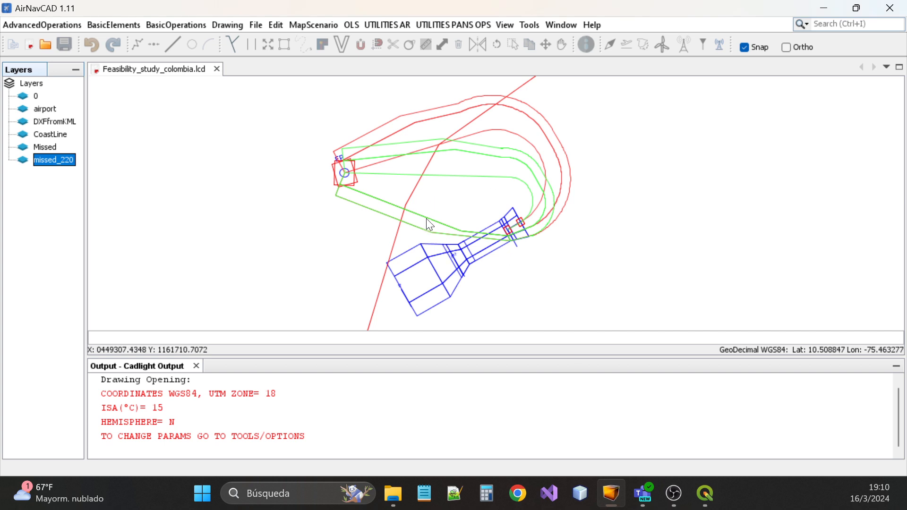
Load Image_lnav.jpg into the Feasibility_study_colombia drawing using its JGW file reference
{"action": "left_click", "coordinate": [239, 65]}
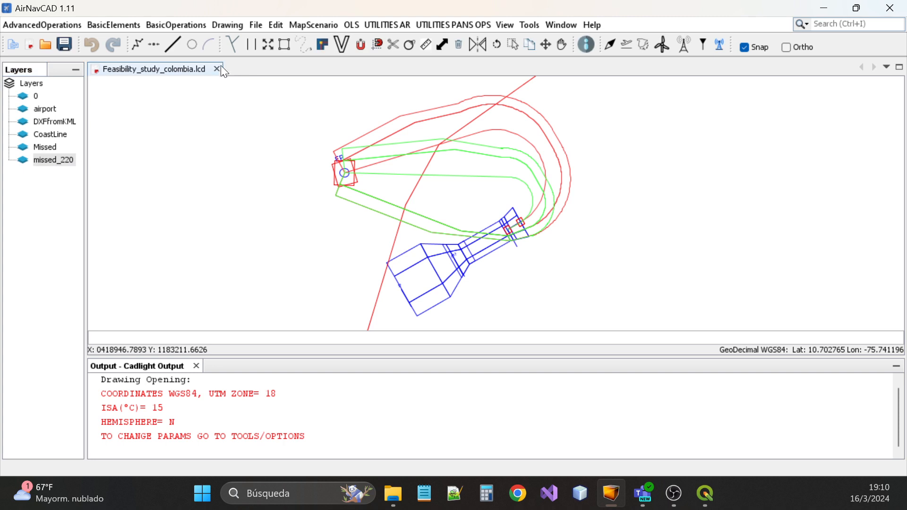
{"action": "left_click", "coordinate": [71, 26]}
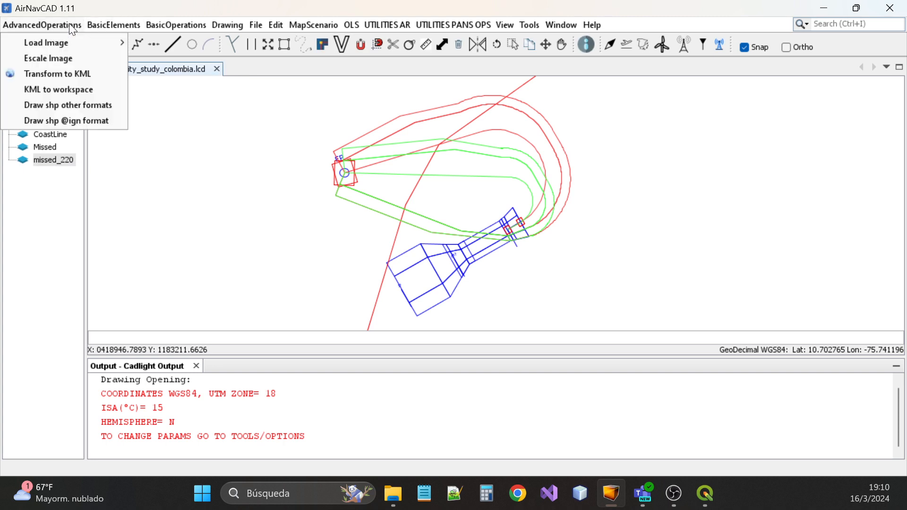
{"action": "mouse_move", "coordinate": [59, 40]}
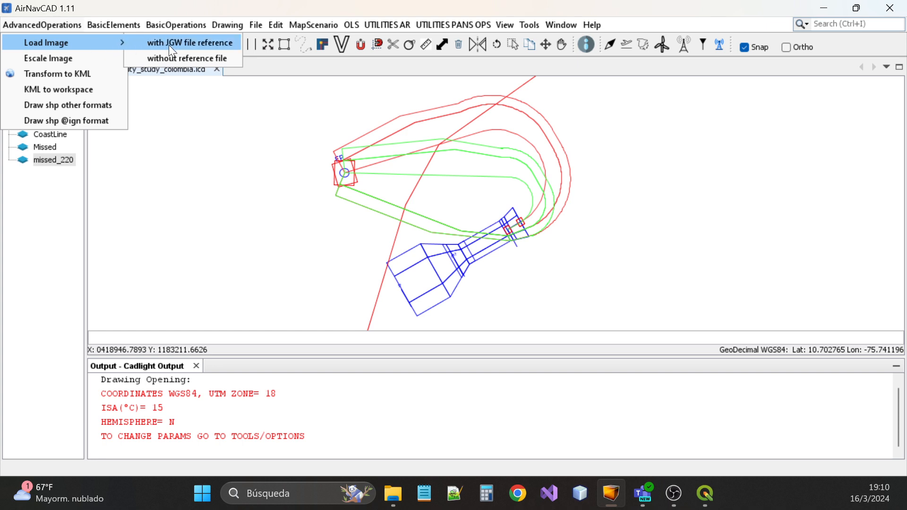
{"action": "left_click", "coordinate": [219, 47]}
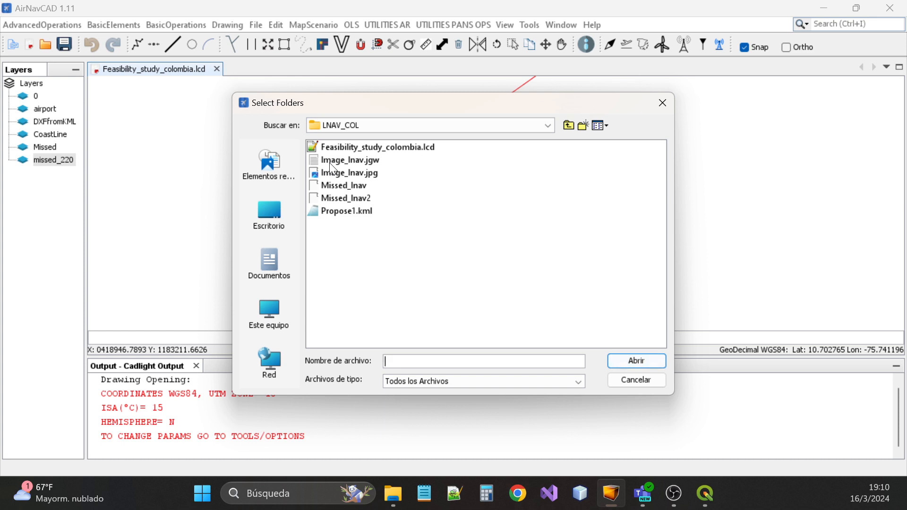
{"action": "left_click", "coordinate": [363, 176]}
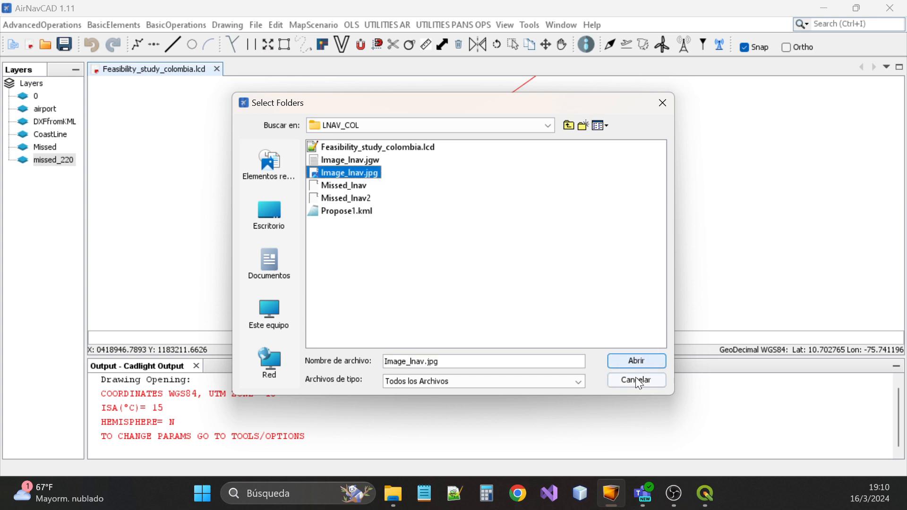
{"action": "left_click", "coordinate": [636, 362]}
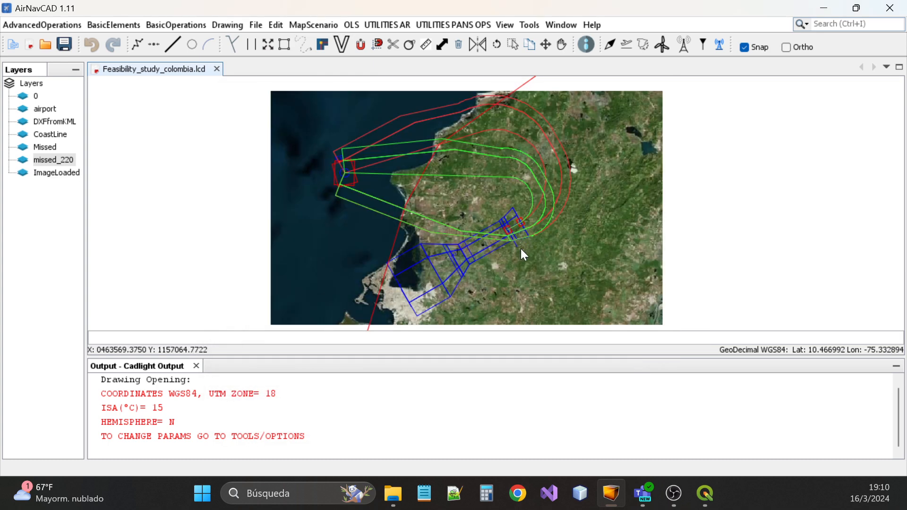
{"action": "scroll", "coordinate": [496, 220], "scroll_direction": "up", "scroll_amount": 1}
{"action": "scroll", "coordinate": [496, 221], "scroll_direction": "down", "scroll_amount": 1}
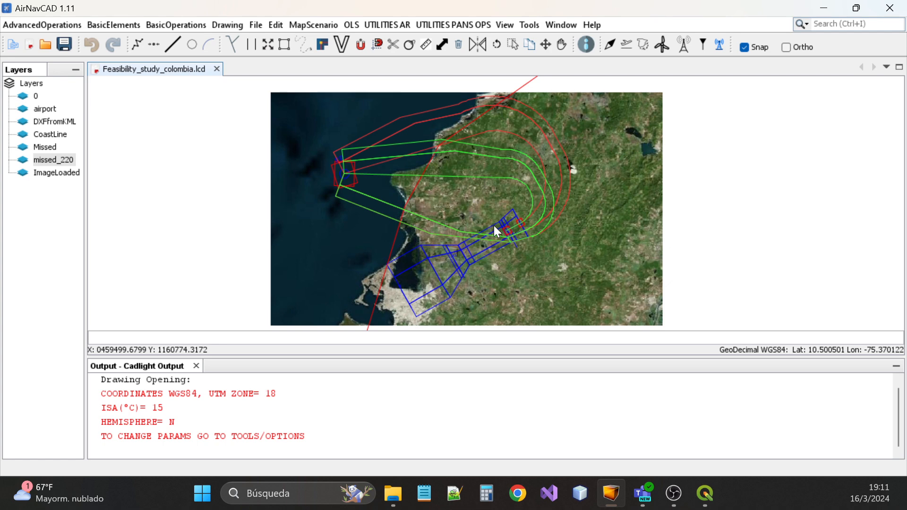
Uncheck Visible in the ImageLoaded layer properties, close them, and switch to QGIS
{"action": "double_click", "coordinate": [48, 175]}
{"action": "right_click", "coordinate": [48, 176]}
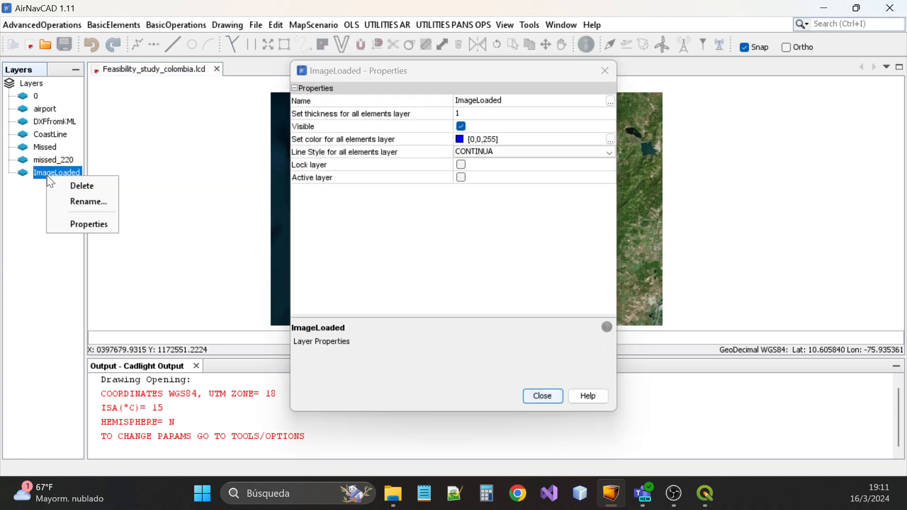
{"action": "left_click", "coordinate": [460, 124]}
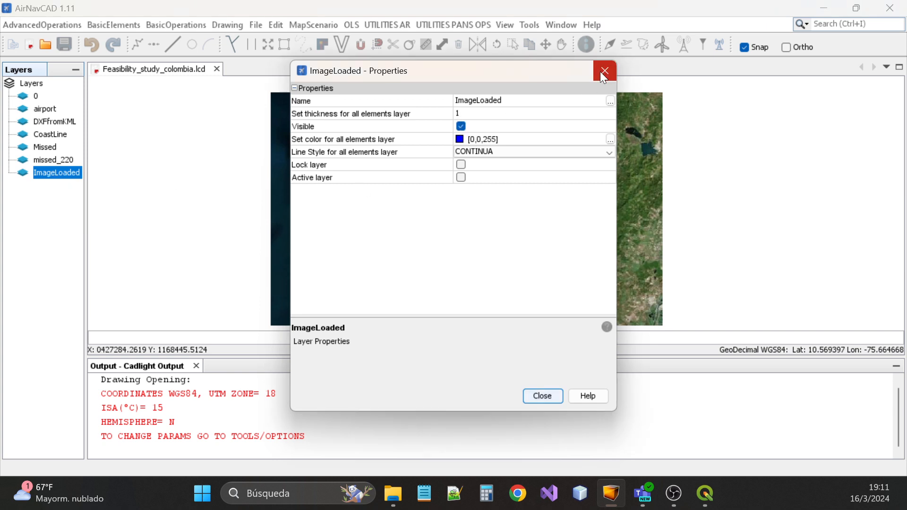
{"action": "left_click", "coordinate": [462, 126]}
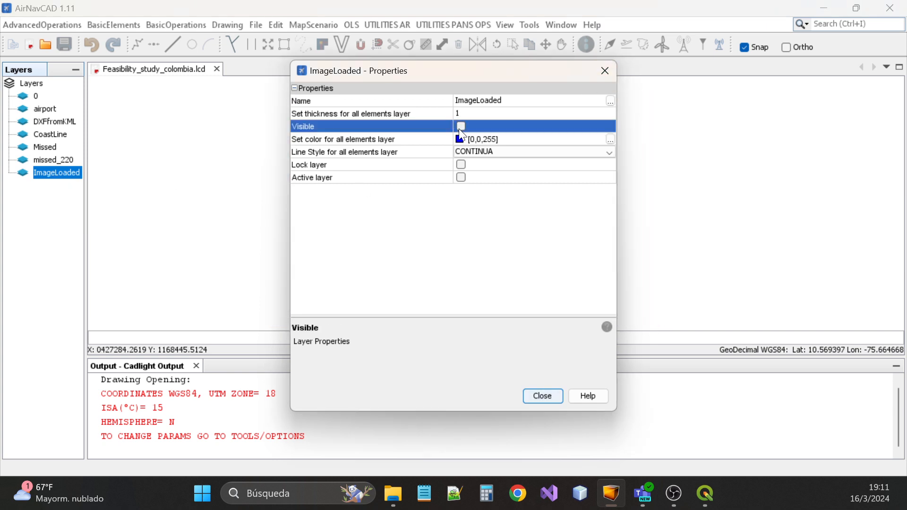
{"action": "left_click", "coordinate": [606, 71]}
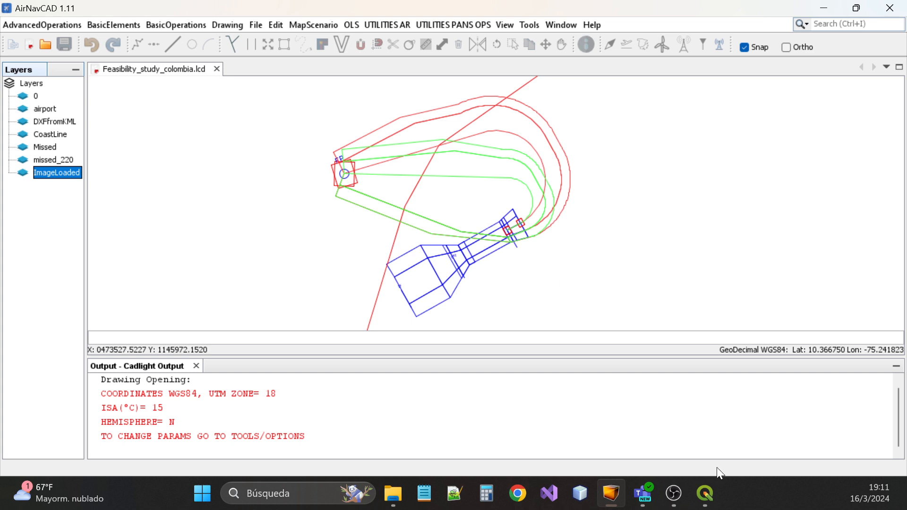
{"action": "left_click", "coordinate": [708, 495]}
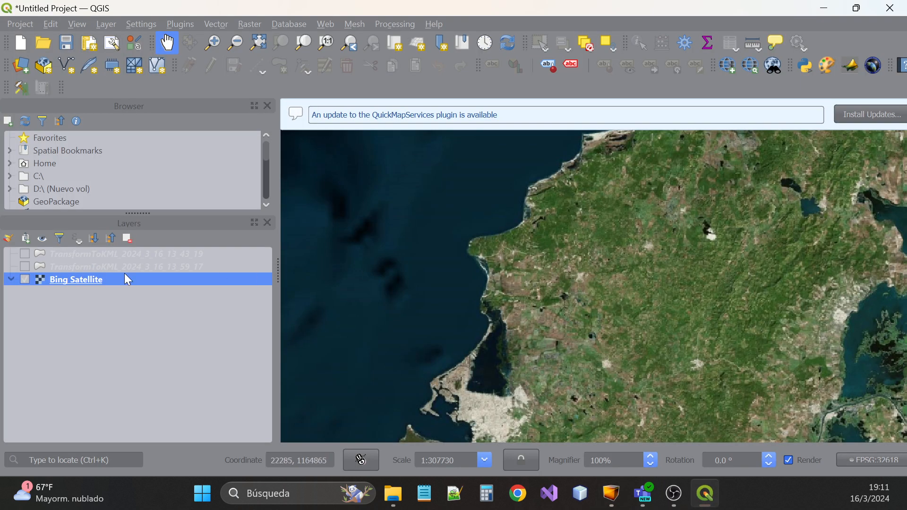
Hide the Bing Satellite basemap and launch Raster > OpenTopography DEM > OpenTopography DEM Downloader
{"action": "left_click", "coordinate": [24, 279]}
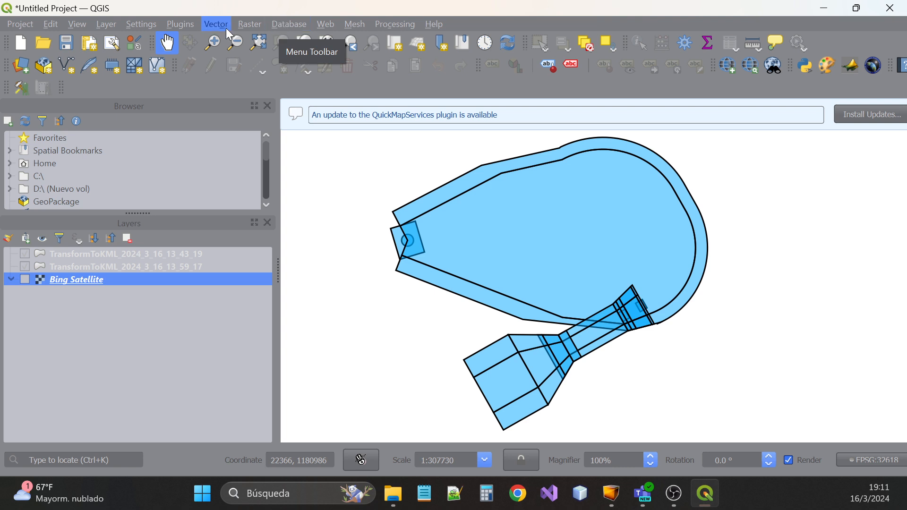
{"action": "left_click", "coordinate": [251, 26]}
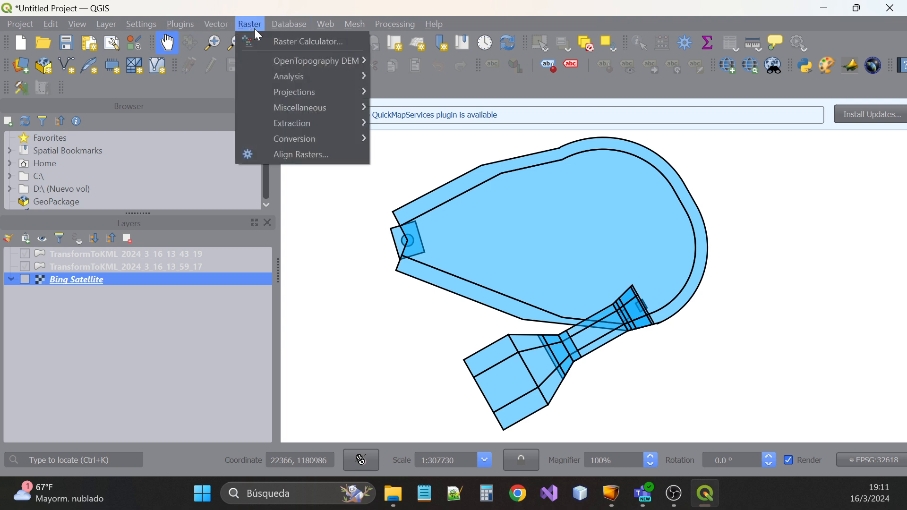
{"action": "mouse_move", "coordinate": [278, 59]}
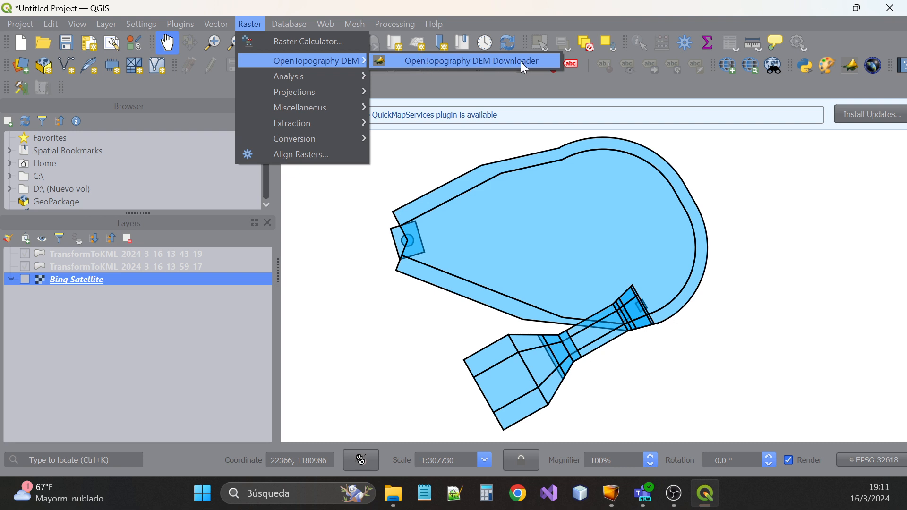
{"action": "left_click", "coordinate": [483, 60]}
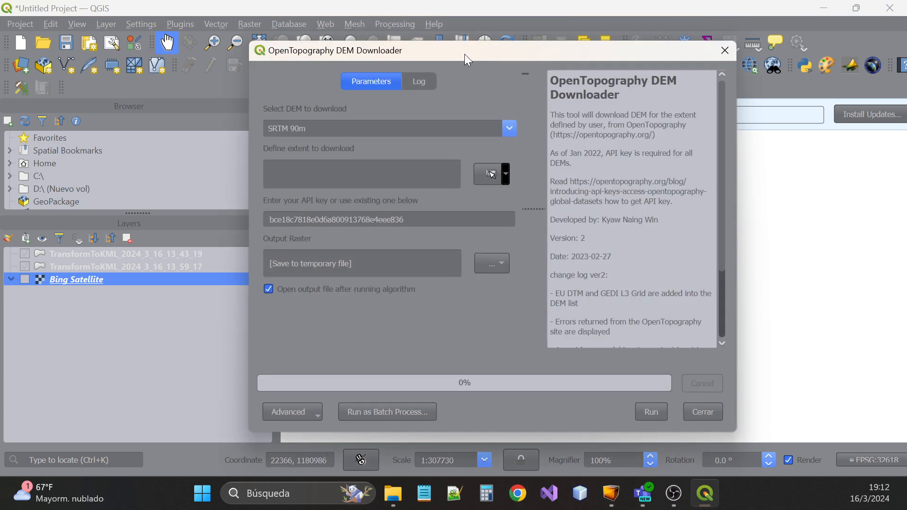
Reposition the DEM Downloader dialog and switch the dataset from SRTM 90m to SRTM 30m
{"action": "left_click_drag", "start_coordinate": [464, 54], "coordinate": [304, 56]}
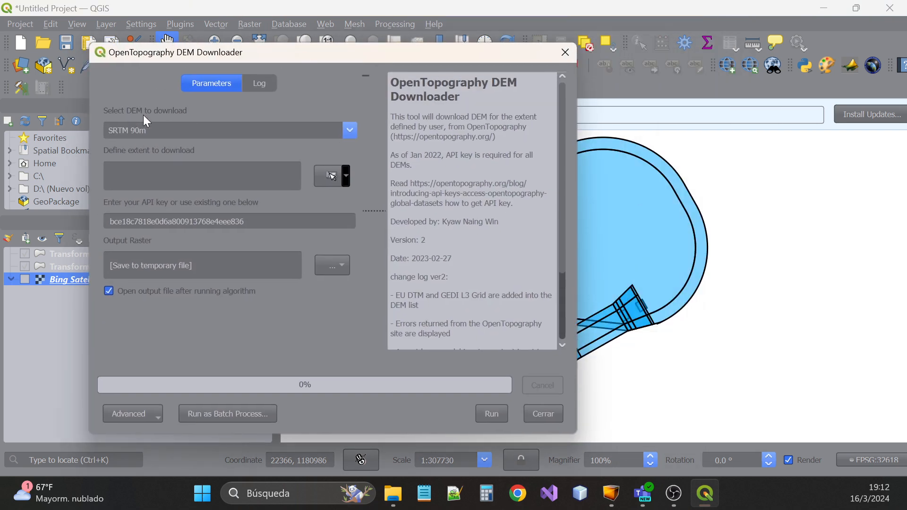
{"action": "left_click", "coordinate": [352, 130]}
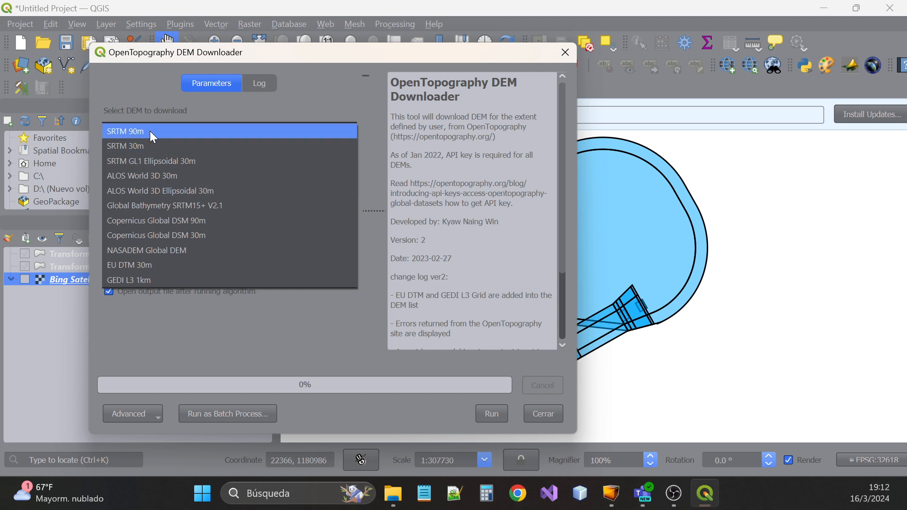
{"action": "left_click", "coordinate": [568, 52]}
{"action": "left_click_drag", "start_coordinate": [488, 55], "coordinate": [608, 319]}
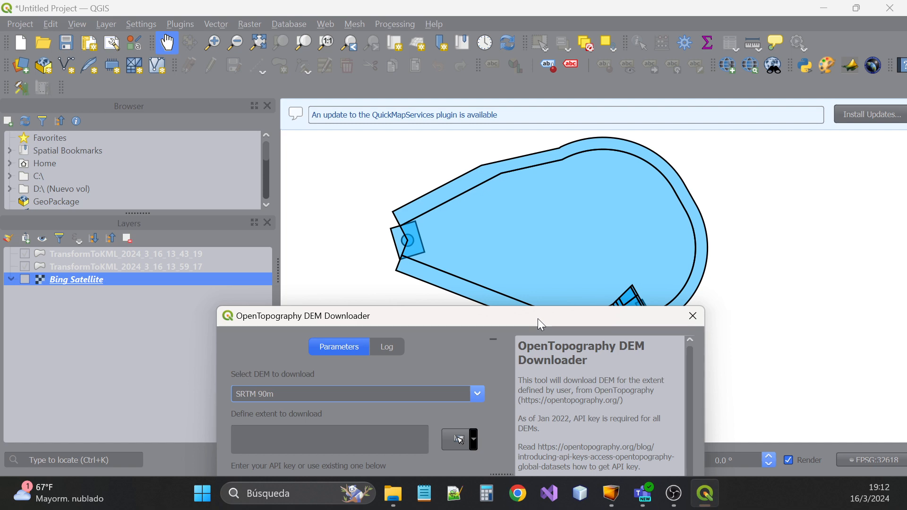
{"action": "left_click_drag", "start_coordinate": [539, 319], "coordinate": [504, 173]}
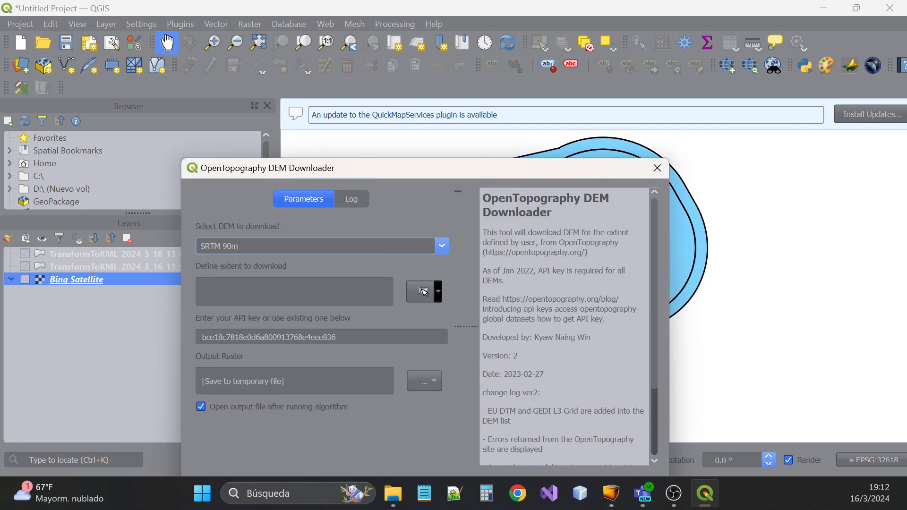
{"action": "left_click_drag", "start_coordinate": [445, 167], "coordinate": [378, 31]}
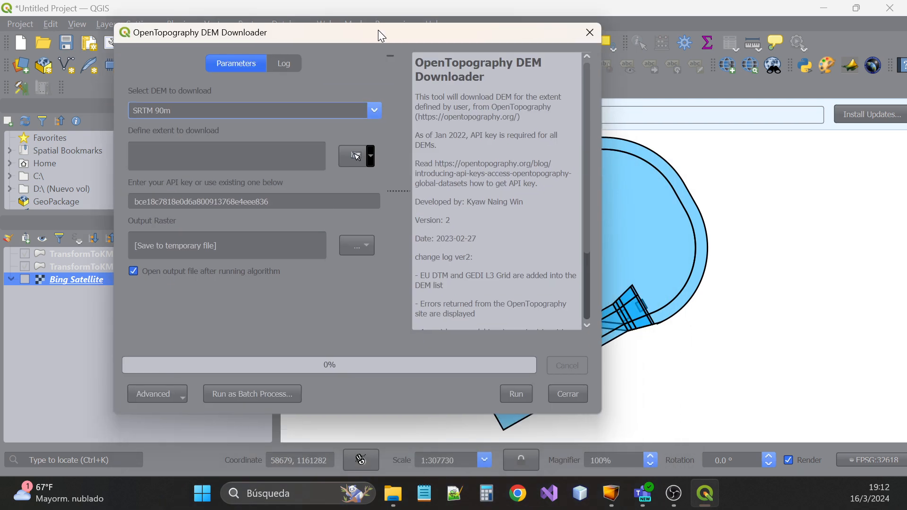
{"action": "left_click", "coordinate": [375, 111]}
{"action": "left_click", "coordinate": [177, 130]}
{"action": "left_click", "coordinate": [217, 112]}
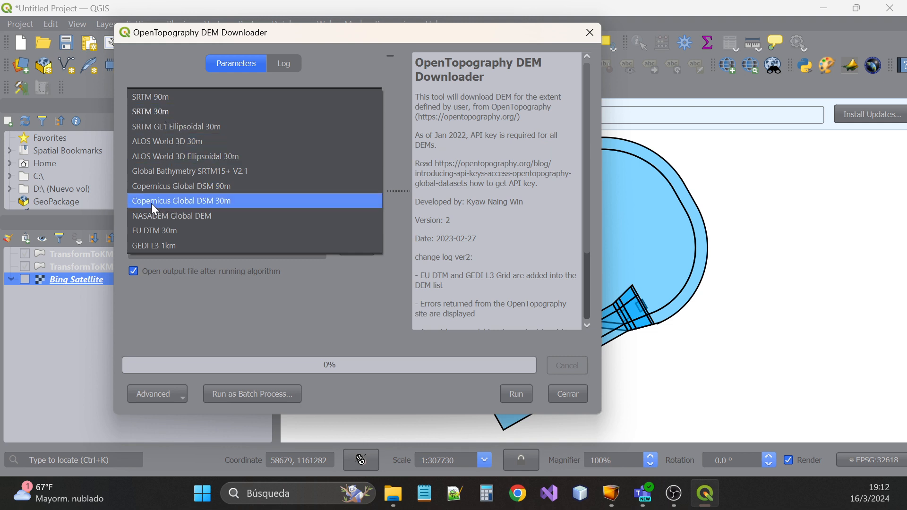
Confirm SRTM 30m as the DEM dataset to download
{"action": "left_click", "coordinate": [163, 116]}
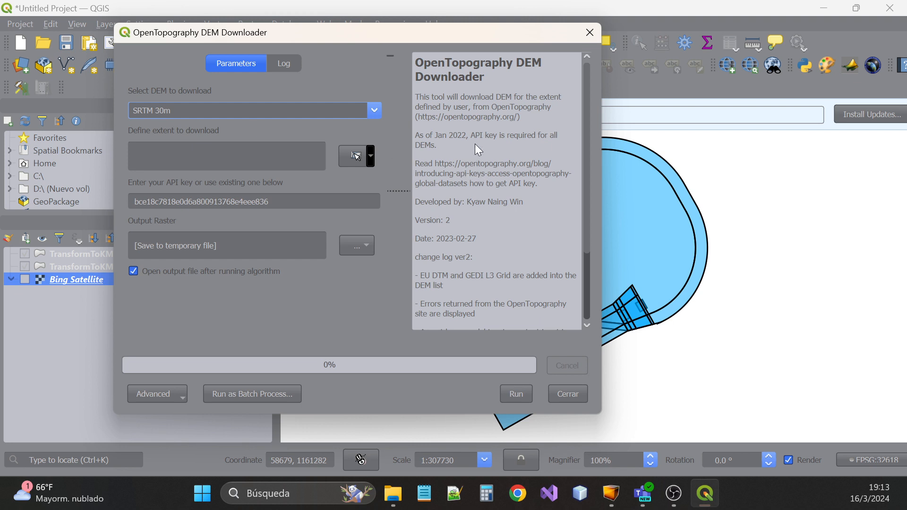
{"action": "scroll", "coordinate": [479, 150], "scroll_direction": "down", "scroll_amount": 4}
{"action": "scroll", "coordinate": [493, 184], "scroll_direction": "up", "scroll_amount": 4}
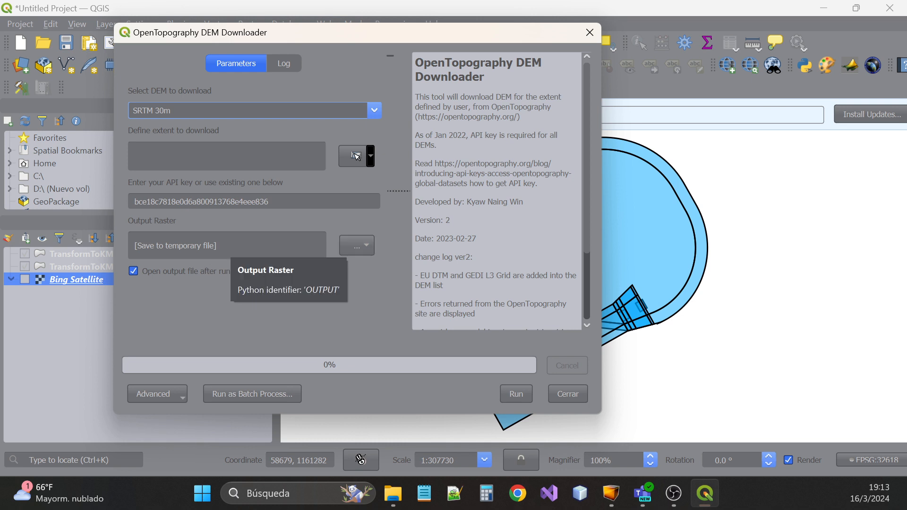
{"action": "left_click", "coordinate": [520, 402]}
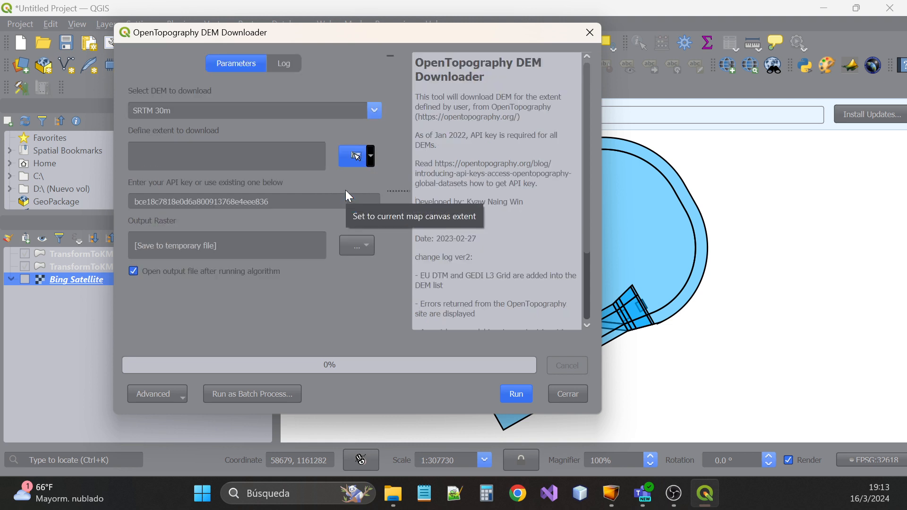
Draw the download extent as a rectangle on the map canvas and run the download
{"action": "left_click", "coordinate": [372, 157]}
{"action": "mouse_move", "coordinate": [391, 187]}
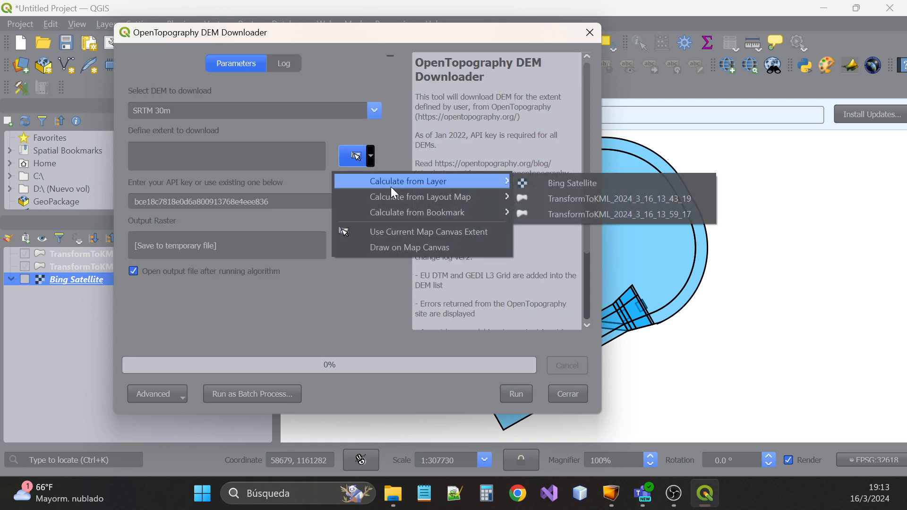
{"action": "left_click", "coordinate": [413, 248]}
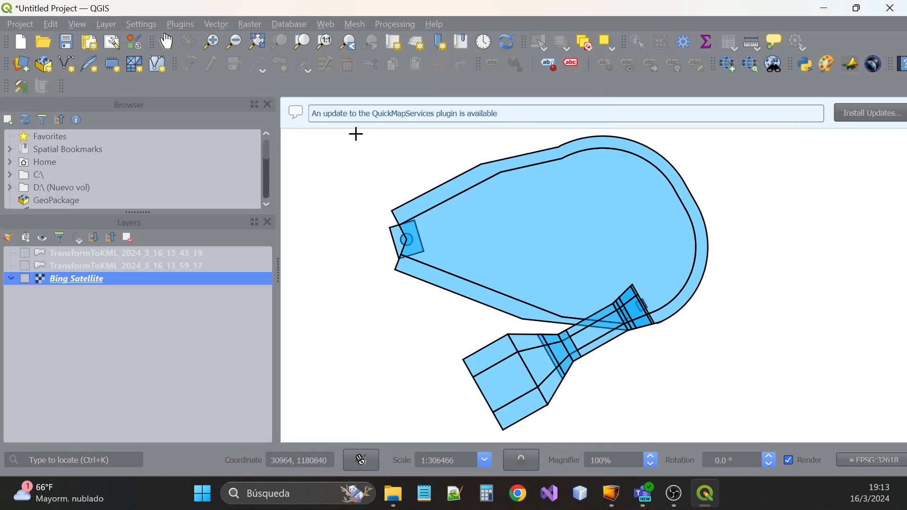
{"action": "mouse_move", "coordinate": [356, 133]}
{"action": "left_mouse_down"}
{"action": "mouse_move", "coordinate": [429, 314]}
{"action": "mouse_move", "coordinate": [640, 431]}
{"action": "mouse_move", "coordinate": [754, 437]}
{"action": "left_mouse_up"}
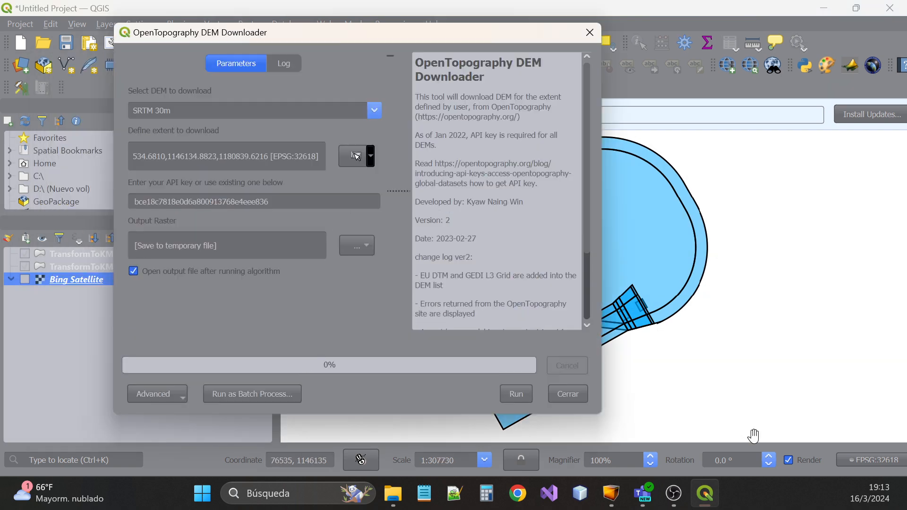
{"action": "left_click", "coordinate": [517, 394]}
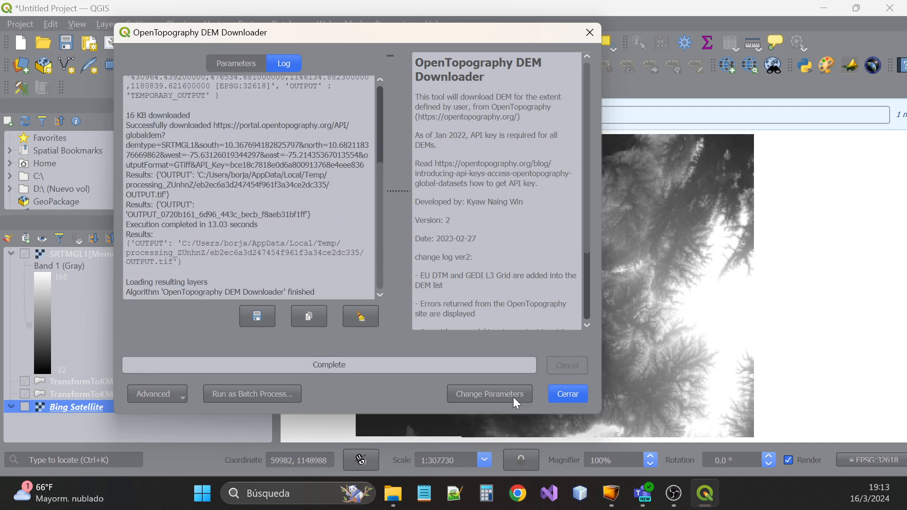
Close the downloader and toggle the SRTMGL1 raster off and on to compare with the polygons
{"action": "left_click", "coordinate": [574, 394]}
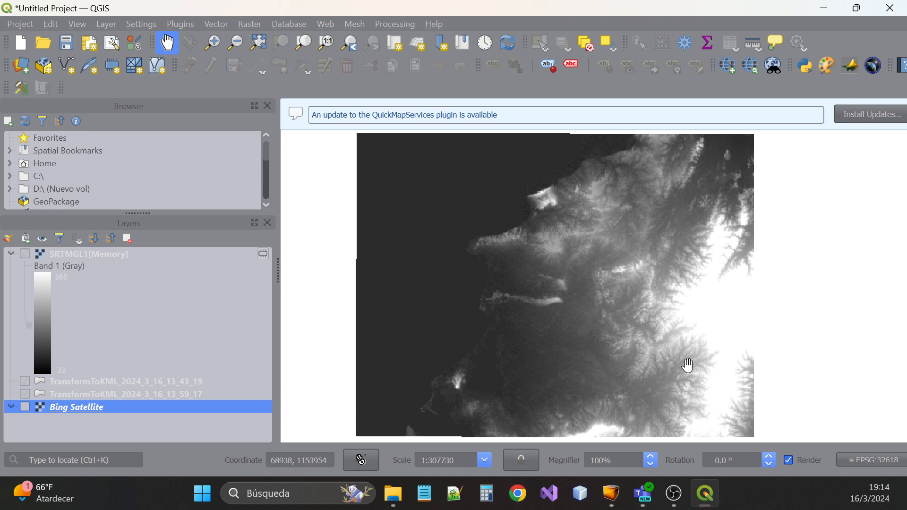
{"action": "left_click", "coordinate": [24, 253]}
{"action": "left_click", "coordinate": [25, 253]}
{"action": "double_click", "coordinate": [24, 253]}
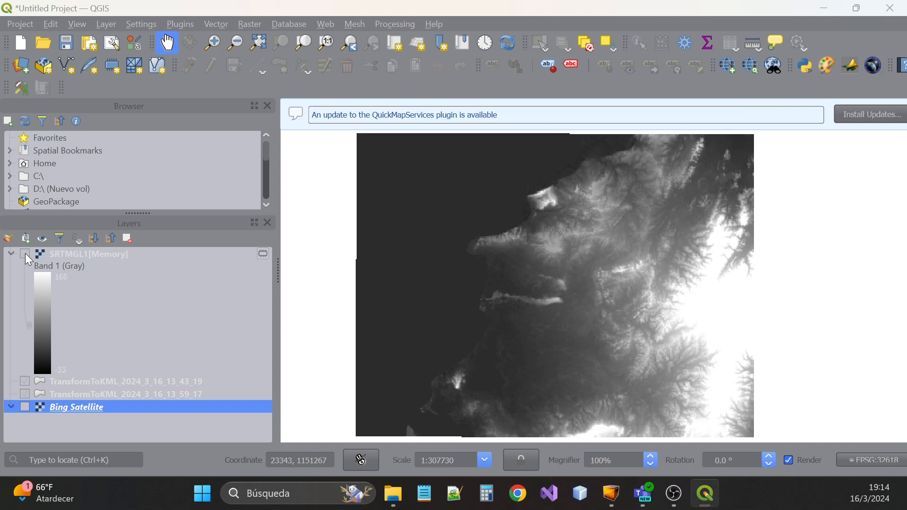
{"action": "left_click", "coordinate": [771, 10]}
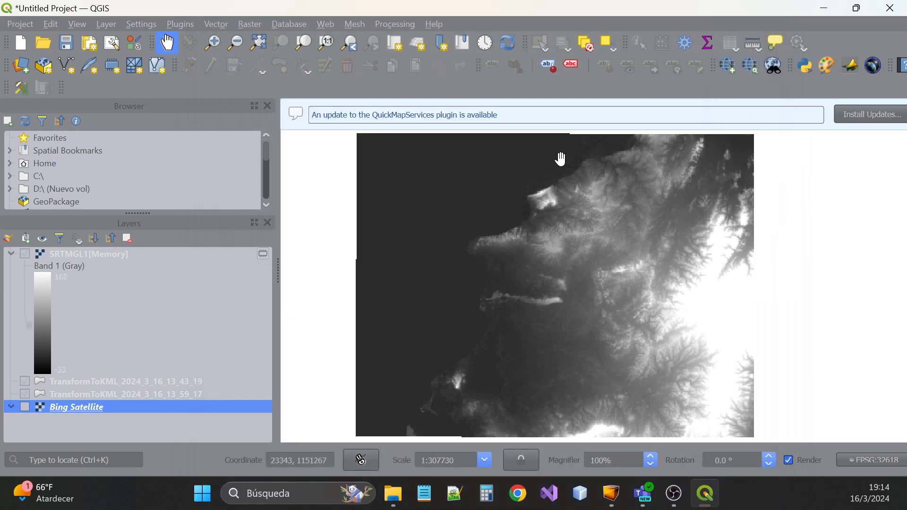
Select the SRTMGL1 layer and collapse its legend
{"action": "scroll", "coordinate": [506, 215], "scroll_direction": "down", "scroll_amount": 1}
{"action": "scroll", "coordinate": [507, 220], "scroll_direction": "up", "scroll_amount": 3}
{"action": "scroll", "coordinate": [507, 220], "scroll_direction": "down", "scroll_amount": 2}
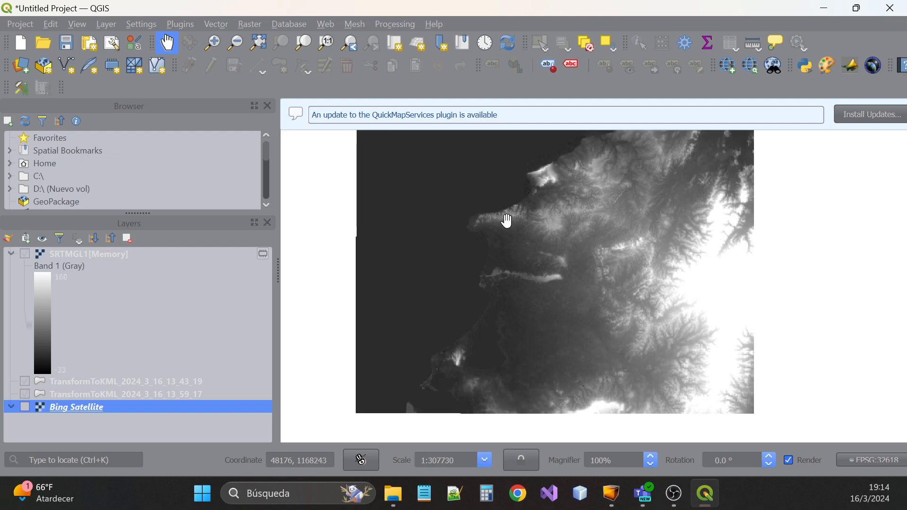
{"action": "scroll", "coordinate": [507, 221], "scroll_direction": "up", "scroll_amount": 1}
{"action": "left_click", "coordinate": [66, 257]}
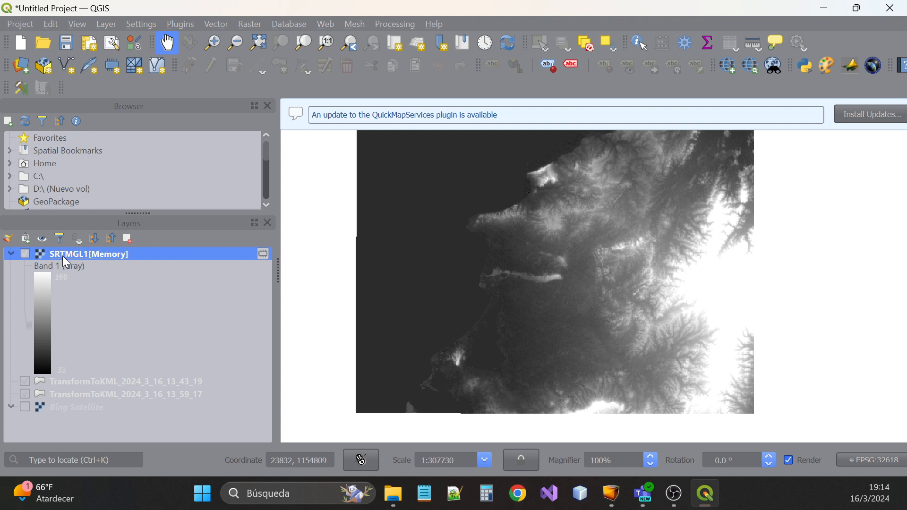
{"action": "left_click", "coordinate": [10, 255]}
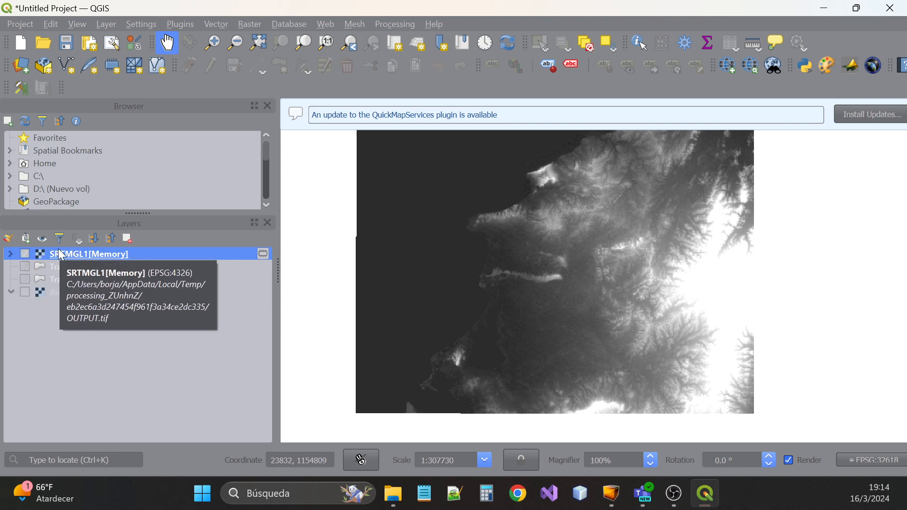
Warp (Reproject) the SRTMGL1 raster to EPSG:32618 - WGS 84 / UTM zone 18N
{"action": "left_click", "coordinate": [254, 26]}
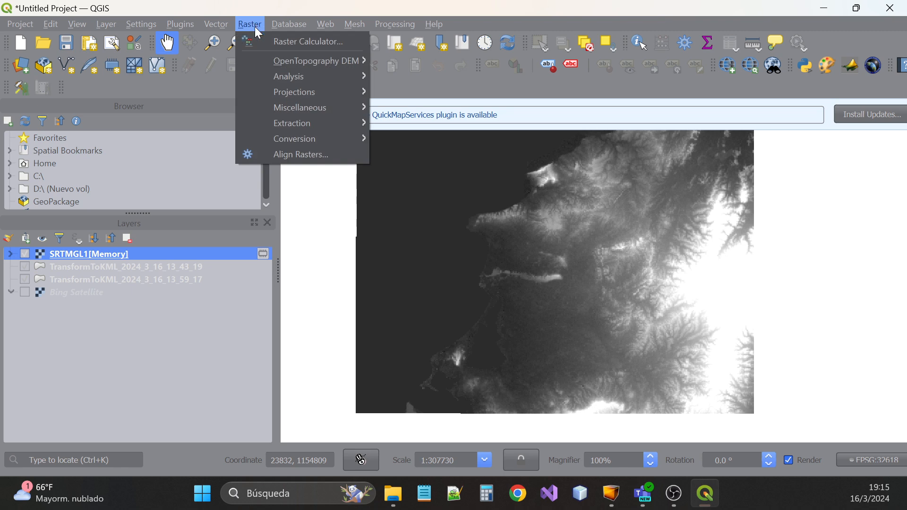
{"action": "mouse_move", "coordinate": [308, 96]}
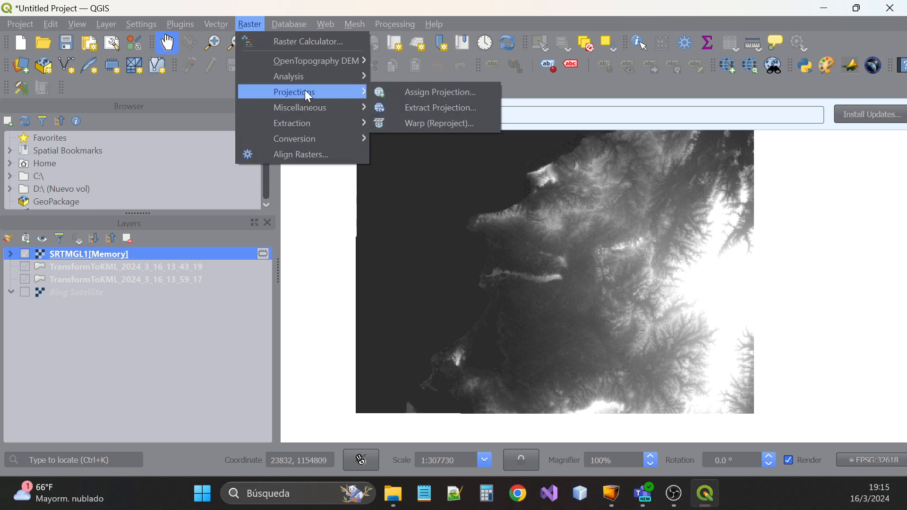
{"action": "left_click", "coordinate": [415, 124]}
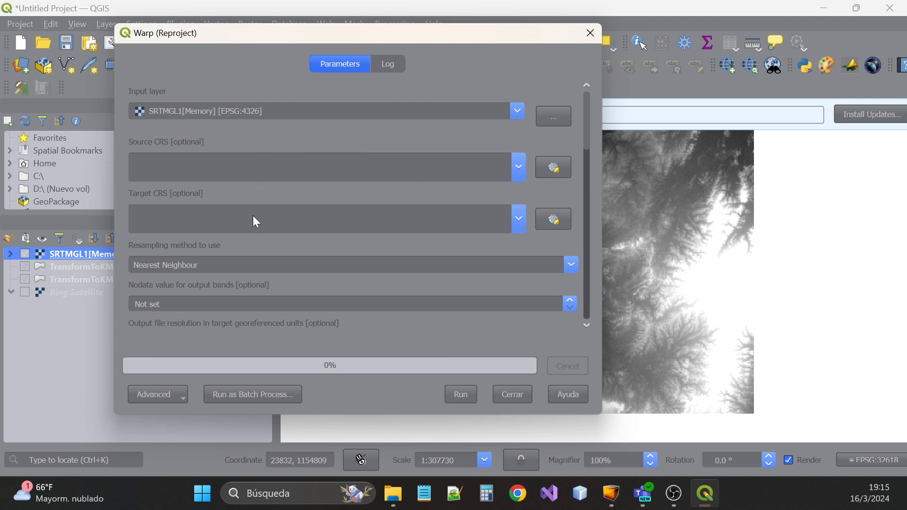
{"action": "left_click", "coordinate": [521, 219]}
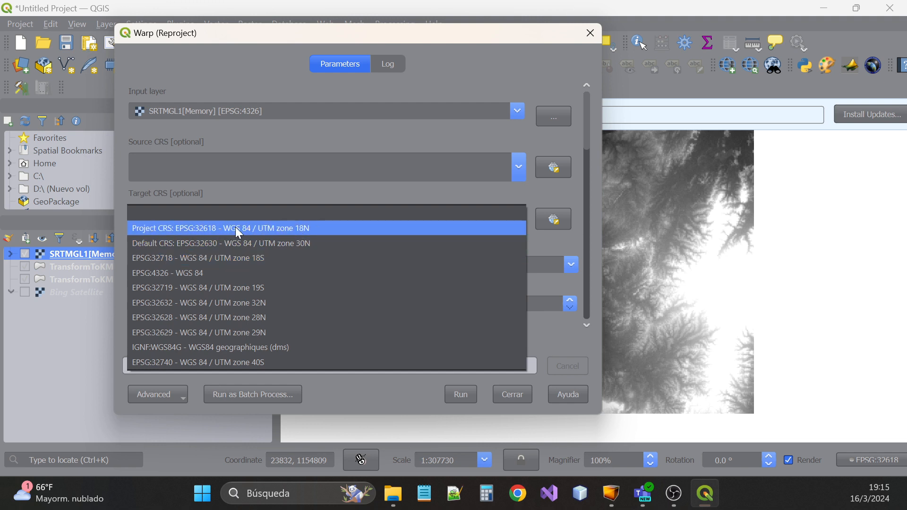
{"action": "left_click", "coordinate": [267, 229]}
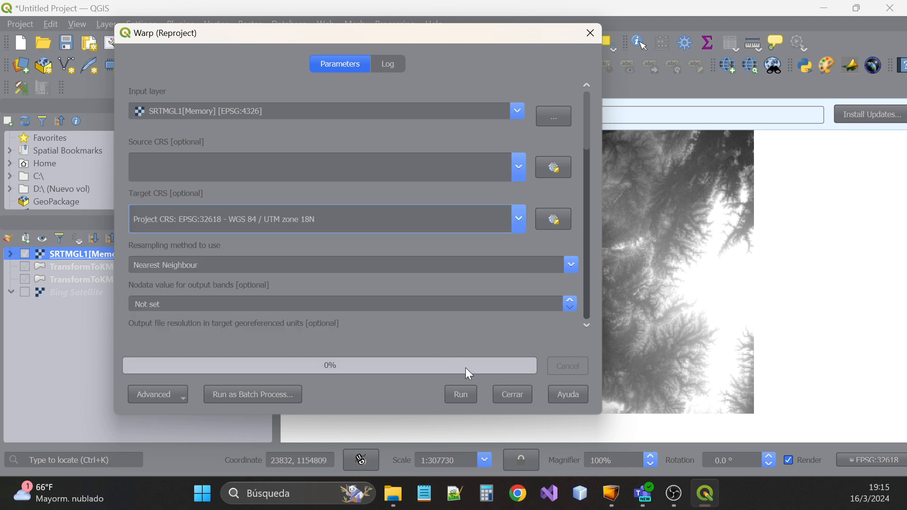
{"action": "left_click", "coordinate": [467, 396]}
{"action": "left_click", "coordinate": [519, 392]}
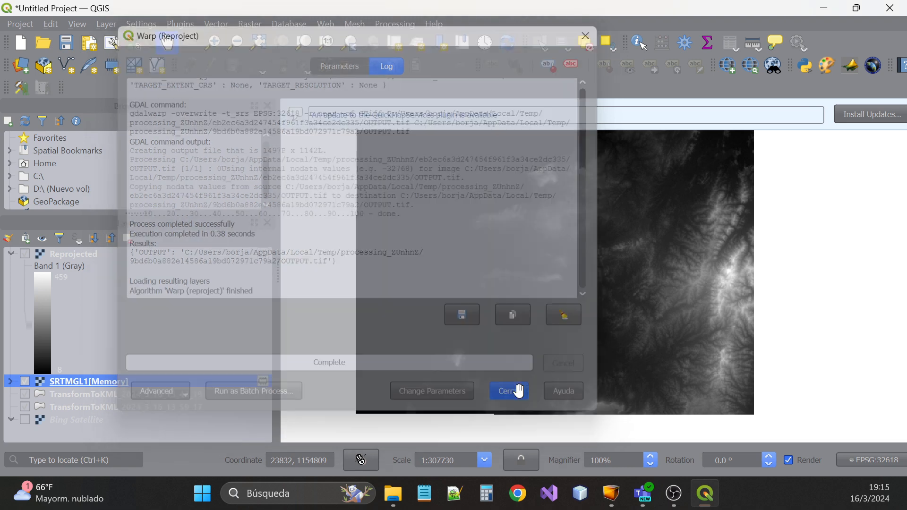
Hide SRTMGL1, show only the Reprojected raster, and collapse its band legend
{"action": "left_click", "coordinate": [25, 382]}
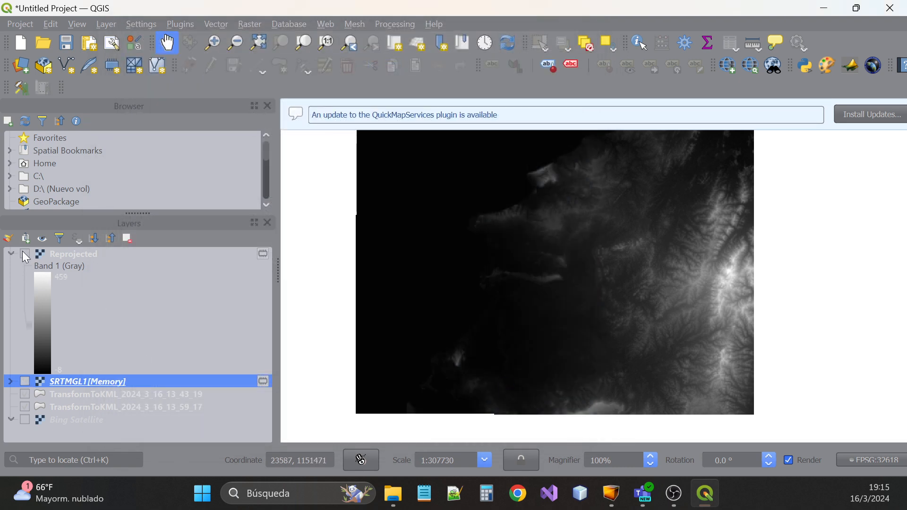
{"action": "left_click", "coordinate": [24, 255]}
{"action": "left_click", "coordinate": [30, 381]}
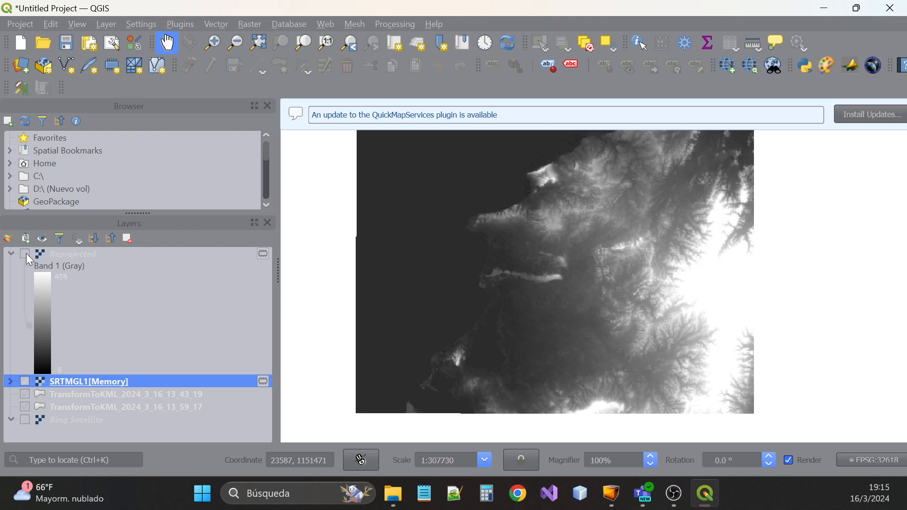
{"action": "left_click", "coordinate": [26, 253]}
{"action": "left_click", "coordinate": [24, 382]}
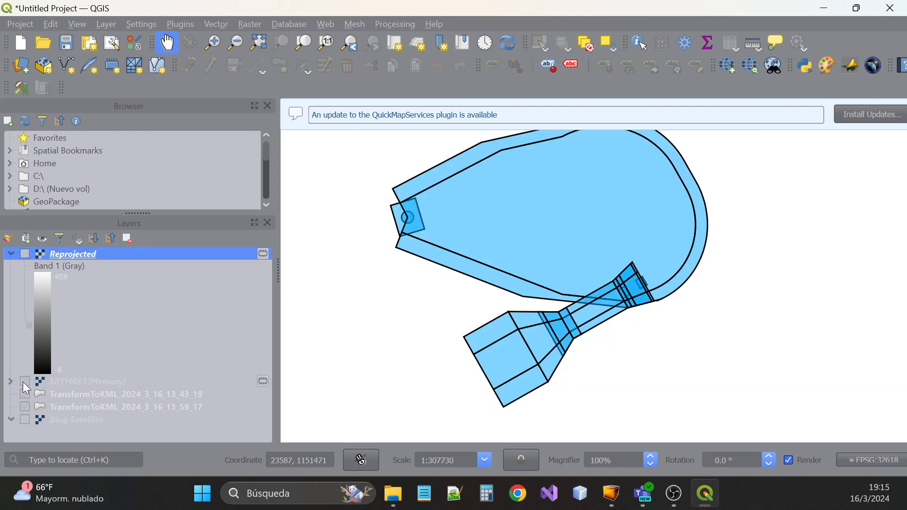
{"action": "left_click", "coordinate": [23, 255]}
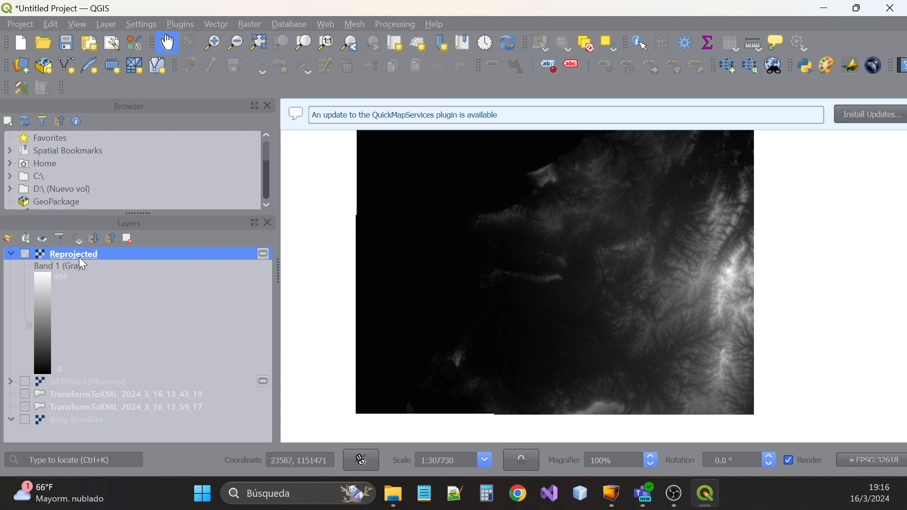
{"action": "left_click", "coordinate": [12, 255]}
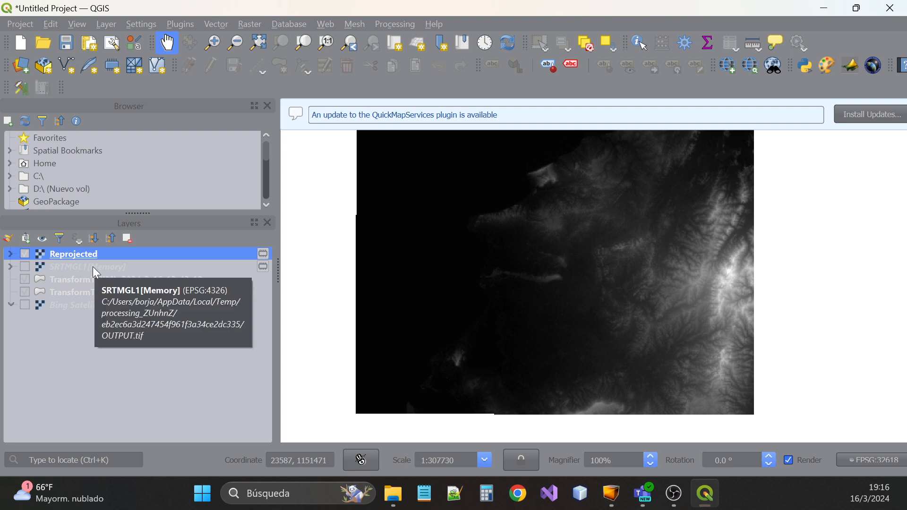
{"action": "mouse_move", "coordinate": [70, 255]}
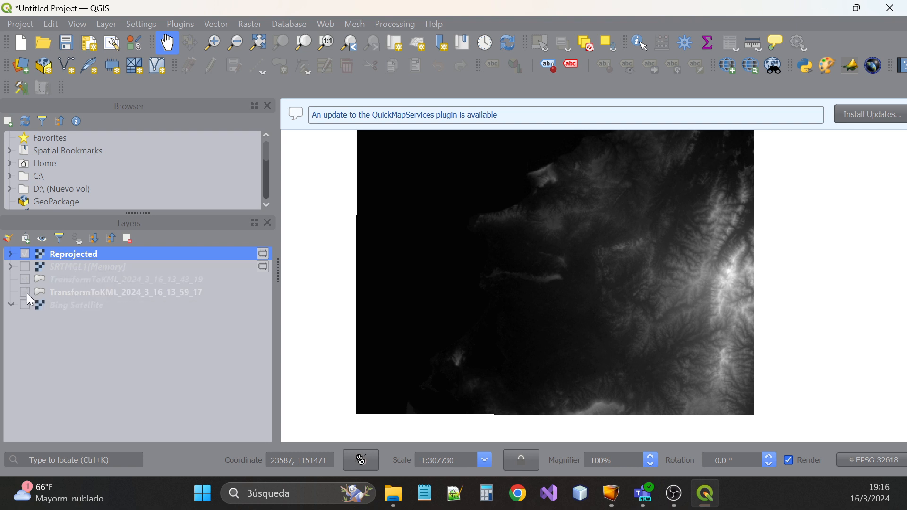
{"action": "right_click", "coordinate": [64, 255]}
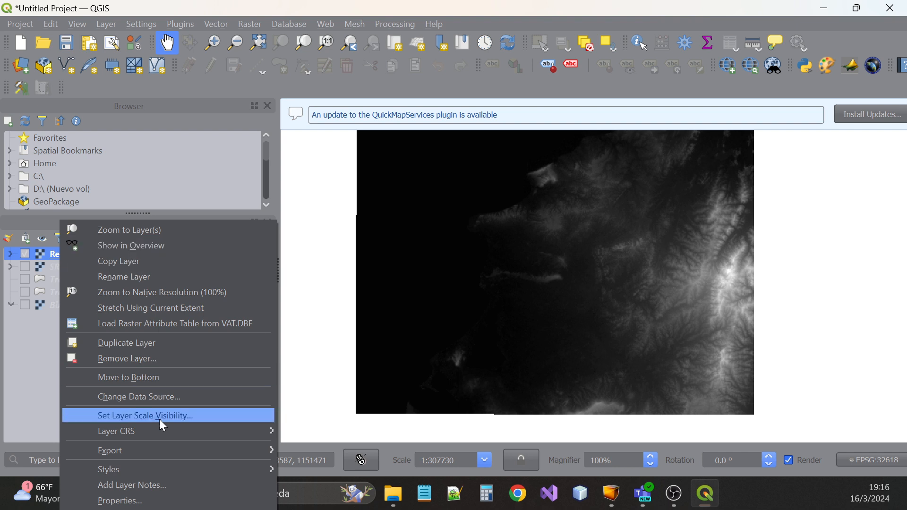
{"action": "mouse_move", "coordinate": [157, 450]}
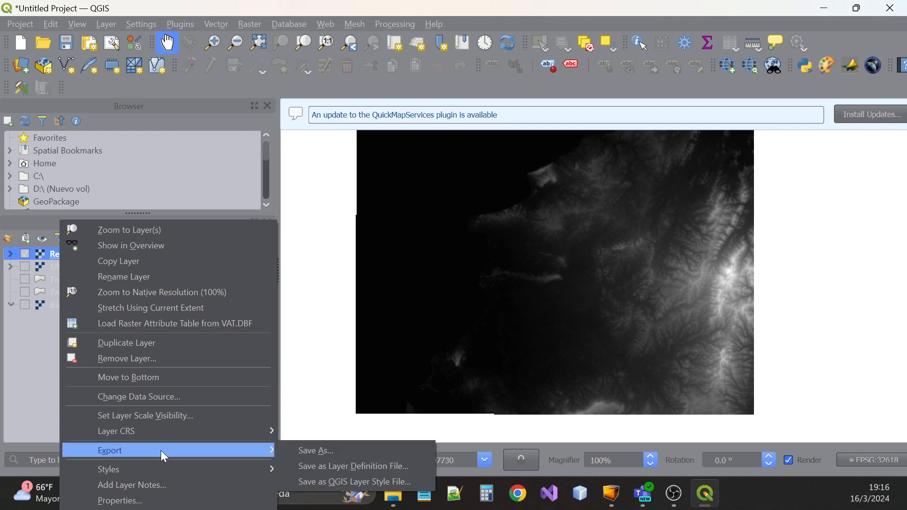
{"action": "left_click", "coordinate": [302, 451]}
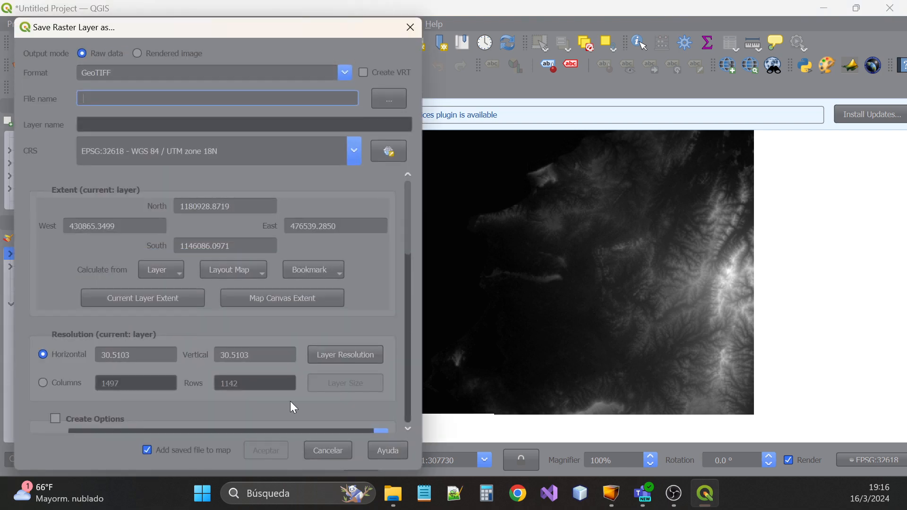
{"action": "left_click_drag", "start_coordinate": [230, 27], "coordinate": [403, 29]}
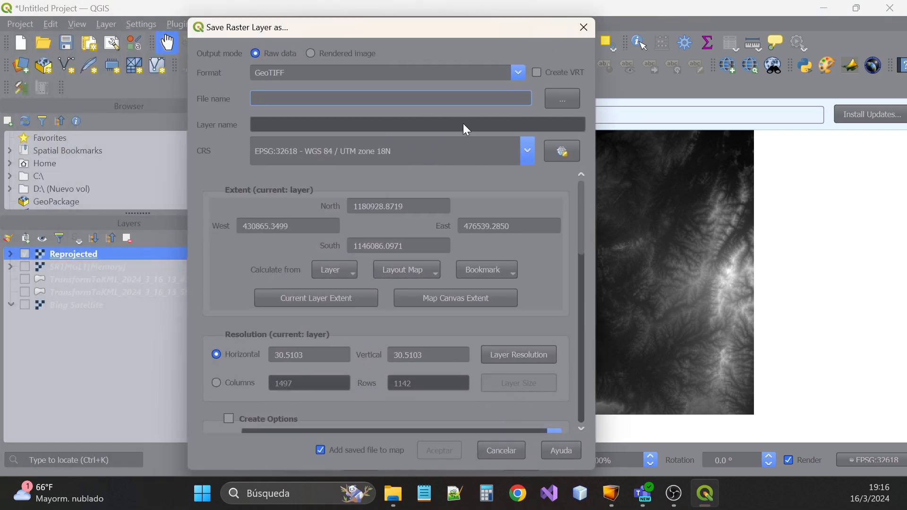
{"action": "left_click", "coordinate": [584, 27]}
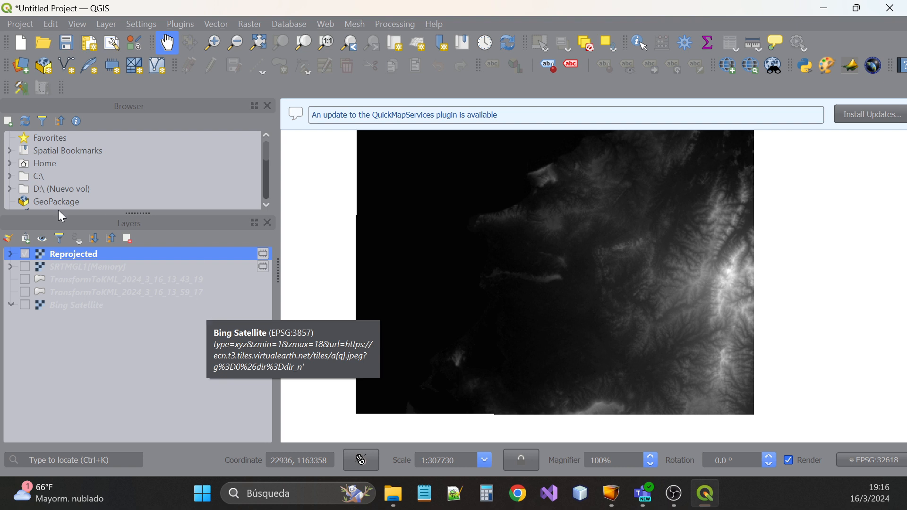
Open the Raster > Conversion > Translate (Convert Format) tool
{"action": "left_click", "coordinate": [259, 27]}
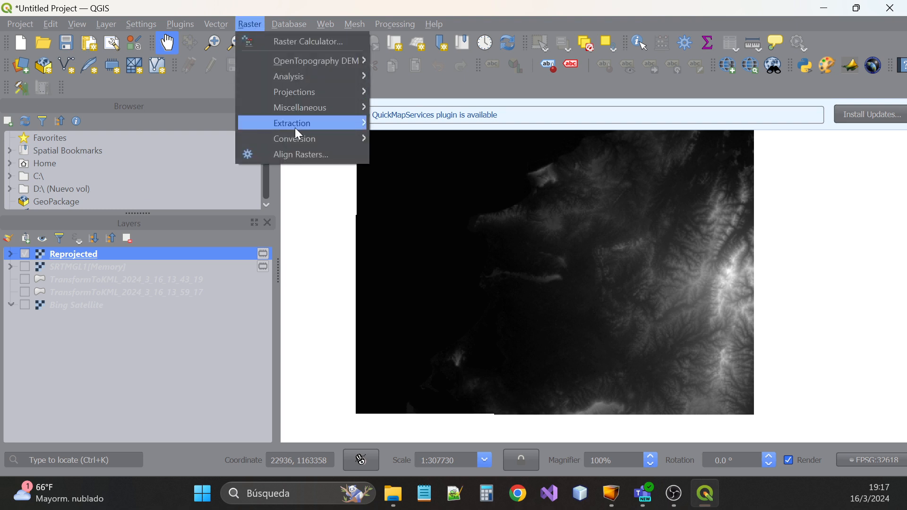
{"action": "mouse_move", "coordinate": [300, 141]}
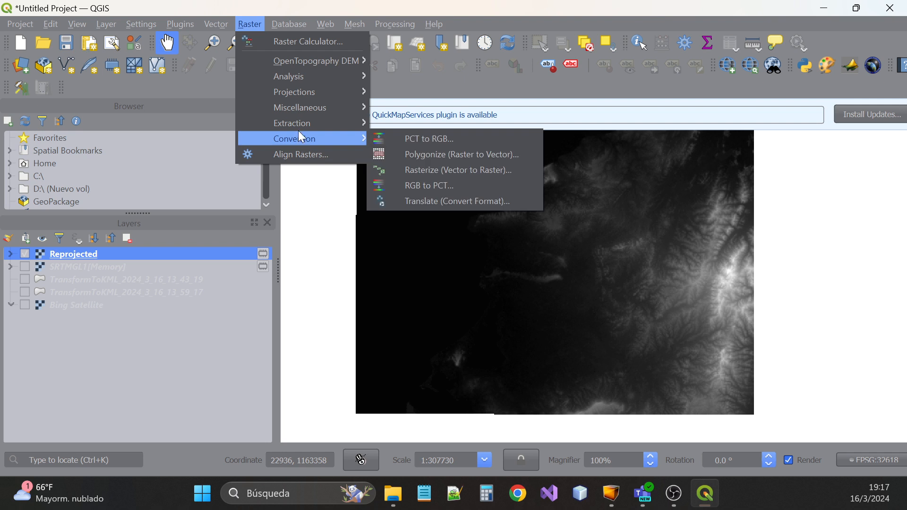
{"action": "left_click", "coordinate": [447, 206]}
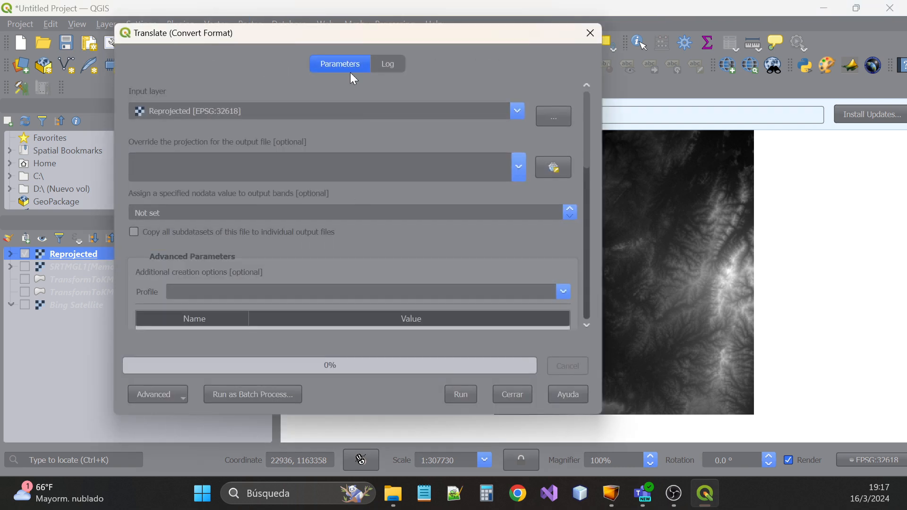
{"action": "left_click_drag", "start_coordinate": [312, 44], "coordinate": [306, 29]}
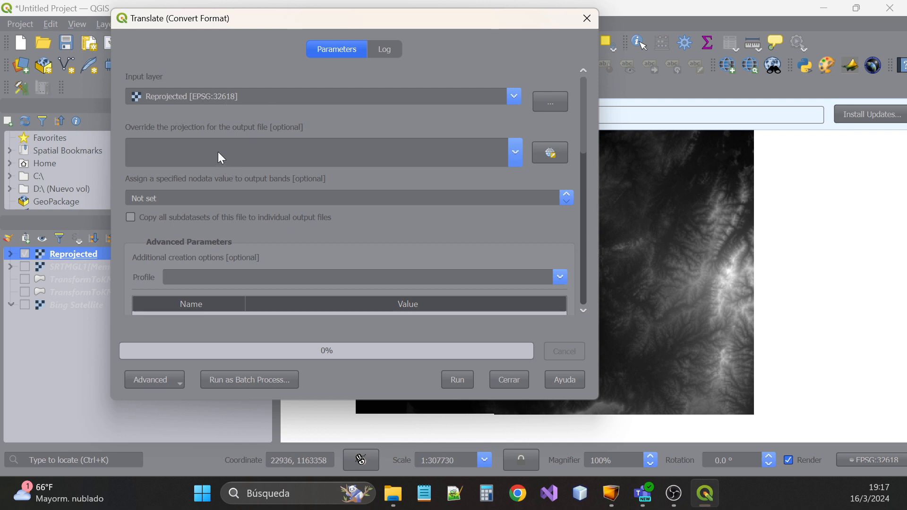
Choose Save to File for the Converted output
{"action": "scroll", "coordinate": [293, 182], "scroll_direction": "down", "scroll_amount": 5}
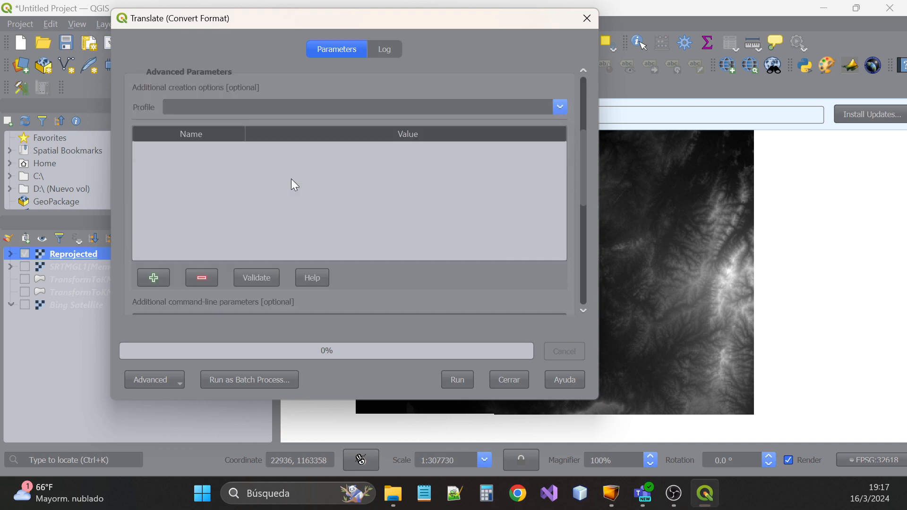
{"action": "scroll", "coordinate": [292, 182], "scroll_direction": "down", "scroll_amount": 3}
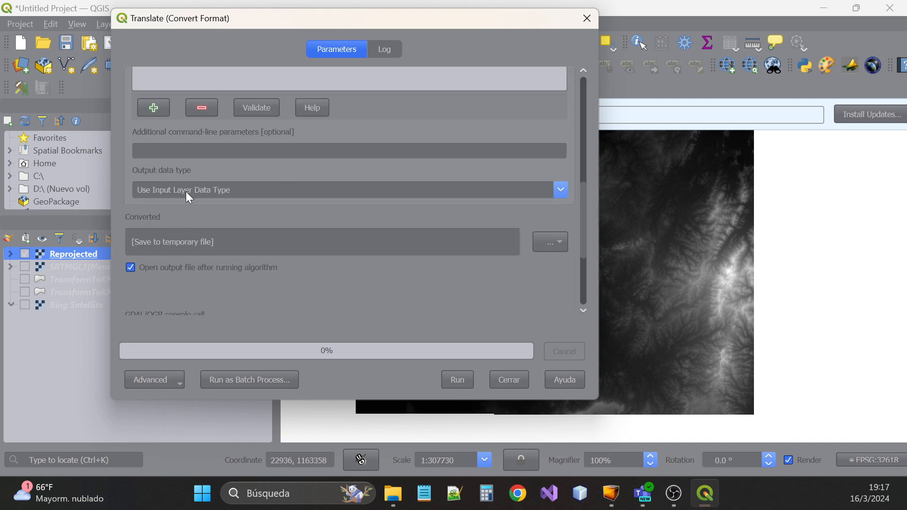
{"action": "scroll", "coordinate": [310, 198], "scroll_direction": "down", "scroll_amount": 1}
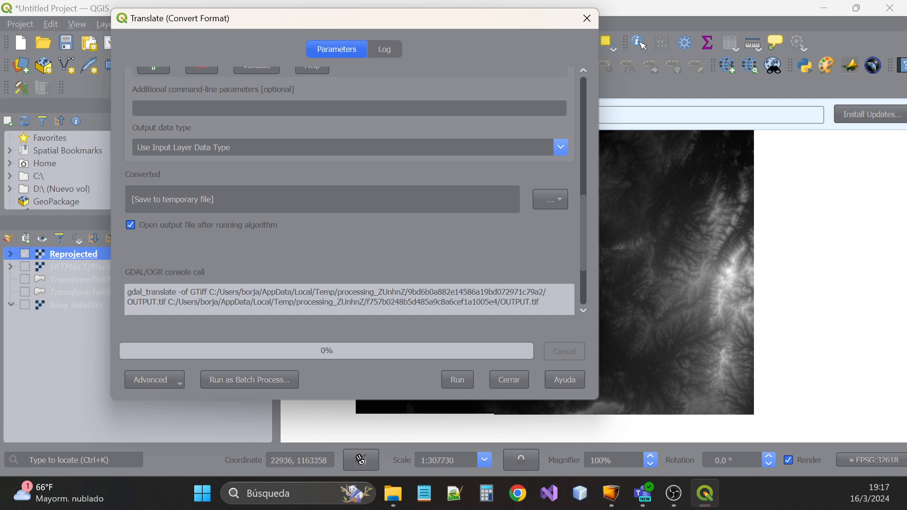
{"action": "left_click", "coordinate": [543, 198]}
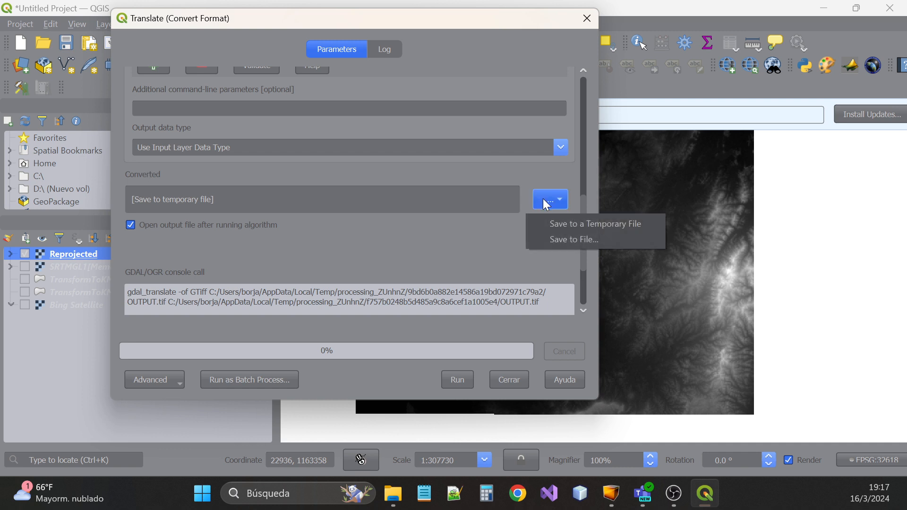
{"action": "left_click", "coordinate": [553, 237]}
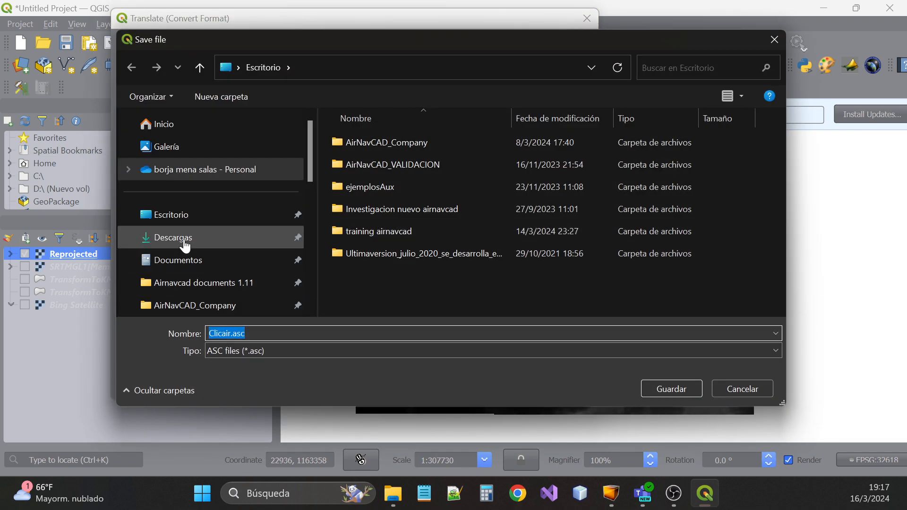
Browse to Descargas > LNAV_COL and set the file type to ASC files
{"action": "left_click", "coordinate": [182, 240]}
{"action": "double_click", "coordinate": [375, 162]}
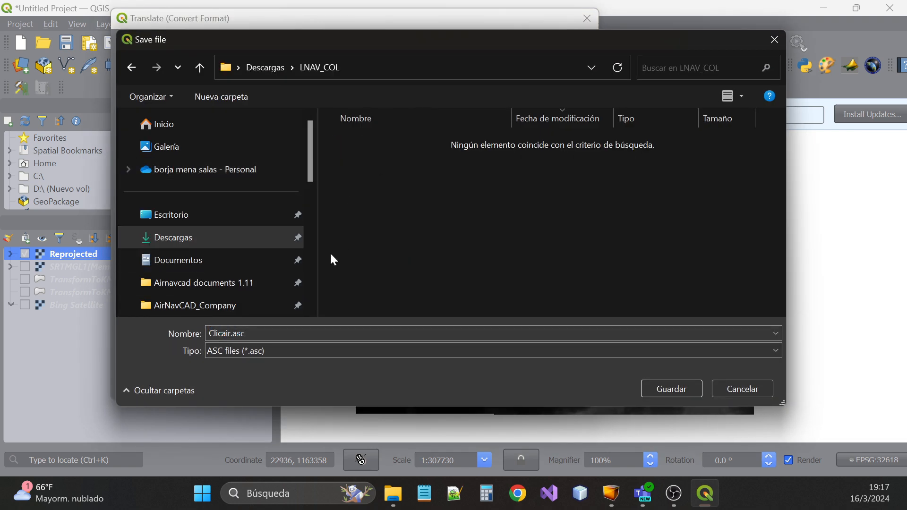
{"action": "left_click", "coordinate": [260, 352]}
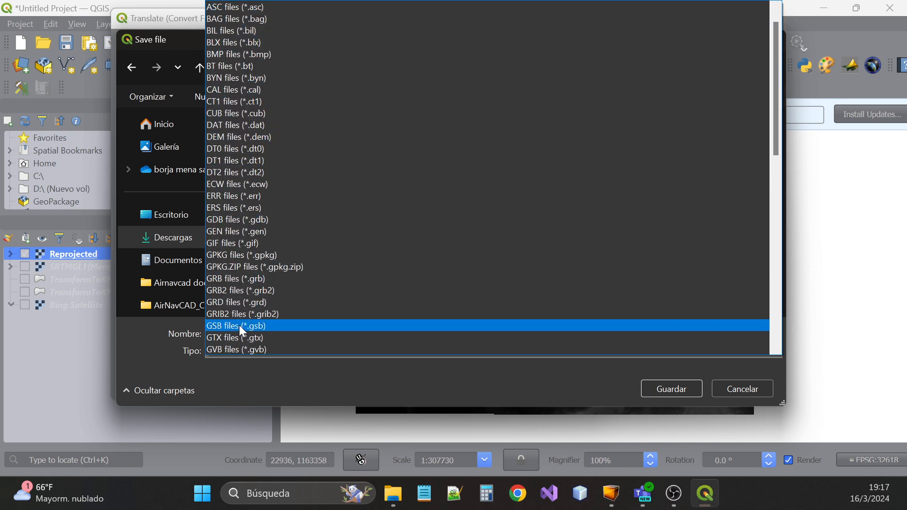
{"action": "scroll", "coordinate": [239, 142], "scroll_direction": "up", "scroll_amount": 1}
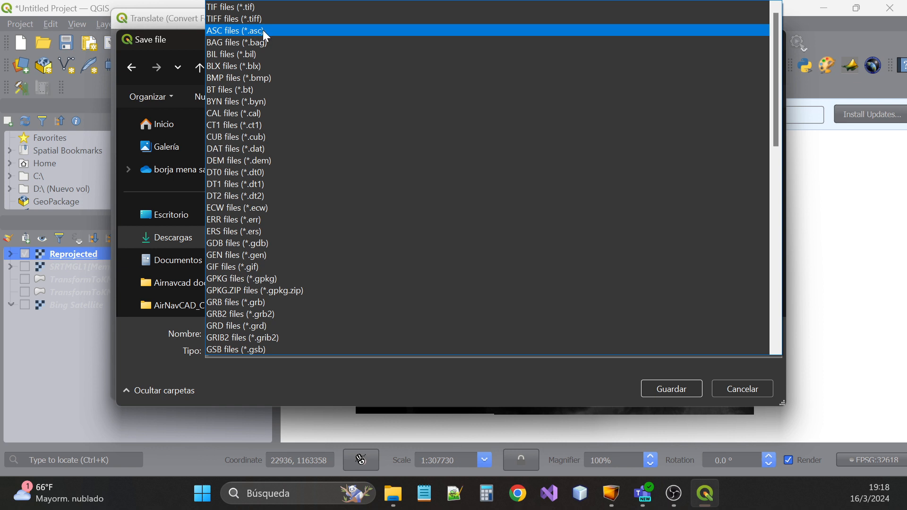
{"action": "left_click", "coordinate": [233, 31]}
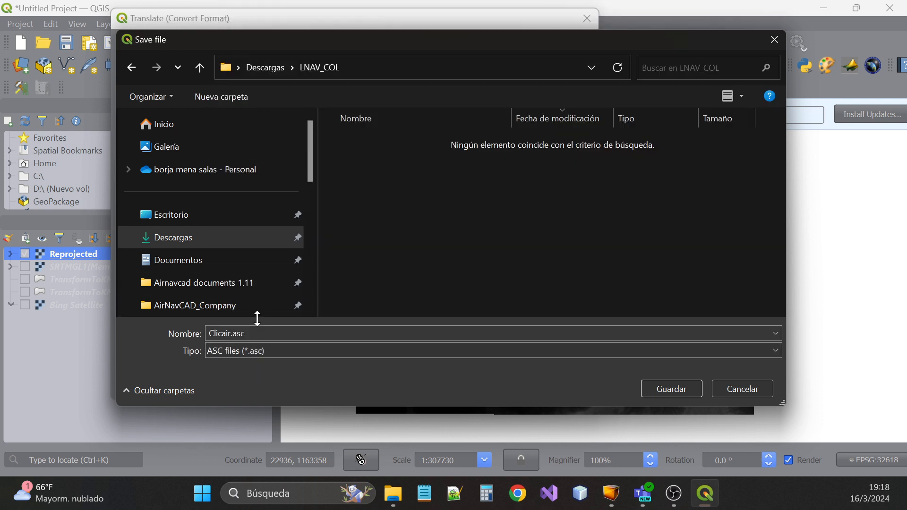
Name the output Terrain_cartagena and save the choice
{"action": "left_click", "coordinate": [254, 333]}
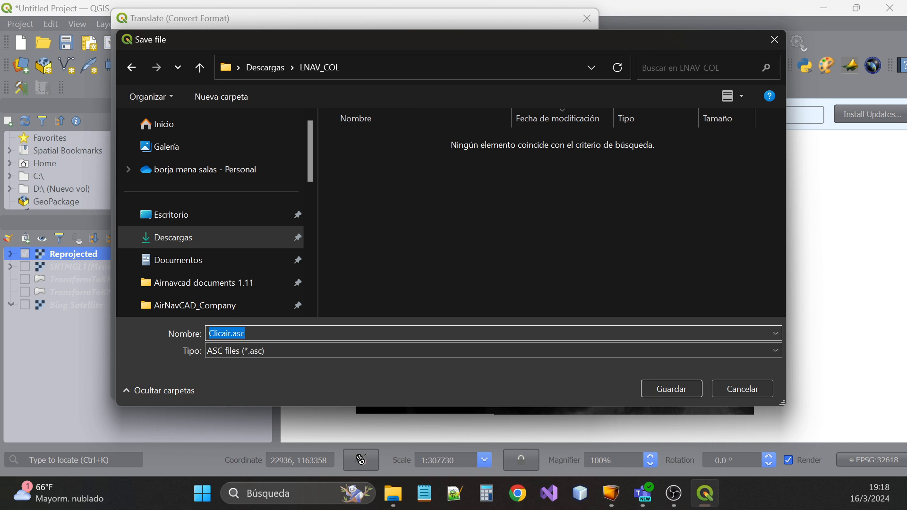
{"action": "type", "text": "A"}
{"action": "key", "text": "BackSpace"}
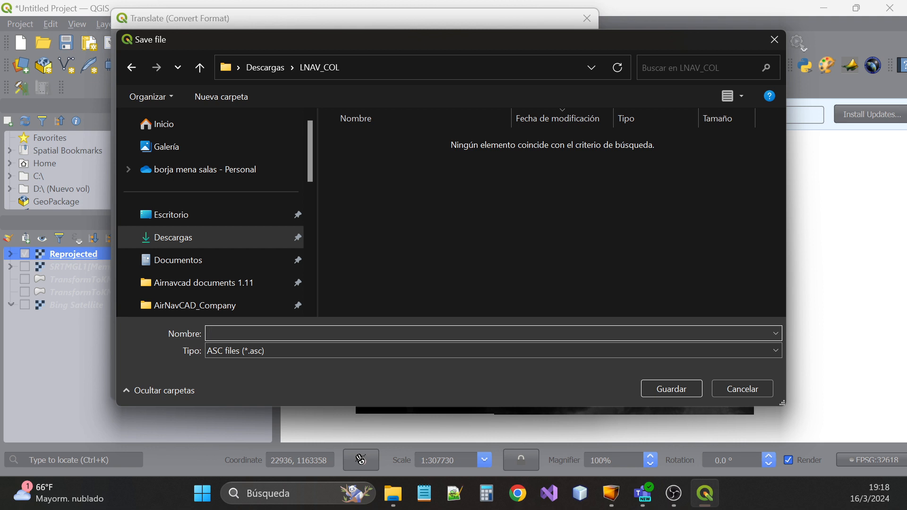
{"action": "type", "text": "E"}
{"action": "key", "text": "BackSpace"}
{"action": "type", "text": "Terrain_carg"}
{"action": "key", "text": "BackSpace"}
{"action": "type", "text": "tagena"}
{"action": "left_click", "coordinate": [659, 391]}
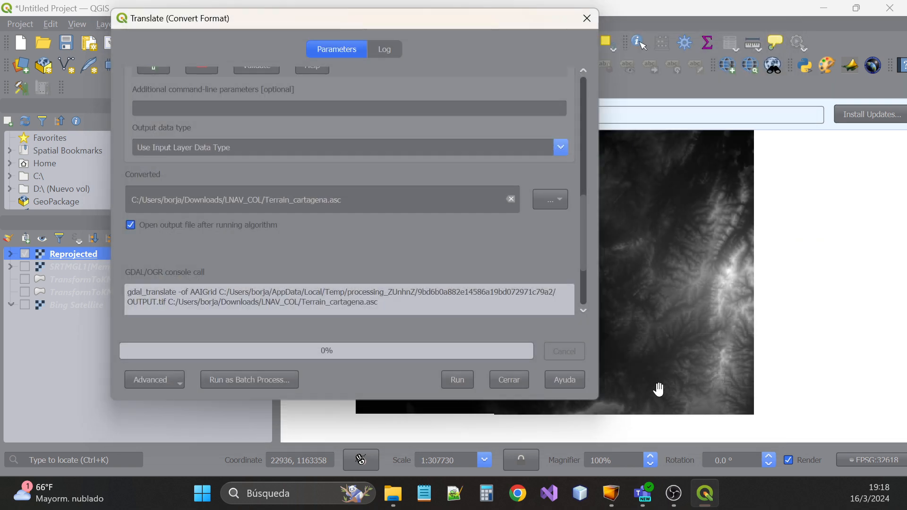
Run the conversion to Terrain_cartagena.asc, close the tool, and switch to File Explorer
{"action": "left_click", "coordinate": [459, 380]}
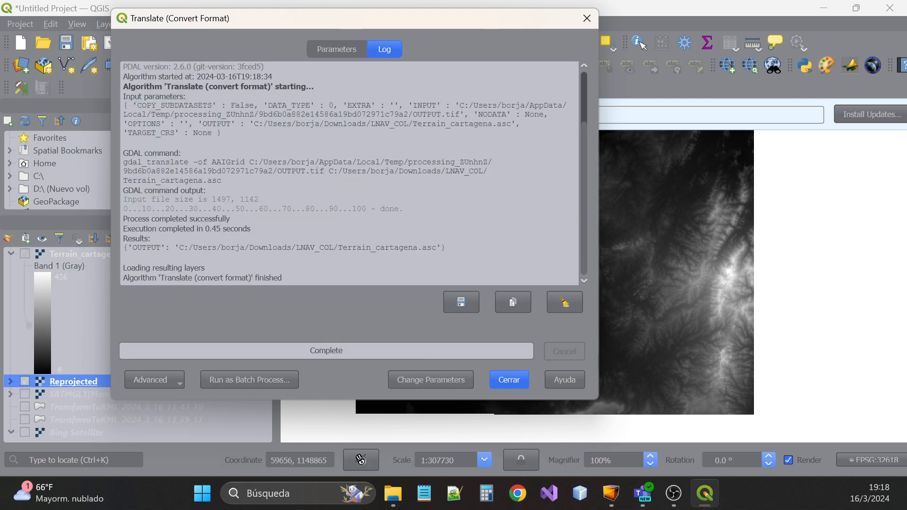
{"action": "left_click", "coordinate": [515, 379]}
{"action": "left_click", "coordinate": [394, 494]}
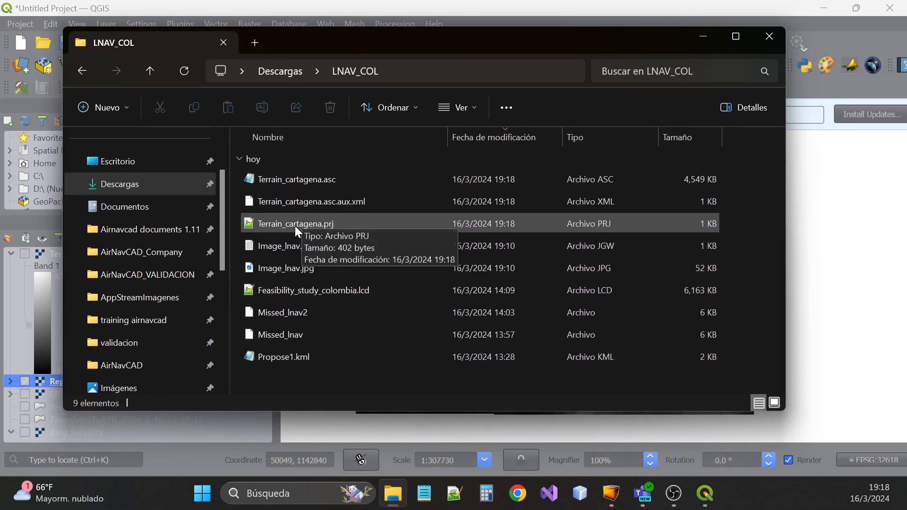
Open Terrain_cartagena.asc with Notepad++ via Abrir con
{"action": "left_click", "coordinate": [307, 182]}
{"action": "right_click", "coordinate": [307, 181]}
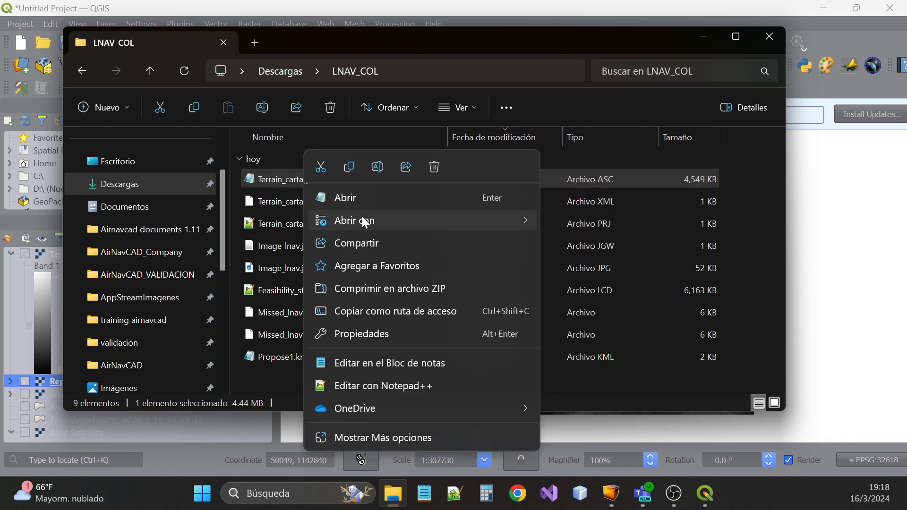
{"action": "mouse_move", "coordinate": [366, 222]}
{"action": "left_click", "coordinate": [583, 246]}
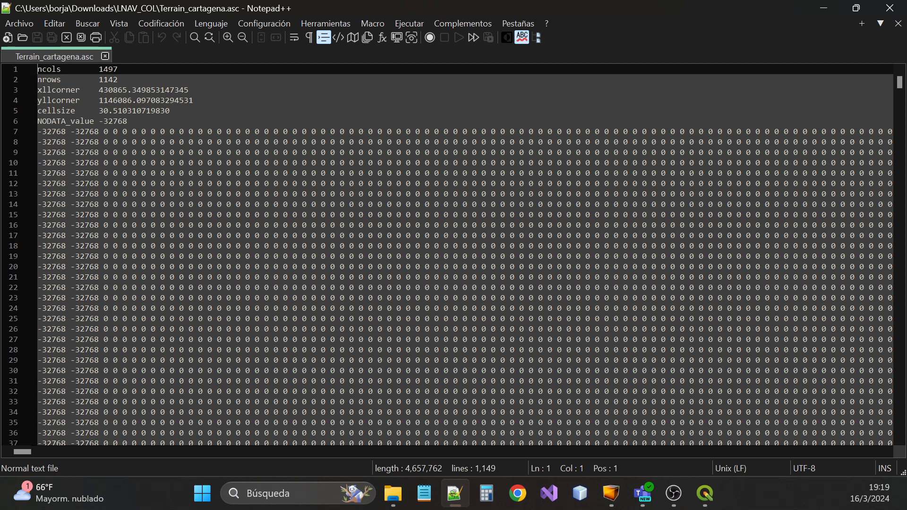
{"action": "double_click", "coordinate": [138, 91]}
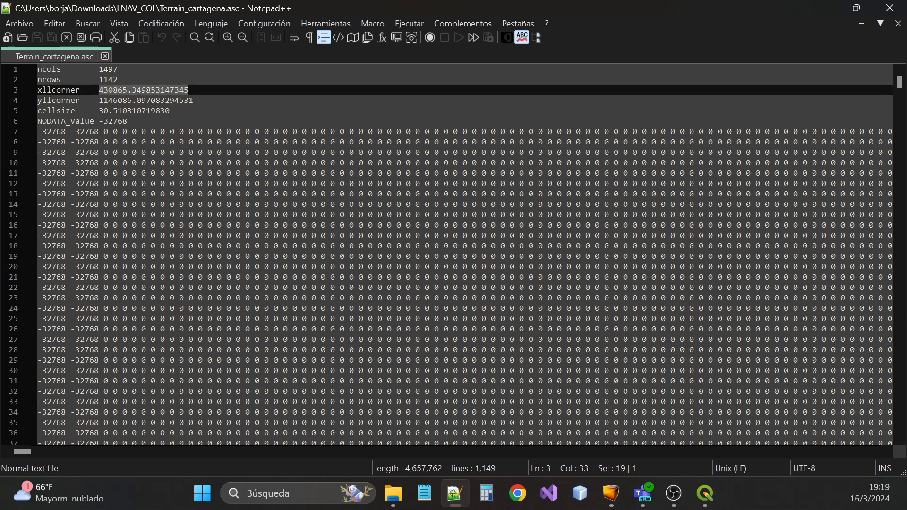
{"action": "left_click", "coordinate": [98, 100]}
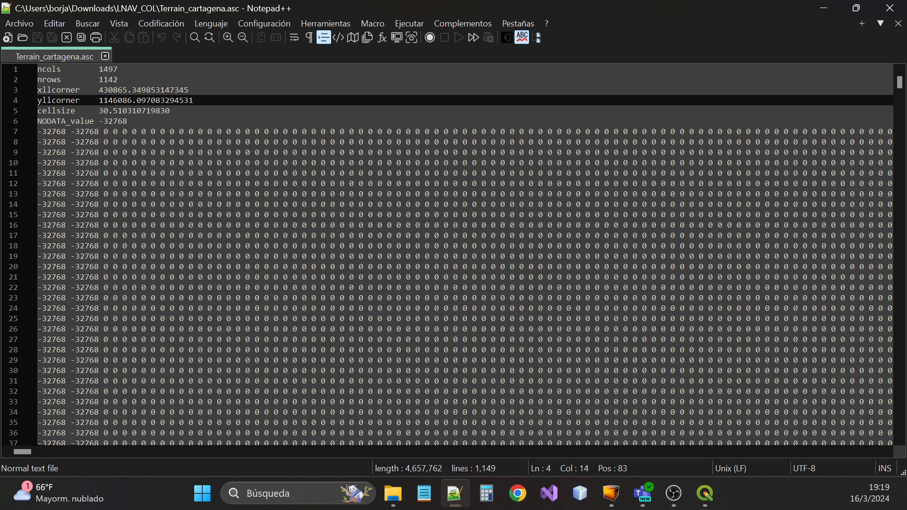
{"action": "key", "text": "shift+Right"}
{"action": "key", "text": "shift+Right"}
{"action": "key", "text": "shift+Right"}
{"action": "key", "text": "shift+Right"}
{"action": "key", "text": "shift+Right"}
{"action": "key", "text": "shift+Right"}
{"action": "key", "text": "shift+Right"}
{"action": "key", "text": "shift+Right"}
{"action": "key", "text": "shift+Right"}
{"action": "key", "text": "shift+Right"}
{"action": "key", "text": "shift+Right"}
{"action": "key", "text": "shift+Right"}
{"action": "key", "text": "shift+Right"}
{"action": "key", "text": "shift+Right"}
{"action": "key", "text": "shift+Right"}
{"action": "key", "text": "shift+Right"}
{"action": "key", "text": "shift+Right"}
{"action": "key", "text": "shift+Right"}
{"action": "key", "text": "shift+Right"}
{"action": "key", "text": "shift+Right"}
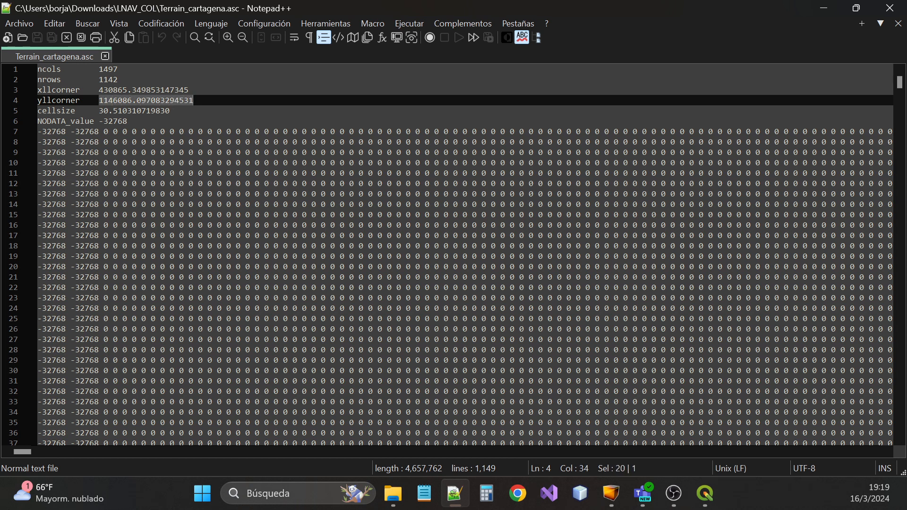
{"action": "scroll", "coordinate": [465, 255], "scroll_direction": "down", "scroll_amount": 15}
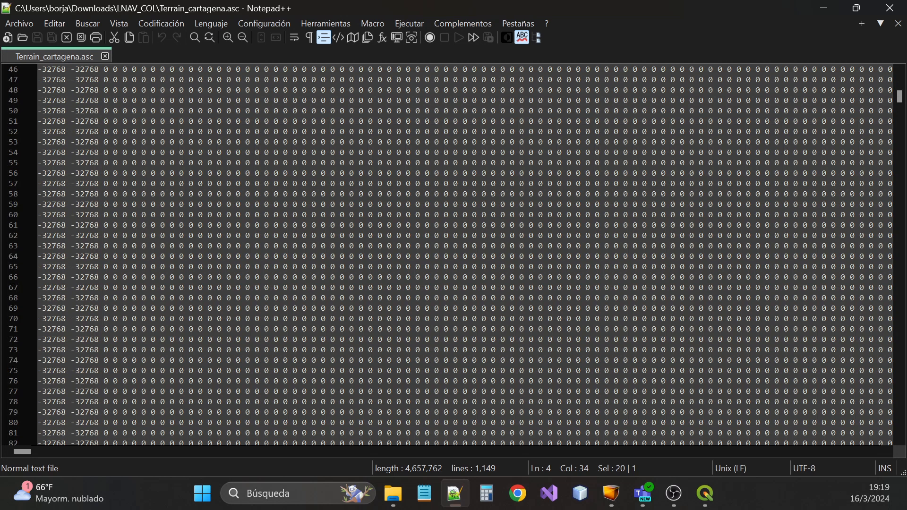
{"action": "scroll", "coordinate": [465, 255], "scroll_direction": "down", "scroll_amount": 6}
{"action": "left_click_drag", "start_coordinate": [900, 105], "coordinate": [900, 428]}
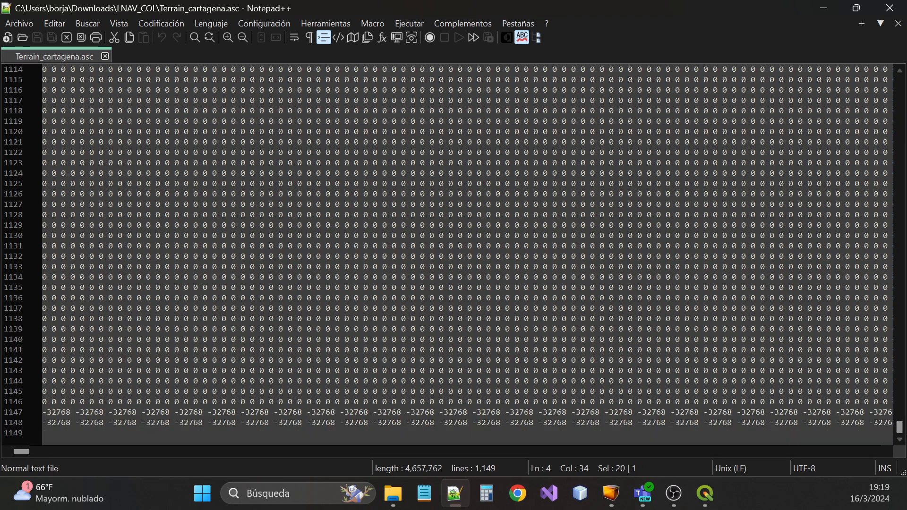
{"action": "left_click_drag", "start_coordinate": [25, 452], "coordinate": [249, 460]}
{"action": "scroll", "coordinate": [468, 256], "scroll_direction": "up", "scroll_amount": 3}
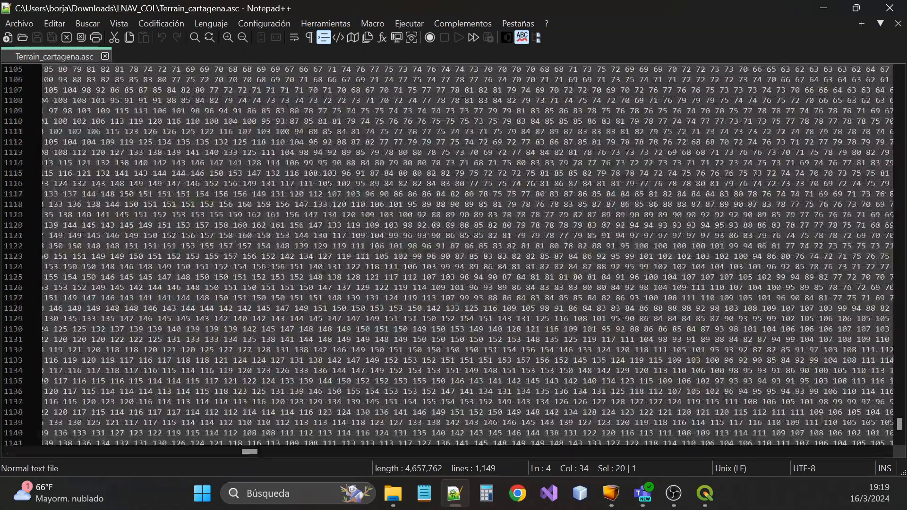
{"action": "scroll", "coordinate": [903, 422], "scroll_direction": "up", "scroll_amount": 11}
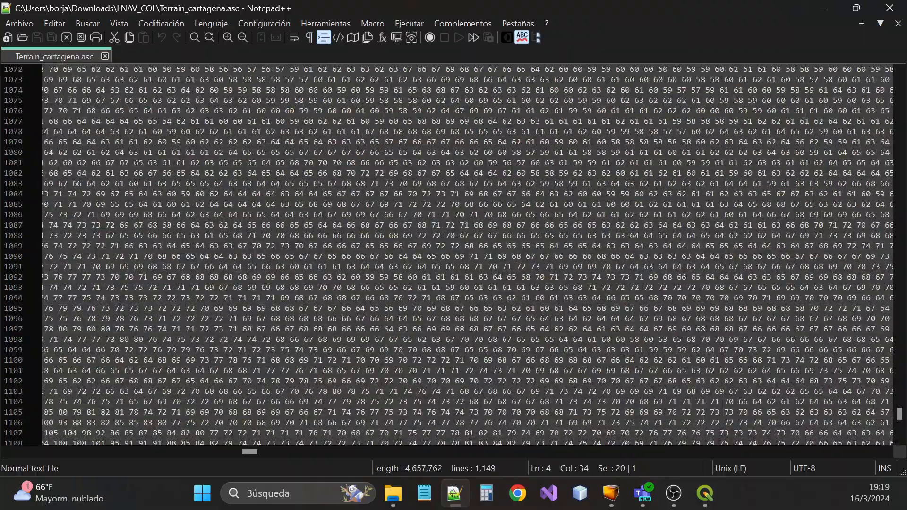
{"action": "left_click_drag", "start_coordinate": [898, 419], "coordinate": [894, 78]}
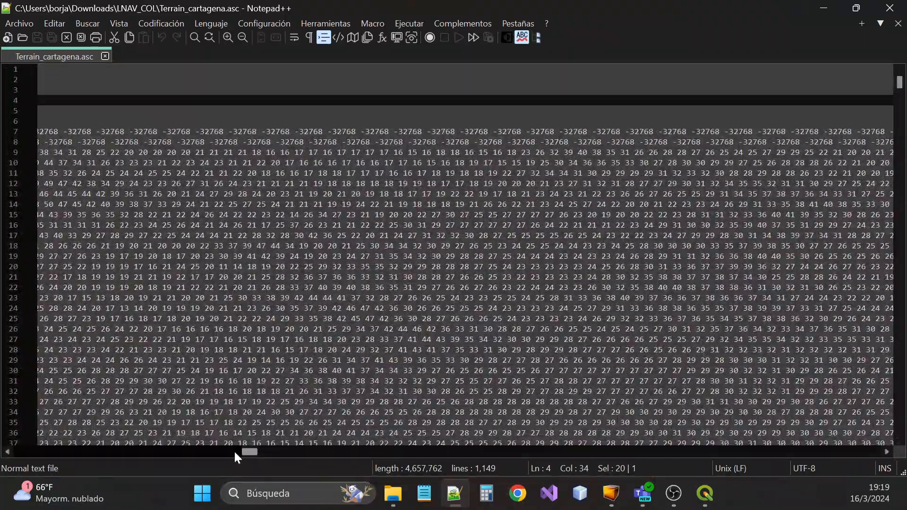
{"action": "left_click_drag", "start_coordinate": [241, 451], "coordinate": [22, 453]}
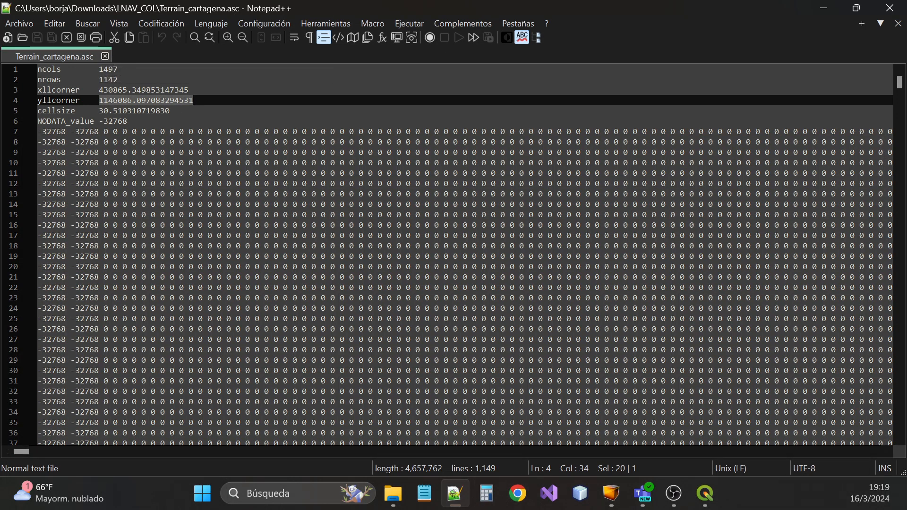
Close the .asc file and minimize Notepad++ and the LNAV_COL folder window
{"action": "left_click", "coordinate": [105, 57]}
{"action": "left_click", "coordinate": [825, 8]}
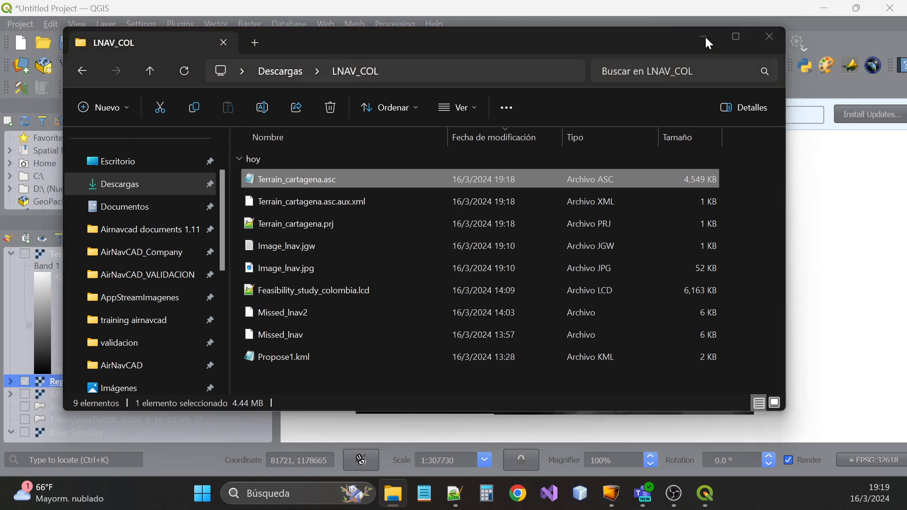
{"action": "left_click", "coordinate": [704, 38]}
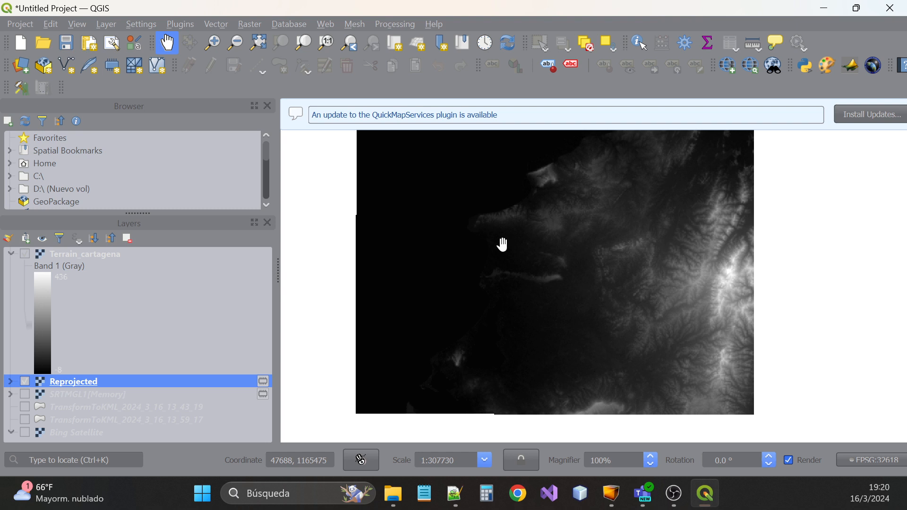
Hide the Terrain_cartagena layer and select the Reprojected layer
{"action": "left_click", "coordinate": [69, 255]}
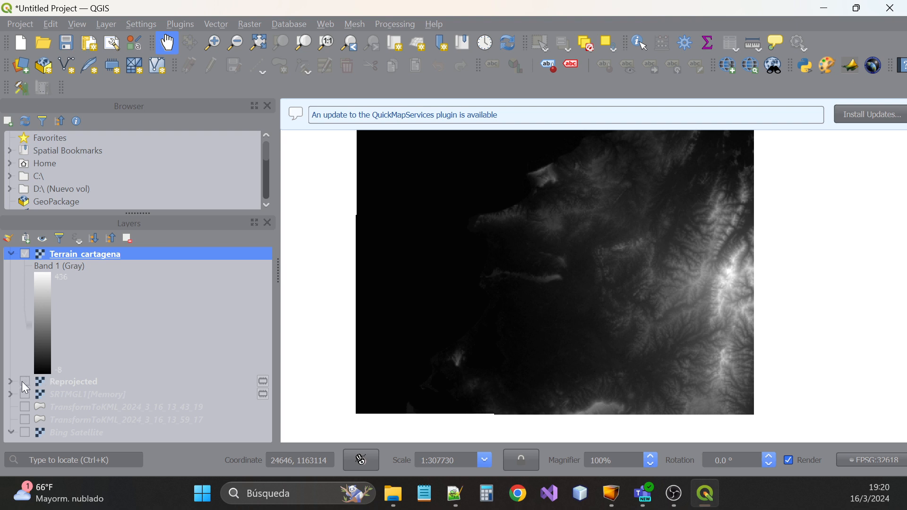
{"action": "left_click", "coordinate": [24, 253]}
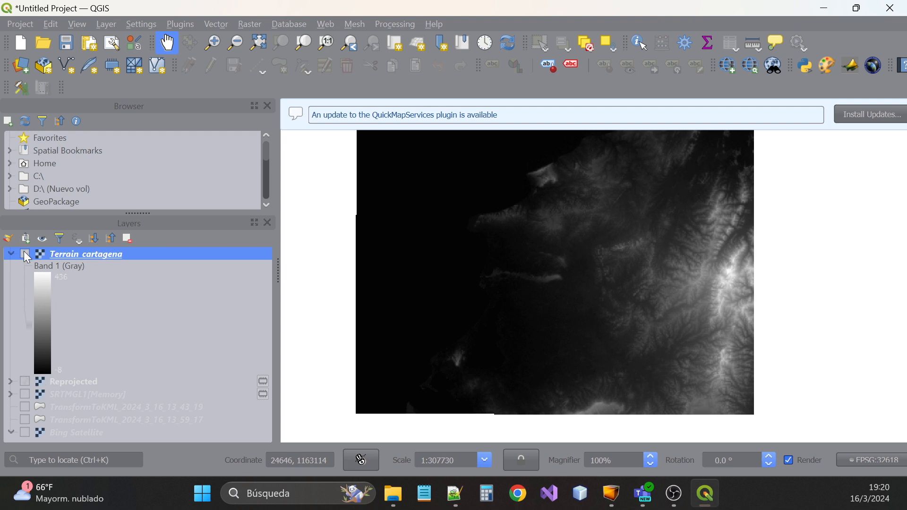
{"action": "left_click", "coordinate": [75, 381]}
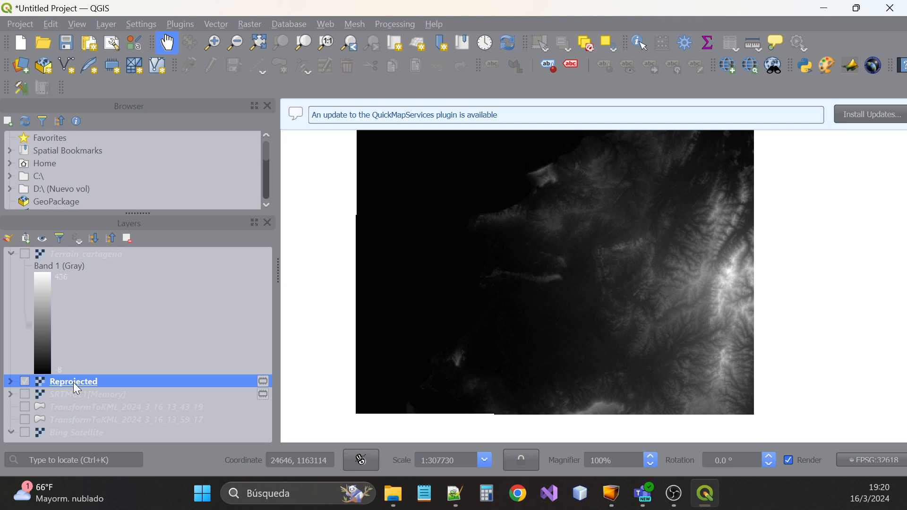
Show the Raster > Extraction submenu in QGIS
{"action": "left_click", "coordinate": [257, 26]}
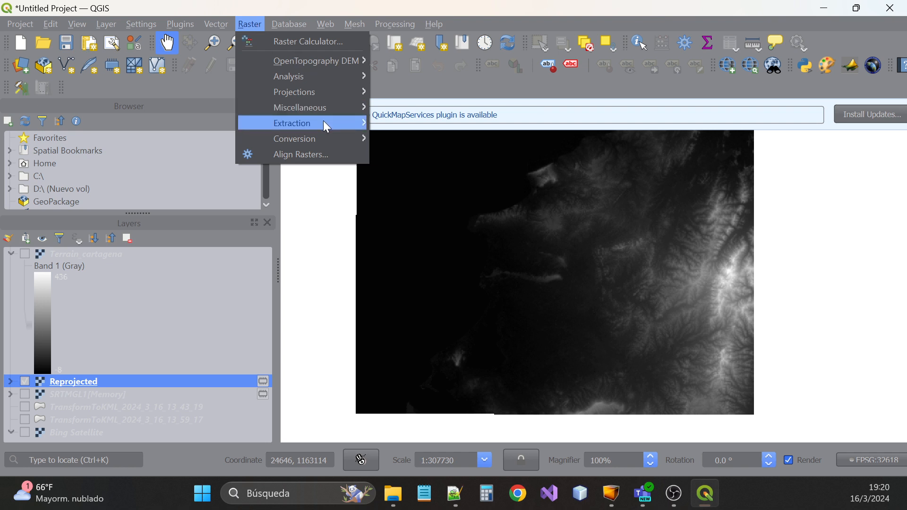
{"action": "mouse_move", "coordinate": [324, 122]}
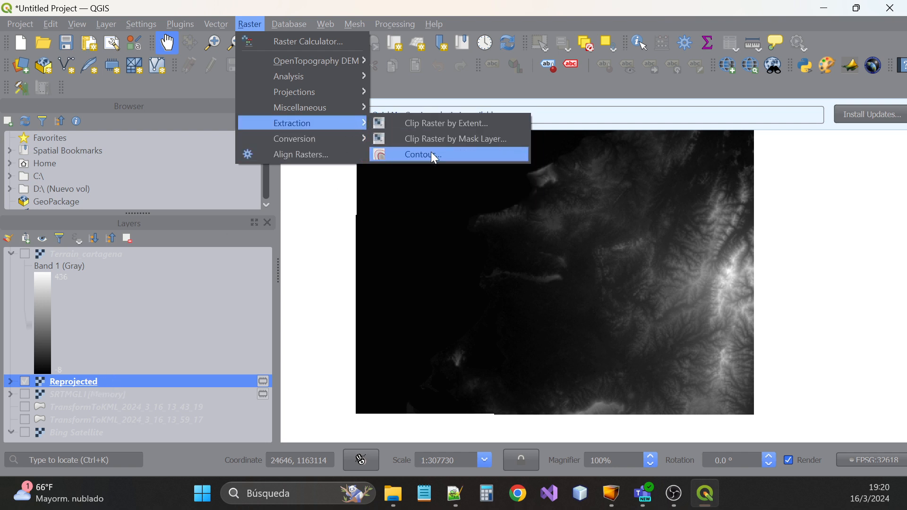
Open the Contour tool on the Reprojected raster with the interval left at 10
{"action": "left_click", "coordinate": [435, 156]}
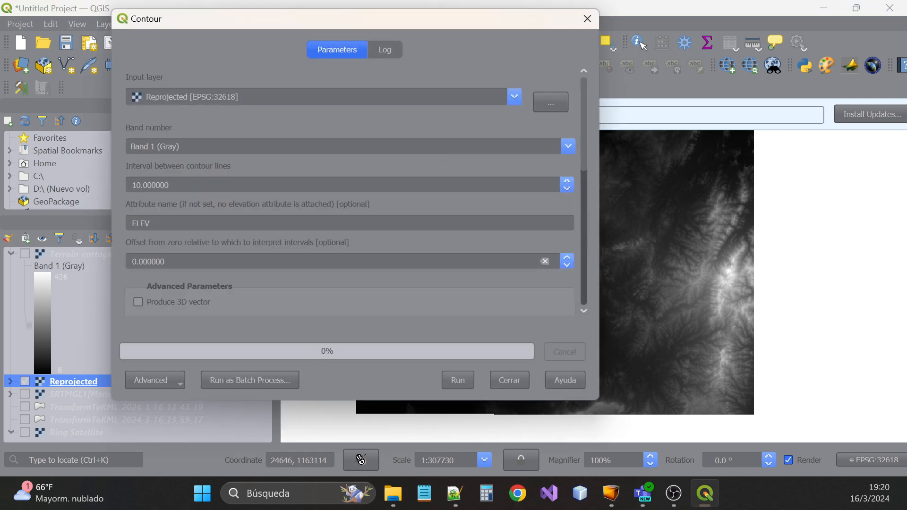
{"action": "left_click_drag", "start_coordinate": [132, 185], "coordinate": [137, 185]}
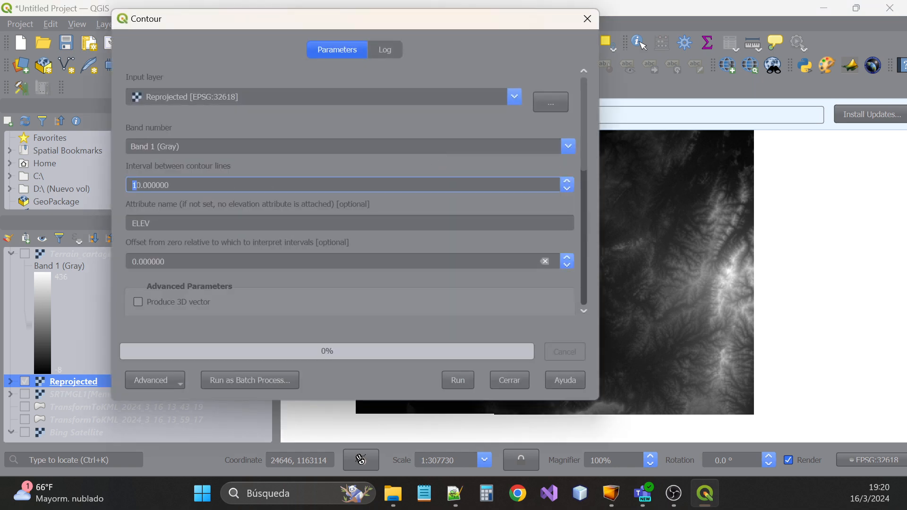
{"action": "type", "text": "3"}
{"action": "left_click_drag", "start_coordinate": [131, 185], "coordinate": [132, 185]}
{"action": "type", "text": "1"}
{"action": "left_click", "coordinate": [137, 185]}
{"action": "left_click", "coordinate": [171, 185]}
Rename the contour attribute from ELEV to ELEVATION
{"action": "left_click", "coordinate": [151, 223]}
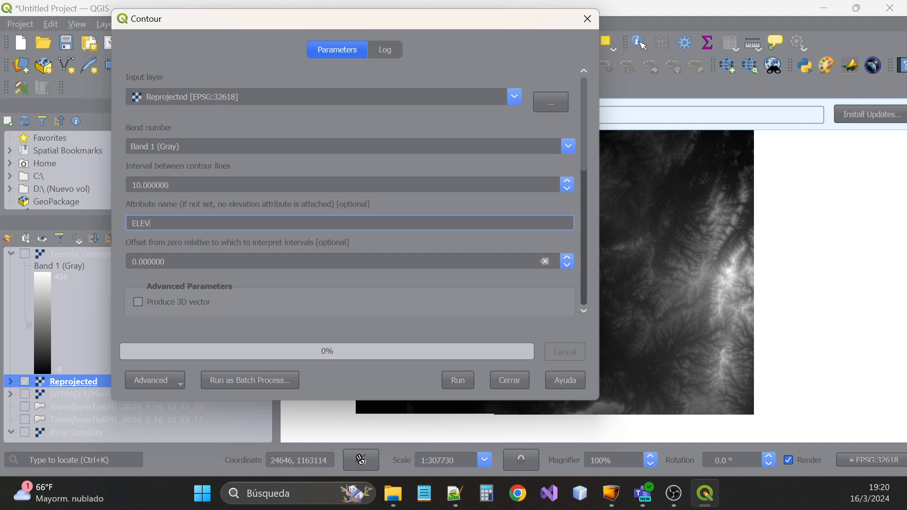
{"action": "type", "text": "ATION"}
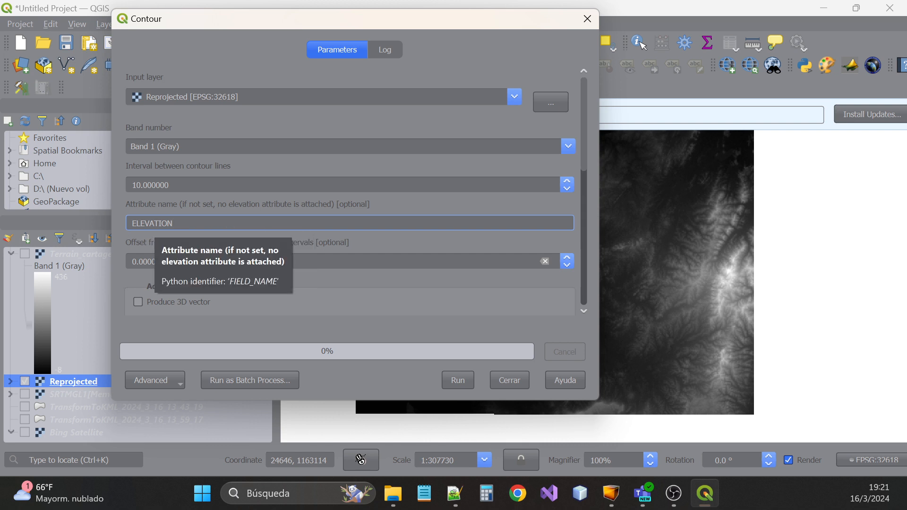
{"action": "left_click_drag", "start_coordinate": [177, 224], "coordinate": [112, 224]}
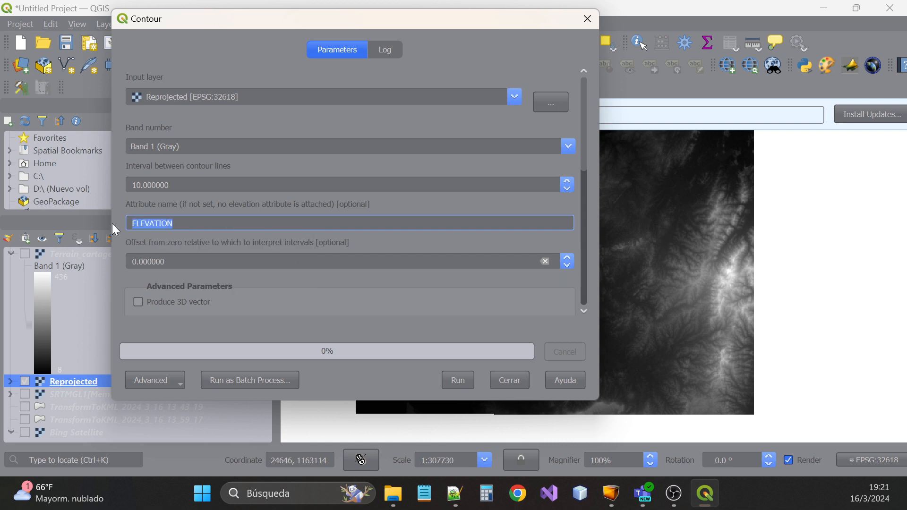
{"action": "scroll", "coordinate": [193, 240], "scroll_direction": "down", "scroll_amount": 10}
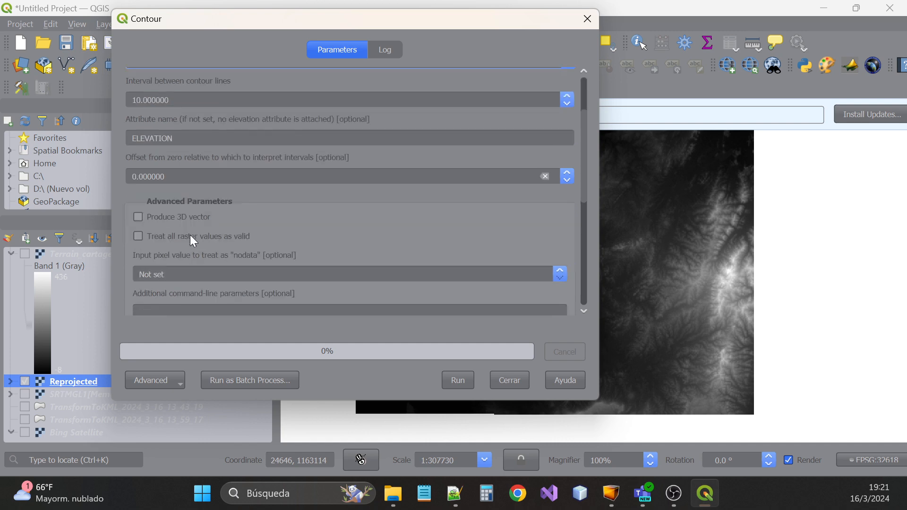
{"action": "scroll", "coordinate": [194, 241], "scroll_direction": "up", "scroll_amount": 10}
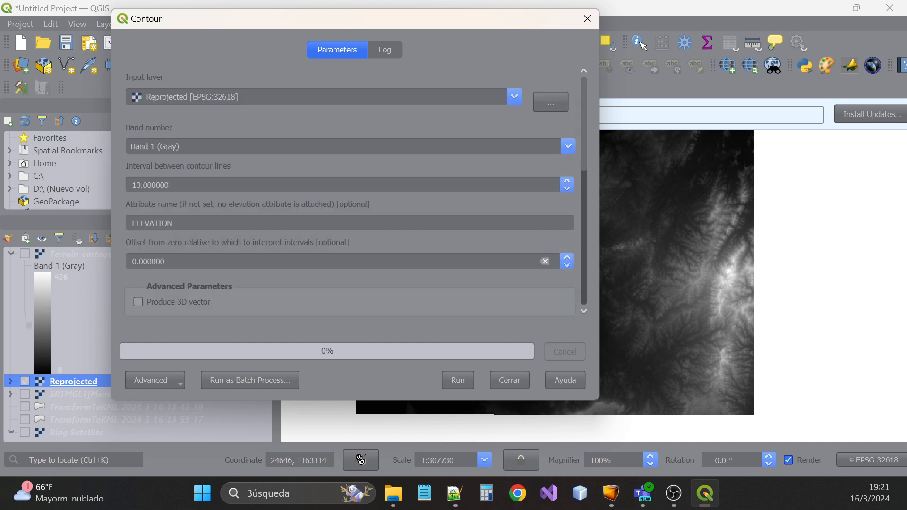
{"action": "left_click_drag", "start_coordinate": [176, 224], "coordinate": [131, 224]}
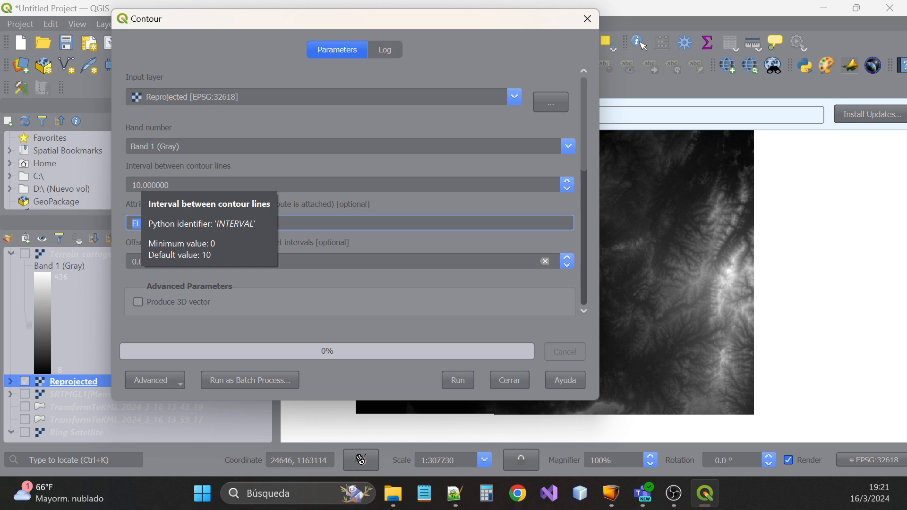
{"action": "left_click", "coordinate": [169, 185]}
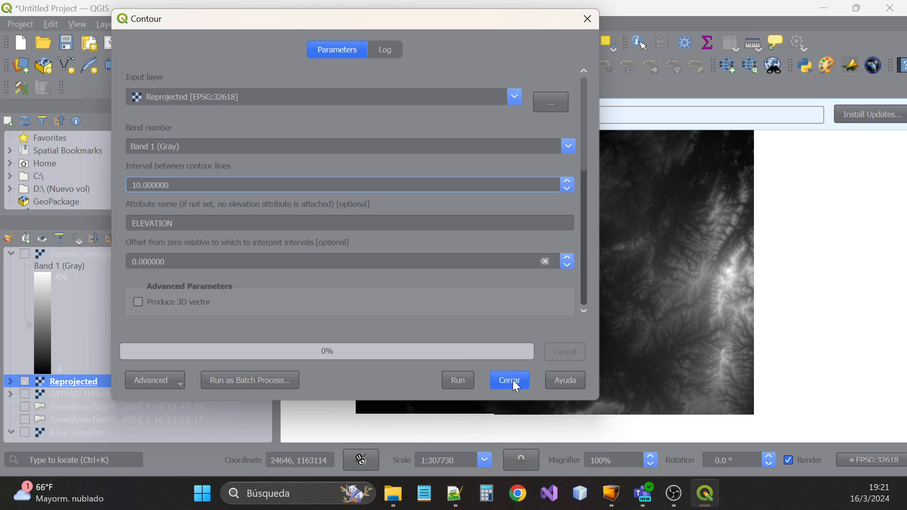
Run the Contour tool to produce the 10-interval Contours layer, then close the dialog
{"action": "left_click", "coordinate": [461, 383]}
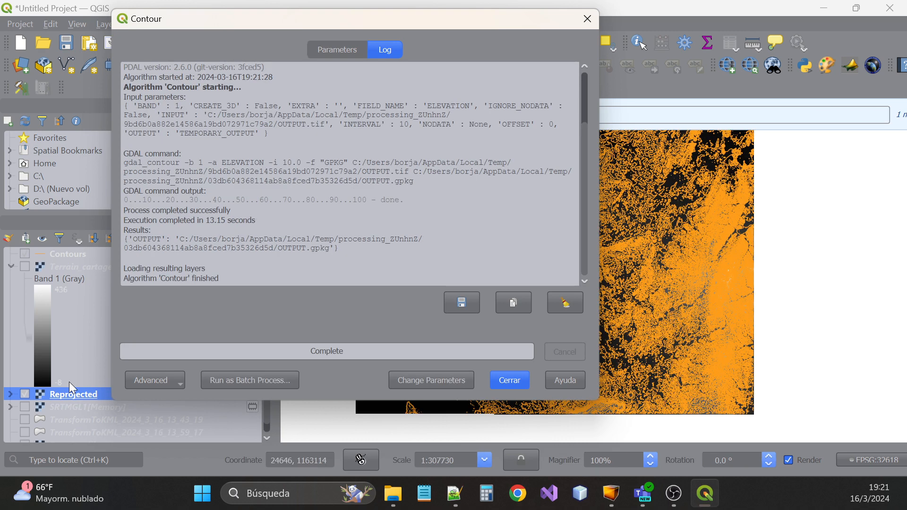
{"action": "left_click", "coordinate": [512, 381]}
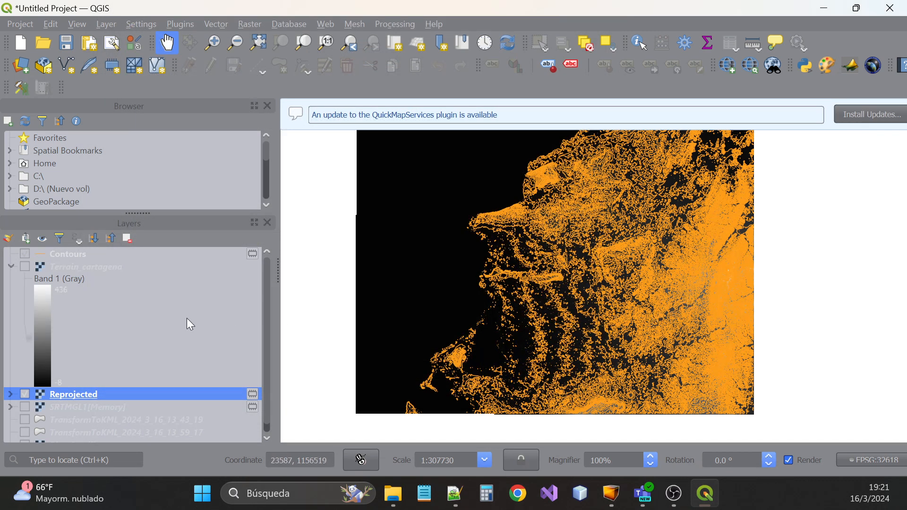
Hide the Reprojected and Terrain_cartagena rasters so only the Contours layer displays
{"action": "left_click", "coordinate": [25, 254]}
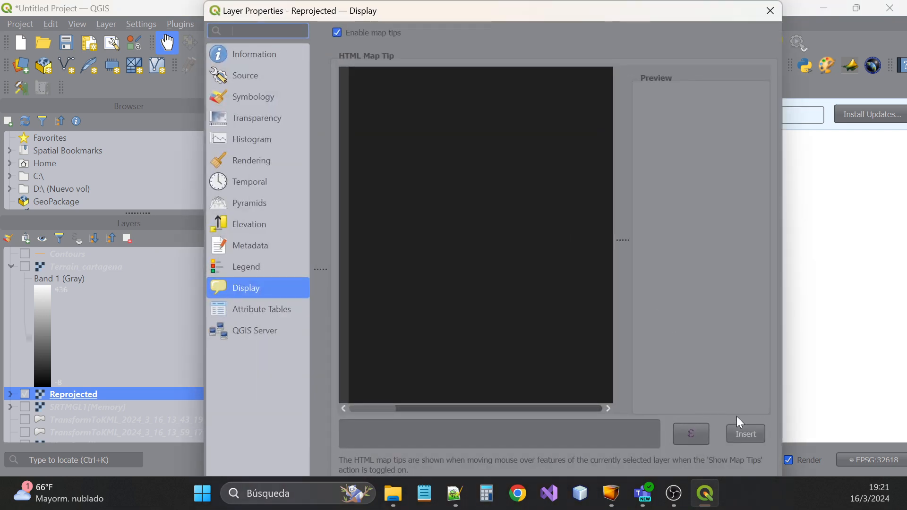
{"action": "left_click", "coordinate": [769, 11]}
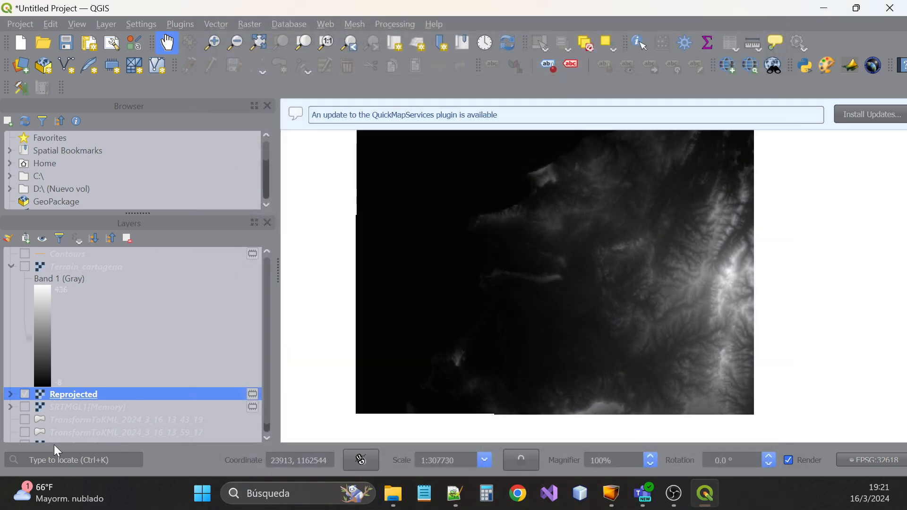
{"action": "left_click", "coordinate": [25, 395]}
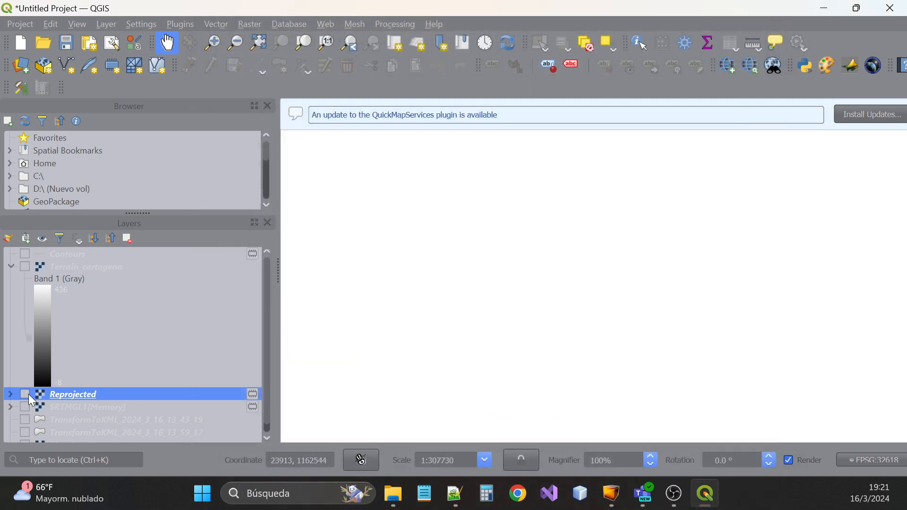
{"action": "left_click", "coordinate": [25, 267]}
{"action": "left_click", "coordinate": [24, 268]}
{"action": "left_click", "coordinate": [57, 254]}
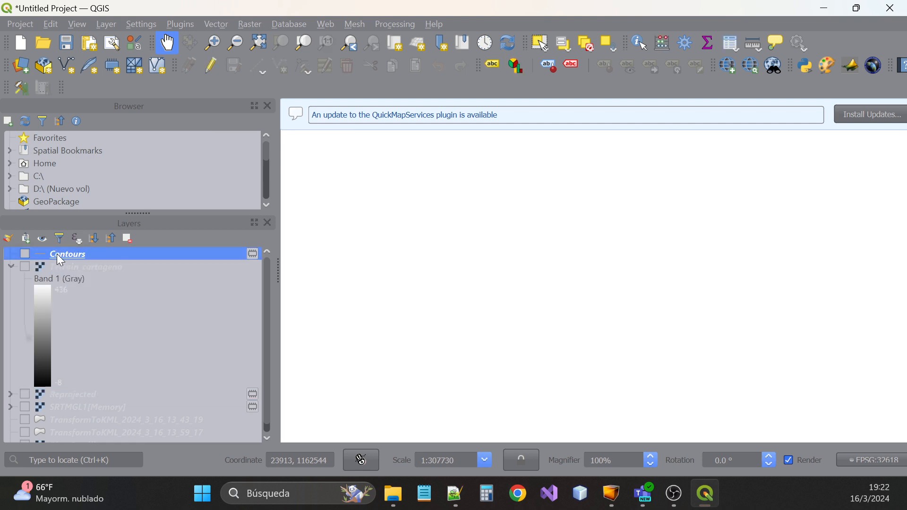
{"action": "left_click", "coordinate": [24, 254]}
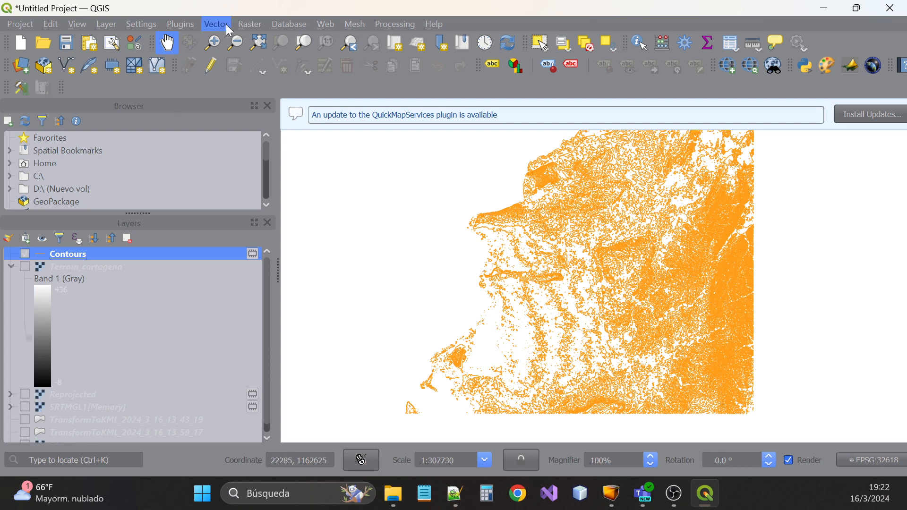
{"action": "left_click", "coordinate": [249, 24]}
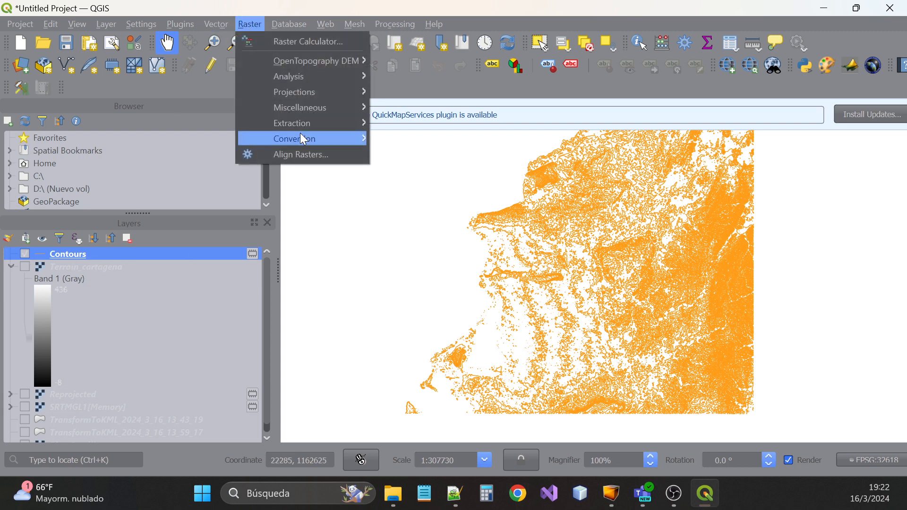
{"action": "mouse_move", "coordinate": [302, 139]}
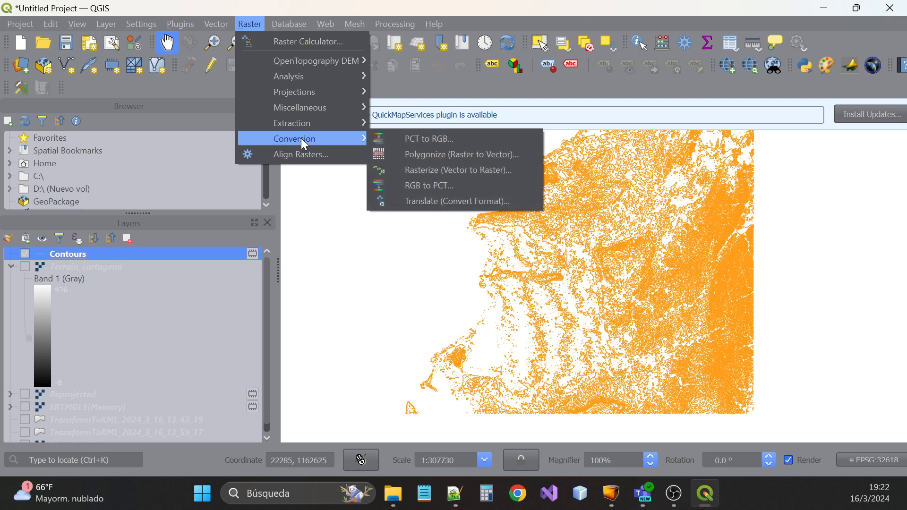
{"action": "left_click", "coordinate": [453, 202]}
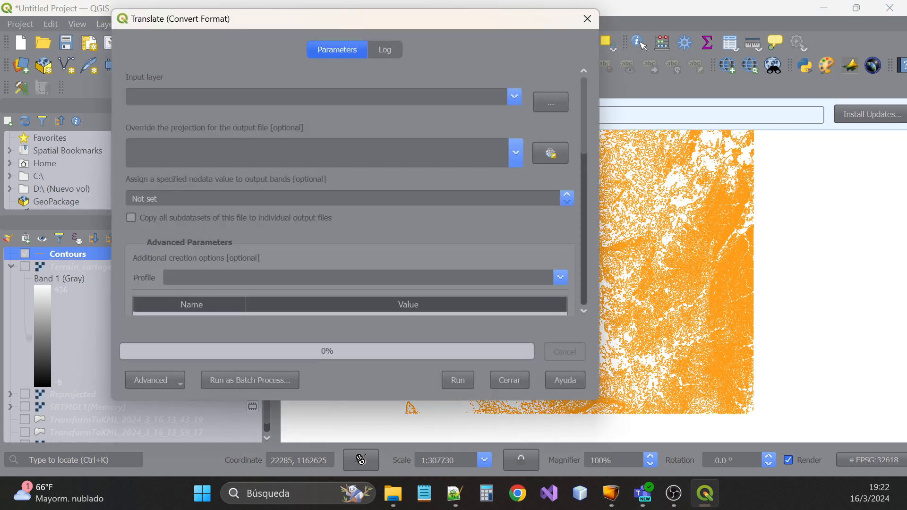
{"action": "scroll", "coordinate": [313, 189], "scroll_direction": "down", "scroll_amount": 10}
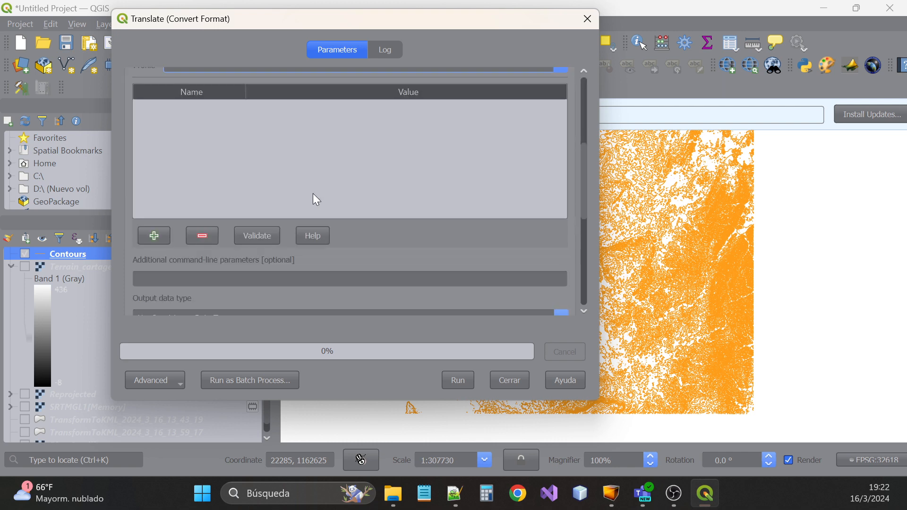
{"action": "scroll", "coordinate": [314, 216], "scroll_direction": "up", "scroll_amount": 10}
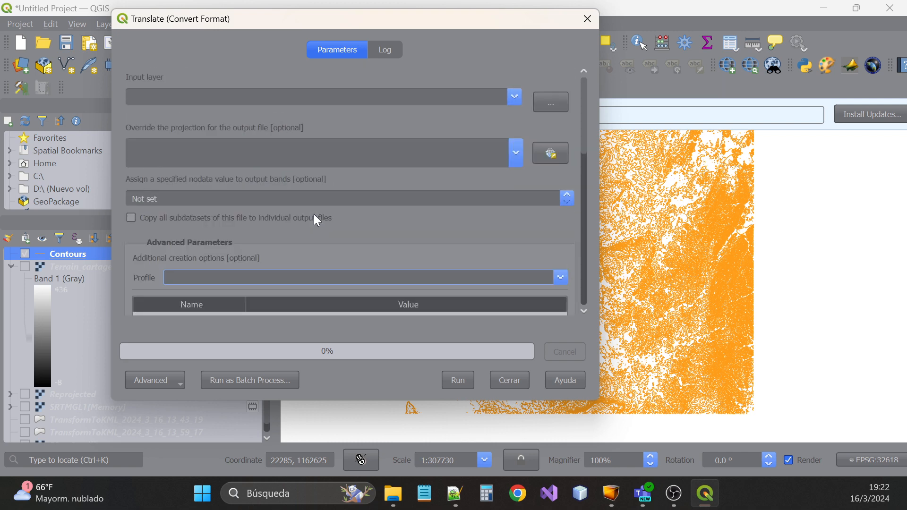
{"action": "left_click", "coordinate": [588, 19]}
Start Save Features As for the Contours layer with ESRI Shapefile as the format
{"action": "right_click", "coordinate": [68, 255]}
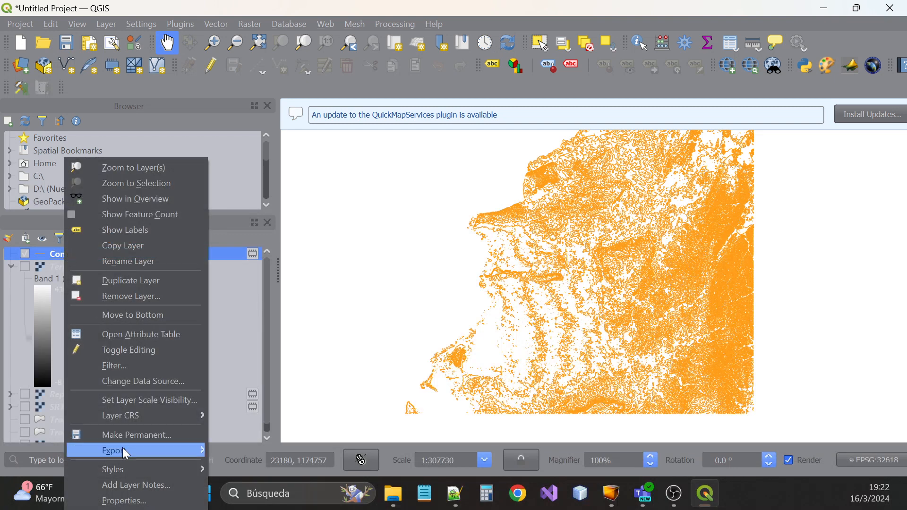
{"action": "mouse_move", "coordinate": [123, 448]}
{"action": "left_click", "coordinate": [253, 452]}
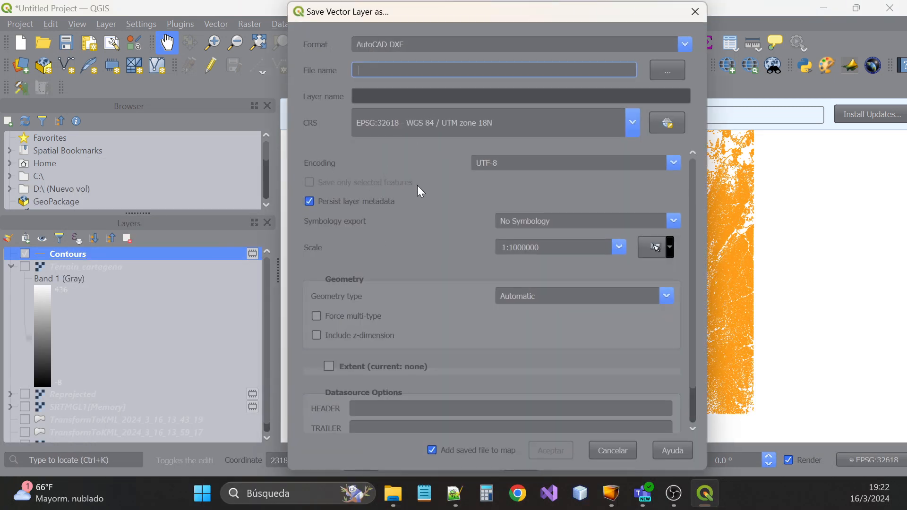
{"action": "left_click", "coordinate": [420, 43]}
{"action": "left_click", "coordinate": [420, 43]}
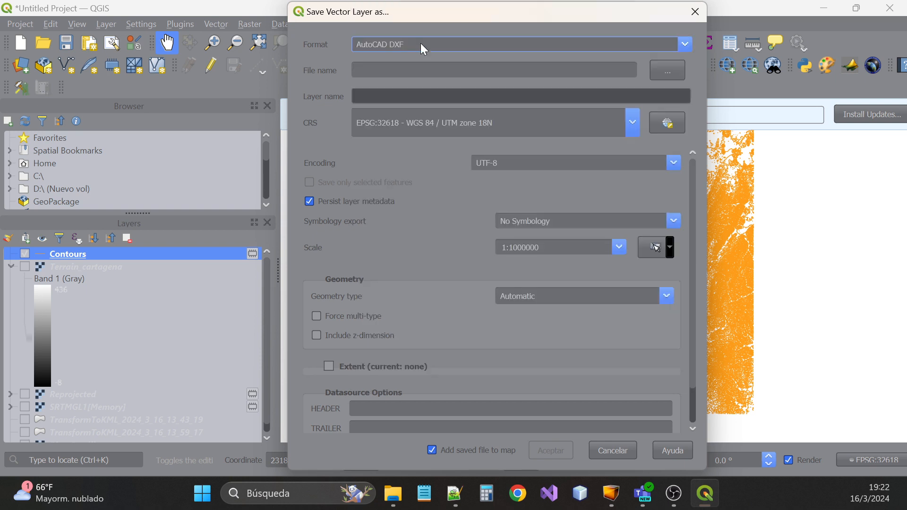
{"action": "left_click", "coordinate": [421, 44]}
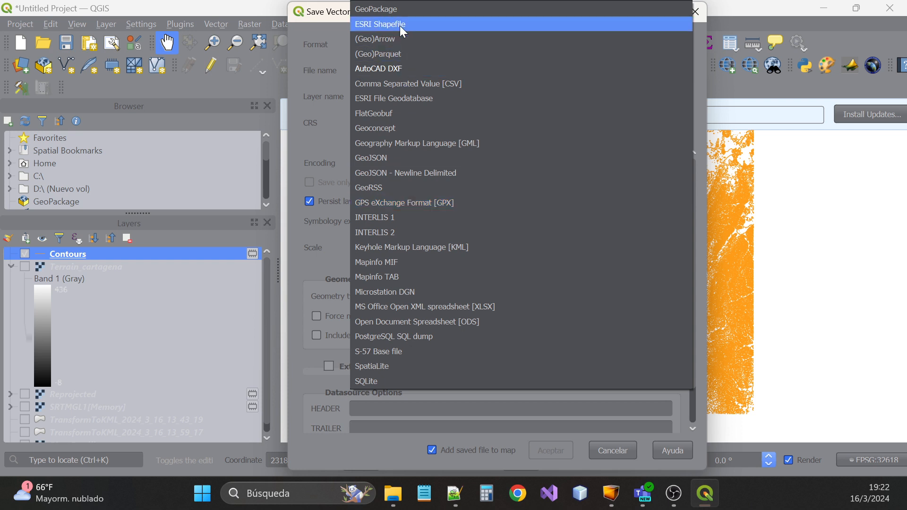
{"action": "left_click", "coordinate": [324, 35]}
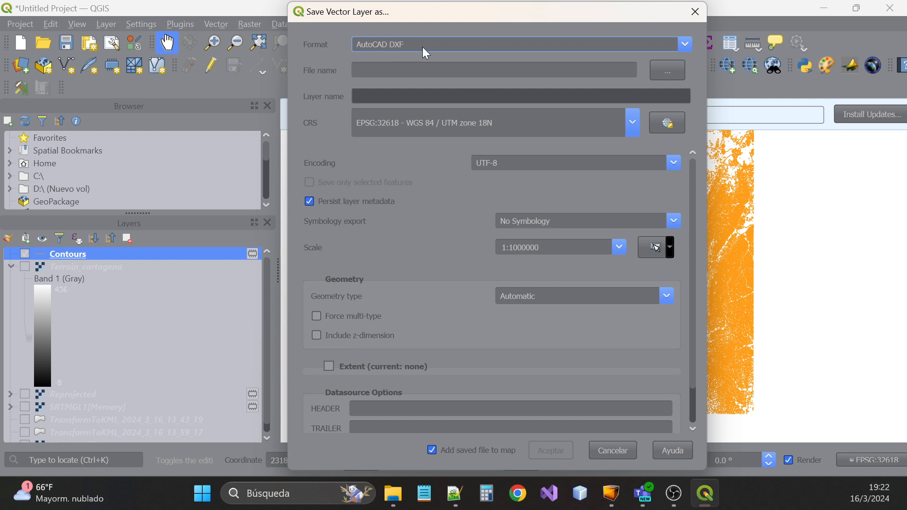
{"action": "scroll", "coordinate": [421, 234], "scroll_direction": "up", "scroll_amount": 2}
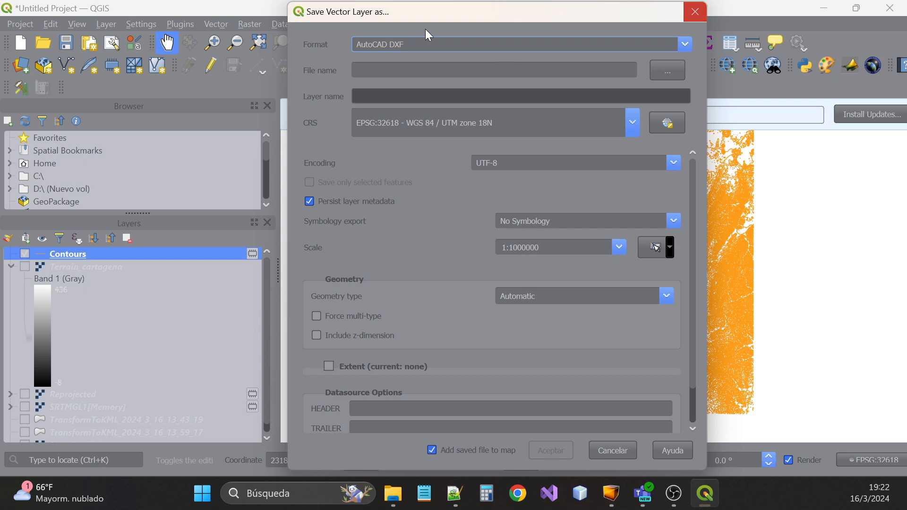
{"action": "left_click", "coordinate": [405, 44]}
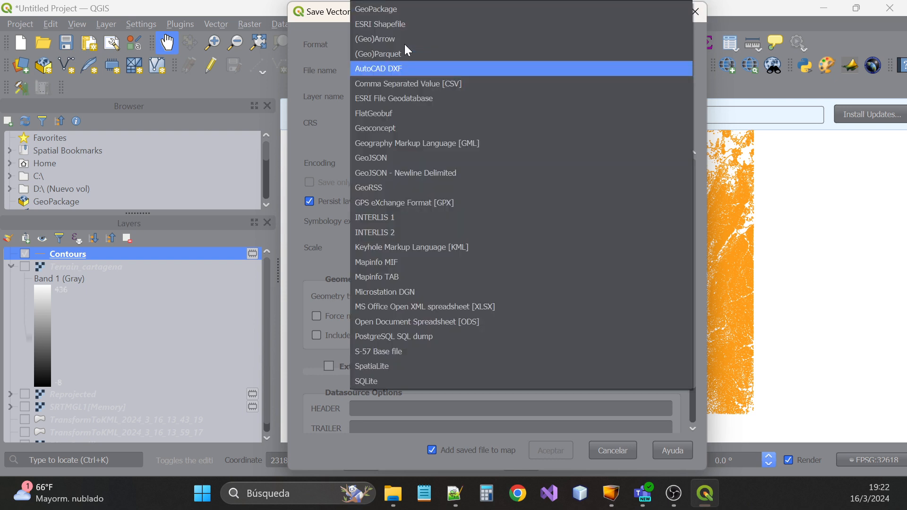
{"action": "left_click", "coordinate": [390, 24]}
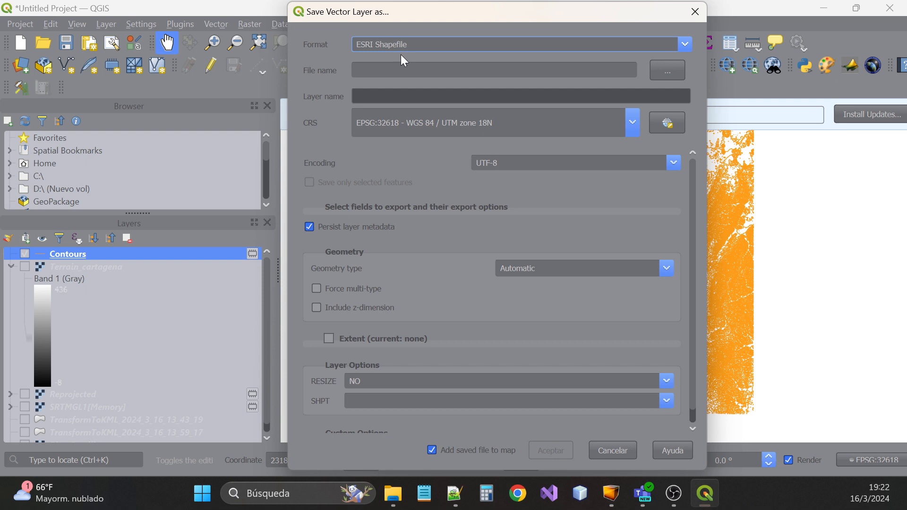
Enter contourns_cartagena as the output file name
{"action": "left_click", "coordinate": [401, 70]}
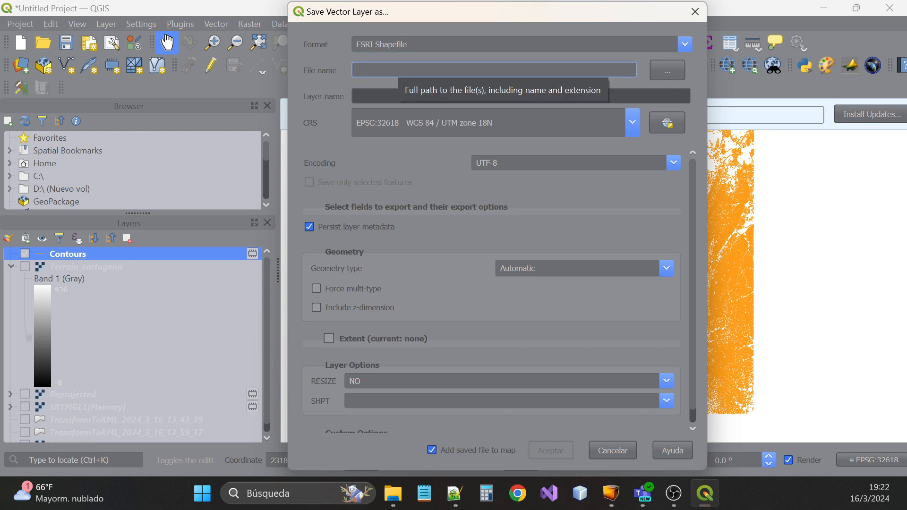
{"action": "type", "text": "d"}
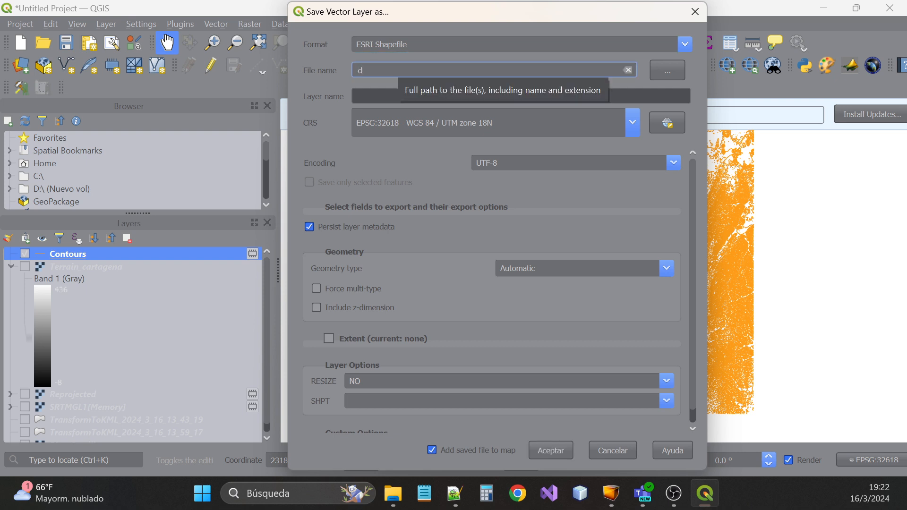
{"action": "key", "text": "BackSpace"}
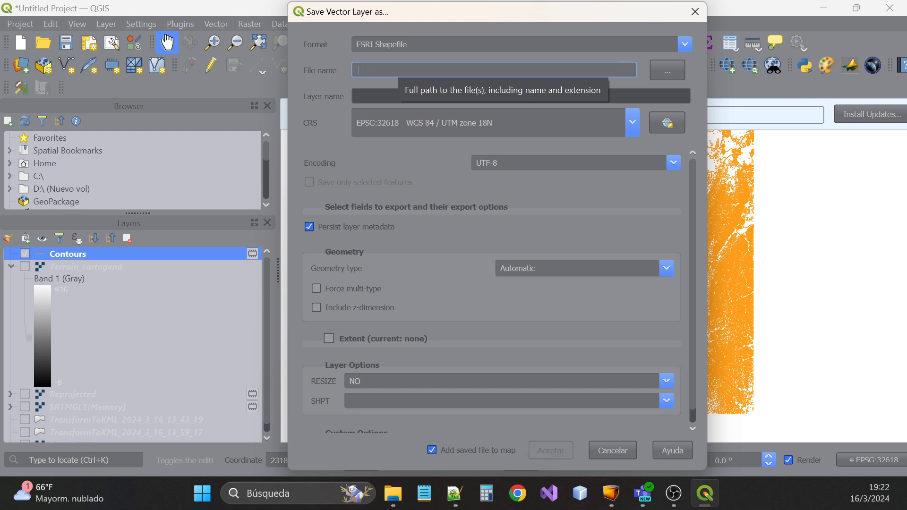
{"action": "type", "text": "contourn"}
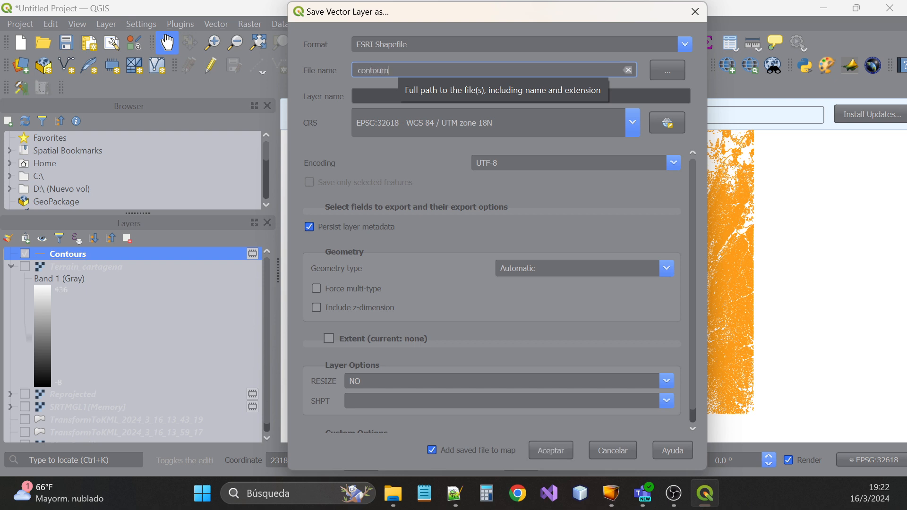
{"action": "type", "text": "s_cartagena"}
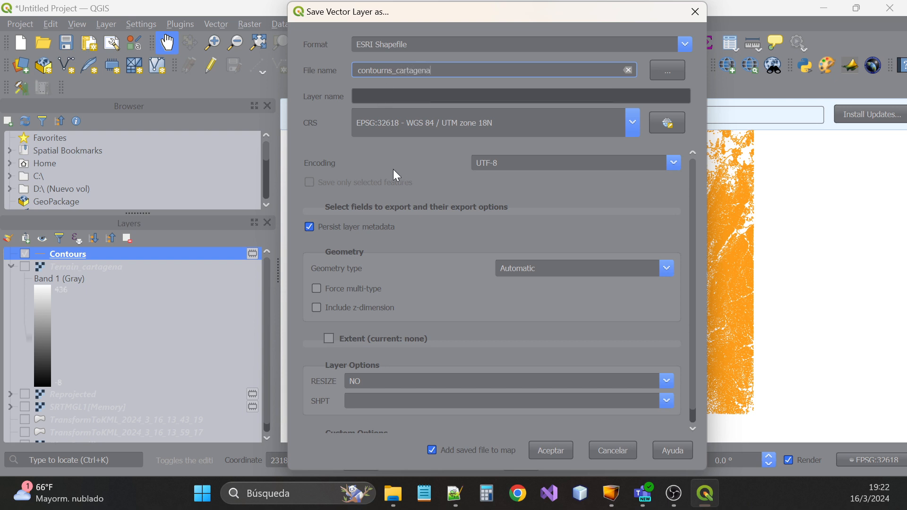
Choose a new contourns folder under Descargas > LNAV_COL as the save location
{"action": "left_click", "coordinate": [671, 72]}
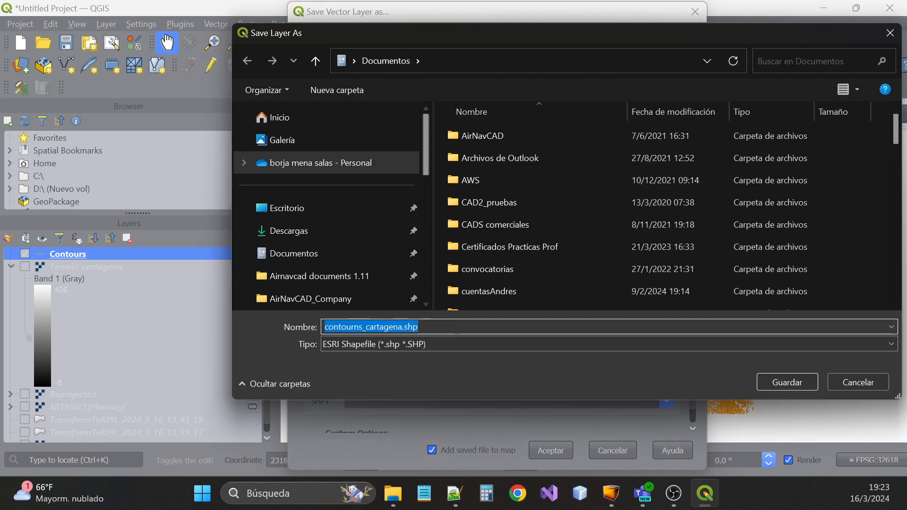
{"action": "left_click", "coordinate": [306, 231]}
{"action": "double_click", "coordinate": [482, 151]}
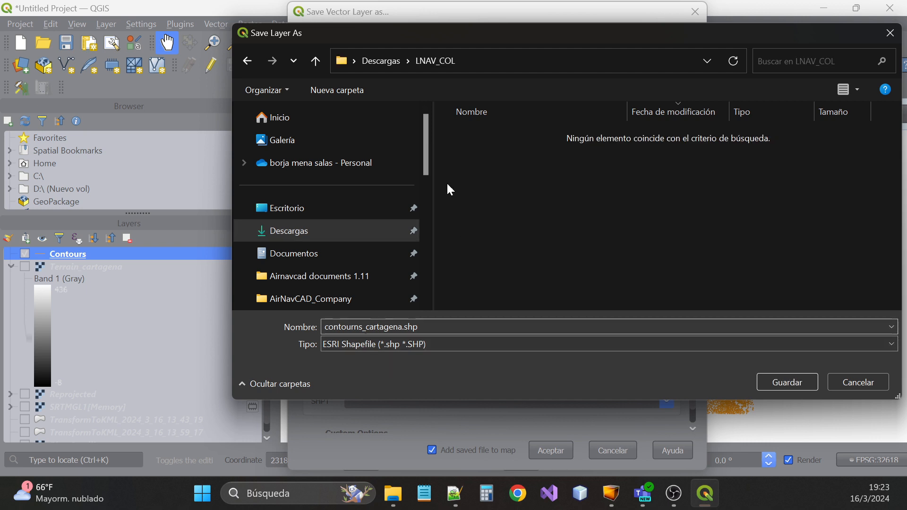
{"action": "left_click", "coordinate": [351, 91]}
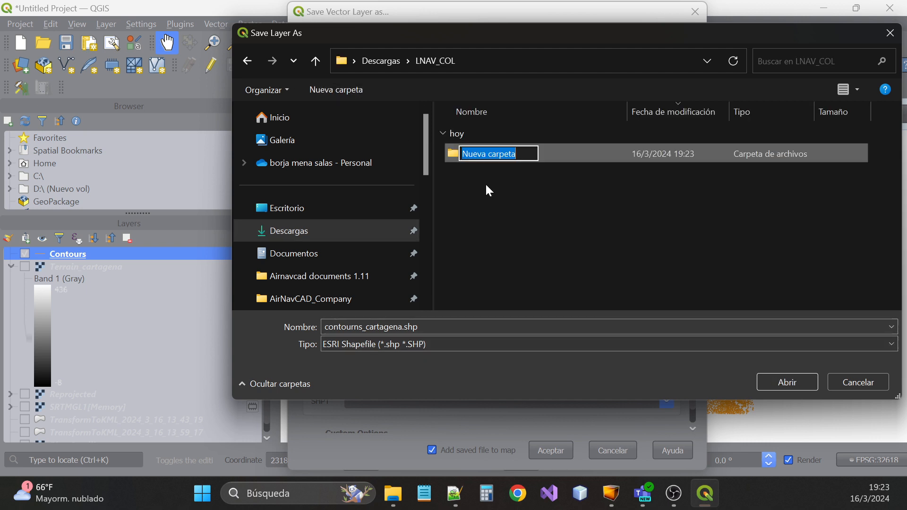
{"action": "type", "text": "conto"}
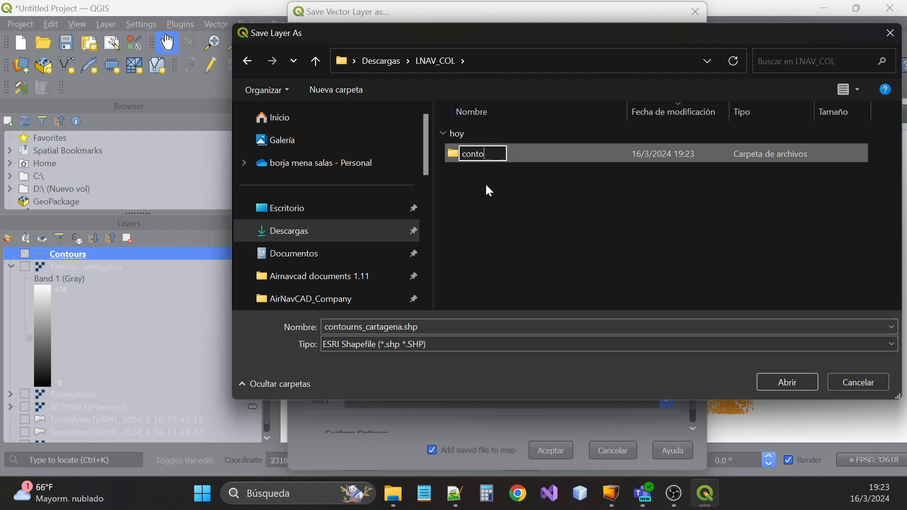
{"action": "type", "text": "urns"}
{"action": "key", "text": "Return"}
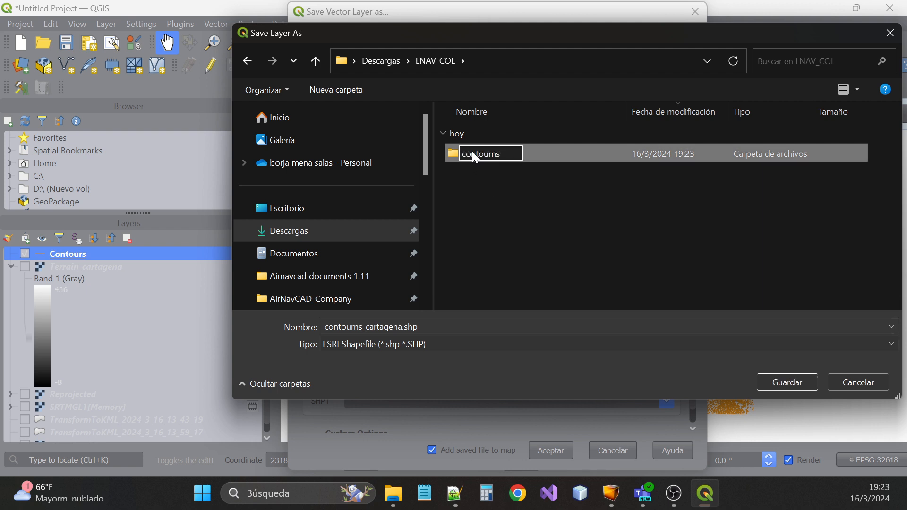
{"action": "left_click", "coordinate": [459, 155]}
{"action": "double_click", "coordinate": [458, 152]}
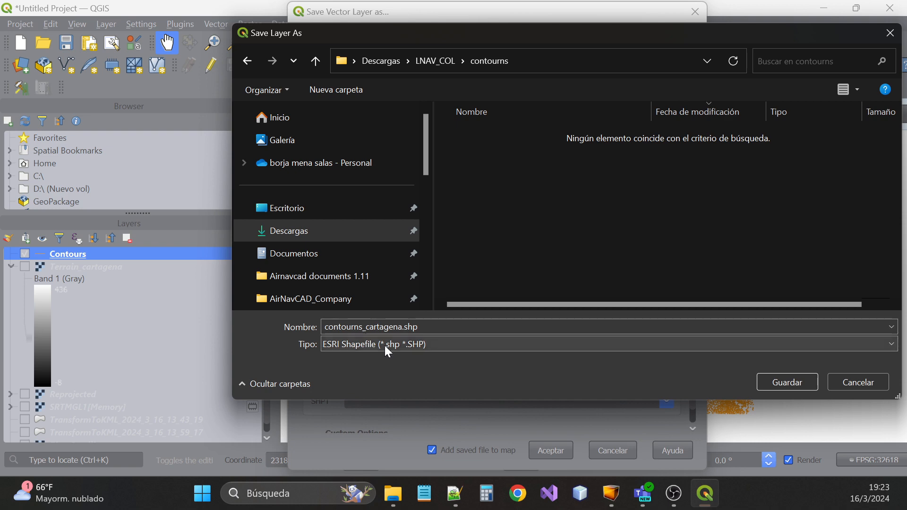
Export the shapefile there, then bring up LNAV_COL in File Explorer
{"action": "left_click", "coordinate": [790, 382]}
{"action": "scroll", "coordinate": [496, 274], "scroll_direction": "down", "scroll_amount": 1}
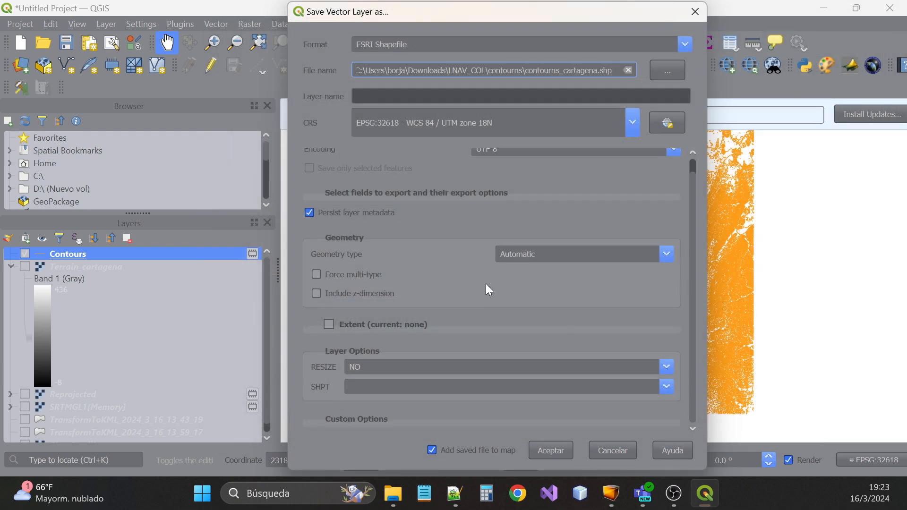
{"action": "left_click", "coordinate": [559, 453]}
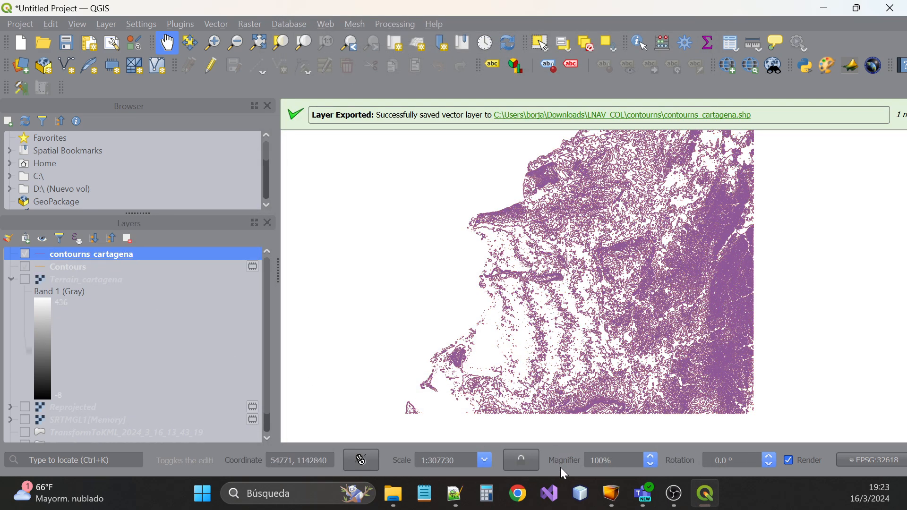
{"action": "left_click", "coordinate": [405, 503]}
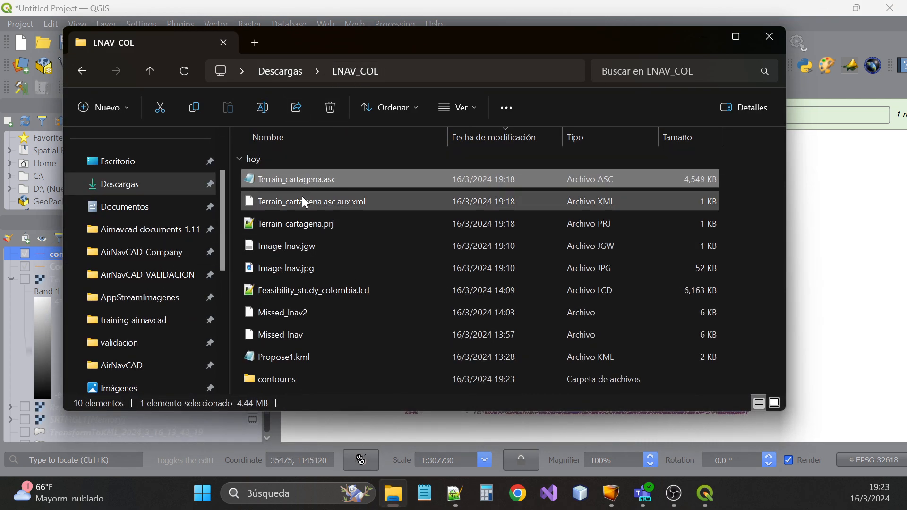
Check the six contourns_cartagena files in the contourns folder, then switch to AirNavCAD
{"action": "double_click", "coordinate": [285, 379]}
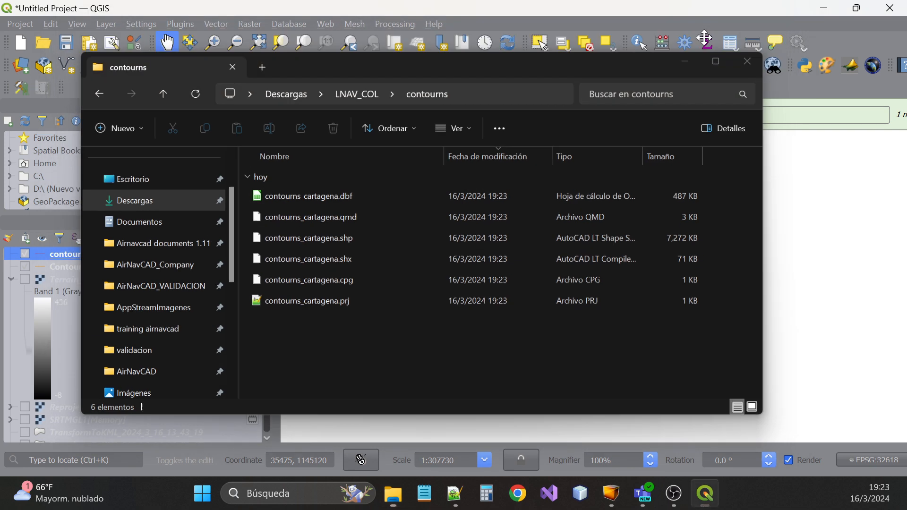
{"action": "left_click", "coordinate": [707, 41]}
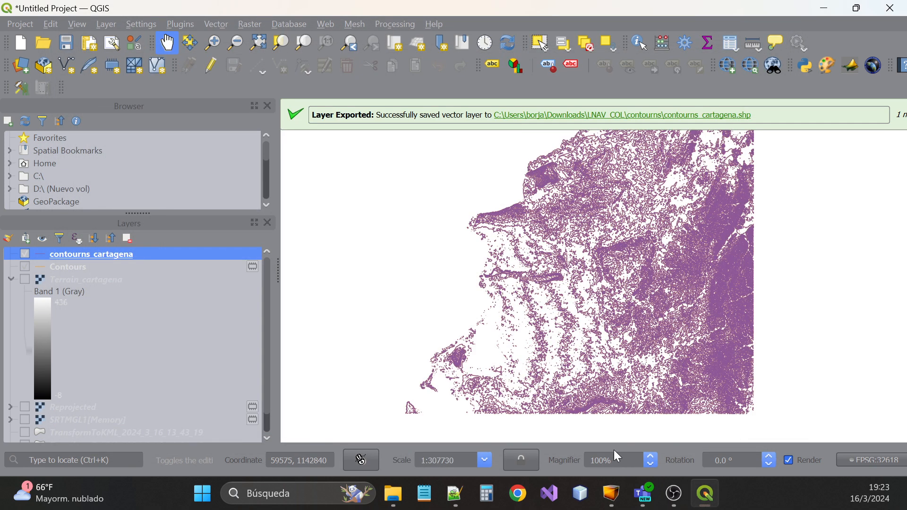
{"action": "left_click", "coordinate": [612, 494]}
Draw contours_cartagena.shp from the contourns folder into Feasibility_study_colombia.lcd
{"action": "left_click", "coordinate": [257, 65]}
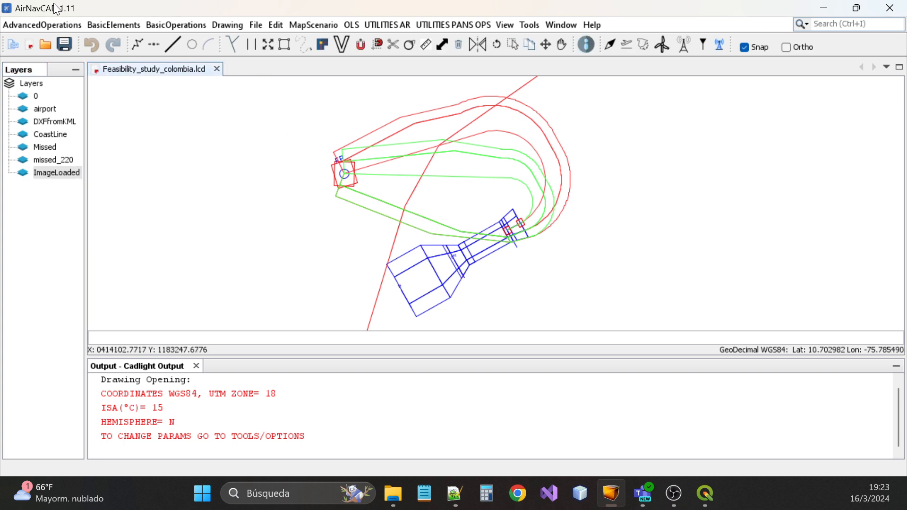
{"action": "left_click", "coordinate": [47, 28]}
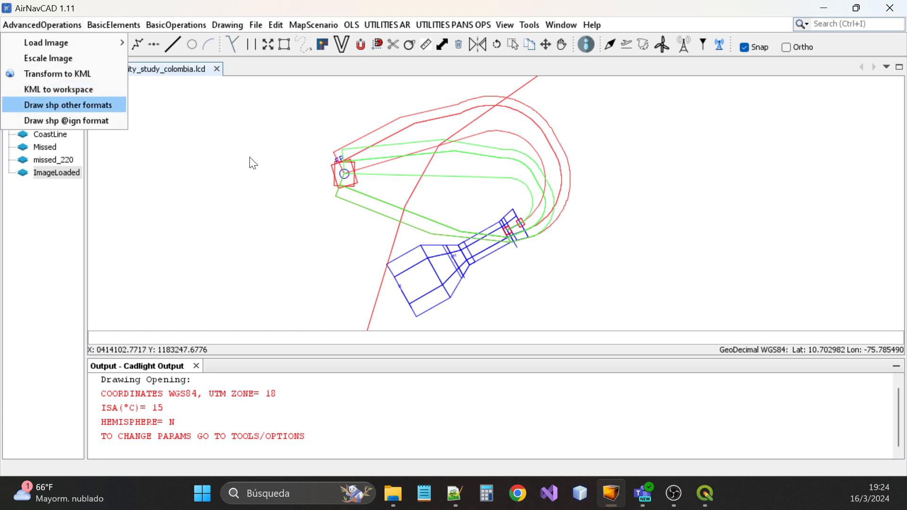
{"action": "key", "text": "Return"}
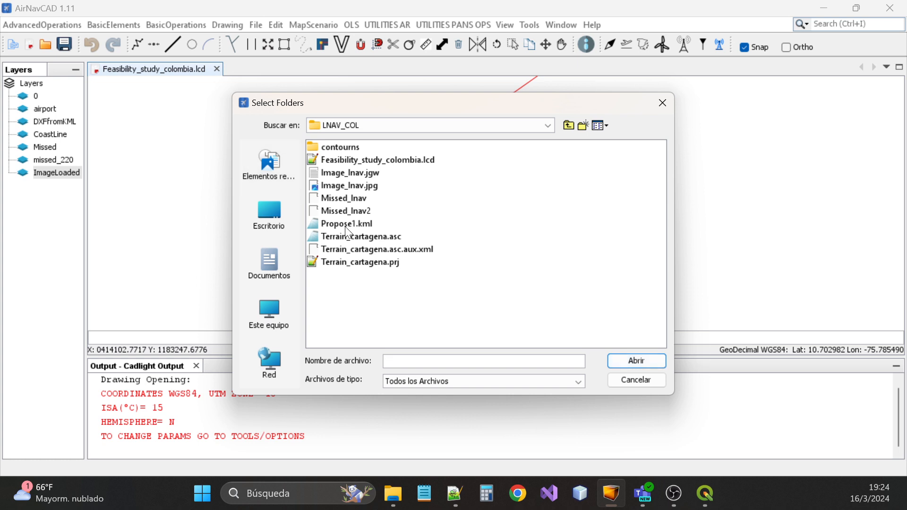
{"action": "double_click", "coordinate": [335, 147]}
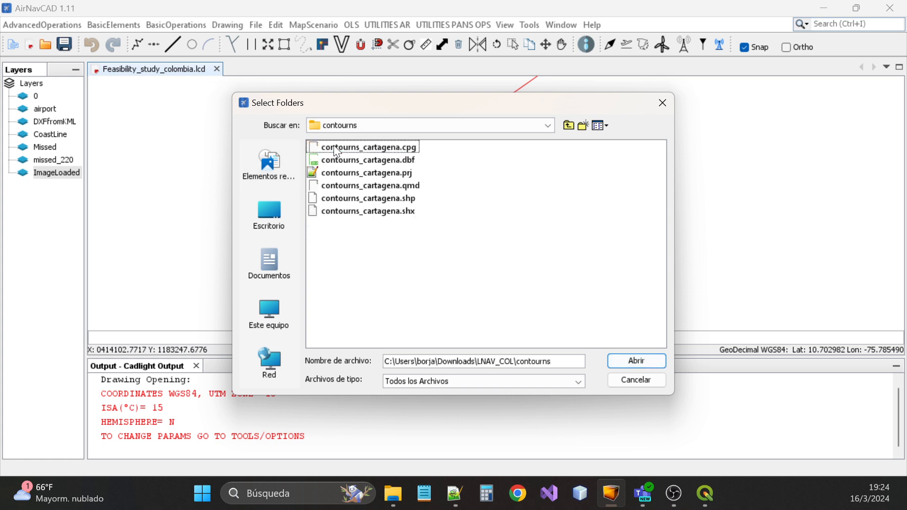
{"action": "left_click", "coordinate": [364, 198]}
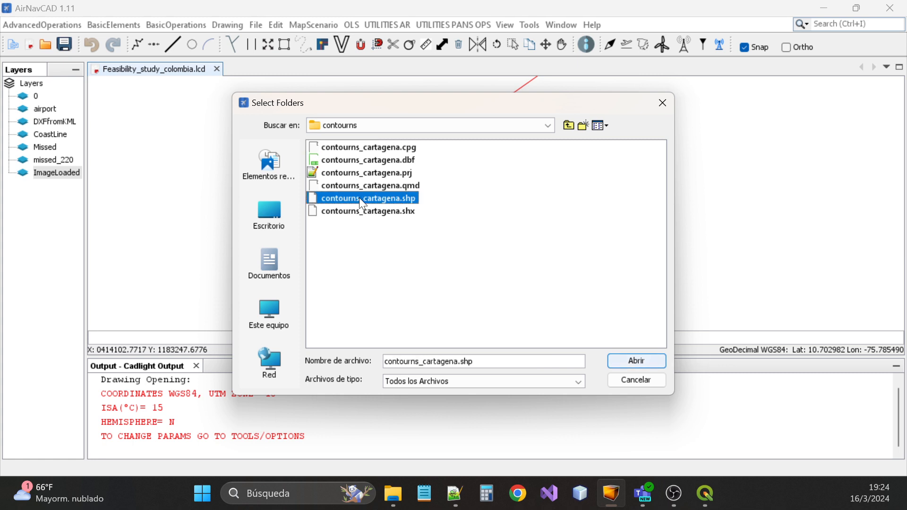
{"action": "left_click", "coordinate": [638, 360]}
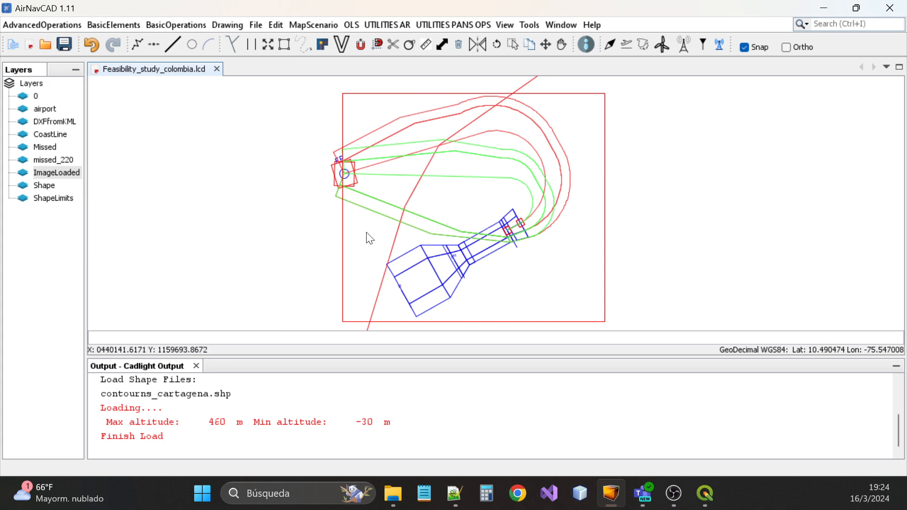
Make the Shape contour layer visible in its properties and zoom in on the map
{"action": "double_click", "coordinate": [46, 186]}
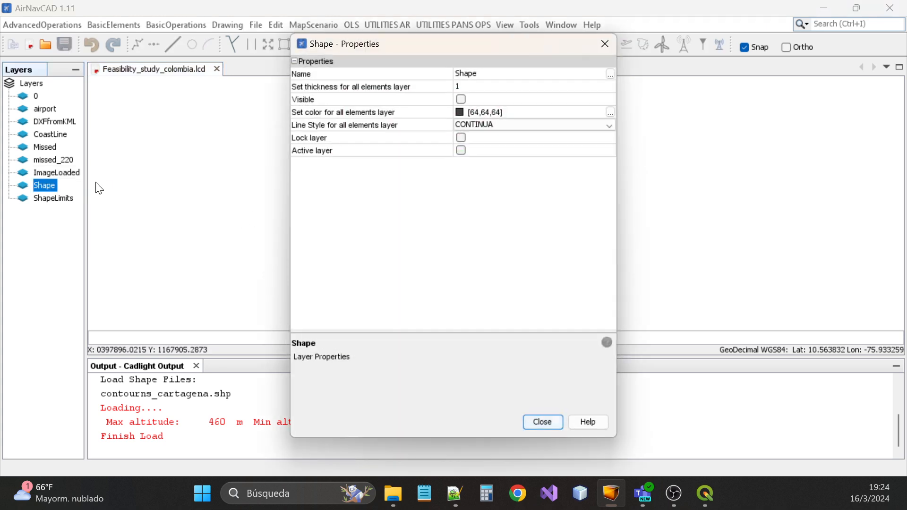
{"action": "mouse_move", "coordinate": [408, 45]}
{"action": "left_mouse_down"}
{"action": "mouse_move", "coordinate": [197, 246]}
{"action": "mouse_move", "coordinate": [180, 231]}
{"action": "left_mouse_up"}
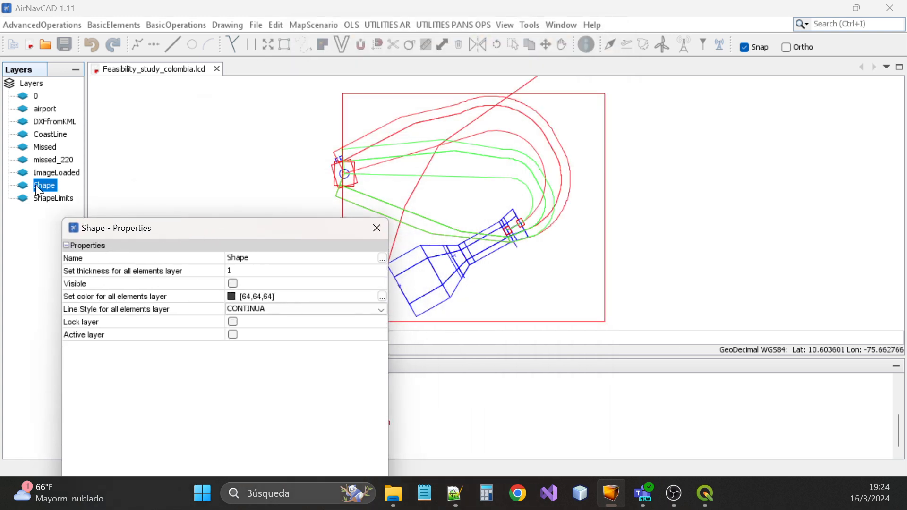
{"action": "left_click", "coordinate": [232, 284]}
{"action": "left_click", "coordinate": [374, 230]}
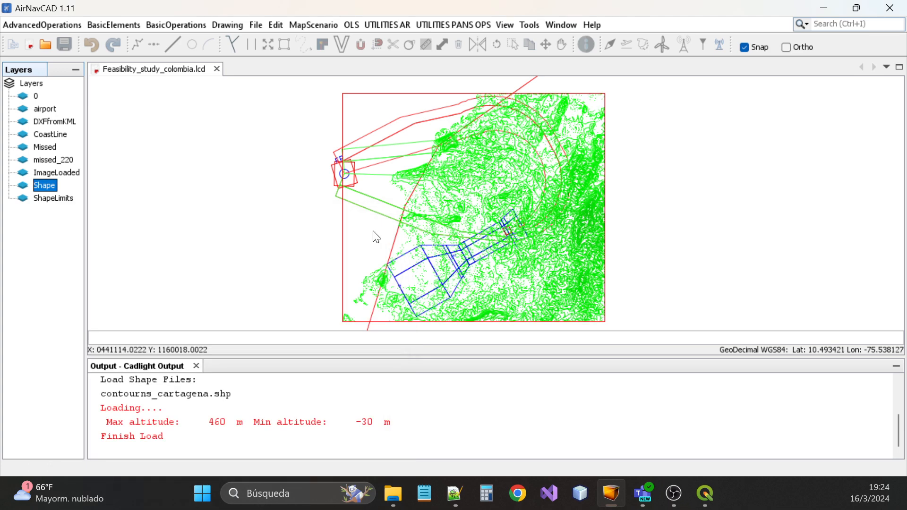
{"action": "scroll", "coordinate": [552, 234], "scroll_direction": "up", "scroll_amount": 2}
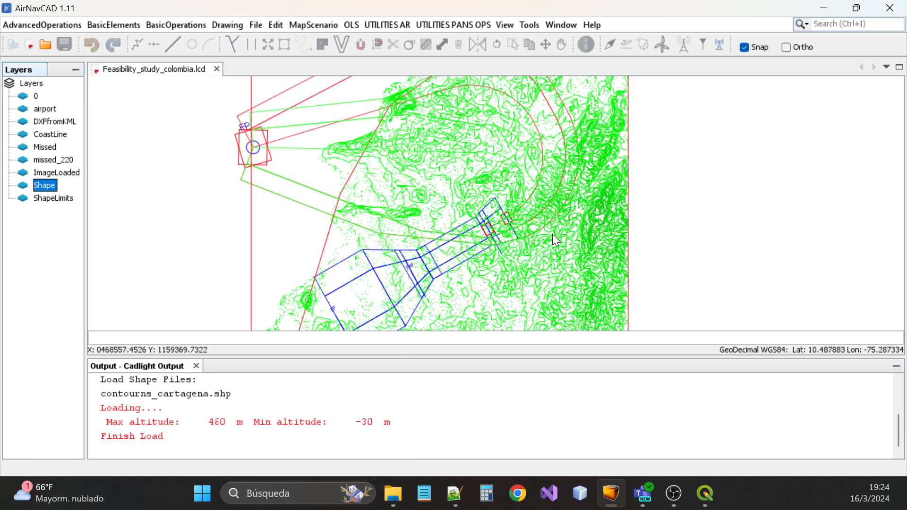
{"action": "scroll", "coordinate": [552, 234], "scroll_direction": "up", "scroll_amount": 1}
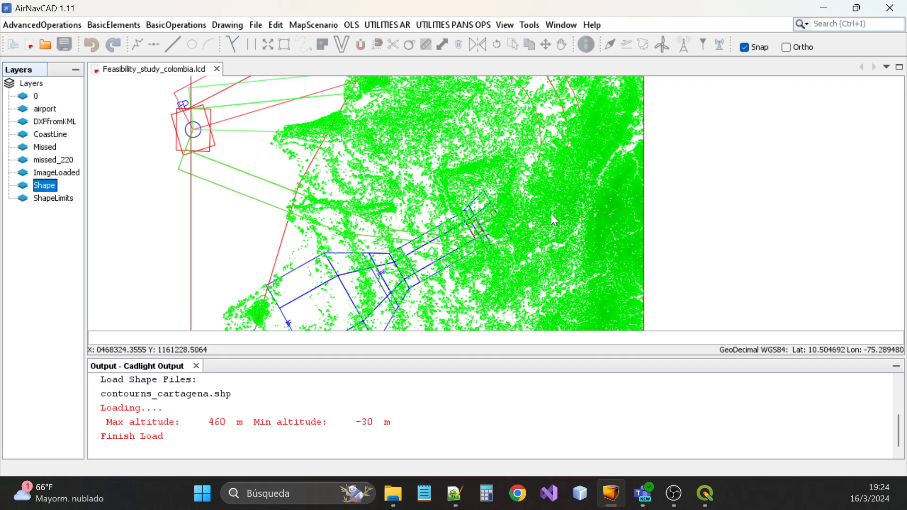
Compare the contours against QGIS, then enlarge the map by shrinking the output log
{"action": "left_click", "coordinate": [706, 494]}
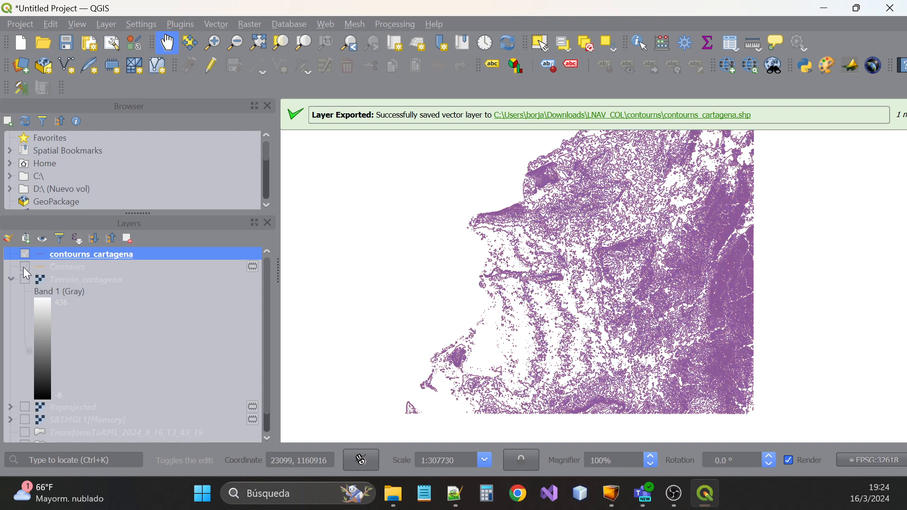
{"action": "left_click", "coordinate": [22, 253]}
{"action": "left_click", "coordinate": [23, 254]}
{"action": "left_click", "coordinate": [706, 493]}
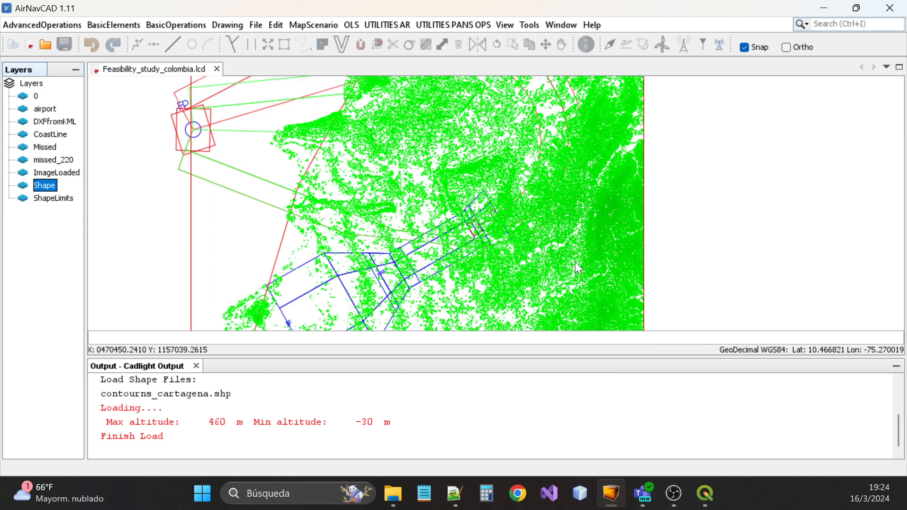
{"action": "left_click", "coordinate": [345, 68]}
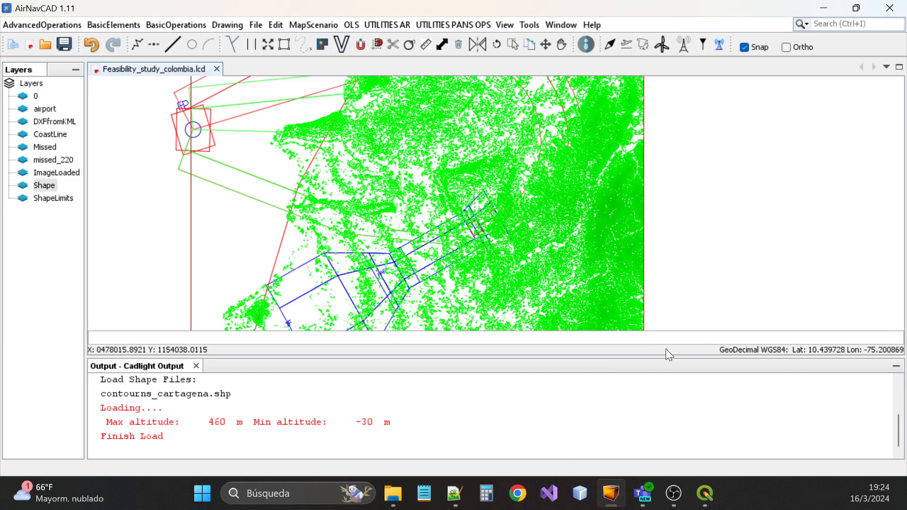
{"action": "left_click_drag", "start_coordinate": [669, 361], "coordinate": [671, 438]}
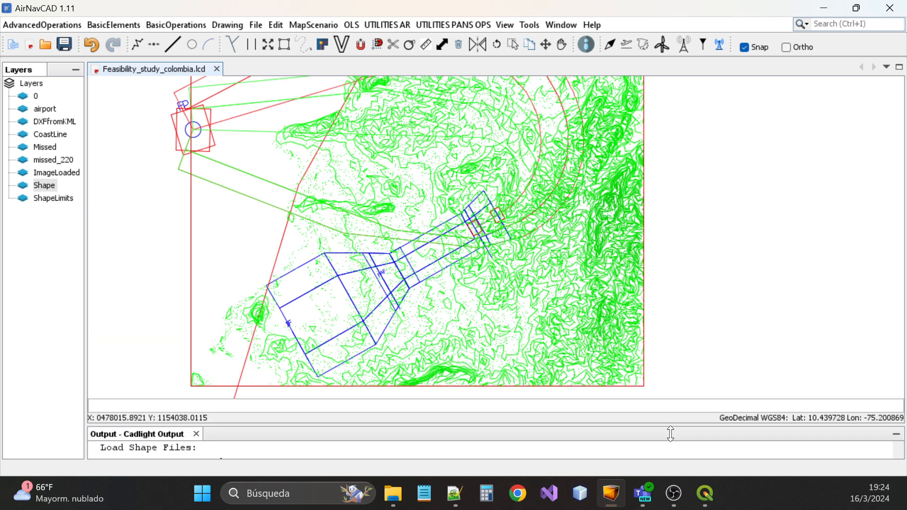
{"action": "left_click", "coordinate": [442, 26]}
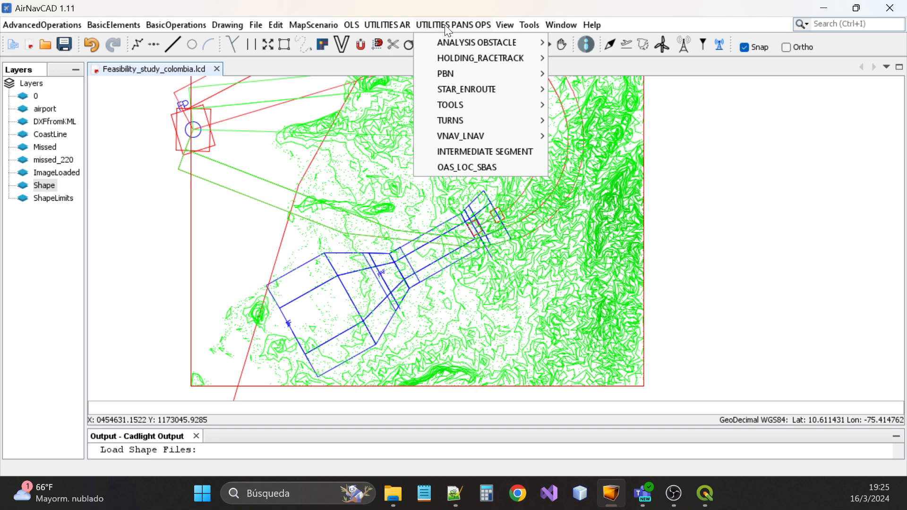
Open the EYE TOOL and show only terrain above 300 m
{"action": "mouse_move", "coordinate": [469, 104]}
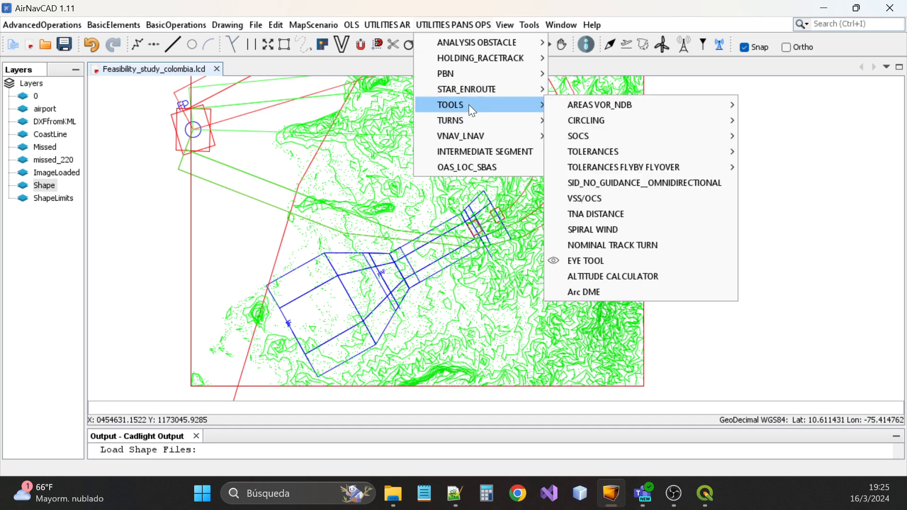
{"action": "left_click", "coordinate": [587, 260]}
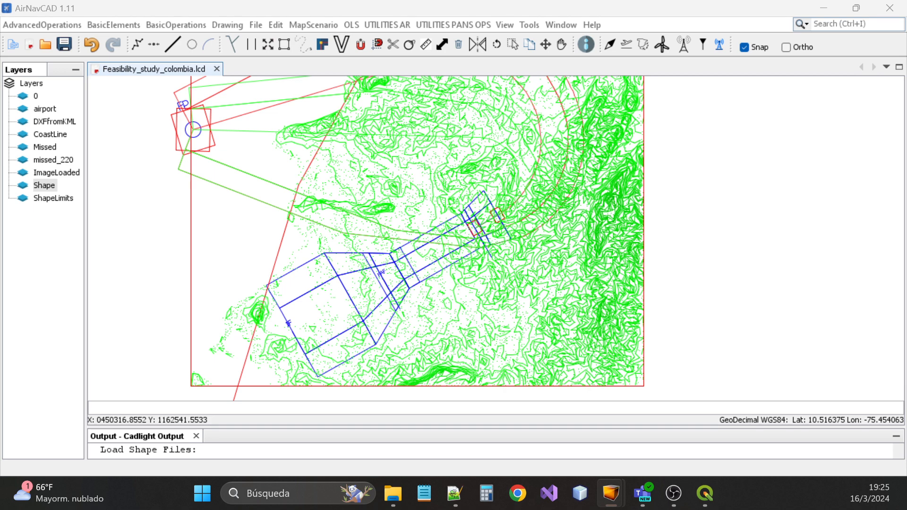
{"action": "left_click_drag", "start_coordinate": [600, 213], "coordinate": [705, 102]}
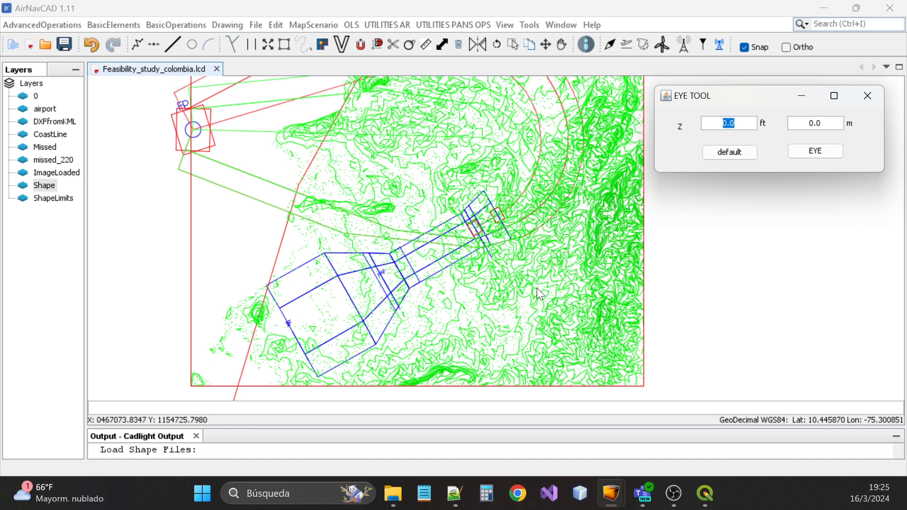
{"action": "scroll", "coordinate": [537, 288], "scroll_direction": "up", "scroll_amount": 1}
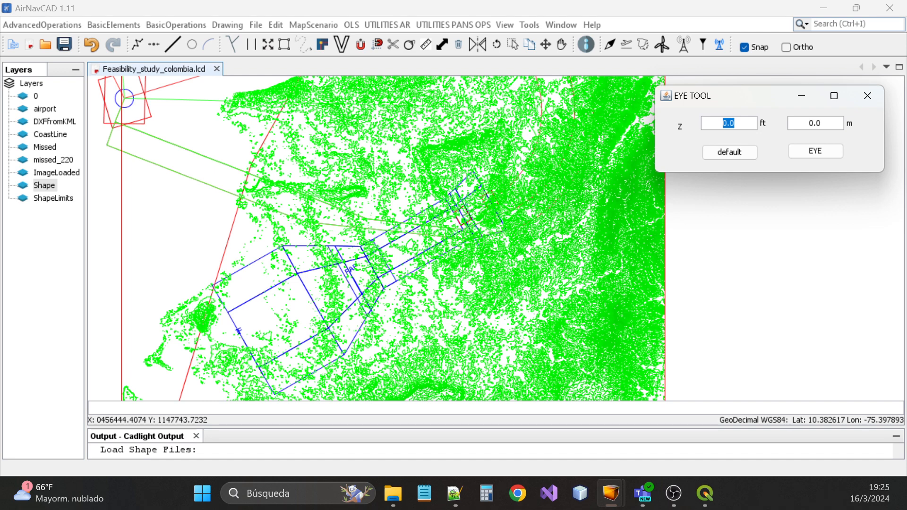
{"action": "type", "text": "300"}
{"action": "left_click", "coordinate": [816, 124]}
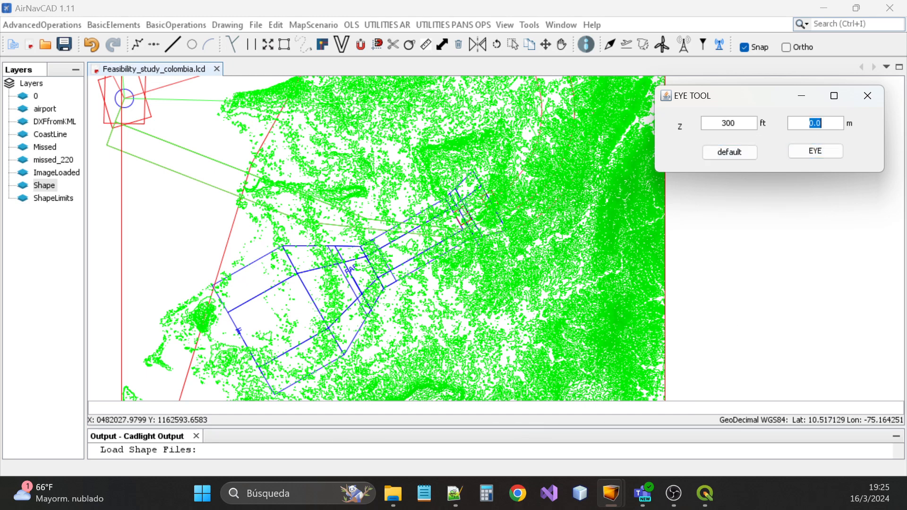
{"action": "type", "text": "300"}
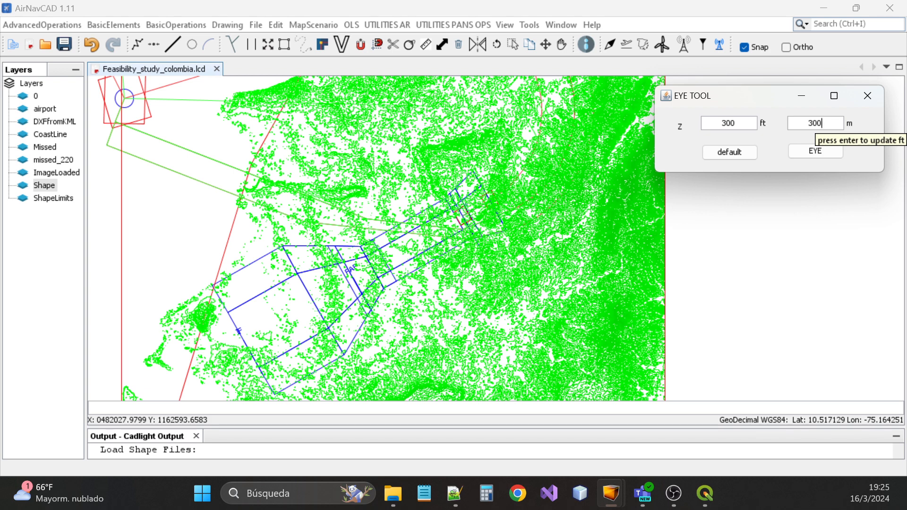
{"action": "key", "text": "Return"}
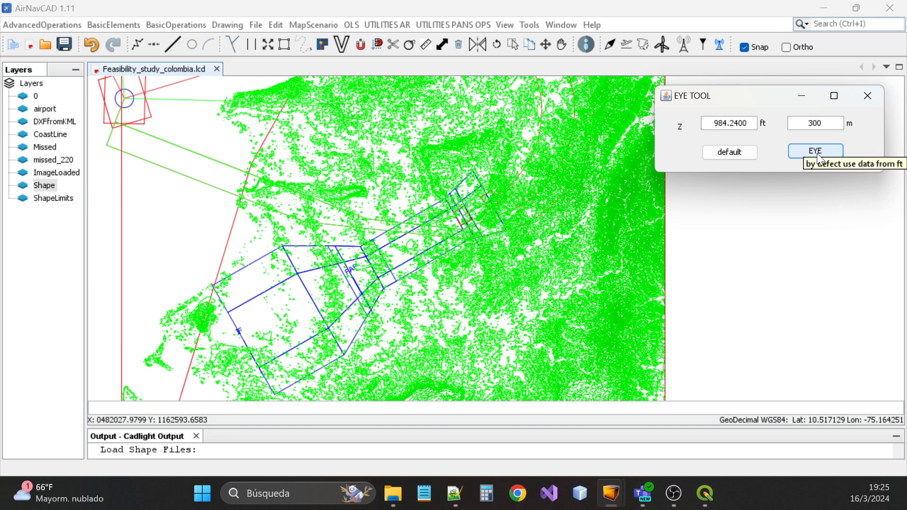
{"action": "left_click", "coordinate": [818, 154]}
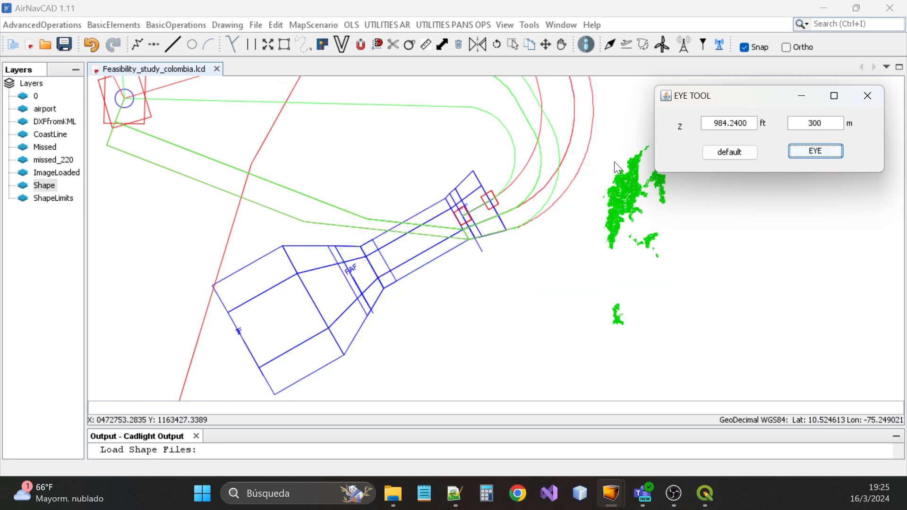
Lower the elevation filter to show only terrain above 250 m
{"action": "scroll", "coordinate": [453, 261], "scroll_direction": "down", "scroll_amount": 1}
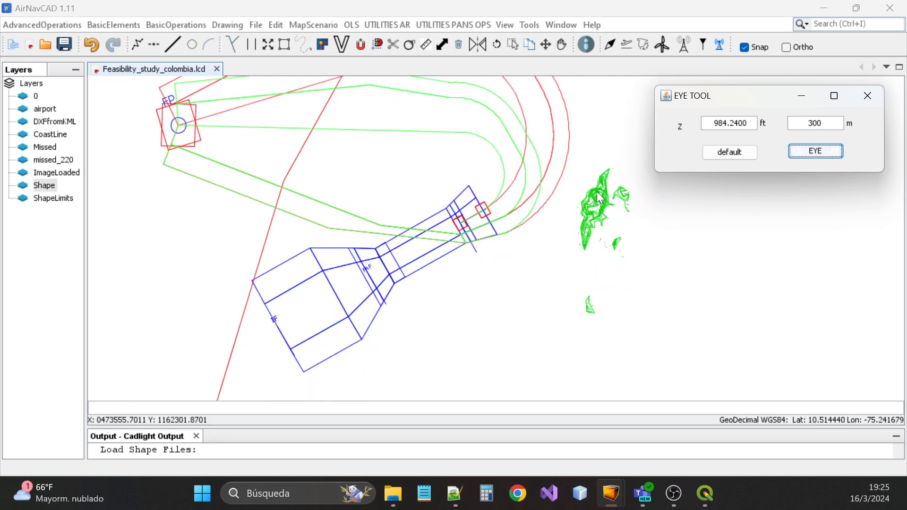
{"action": "scroll", "coordinate": [600, 194], "scroll_direction": "up", "scroll_amount": 2}
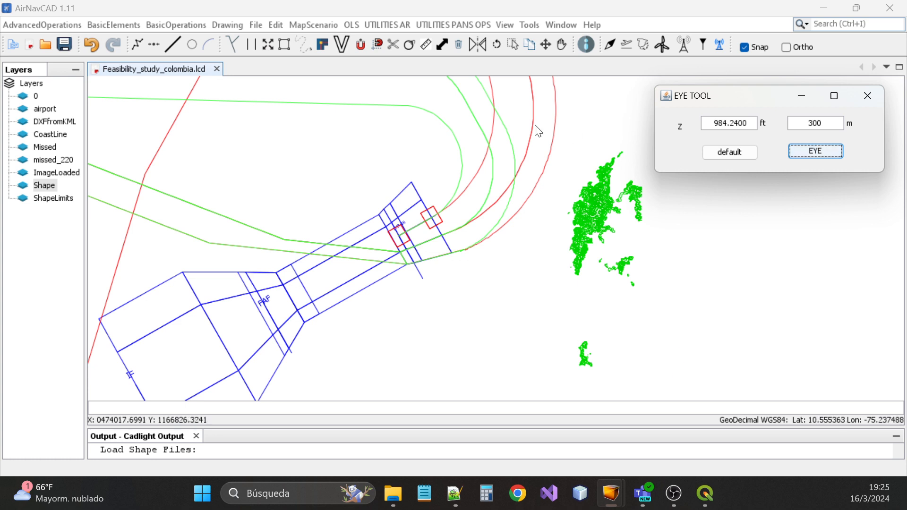
{"action": "double_click", "coordinate": [815, 124]}
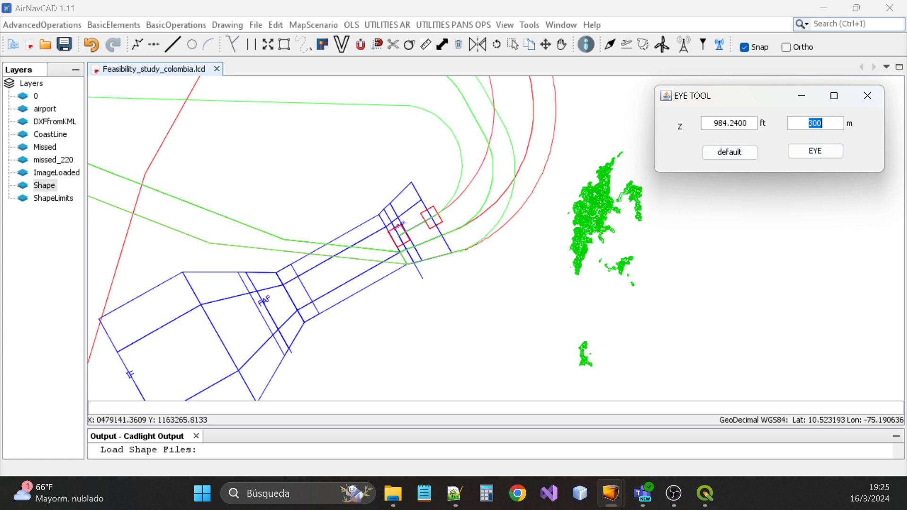
{"action": "type", "text": "250"}
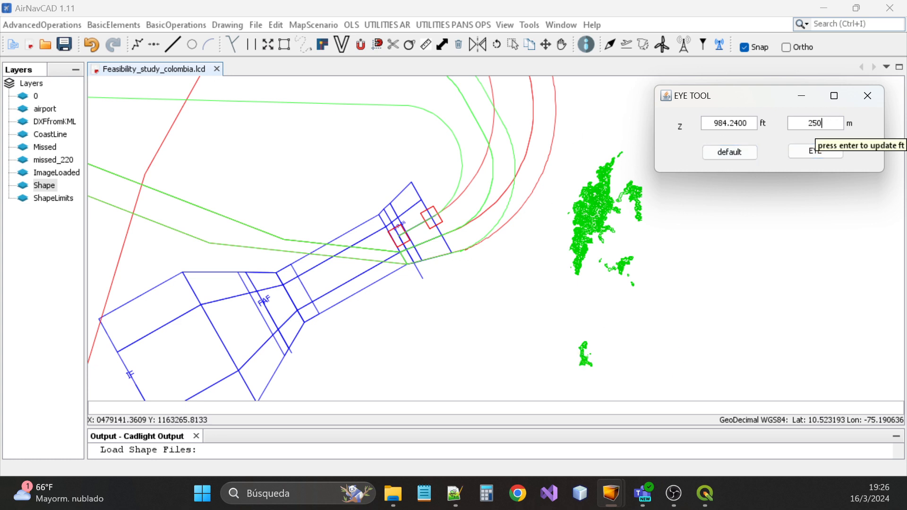
{"action": "key", "text": "Return"}
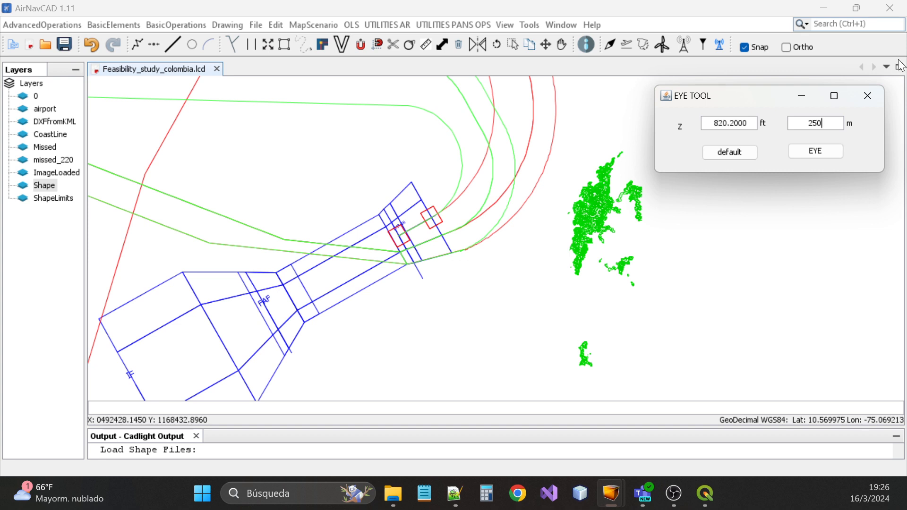
{"action": "left_click", "coordinate": [824, 149]}
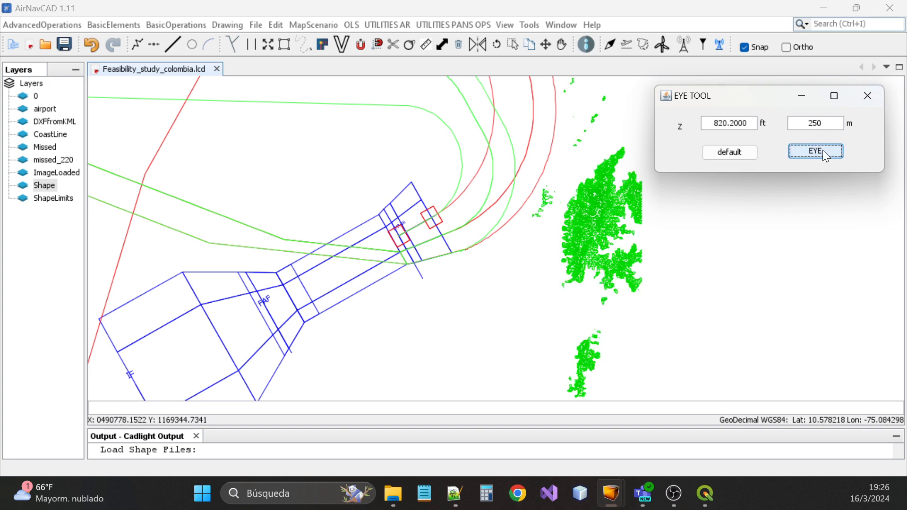
Lower the elevation filter to show only terrain above 200 m
{"action": "scroll", "coordinate": [515, 239], "scroll_direction": "down", "scroll_amount": 2}
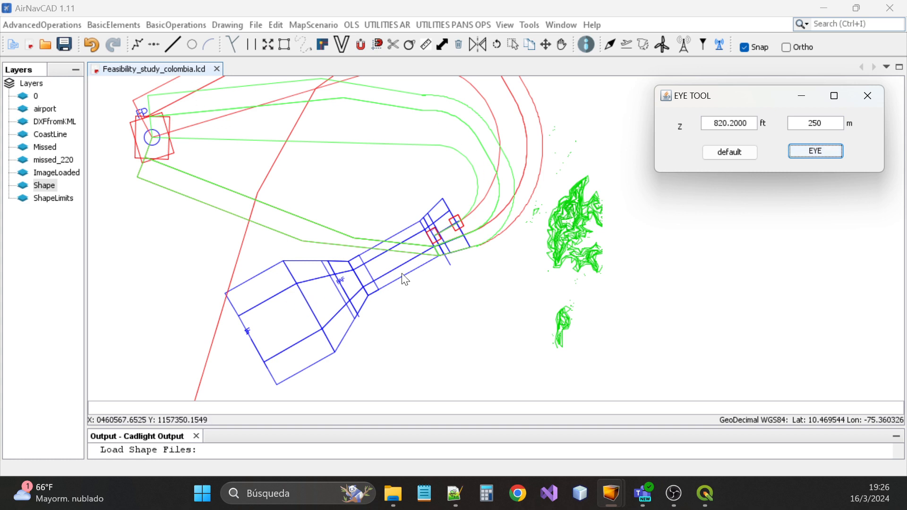
{"action": "double_click", "coordinate": [815, 124]}
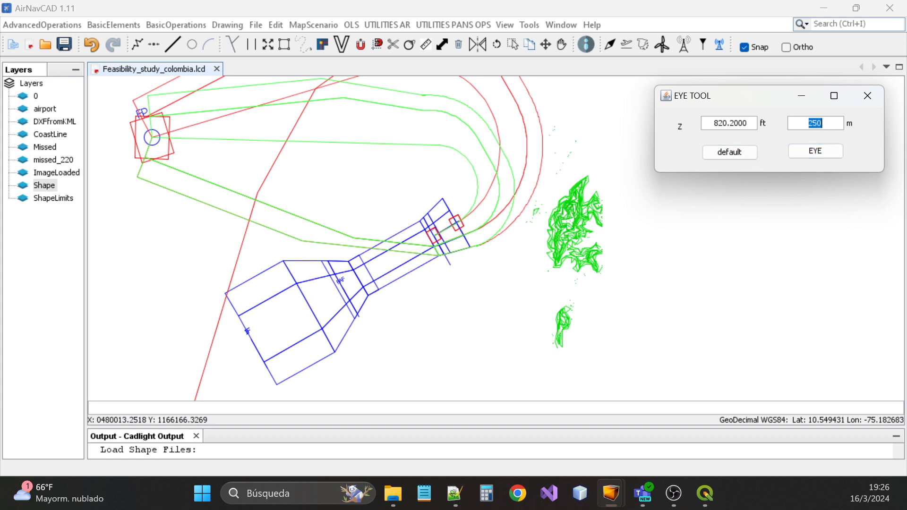
{"action": "type", "text": "100"}
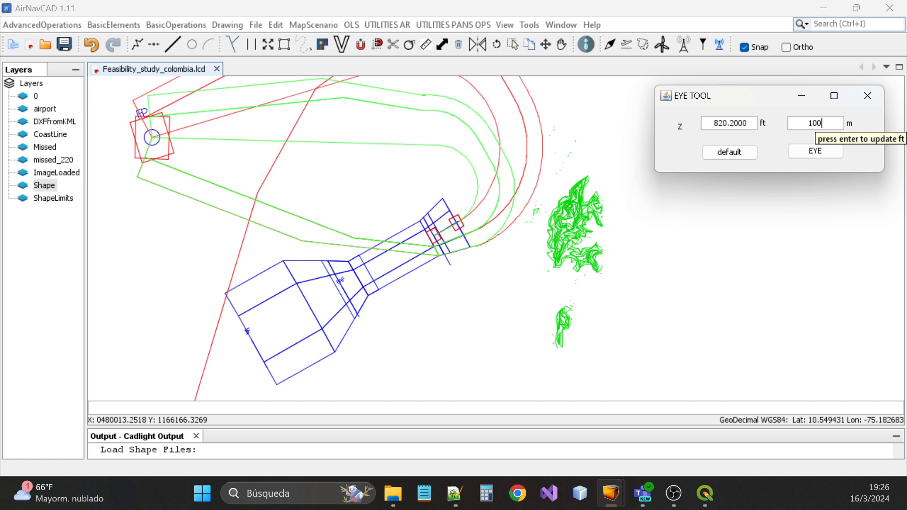
{"action": "key", "text": "BackSpace"}
{"action": "key", "text": "BackSpace"}
{"action": "key", "text": "BackSpace"}
{"action": "type", "text": "200"}
{"action": "key", "text": "Return"}
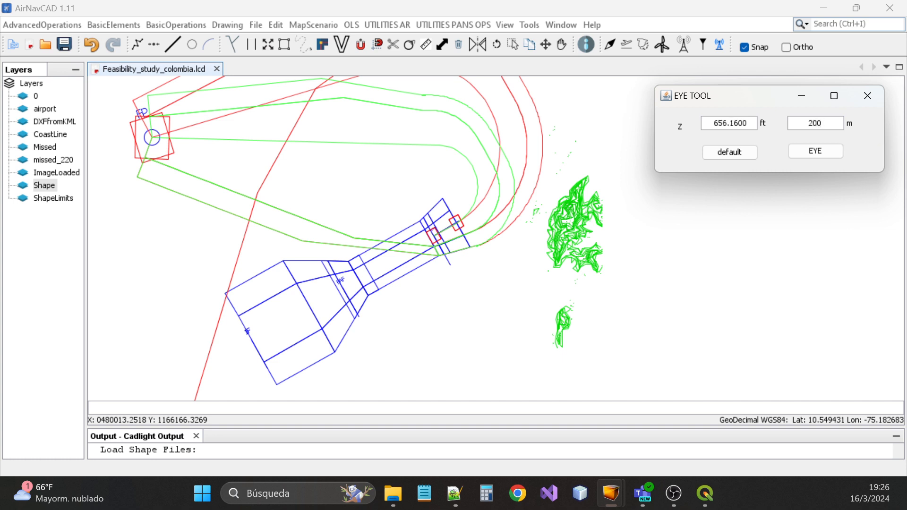
{"action": "left_click", "coordinate": [827, 153]}
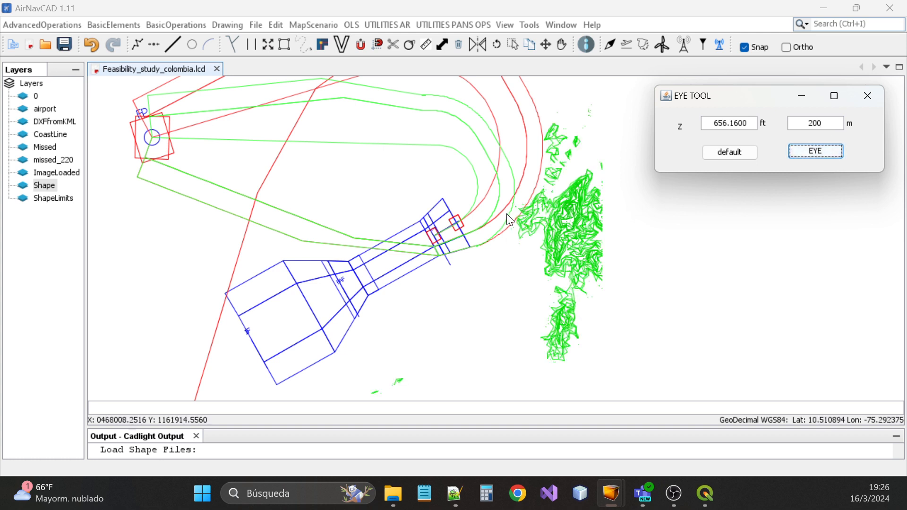
{"action": "scroll", "coordinate": [512, 210], "scroll_direction": "up", "scroll_amount": 2}
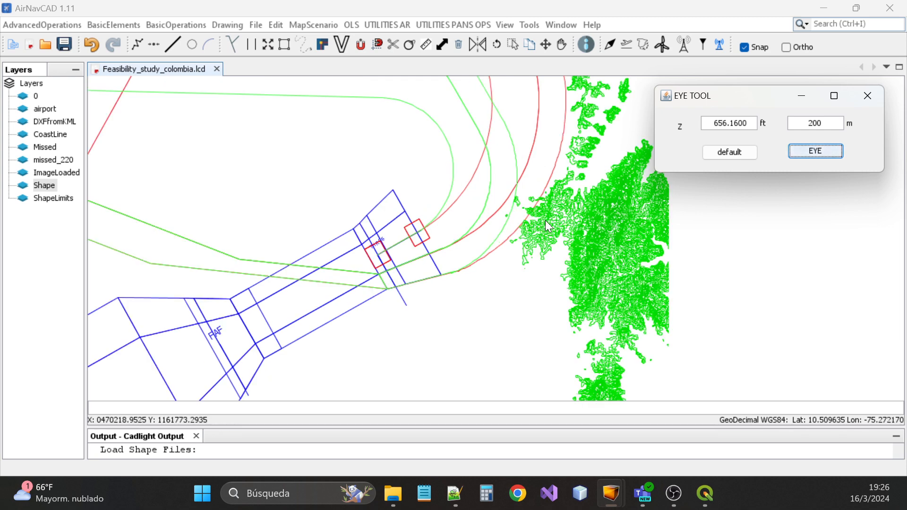
{"action": "scroll", "coordinate": [548, 223], "scroll_direction": "down", "scroll_amount": 3}
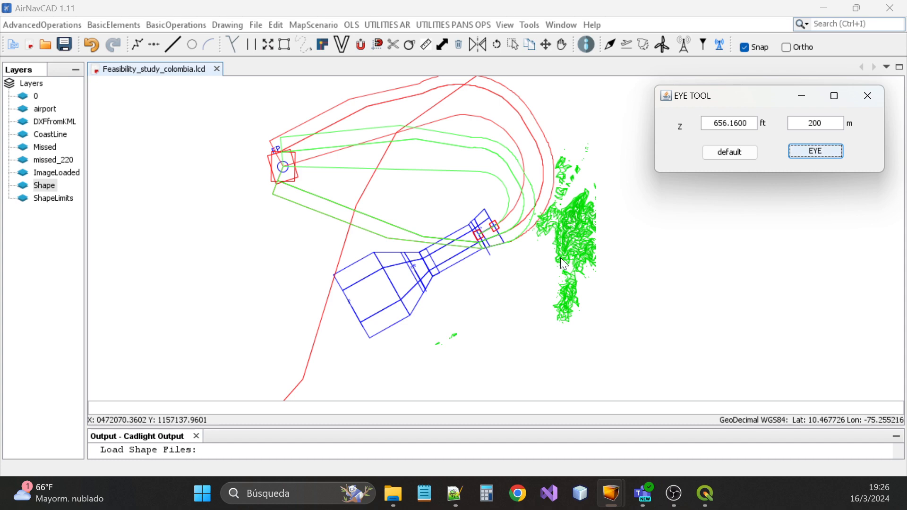
{"action": "scroll", "coordinate": [547, 216], "scroll_direction": "up", "scroll_amount": 3}
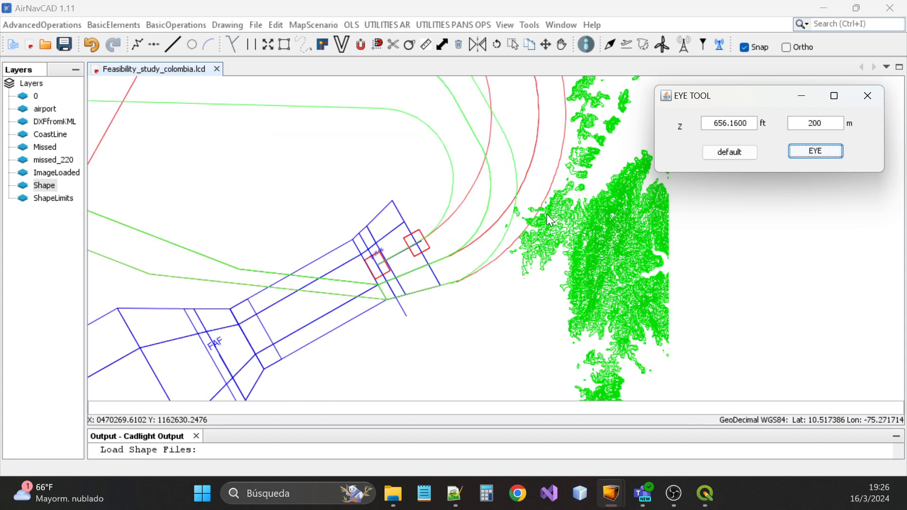
{"action": "scroll", "coordinate": [548, 218], "scroll_direction": "up", "scroll_amount": 3}
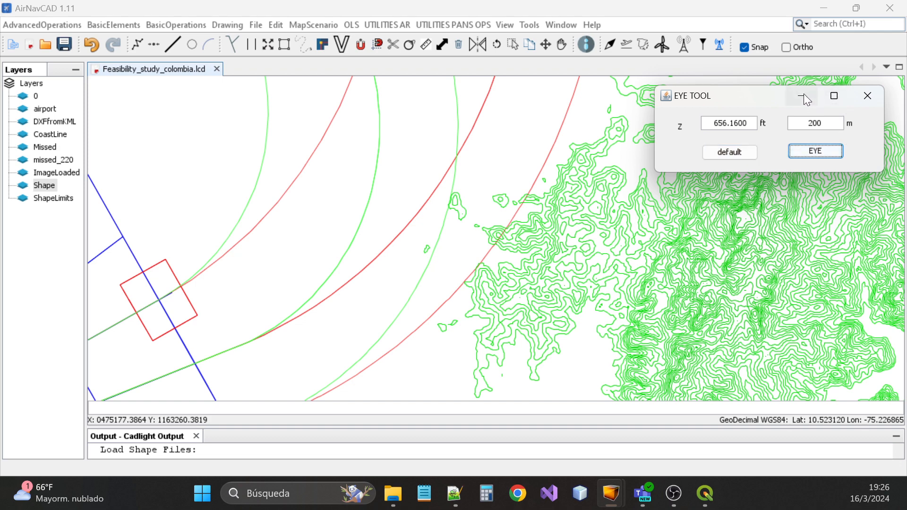
Reset the filter to default so all contours show, and close the EYE TOOL
{"action": "left_click", "coordinate": [732, 153]}
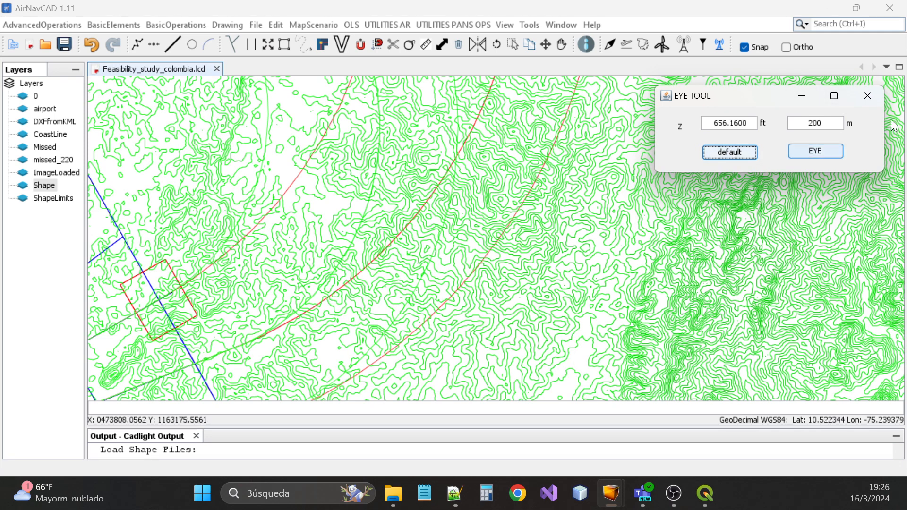
{"action": "left_click", "coordinate": [875, 96]}
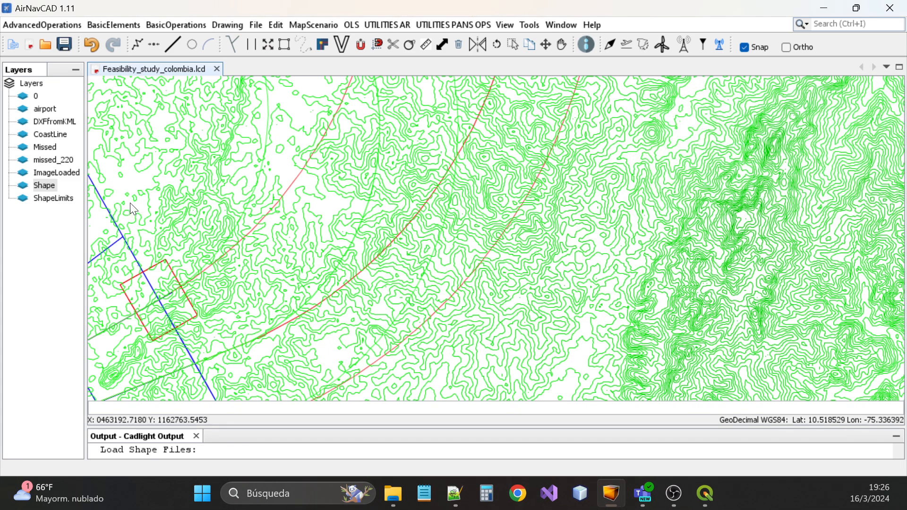
{"action": "double_click", "coordinate": [39, 185]}
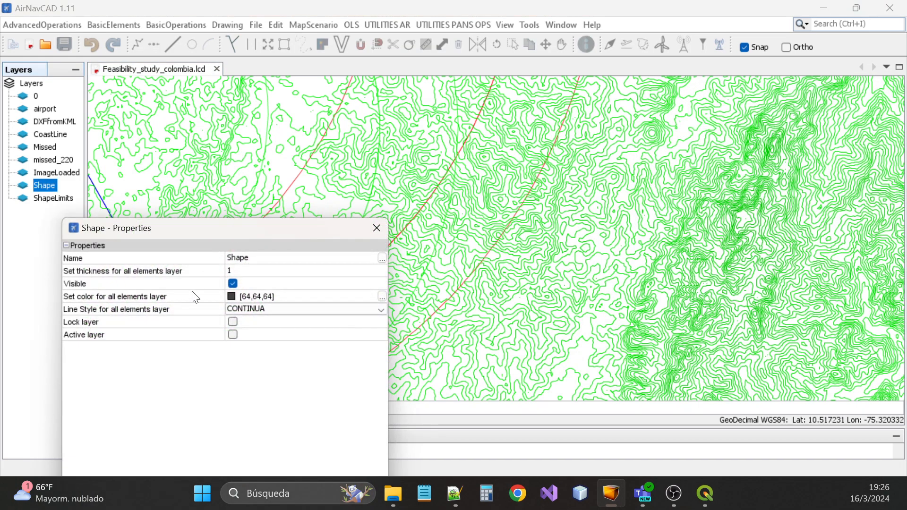
Hide the Shape layer's terrain contours and zoom around to check the result
{"action": "left_click", "coordinate": [233, 283]}
{"action": "left_click", "coordinate": [378, 228]}
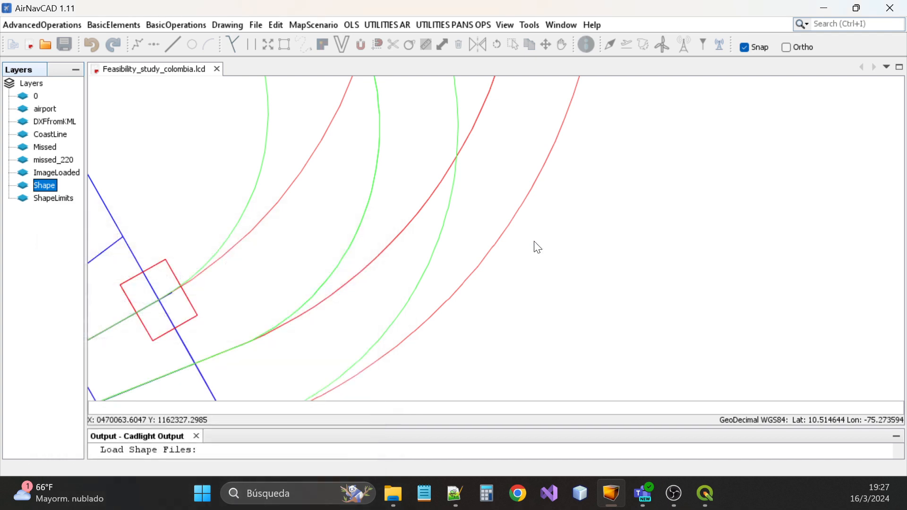
{"action": "scroll", "coordinate": [535, 246], "scroll_direction": "down", "scroll_amount": 2}
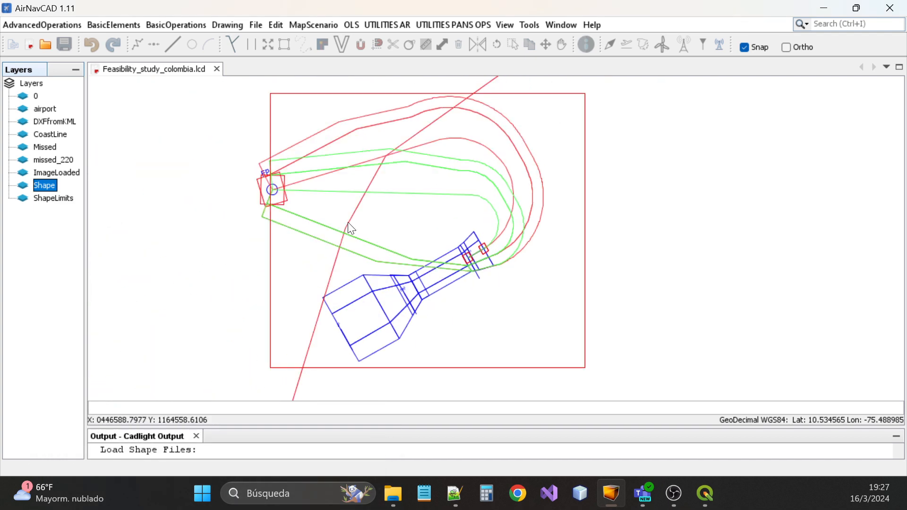
{"action": "scroll", "coordinate": [297, 215], "scroll_direction": "up", "scroll_amount": 2}
{"action": "scroll", "coordinate": [578, 265], "scroll_direction": "down", "scroll_amount": 2}
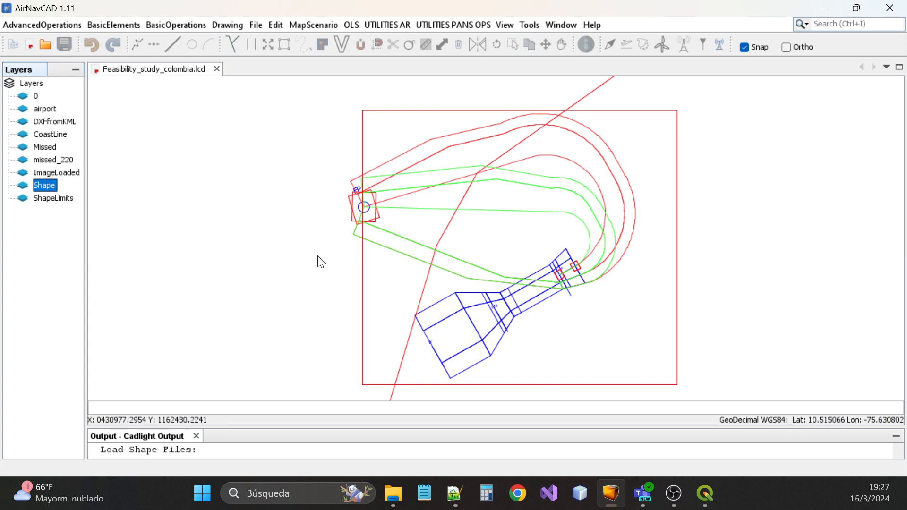
{"action": "scroll", "coordinate": [349, 271], "scroll_direction": "up", "scroll_amount": 1}
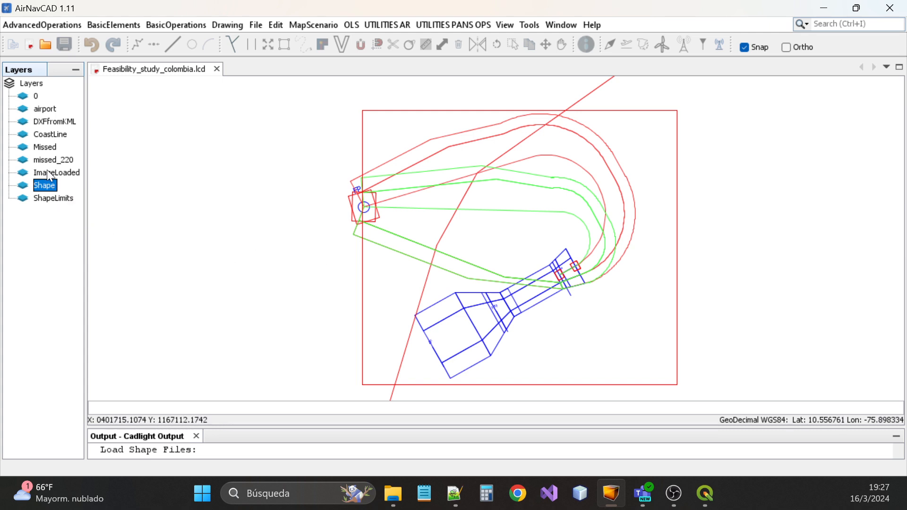
{"action": "scroll", "coordinate": [351, 270], "scroll_direction": "up", "scroll_amount": 2}
{"action": "scroll", "coordinate": [354, 273], "scroll_direction": "down", "scroll_amount": 4}
{"action": "scroll", "coordinate": [355, 275], "scroll_direction": "up", "scroll_amount": 3}
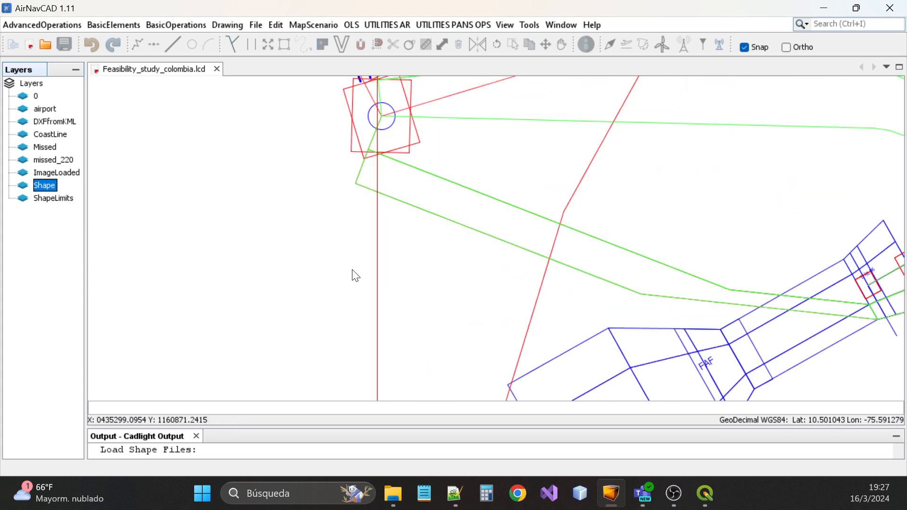
{"action": "scroll", "coordinate": [355, 274], "scroll_direction": "down", "scroll_amount": 3}
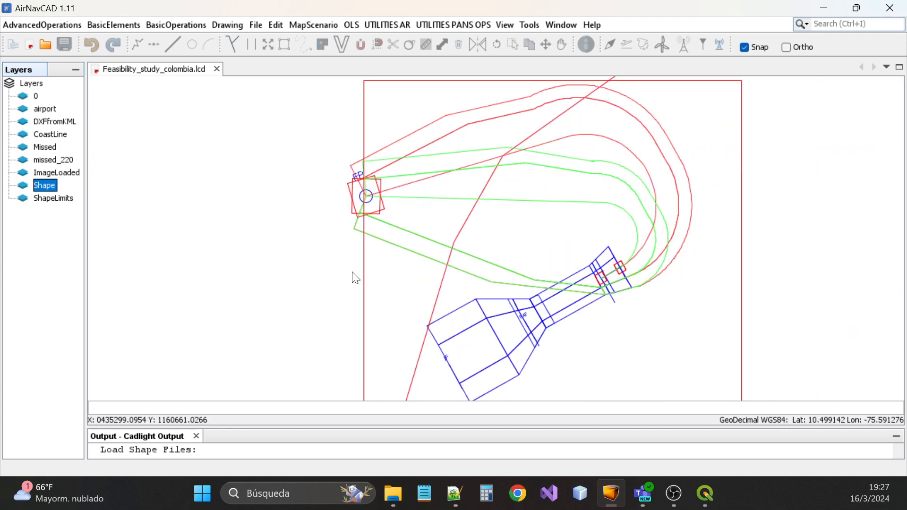
Make the Shape layer's terrain contours visible again to compare the views
{"action": "double_click", "coordinate": [55, 185]}
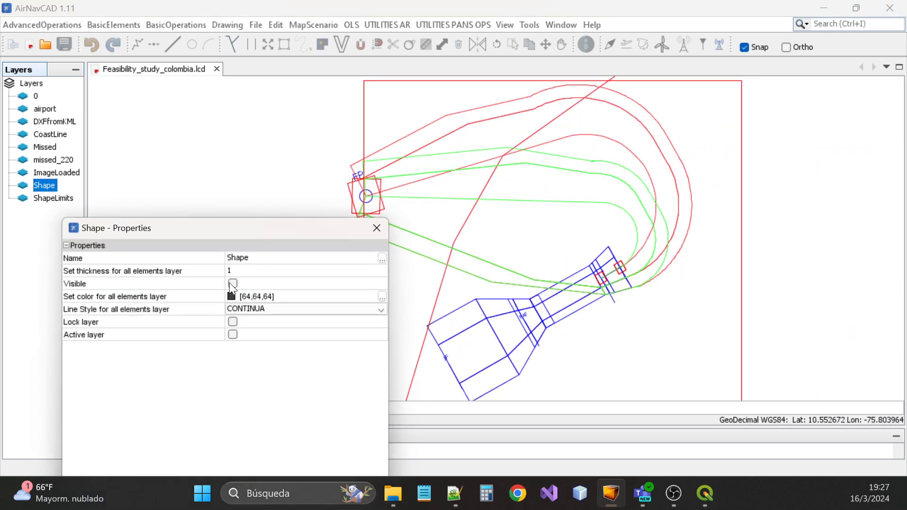
{"action": "left_click", "coordinate": [233, 285]}
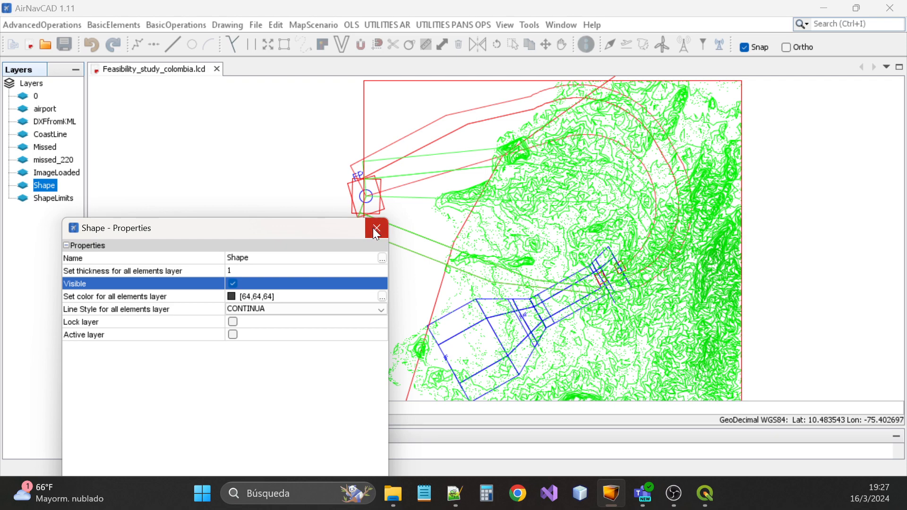
{"action": "scroll", "coordinate": [592, 321], "scroll_direction": "up", "scroll_amount": 4}
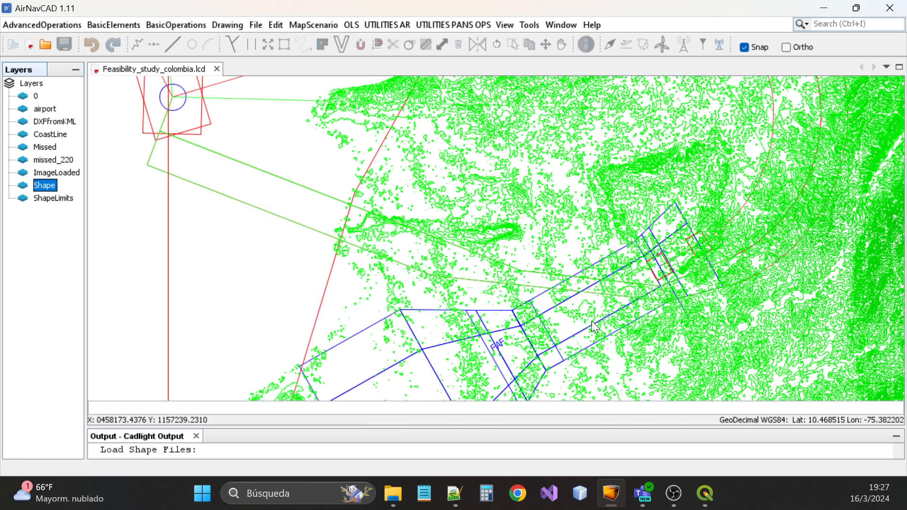
{"action": "scroll", "coordinate": [589, 319], "scroll_direction": "down", "scroll_amount": 1}
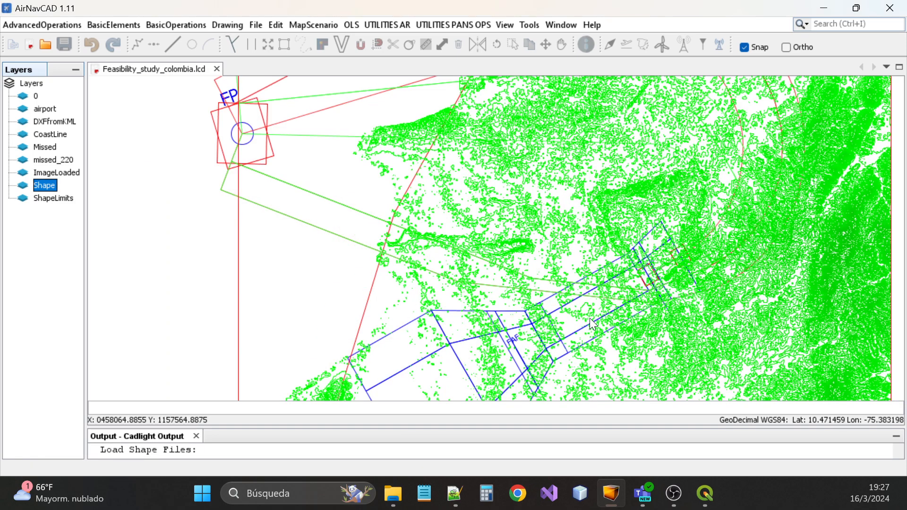
{"action": "scroll", "coordinate": [590, 319], "scroll_direction": "down", "scroll_amount": 2}
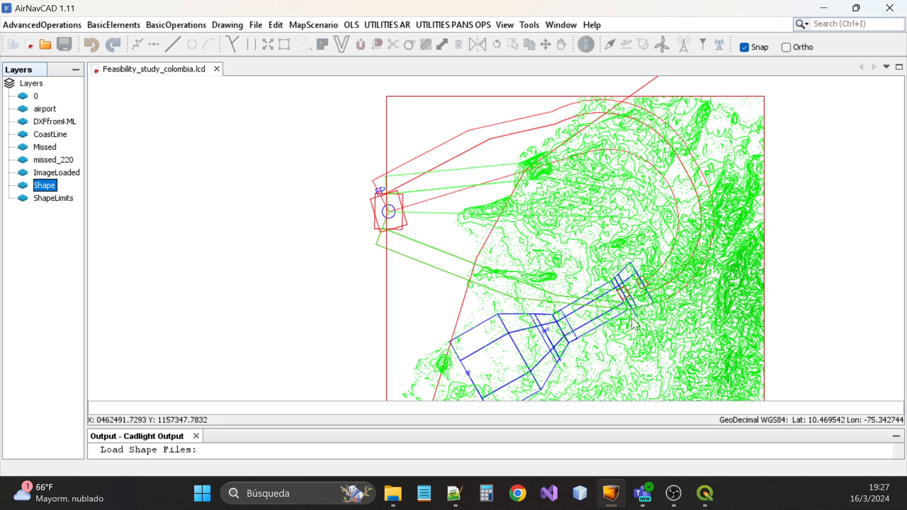
{"action": "scroll", "coordinate": [632, 320], "scroll_direction": "up", "scroll_amount": 2}
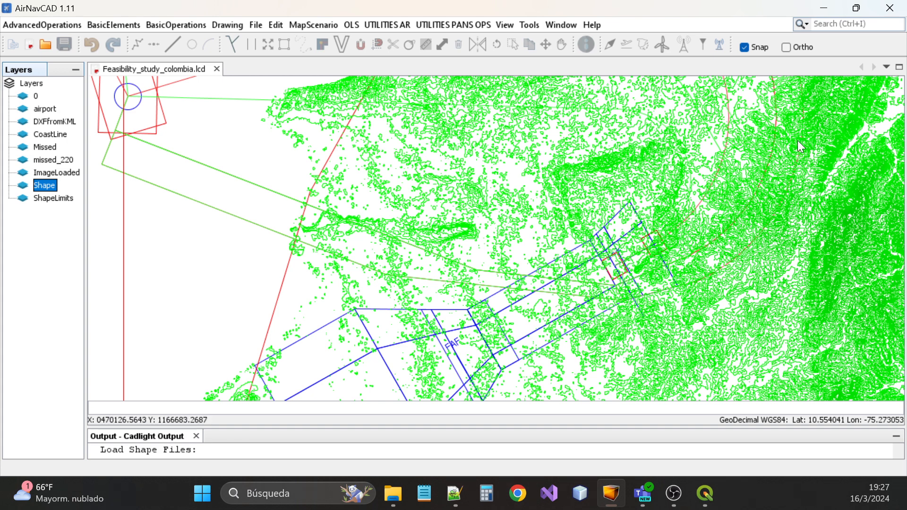
Hide the Shape layer's terrain contours once more
{"action": "double_click", "coordinate": [42, 186]}
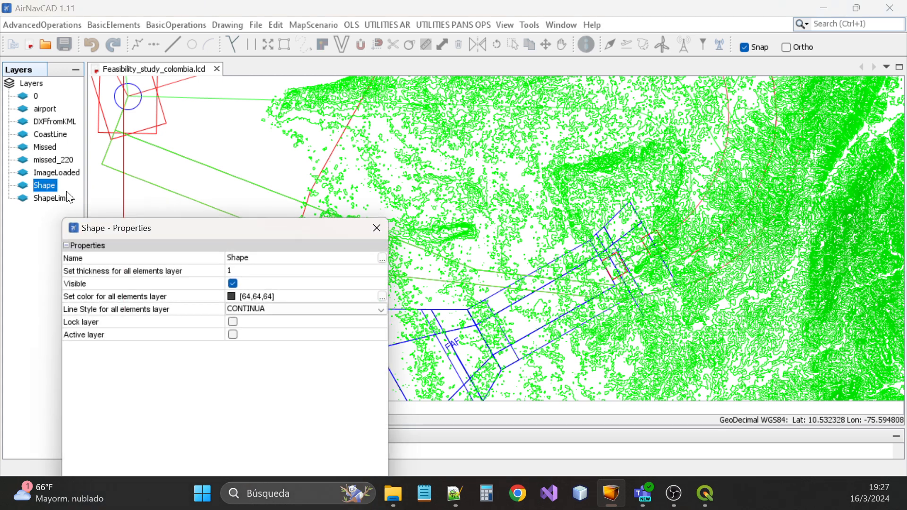
{"action": "left_click", "coordinate": [234, 283]}
{"action": "left_click", "coordinate": [386, 229]}
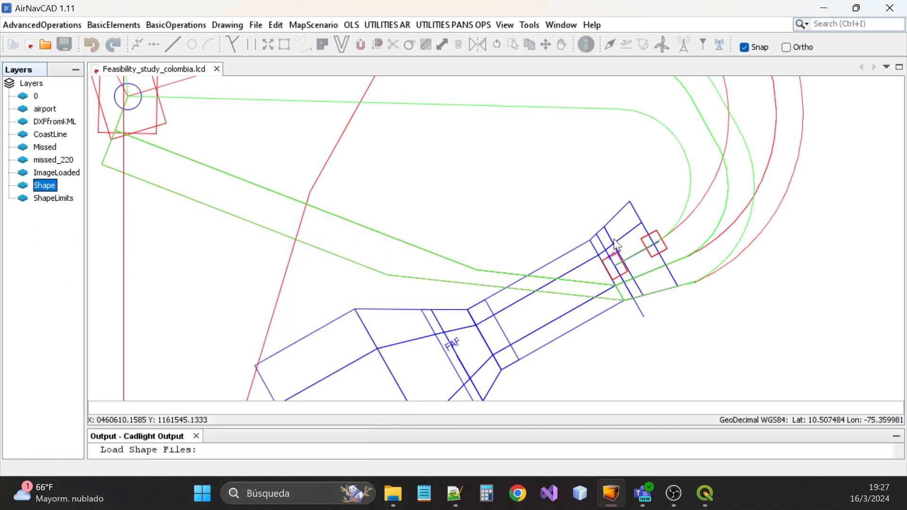
{"action": "scroll", "coordinate": [634, 277], "scroll_direction": "down", "scroll_amount": 3}
{"action": "scroll", "coordinate": [637, 281], "scroll_direction": "up", "scroll_amount": 1}
Zoom and pan the view over the missed-approach procedure outlines
{"action": "scroll", "coordinate": [571, 304], "scroll_direction": "down", "scroll_amount": 1}
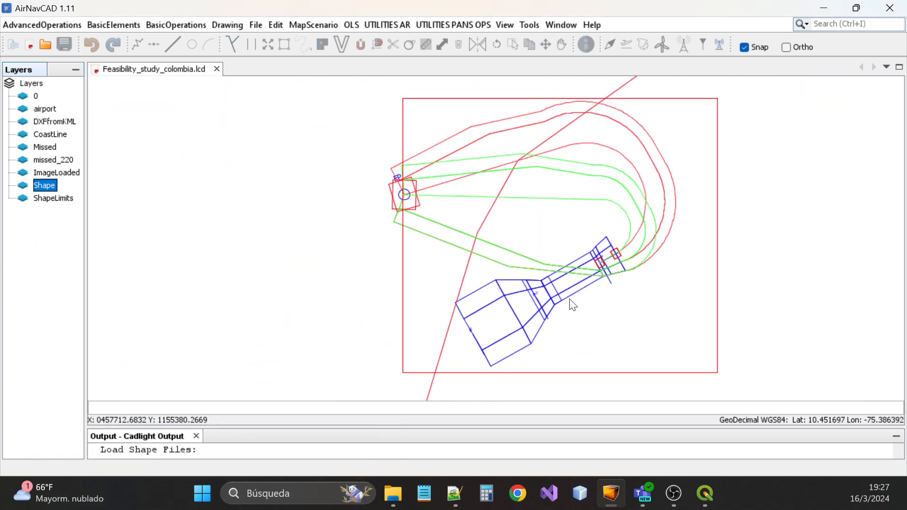
{"action": "scroll", "coordinate": [571, 304], "scroll_direction": "up", "scroll_amount": 3}
{"action": "scroll", "coordinate": [572, 305], "scroll_direction": "down", "scroll_amount": 3}
{"action": "scroll", "coordinate": [570, 306], "scroll_direction": "up", "scroll_amount": 3}
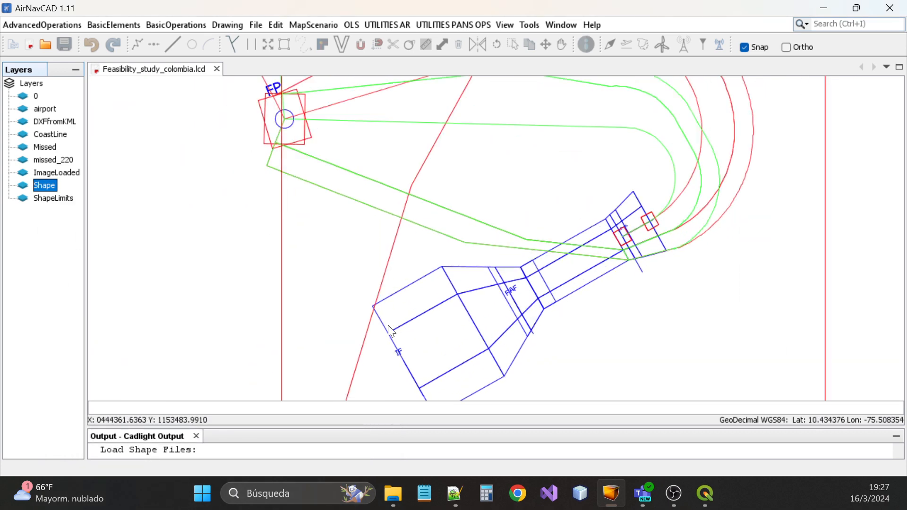
{"action": "scroll", "coordinate": [572, 306], "scroll_direction": "down", "scroll_amount": 1}
{"action": "scroll", "coordinate": [576, 305], "scroll_direction": "down", "scroll_amount": 1}
{"action": "middle_click_drag", "start_coordinate": [514, 353], "coordinate": [574, 297]}
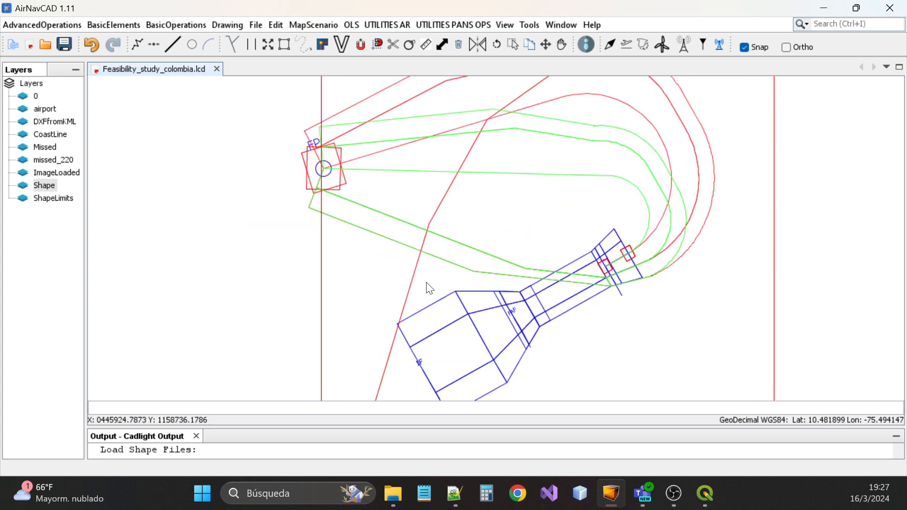
{"action": "scroll", "coordinate": [426, 286], "scroll_direction": "down", "scroll_amount": 1}
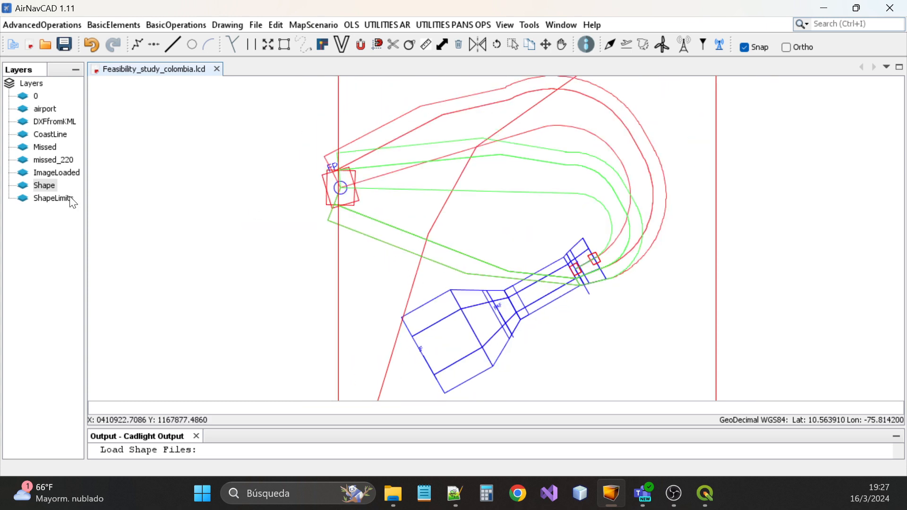
Hide the red ShapeLimits boundary, then bring up UTILITIES PANS OPS > ANALYSIS OBSTACLE
{"action": "left_click", "coordinate": [29, 203]}
{"action": "double_click", "coordinate": [54, 199]}
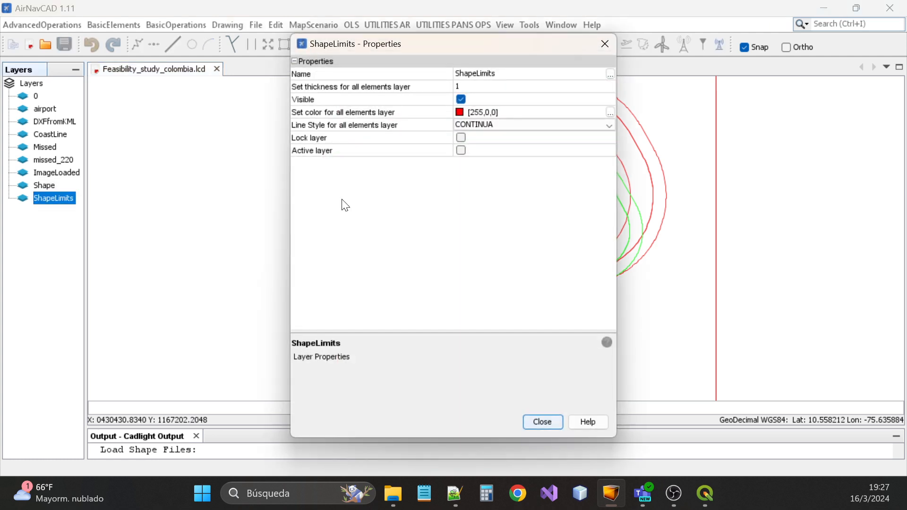
{"action": "left_click", "coordinate": [463, 99]}
{"action": "left_click", "coordinate": [606, 46]}
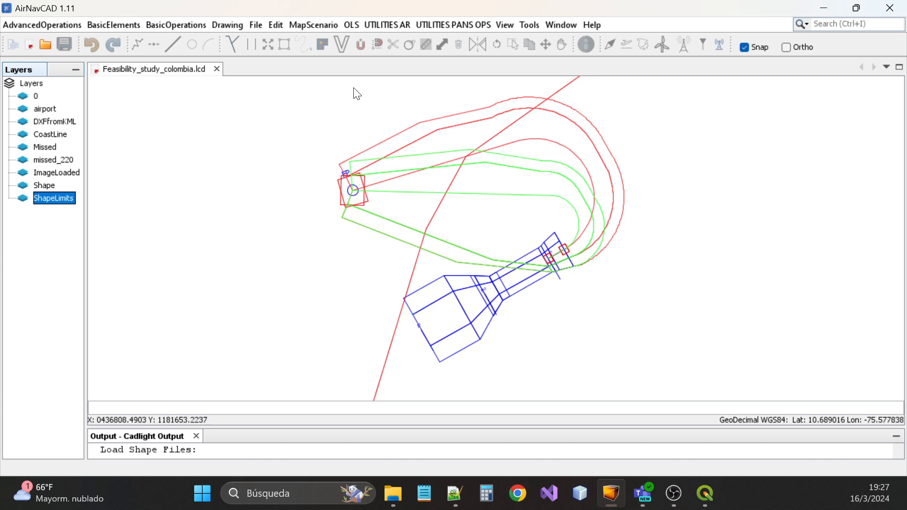
{"action": "left_click", "coordinate": [347, 65]}
{"action": "left_click", "coordinate": [455, 23]}
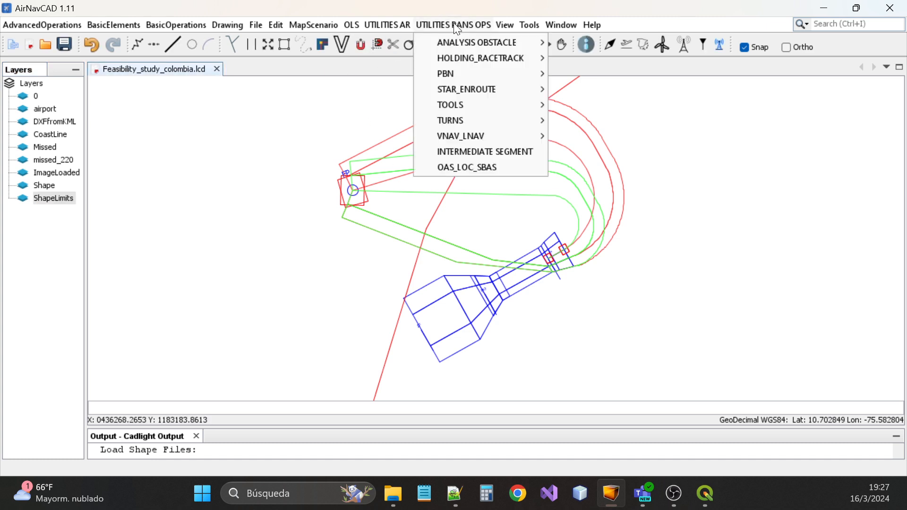
{"action": "mouse_move", "coordinate": [481, 43]}
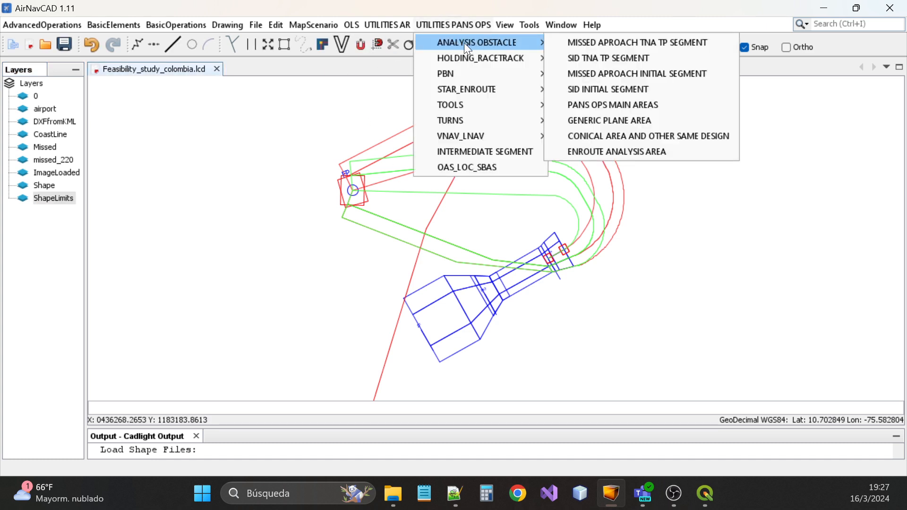
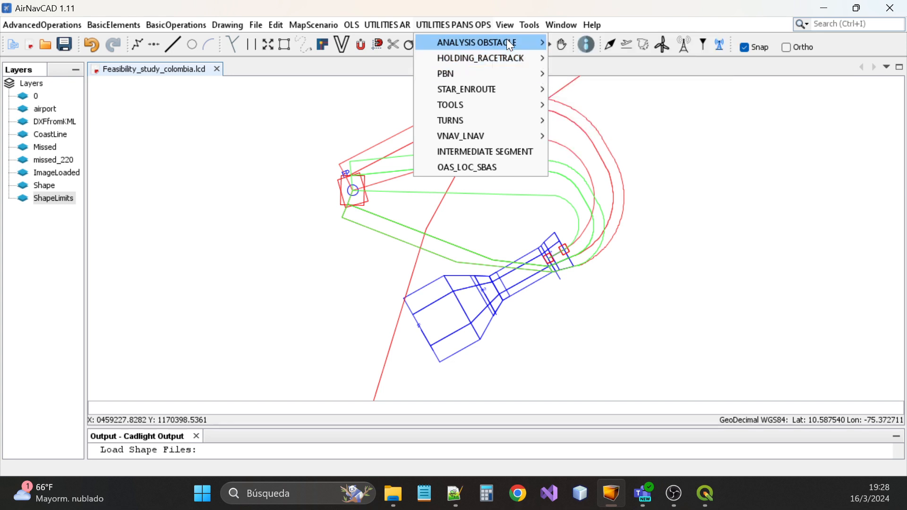
Start a PANS OPS Main Areas analysis with LNAV evaluation (246.0 ft MOC) and advance to Obstacles Load
{"action": "mouse_move", "coordinate": [510, 45]}
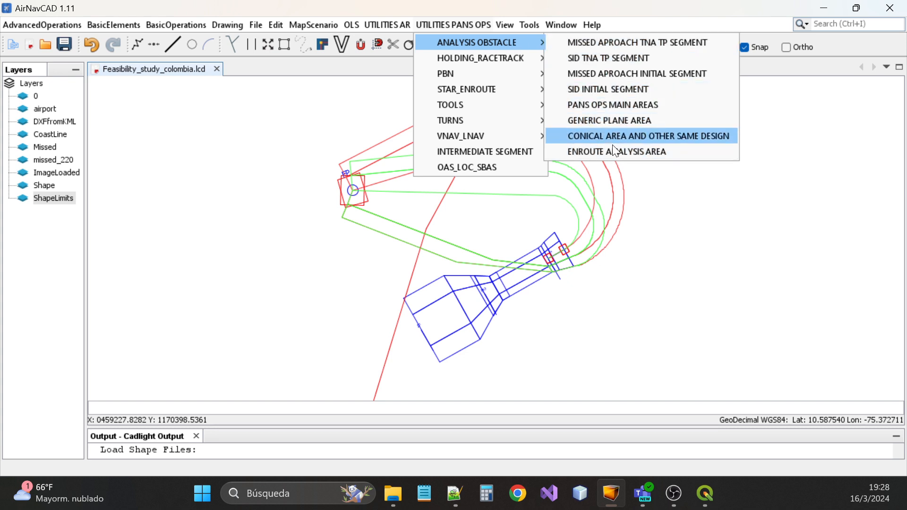
{"action": "left_click", "coordinate": [589, 107]}
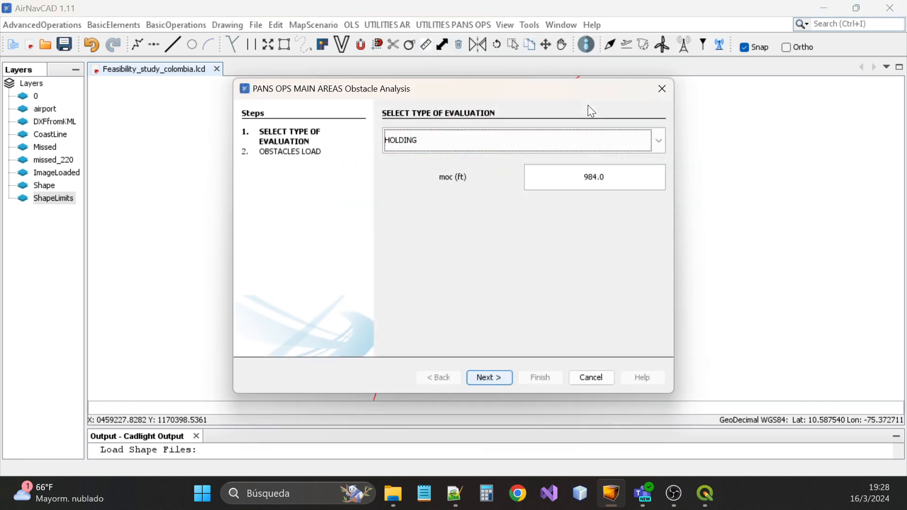
{"action": "left_click", "coordinate": [460, 147]}
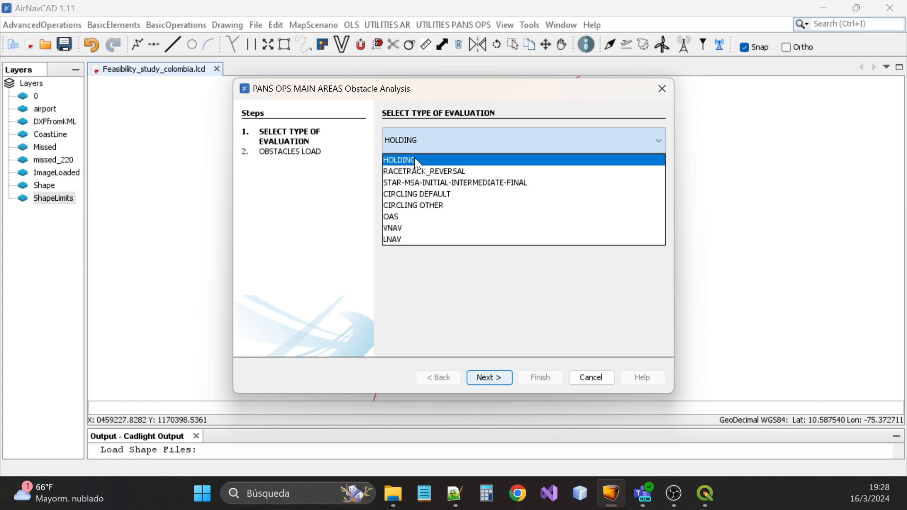
{"action": "left_click", "coordinate": [558, 145]}
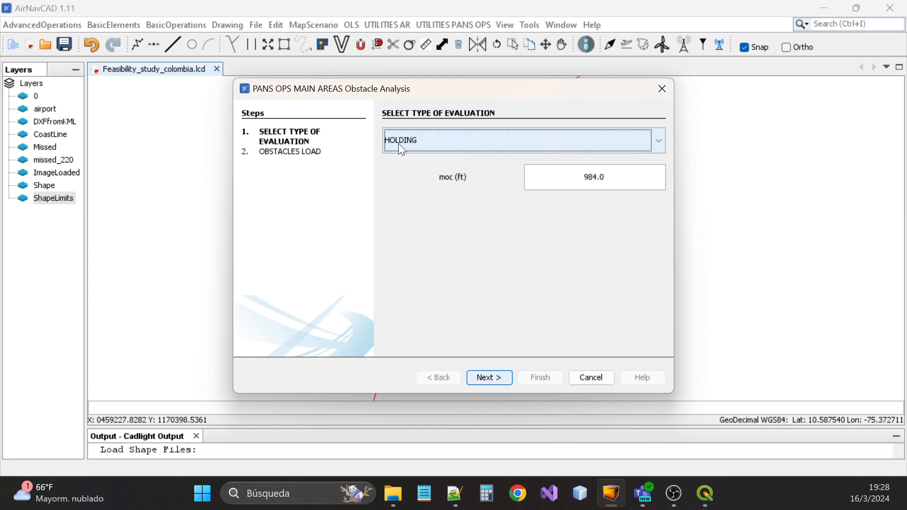
{"action": "left_click", "coordinate": [442, 144]}
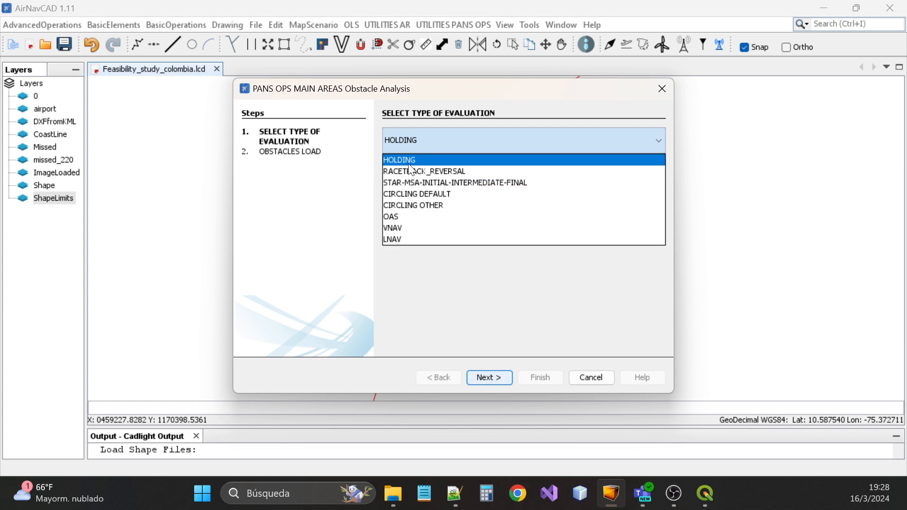
{"action": "left_click", "coordinate": [407, 241]}
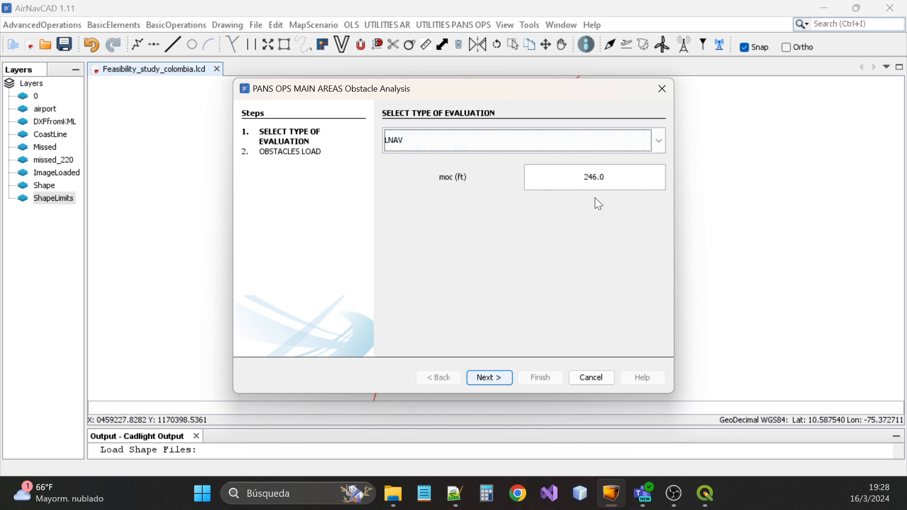
{"action": "mouse_move", "coordinate": [480, 88]}
{"action": "left_mouse_down"}
{"action": "mouse_move", "coordinate": [648, 106]}
{"action": "mouse_move", "coordinate": [584, 354]}
{"action": "mouse_move", "coordinate": [489, 93]}
{"action": "left_mouse_up"}
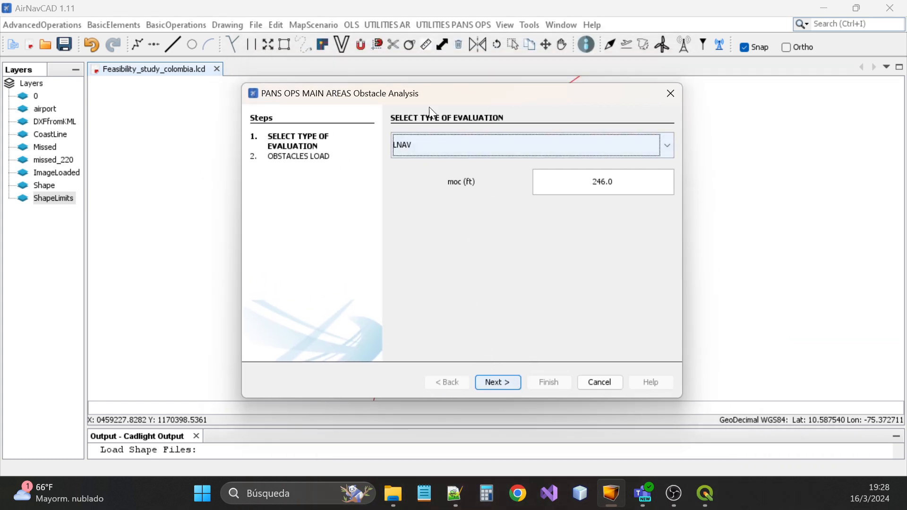
{"action": "left_click_drag", "start_coordinate": [440, 97], "coordinate": [418, 105]}
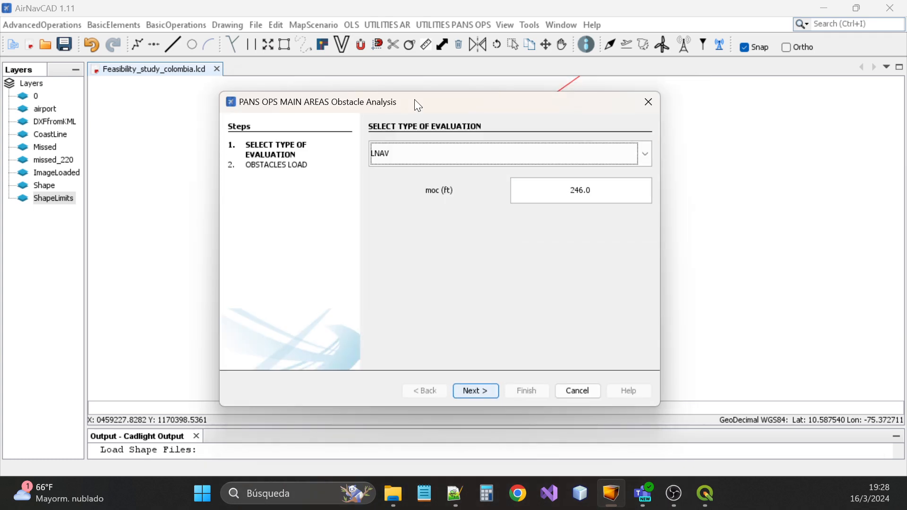
{"action": "left_click", "coordinate": [472, 391]}
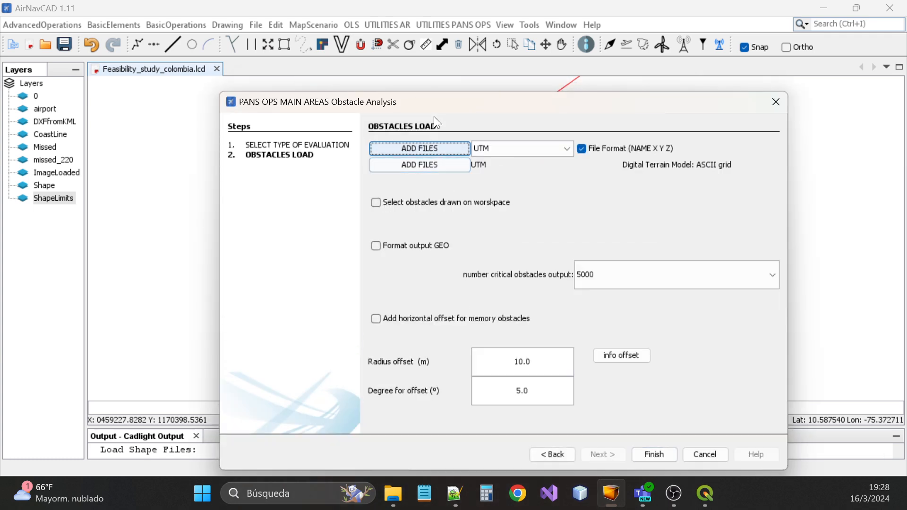
Add Terrain_cartagena.asc from the LNAV_COL folder as the terrain model file
{"action": "left_click_drag", "start_coordinate": [439, 101], "coordinate": [401, 48]}
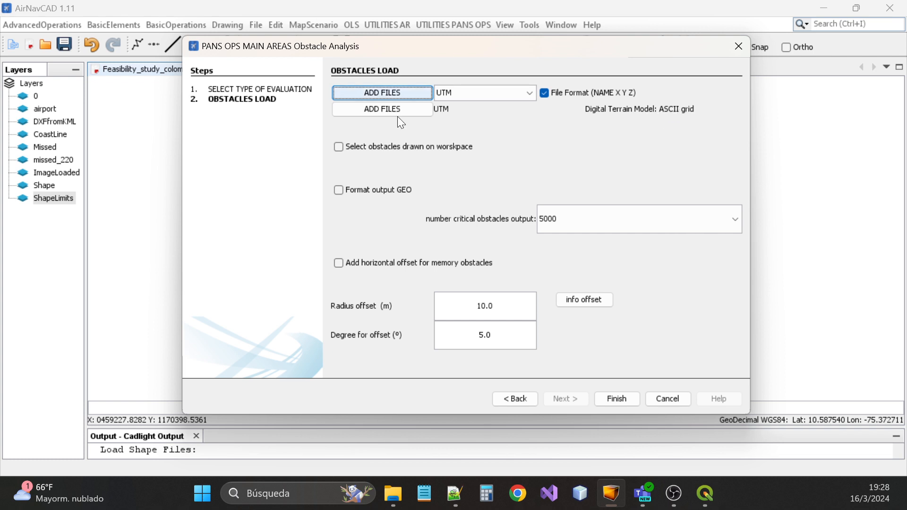
{"action": "left_click", "coordinate": [384, 111]}
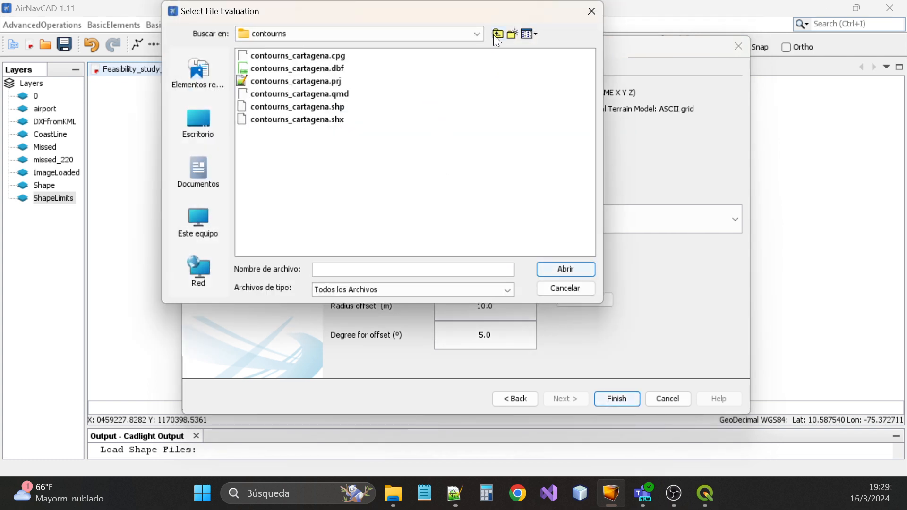
{"action": "left_click", "coordinate": [498, 35]}
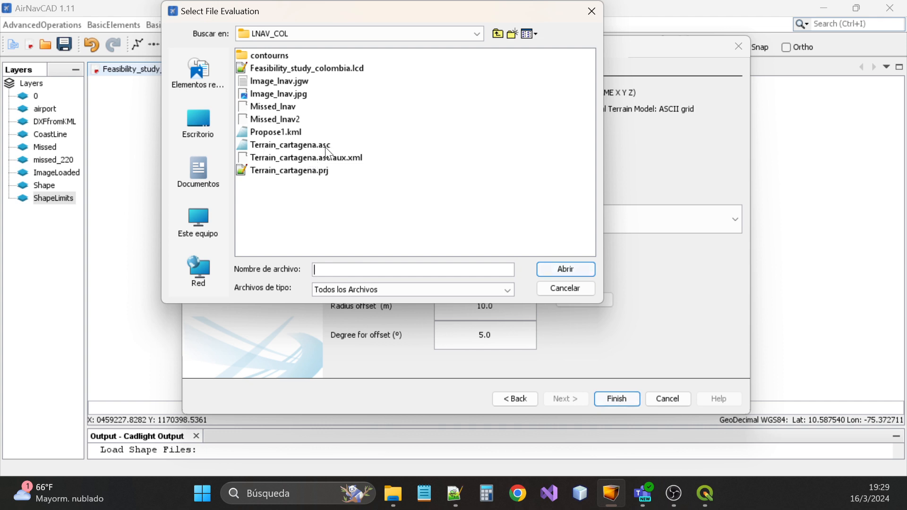
{"action": "left_click", "coordinate": [308, 148]}
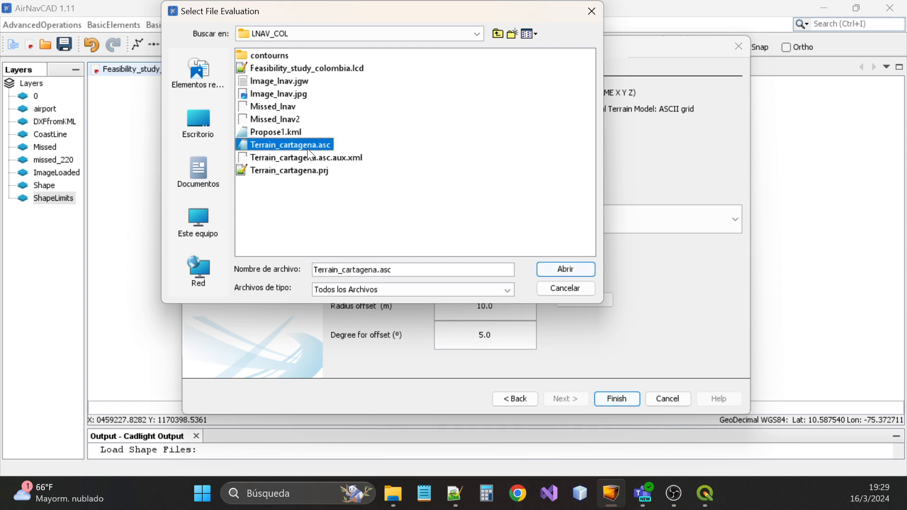
{"action": "left_click", "coordinate": [565, 267]}
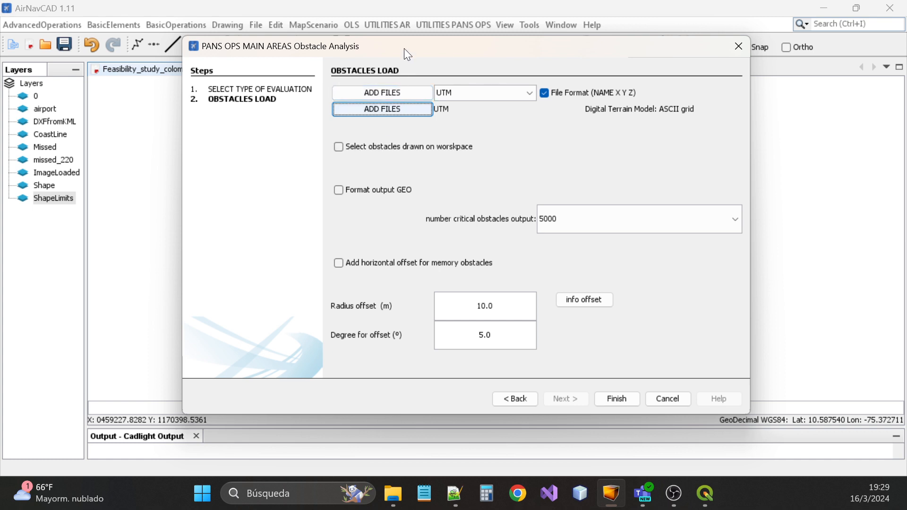
{"action": "mouse_move", "coordinate": [405, 51]}
{"action": "left_mouse_down"}
{"action": "mouse_move", "coordinate": [534, 196]}
{"action": "mouse_move", "coordinate": [513, 341]}
{"action": "left_mouse_up"}
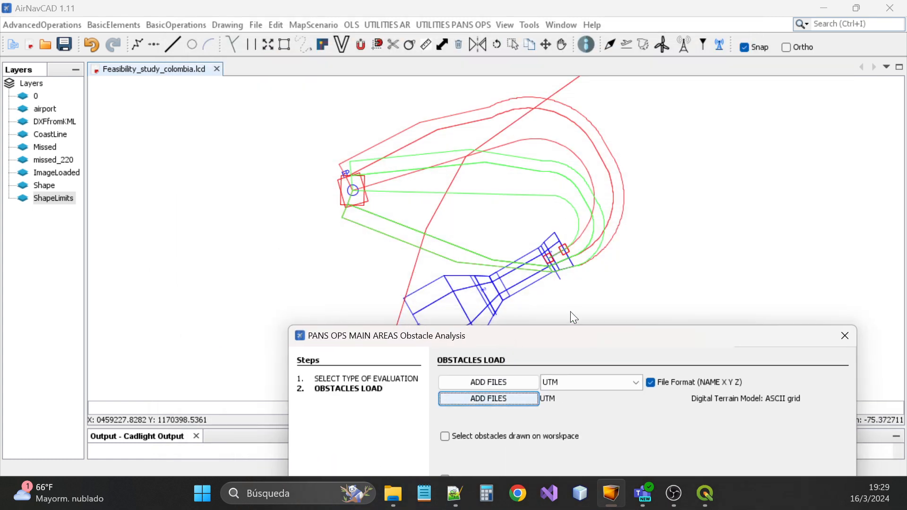
{"action": "left_click_drag", "start_coordinate": [569, 336], "coordinate": [454, 56]}
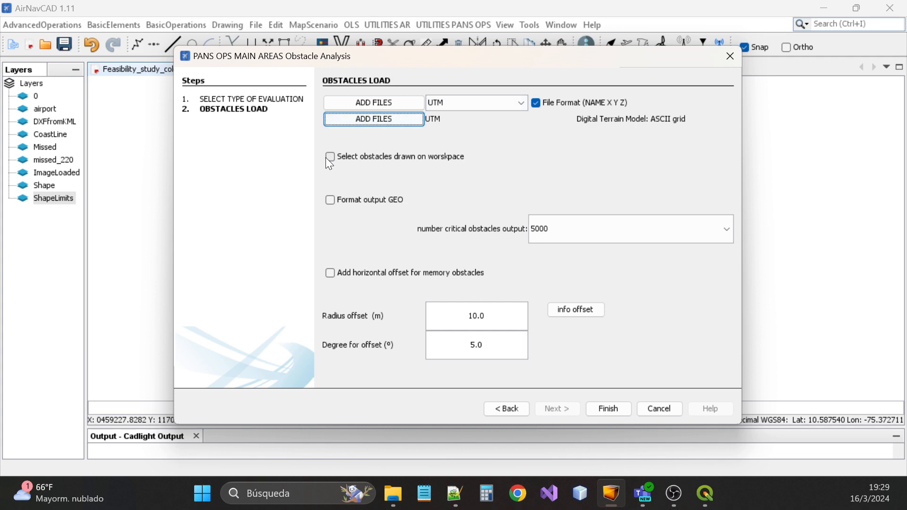
{"action": "left_click_drag", "start_coordinate": [390, 58], "coordinate": [461, 380]}
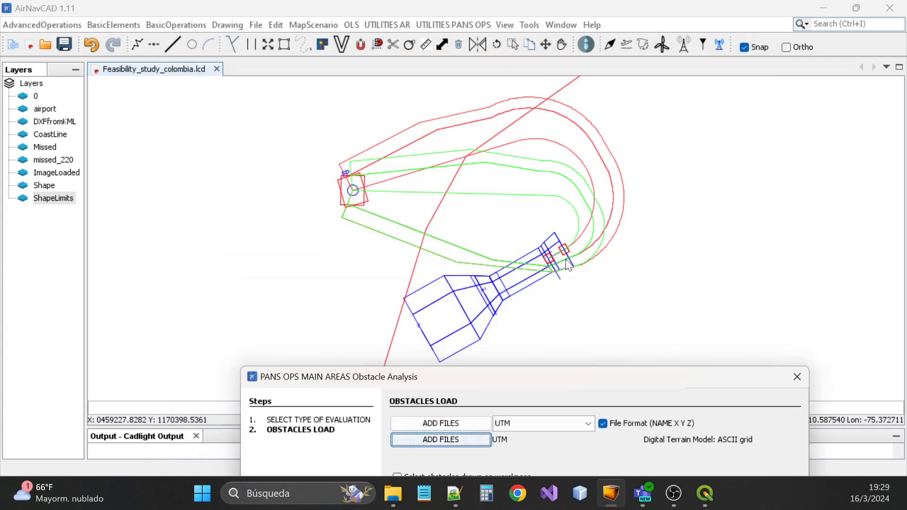
{"action": "left_click_drag", "start_coordinate": [526, 372], "coordinate": [438, 78]}
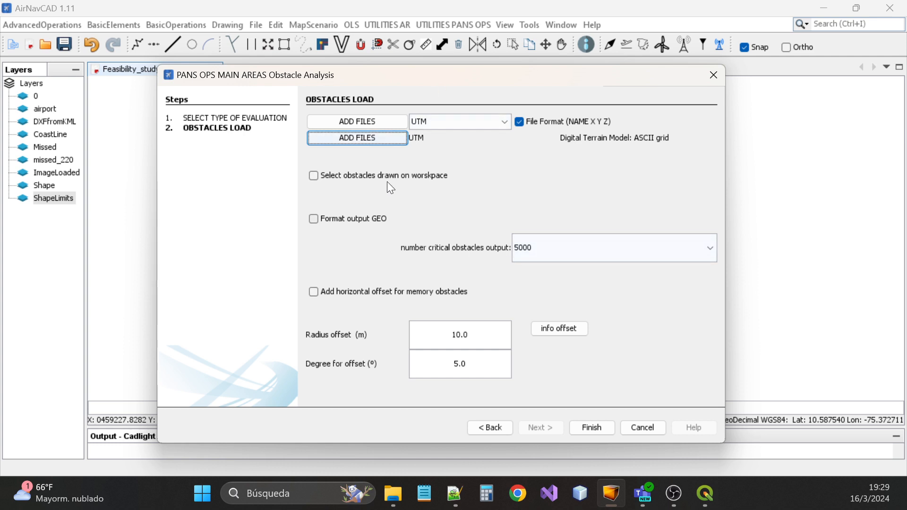
Finish the wizard and pick the blue LNAV plane as the surface to evaluate
{"action": "left_click", "coordinate": [593, 427]}
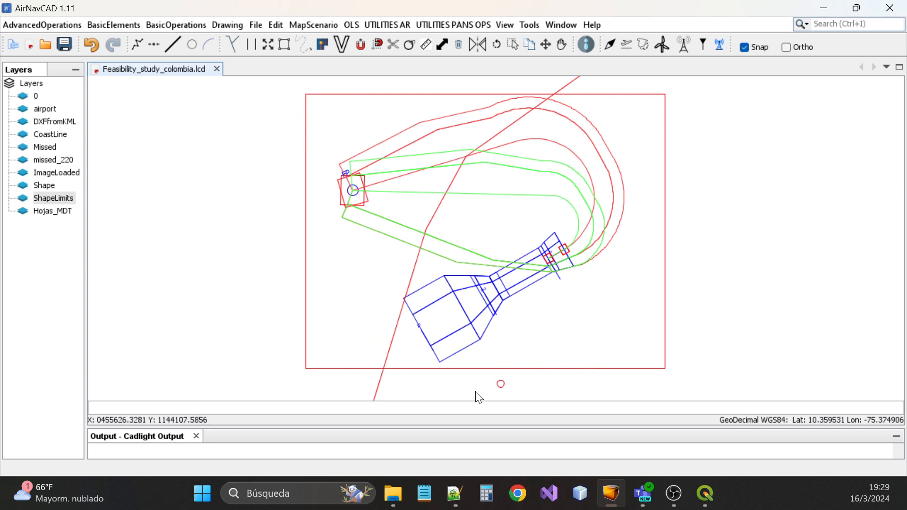
{"action": "left_click_drag", "start_coordinate": [406, 427], "coordinate": [404, 402]}
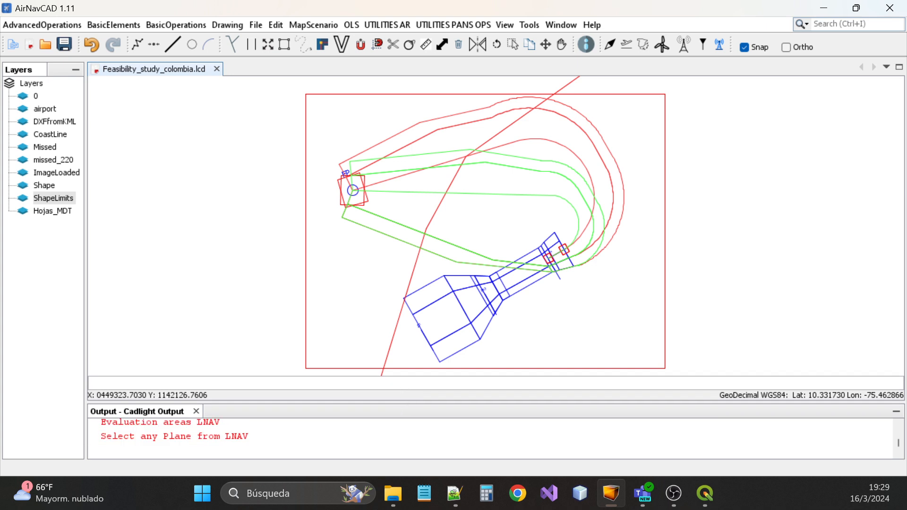
{"action": "left_click_drag", "start_coordinate": [254, 402], "coordinate": [254, 395]}
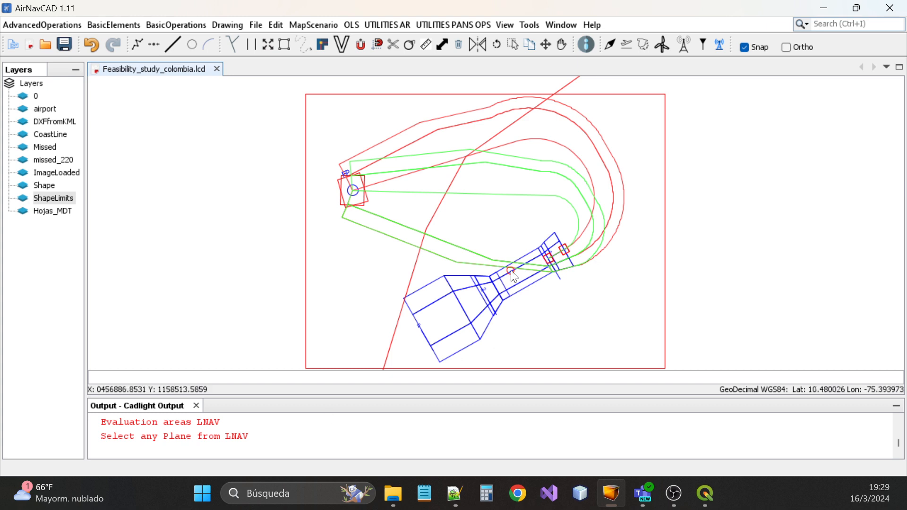
{"action": "scroll", "coordinate": [511, 271], "scroll_direction": "up", "scroll_amount": 2}
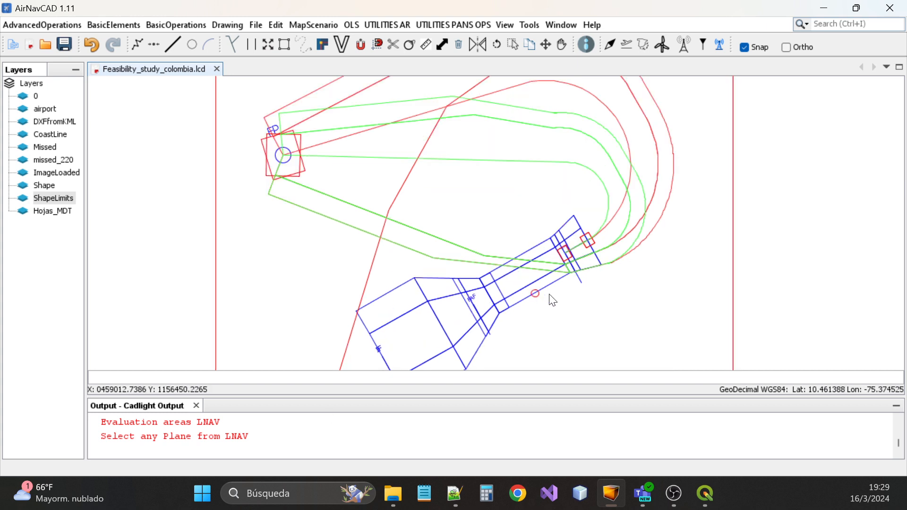
{"action": "left_click", "coordinate": [514, 309]}
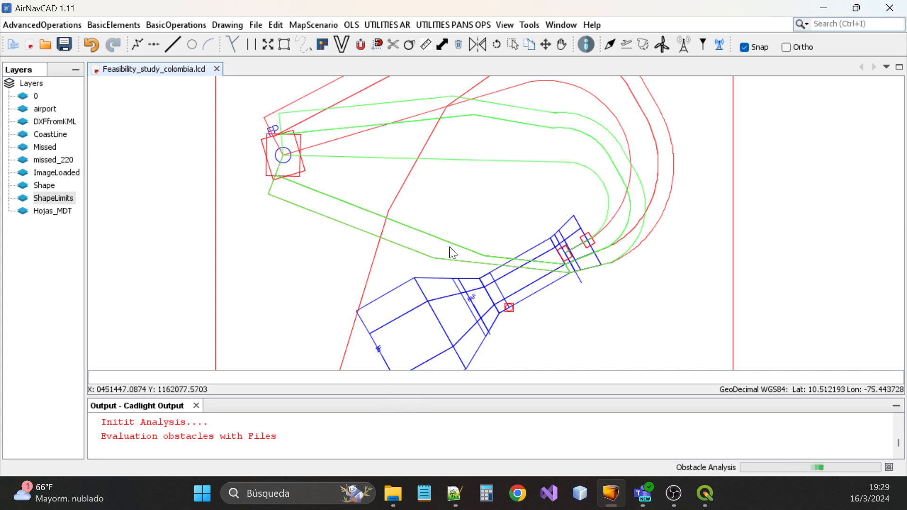
Enlarge the output panel and acknowledge completion: 1076229 obstacles checked, 114969 inside the areas
{"action": "scroll", "coordinate": [475, 151], "scroll_direction": "down", "scroll_amount": 2}
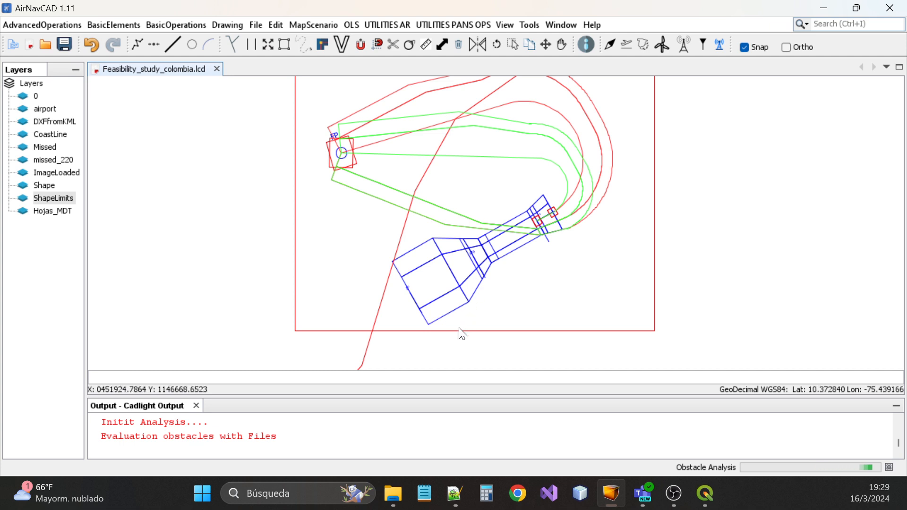
{"action": "mouse_move", "coordinate": [440, 400]}
{"action": "left_mouse_down"}
{"action": "mouse_move", "coordinate": [450, 280]}
{"action": "mouse_move", "coordinate": [454, 355]}
{"action": "left_mouse_up"}
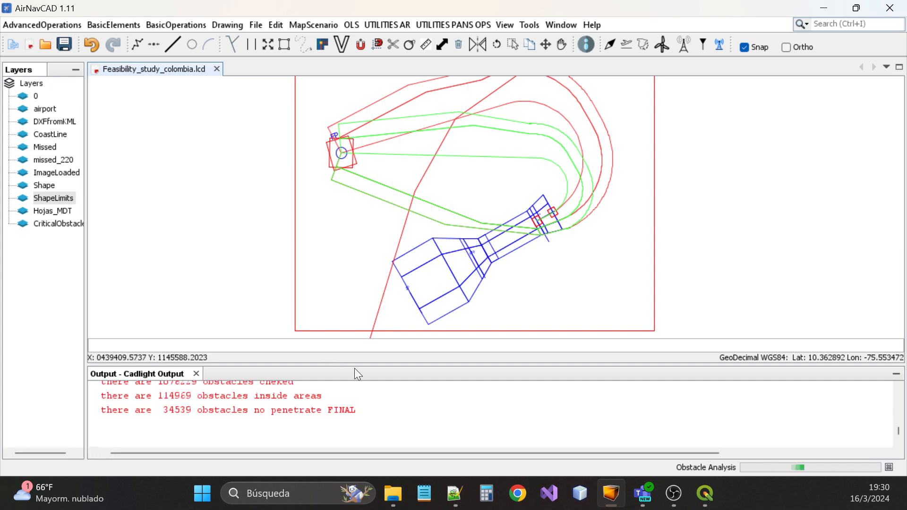
{"action": "mouse_move", "coordinate": [354, 368]}
{"action": "left_mouse_down"}
{"action": "mouse_move", "coordinate": [369, 337]}
{"action": "mouse_move", "coordinate": [375, 260]}
{"action": "left_mouse_up"}
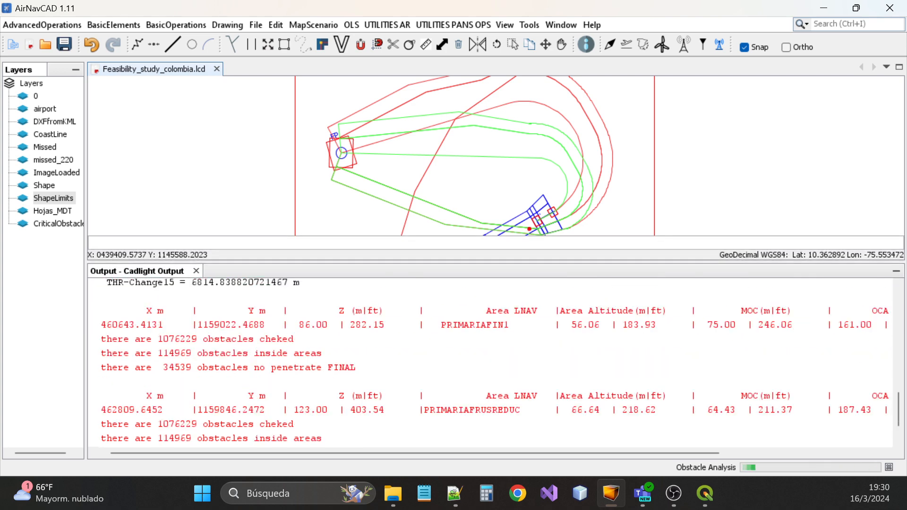
{"action": "scroll", "coordinate": [491, 362], "scroll_direction": "up", "scroll_amount": 2}
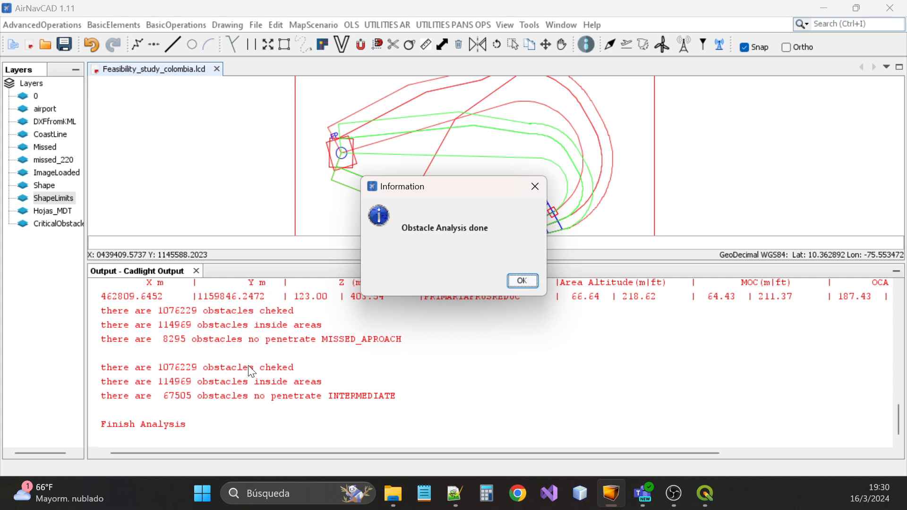
{"action": "left_click", "coordinate": [522, 281]}
Find the FAF altitude 2200.0 ft and THR altitude 180.0 ft in the output
{"action": "scroll", "coordinate": [470, 116], "scroll_direction": "down", "scroll_amount": 4}
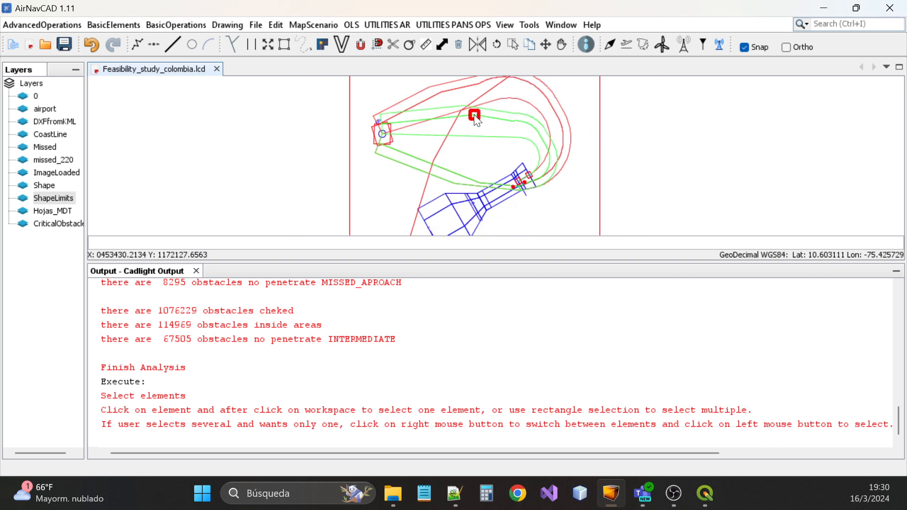
{"action": "scroll", "coordinate": [491, 192], "scroll_direction": "up", "scroll_amount": 4}
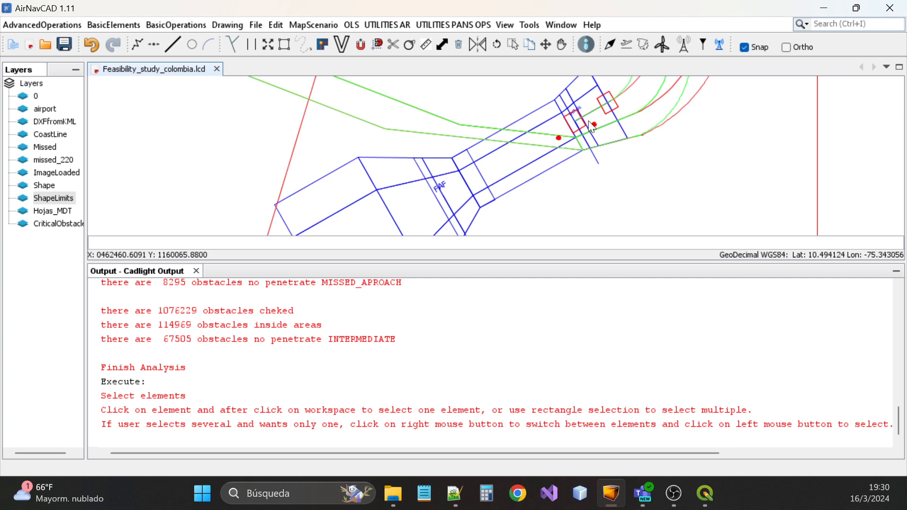
{"action": "scroll", "coordinate": [491, 364], "scroll_direction": "up", "scroll_amount": 1}
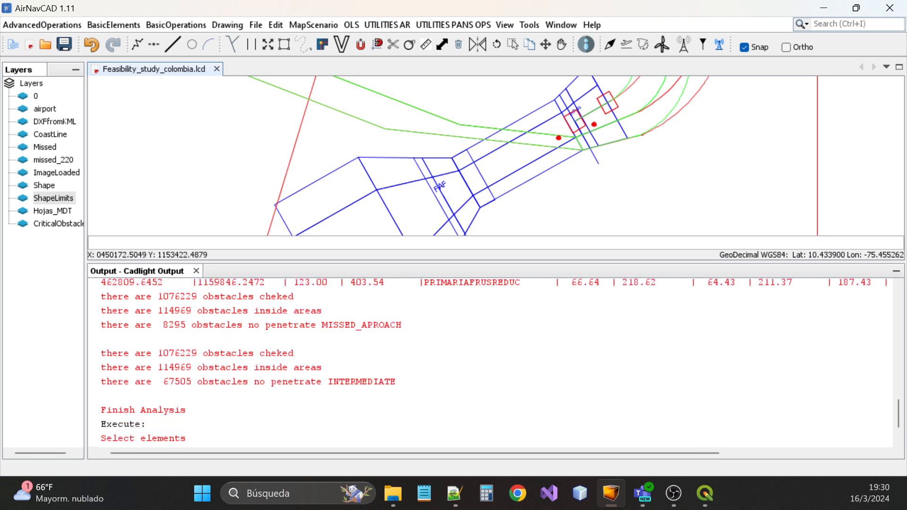
{"action": "scroll", "coordinate": [424, 185], "scroll_direction": "down", "scroll_amount": 2}
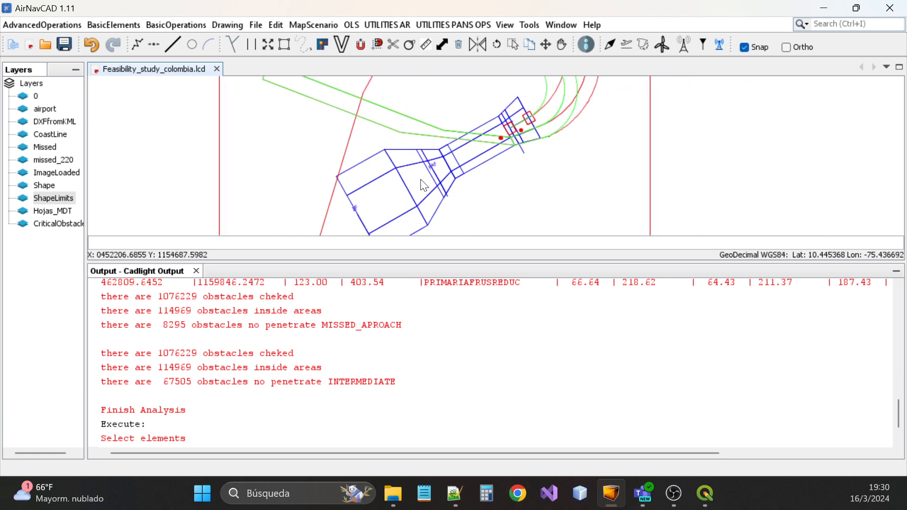
{"action": "scroll", "coordinate": [424, 185], "scroll_direction": "down", "scroll_amount": 1}
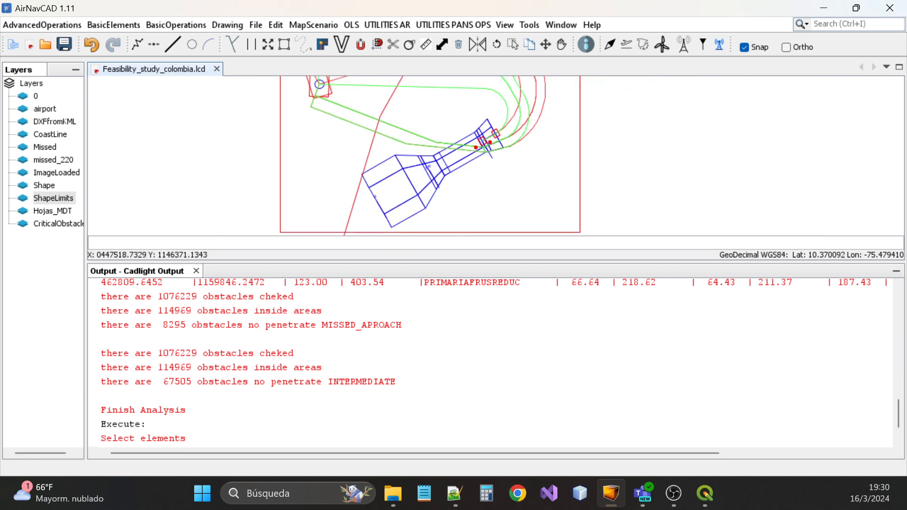
{"action": "scroll", "coordinate": [492, 364], "scroll_direction": "up", "scroll_amount": 5}
{"action": "scroll", "coordinate": [492, 363], "scroll_direction": "up", "scroll_amount": 5}
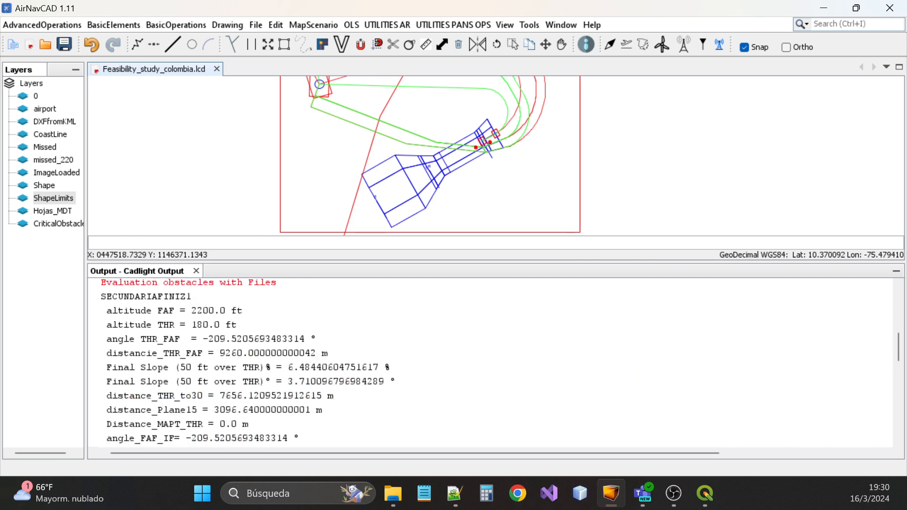
{"action": "left_click_drag", "start_coordinate": [186, 310], "coordinate": [243, 310]}
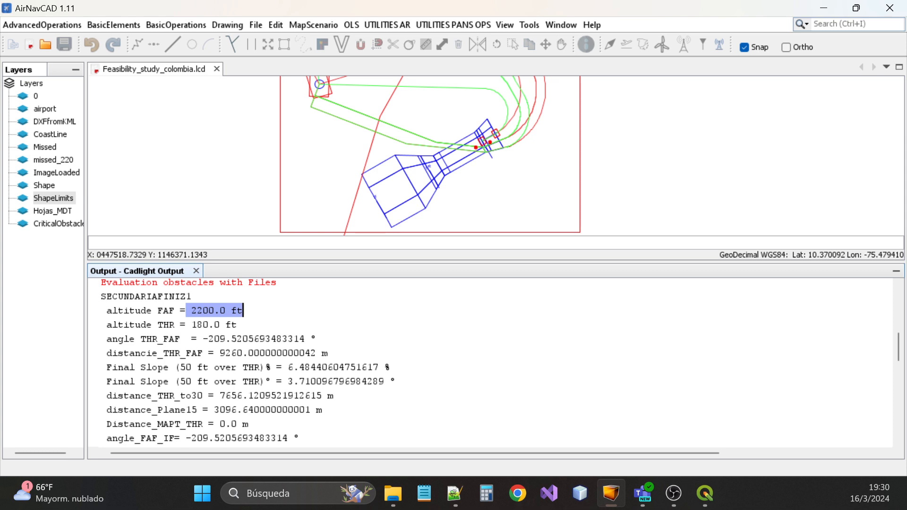
{"action": "left_click_drag", "start_coordinate": [191, 325], "coordinate": [237, 325]}
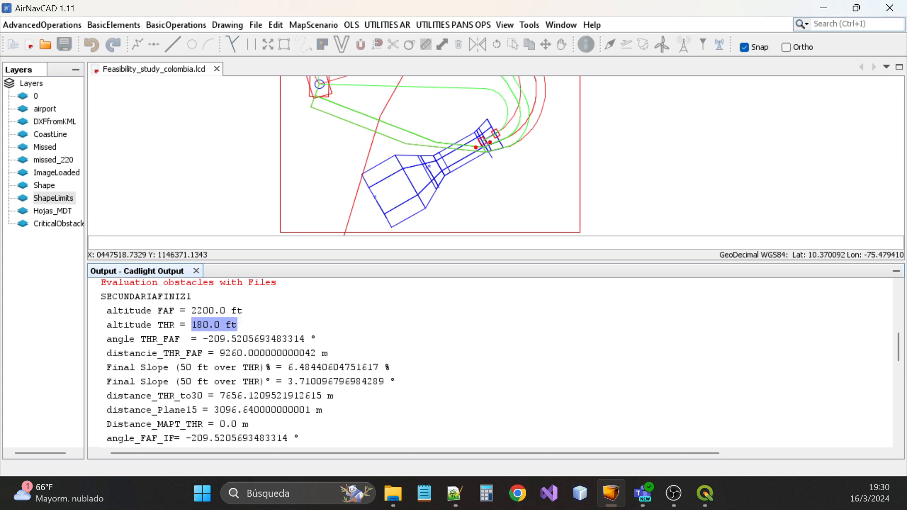
Review the OCA table (OCA 528.21; 187.43 m for PRIMARIAFRUSREDUC) and select the ShapeLimits layer
{"action": "scroll", "coordinate": [491, 362], "scroll_direction": "down", "scroll_amount": 3}
{"action": "scroll", "coordinate": [491, 361], "scroll_direction": "up", "scroll_amount": 2}
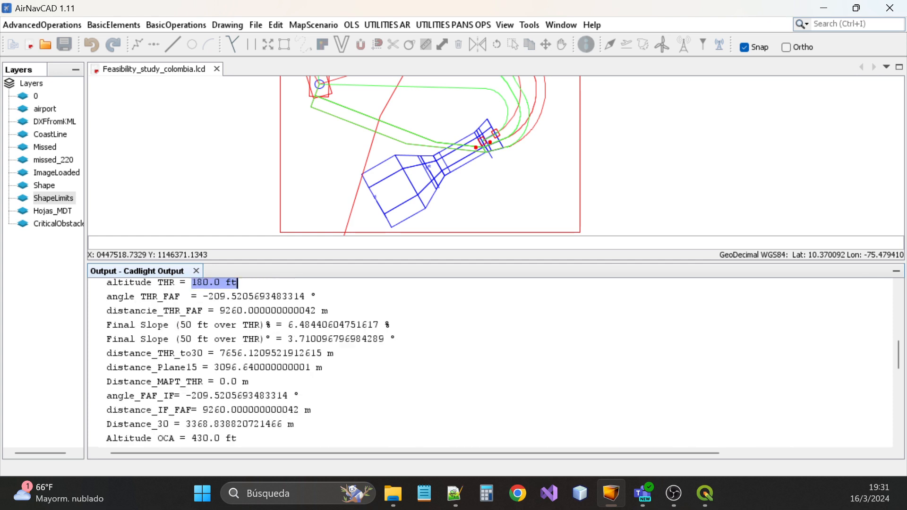
{"action": "scroll", "coordinate": [492, 362], "scroll_direction": "up", "scroll_amount": 1}
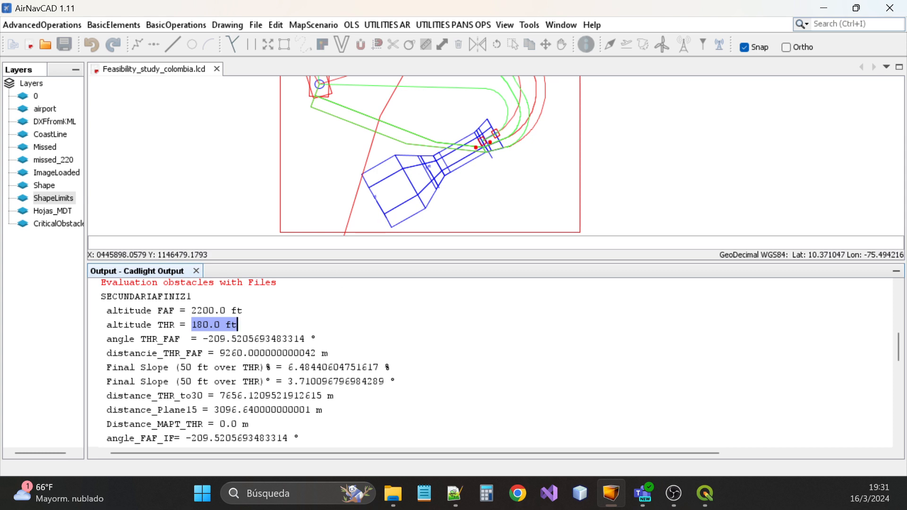
{"action": "scroll", "coordinate": [490, 362], "scroll_direction": "down", "scroll_amount": 1}
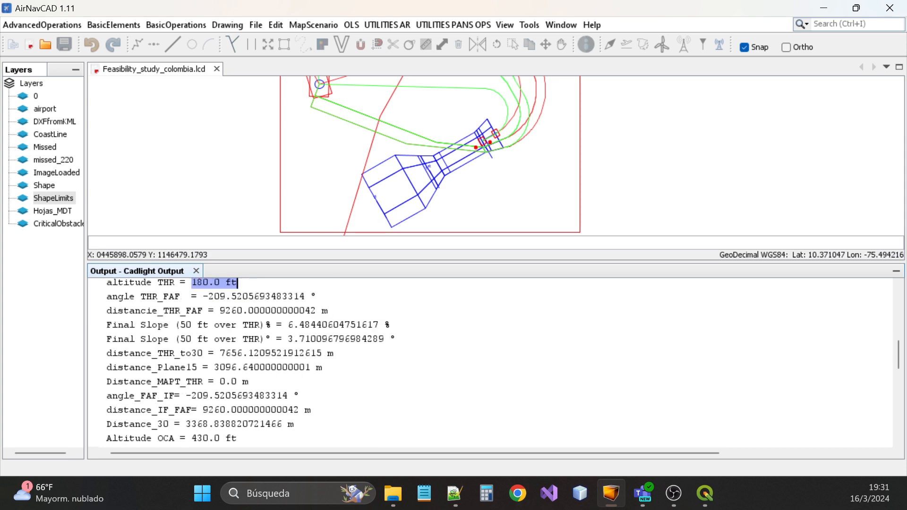
{"action": "scroll", "coordinate": [491, 363], "scroll_direction": "down", "scroll_amount": 1}
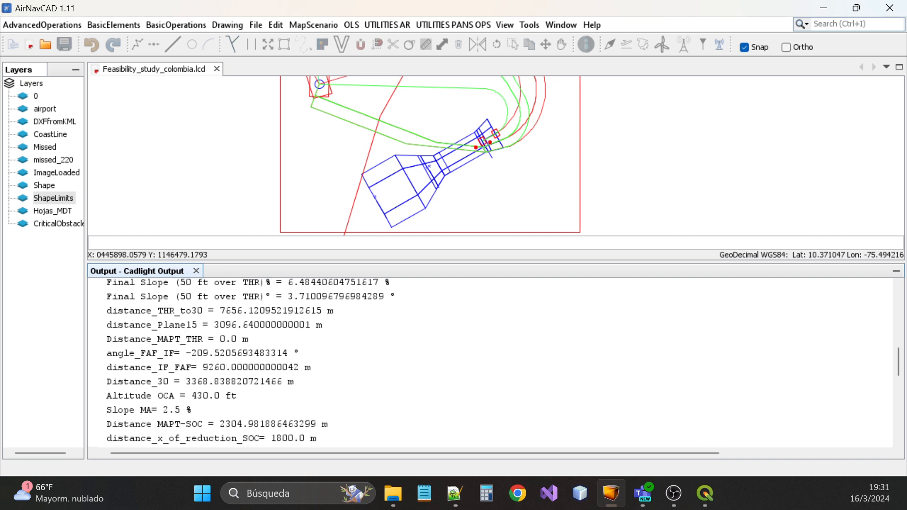
{"action": "scroll", "coordinate": [491, 362], "scroll_direction": "down", "scroll_amount": 1}
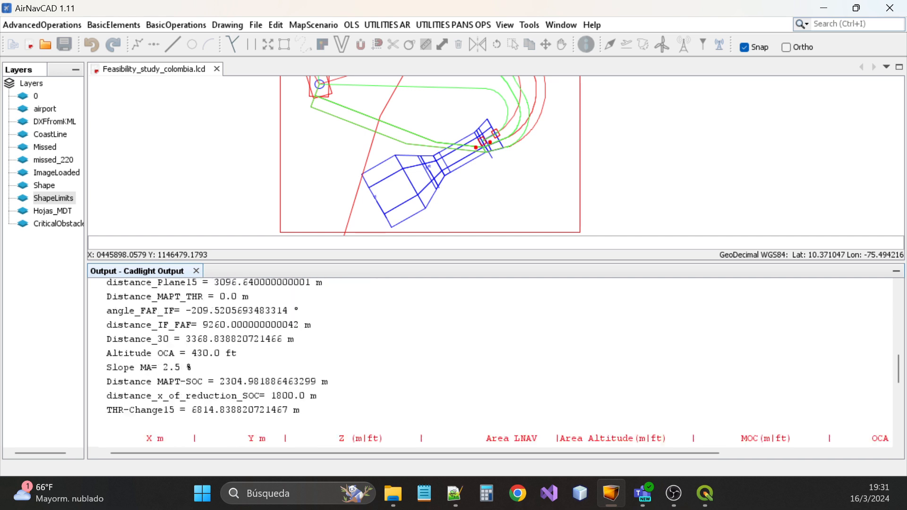
{"action": "scroll", "coordinate": [490, 362], "scroll_direction": "up", "scroll_amount": 5}
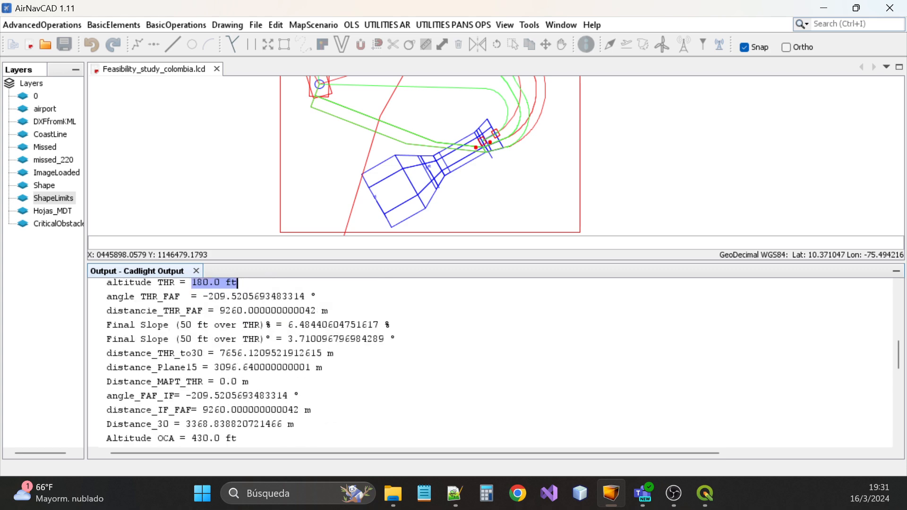
{"action": "scroll", "coordinate": [490, 362], "scroll_direction": "down", "scroll_amount": 6}
{"action": "scroll", "coordinate": [491, 362], "scroll_direction": "down", "scroll_amount": 2}
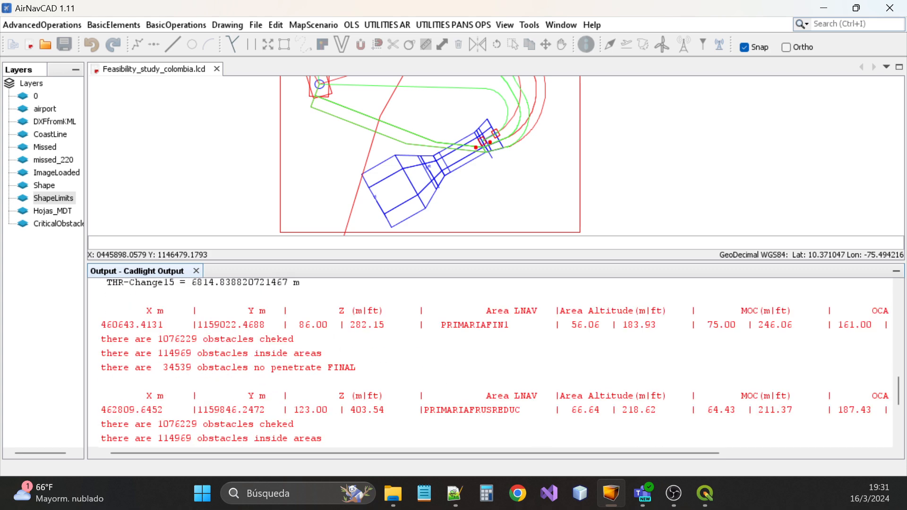
{"action": "left_click_drag", "start_coordinate": [342, 452], "coordinate": [508, 454]}
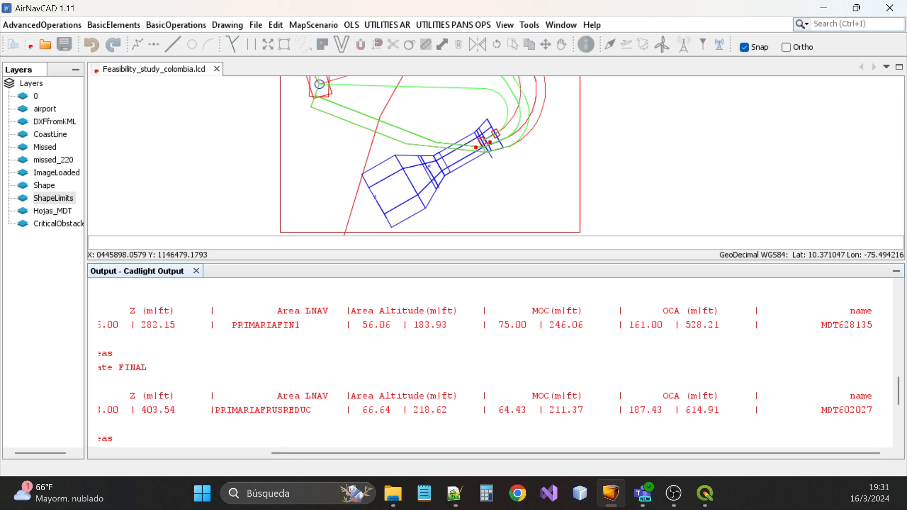
{"action": "left_click_drag", "start_coordinate": [688, 325], "coordinate": [754, 324]}
{"action": "left_click", "coordinate": [754, 324]}
{"action": "scroll", "coordinate": [478, 147], "scroll_direction": "up", "scroll_amount": 5}
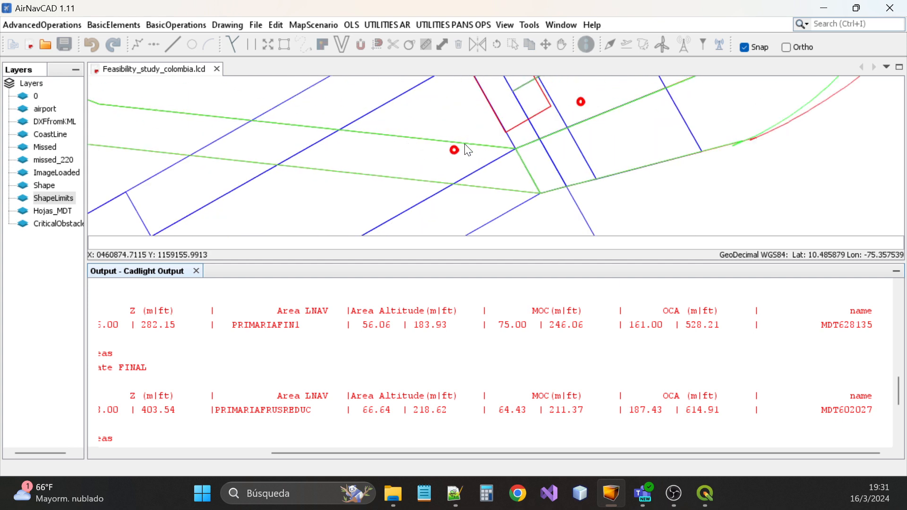
{"action": "left_click", "coordinate": [65, 198]}
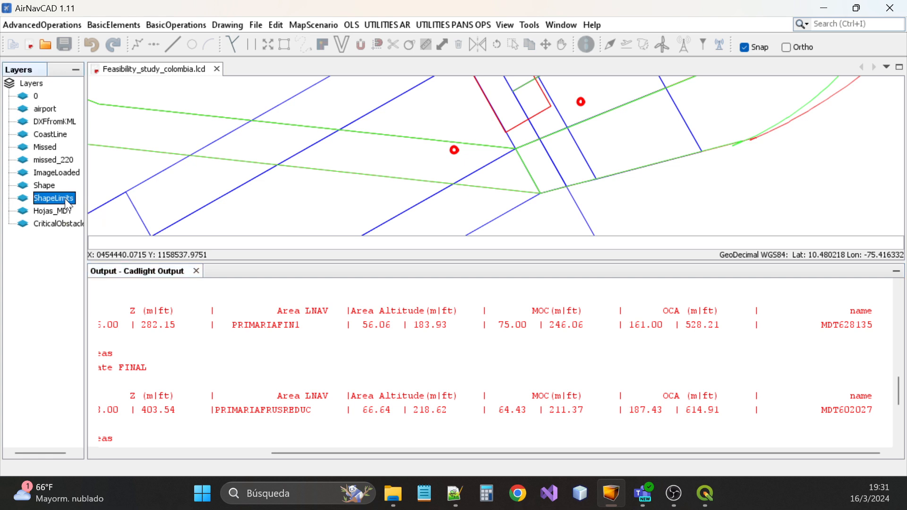
Turn on the Shape layer's visibility and highlight the 86.00 obstacle elevation in the output
{"action": "right_click", "coordinate": [43, 187]}
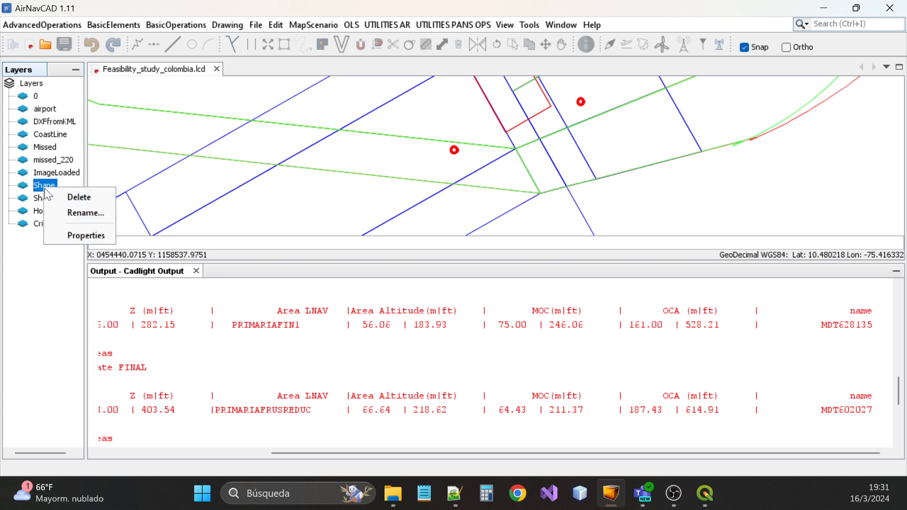
{"action": "left_click", "coordinate": [80, 234]}
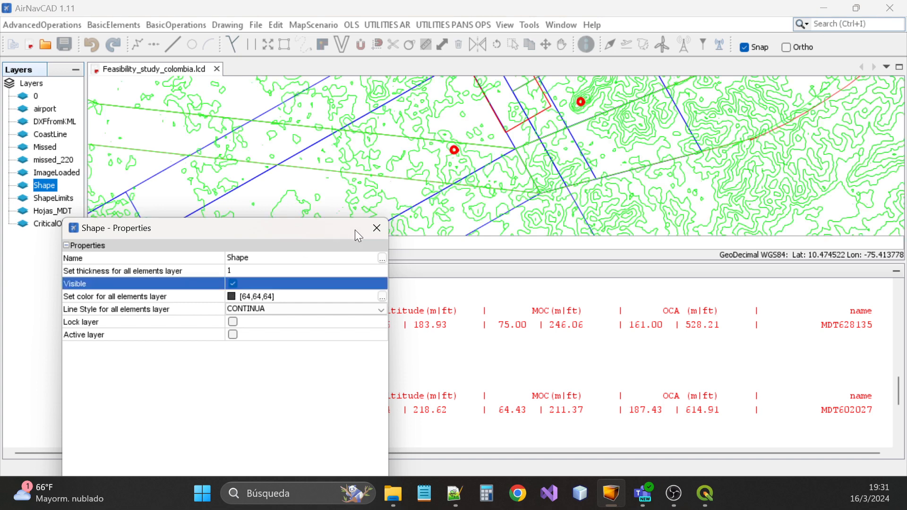
{"action": "left_click", "coordinate": [377, 228]}
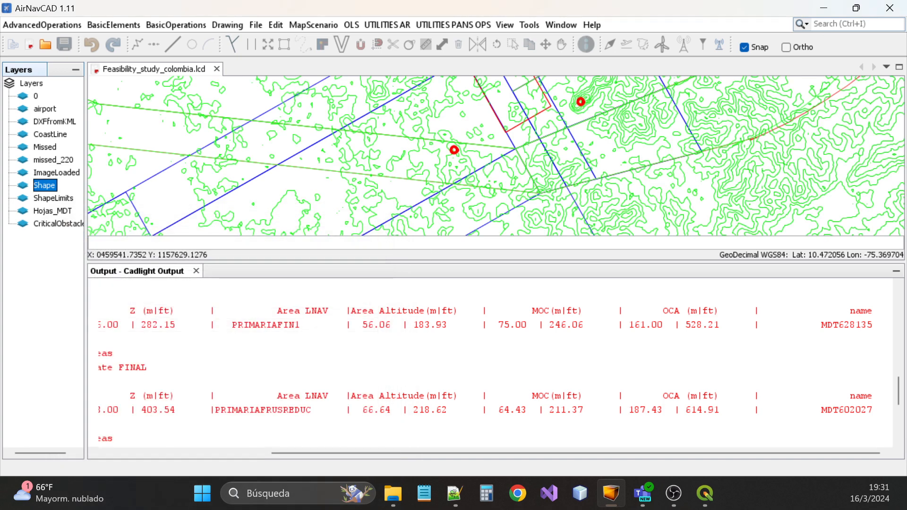
{"action": "left_click_drag", "start_coordinate": [458, 453], "coordinate": [325, 454]}
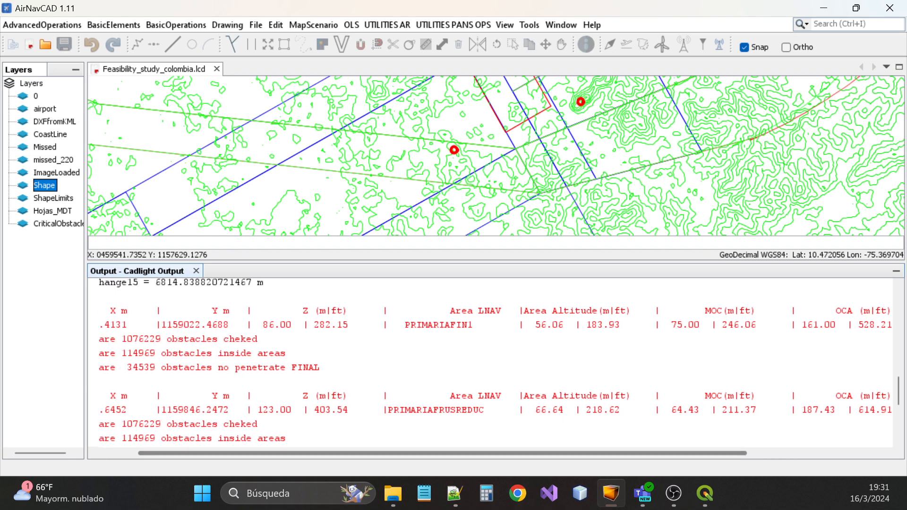
{"action": "left_click", "coordinate": [315, 324]}
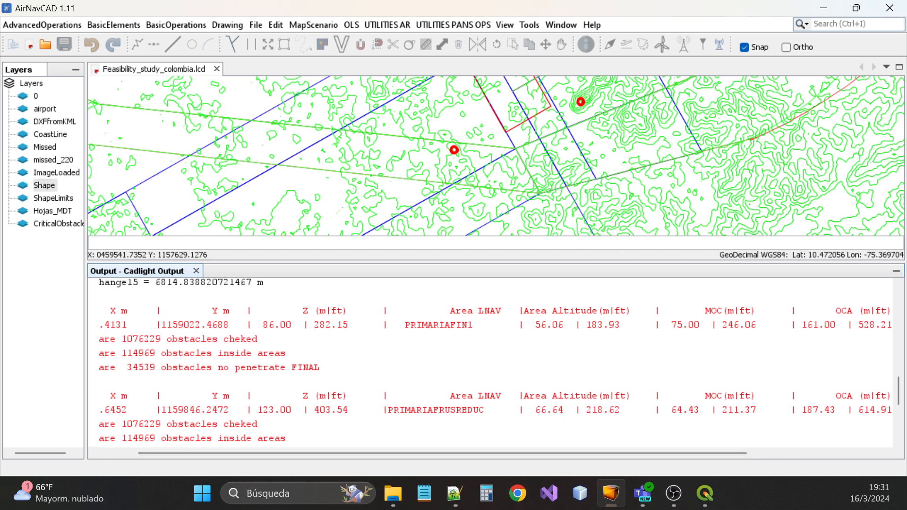
{"action": "left_click_drag", "start_coordinate": [297, 324], "coordinate": [263, 324]}
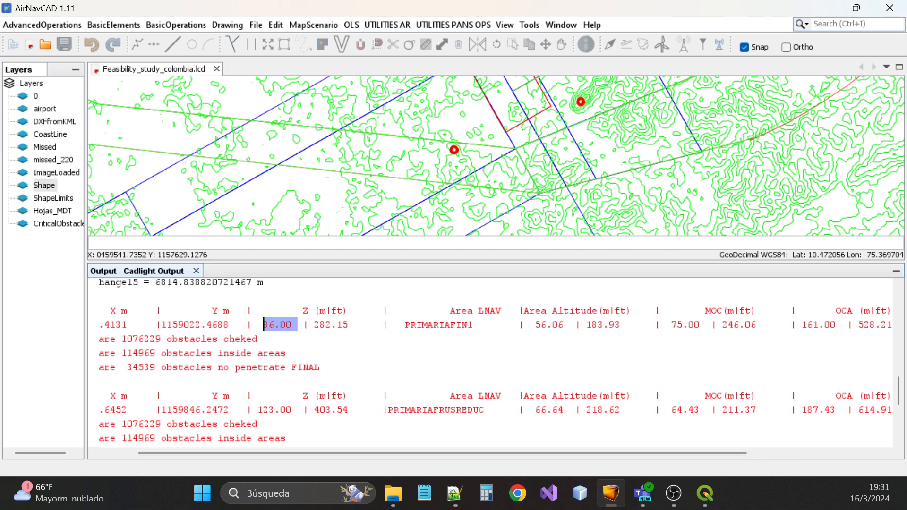
Open the EYE TOOL and enter a height of 86 m (282.1488 ft)
{"action": "left_click", "coordinate": [411, 58]}
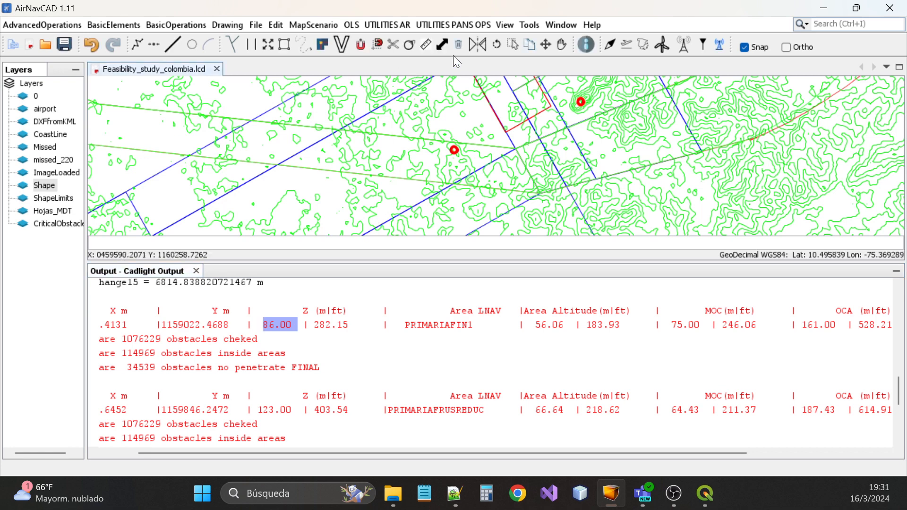
{"action": "left_click", "coordinate": [466, 24]}
{"action": "mouse_move", "coordinate": [481, 105]}
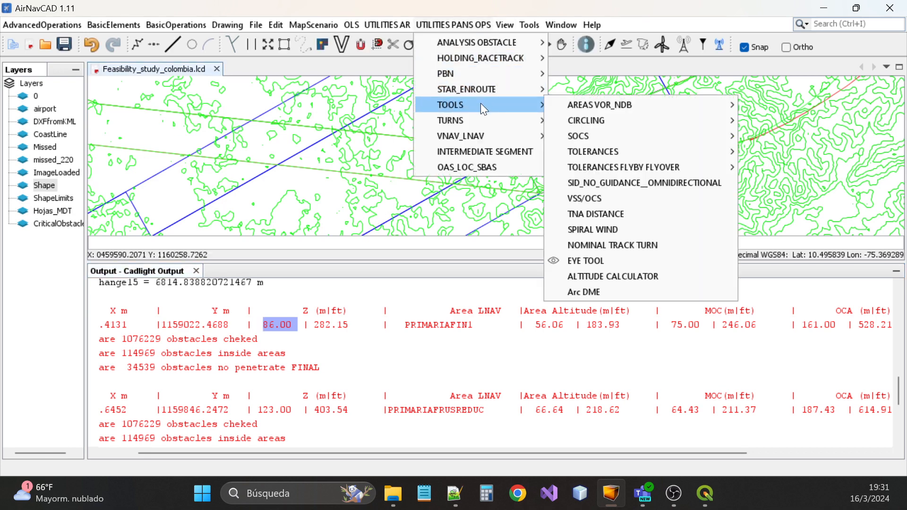
{"action": "left_click", "coordinate": [607, 261]}
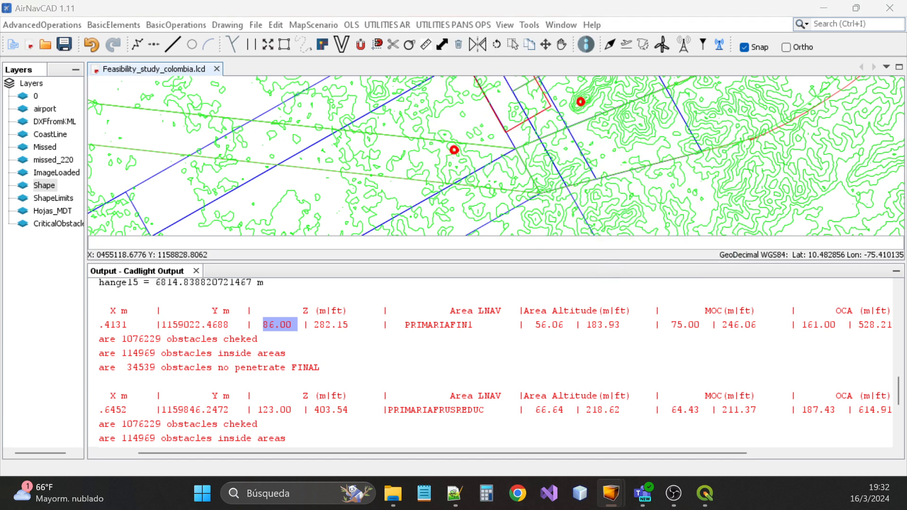
{"action": "left_click_drag", "start_coordinate": [645, 180], "coordinate": [642, 136]}
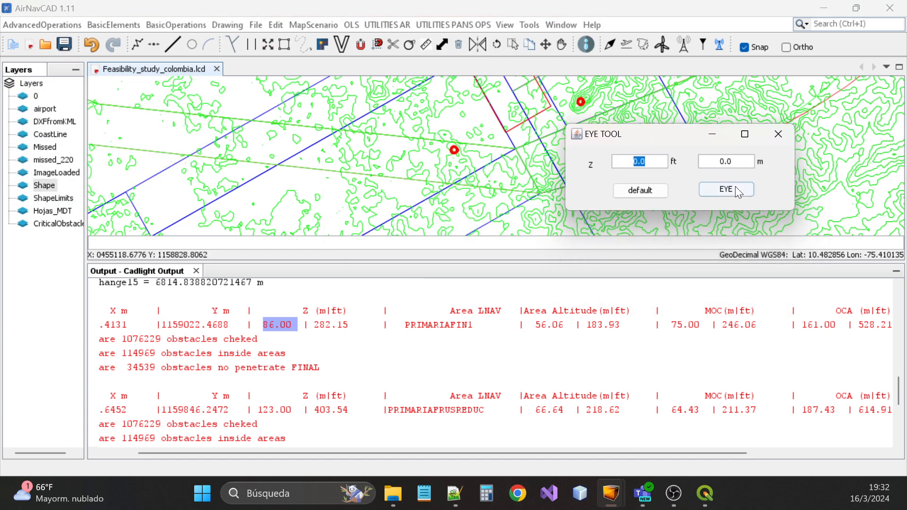
{"action": "key", "text": "Tab"}
{"action": "type", "text": "v"}
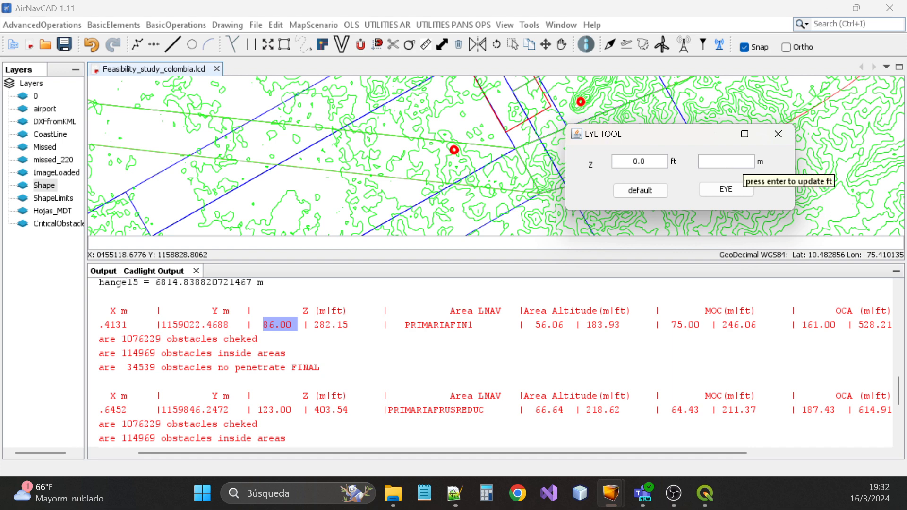
{"action": "type", "text": "6"}
{"action": "key", "text": "BackSpace"}
{"action": "type", "text": "86"}
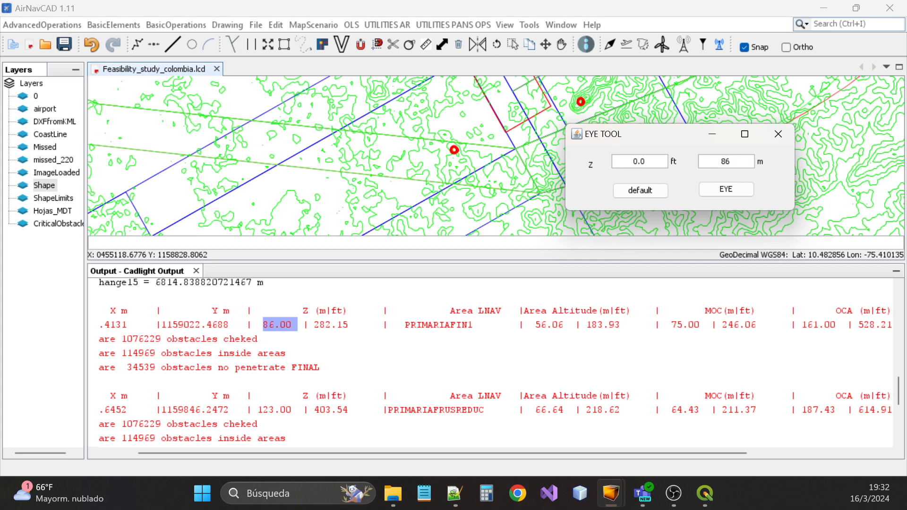
{"action": "key", "text": "Return"}
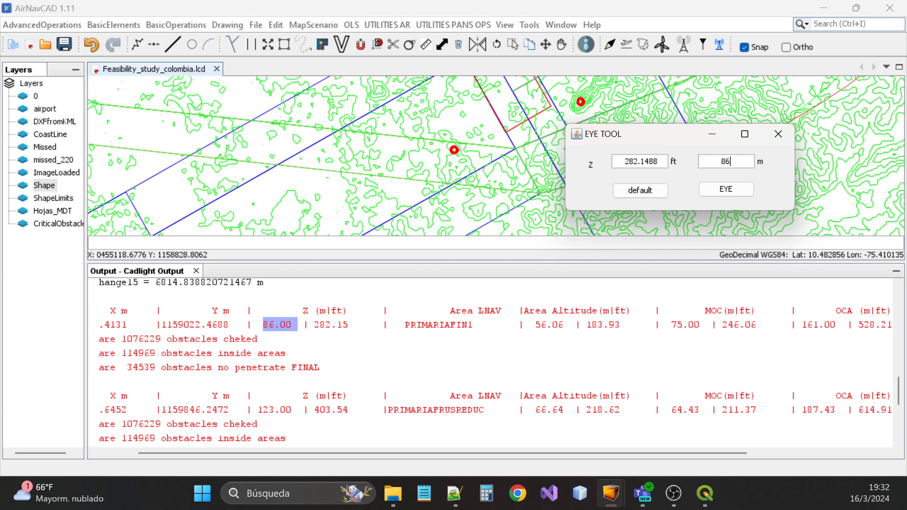
Show only terrain above 86 m and pick a point near the approach area's end
{"action": "left_click", "coordinate": [740, 189]}
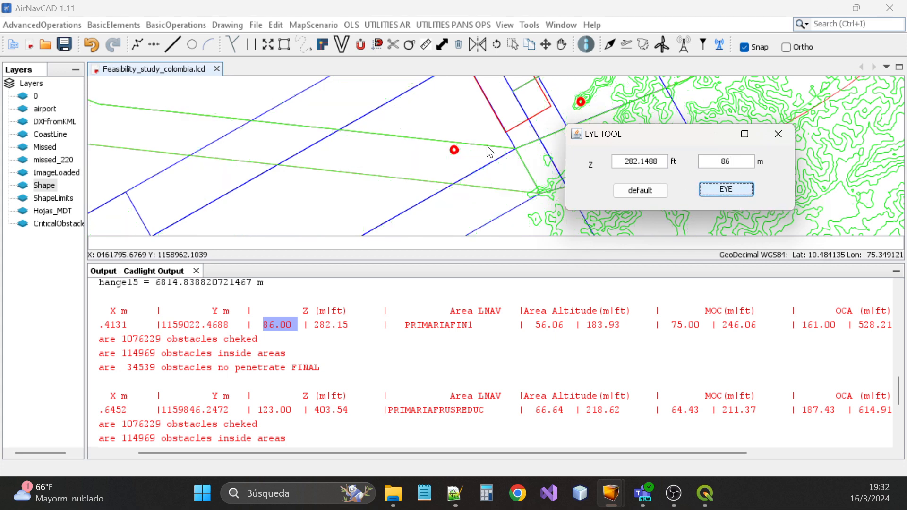
{"action": "scroll", "coordinate": [456, 149], "scroll_direction": "up", "scroll_amount": 4}
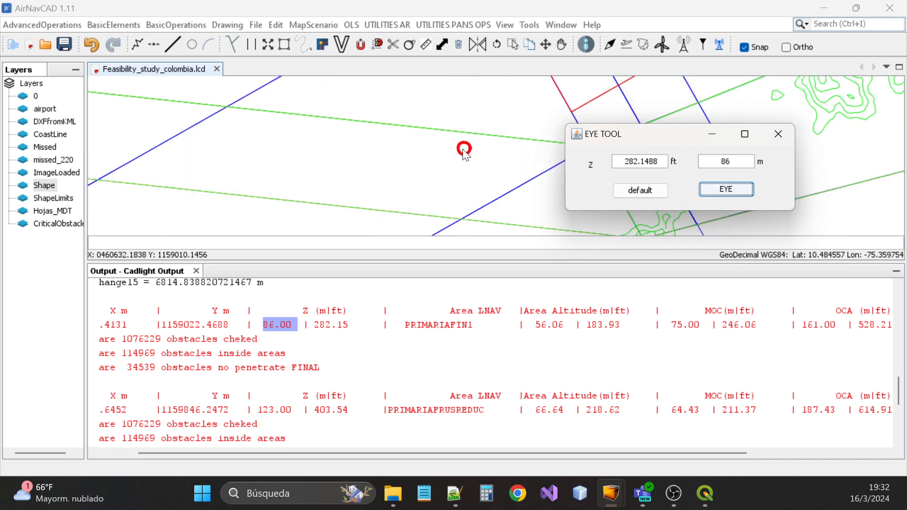
{"action": "scroll", "coordinate": [462, 151], "scroll_direction": "down", "scroll_amount": 1}
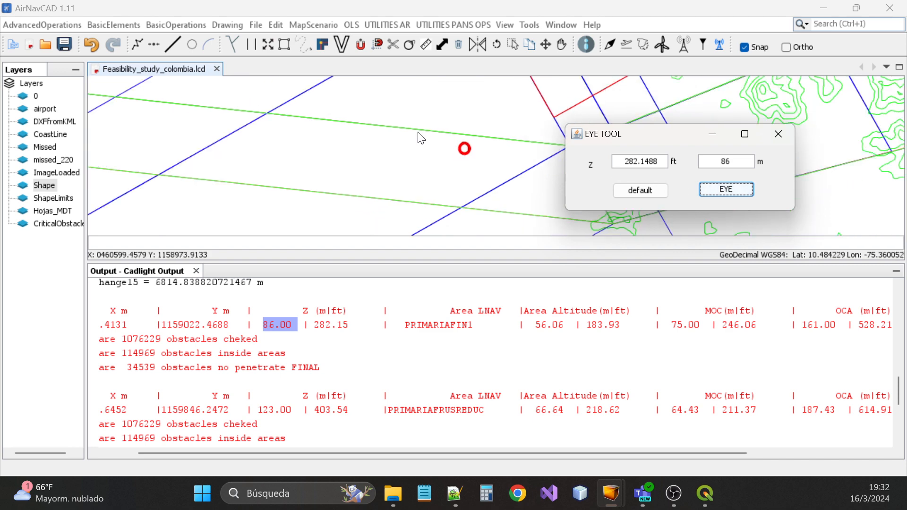
{"action": "scroll", "coordinate": [419, 137], "scroll_direction": "down", "scroll_amount": 3}
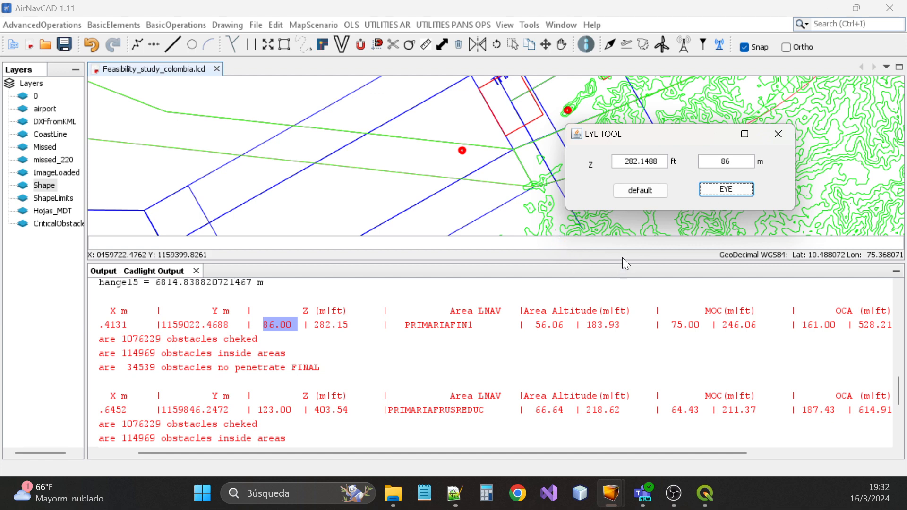
{"action": "scroll", "coordinate": [409, 145], "scroll_direction": "down", "scroll_amount": 5}
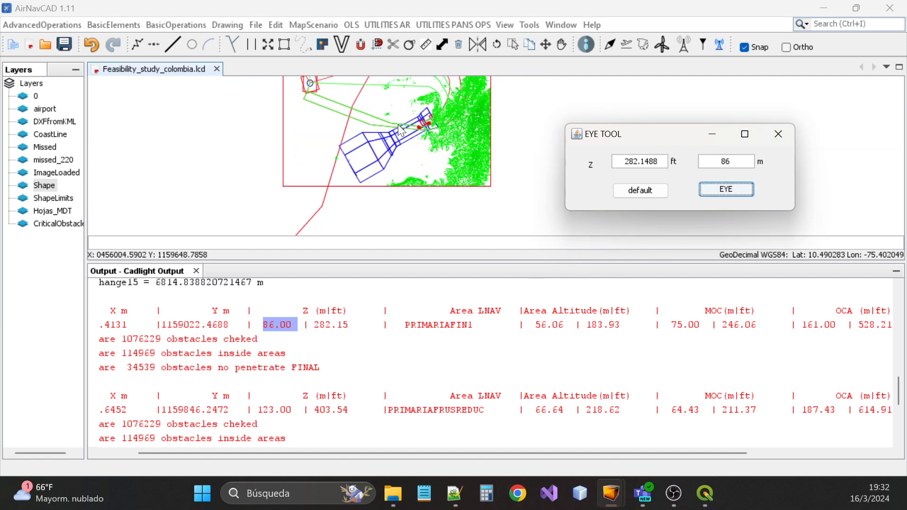
{"action": "scroll", "coordinate": [401, 130], "scroll_direction": "up", "scroll_amount": 2}
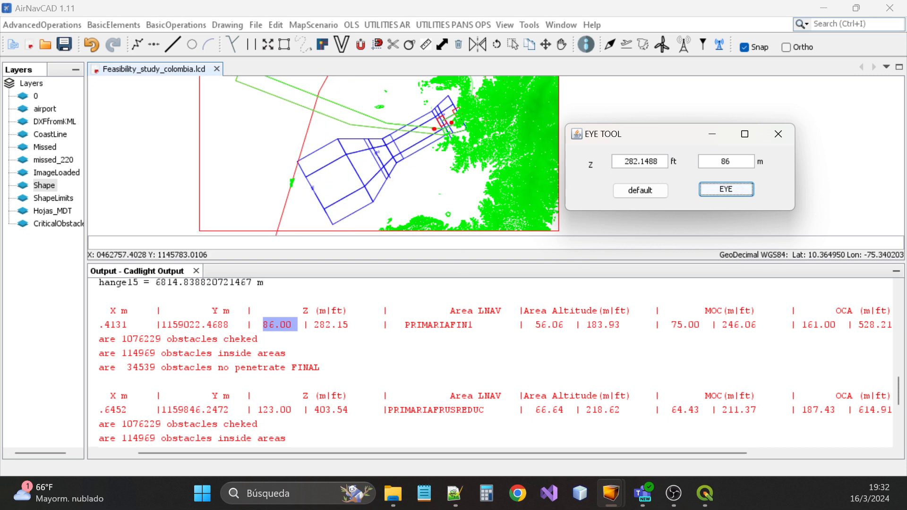
{"action": "left_click", "coordinate": [447, 132]}
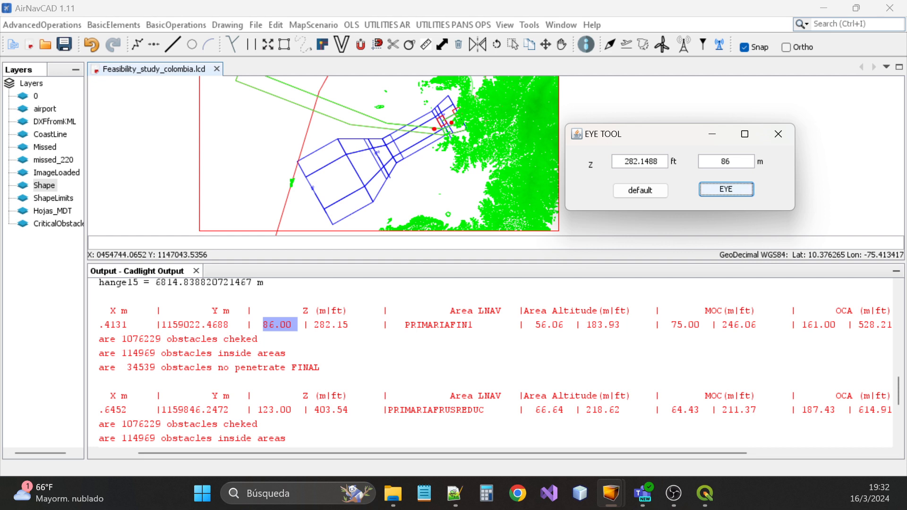
{"action": "double_click", "coordinate": [438, 325]}
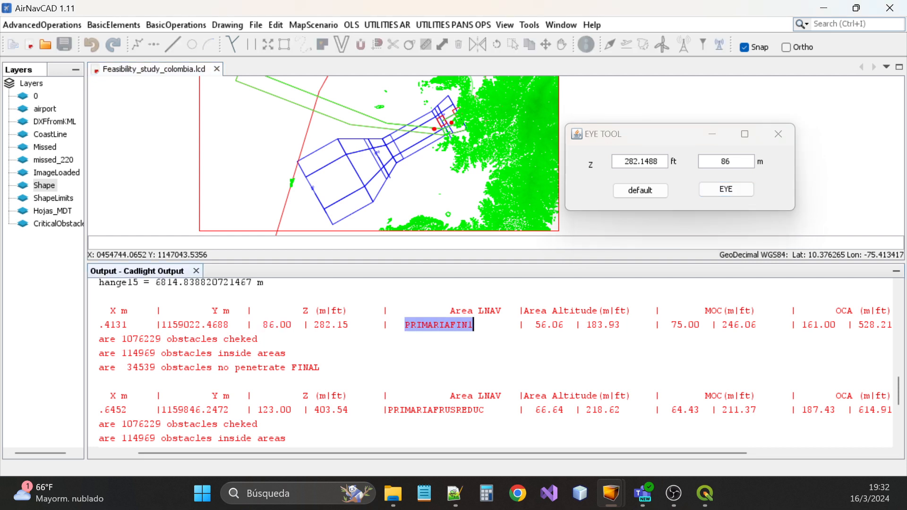
{"action": "left_click_drag", "start_coordinate": [622, 454], "coordinate": [730, 453]}
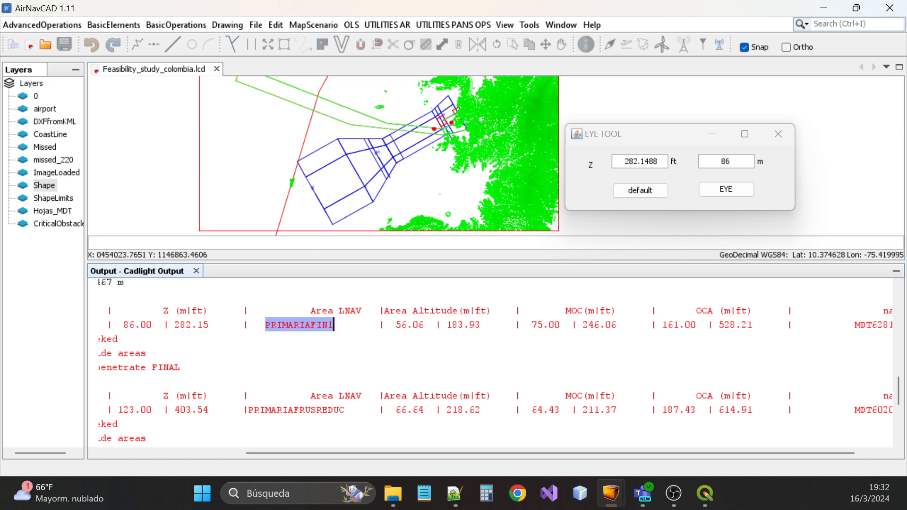
{"action": "left_click_drag", "start_coordinate": [787, 325], "coordinate": [719, 324]}
{"action": "left_click_drag", "start_coordinate": [553, 454], "coordinate": [336, 460]}
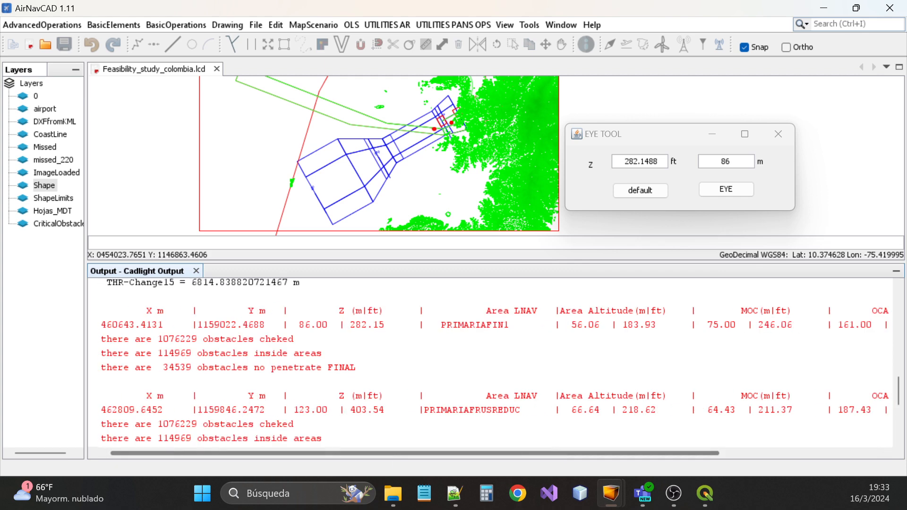
{"action": "scroll", "coordinate": [335, 378], "scroll_direction": "up", "scroll_amount": 4}
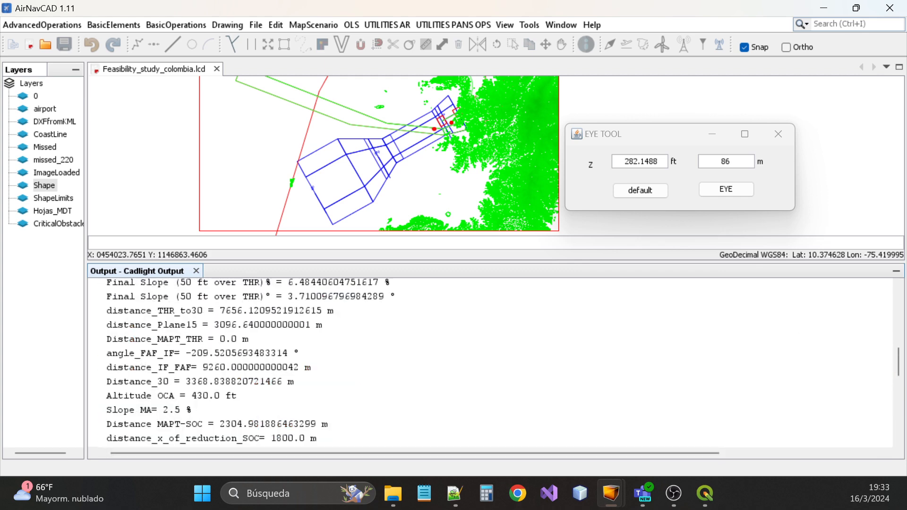
{"action": "left_click_drag", "start_coordinate": [190, 396], "coordinate": [235, 395]}
{"action": "scroll", "coordinate": [235, 395], "scroll_direction": "down", "scroll_amount": 5}
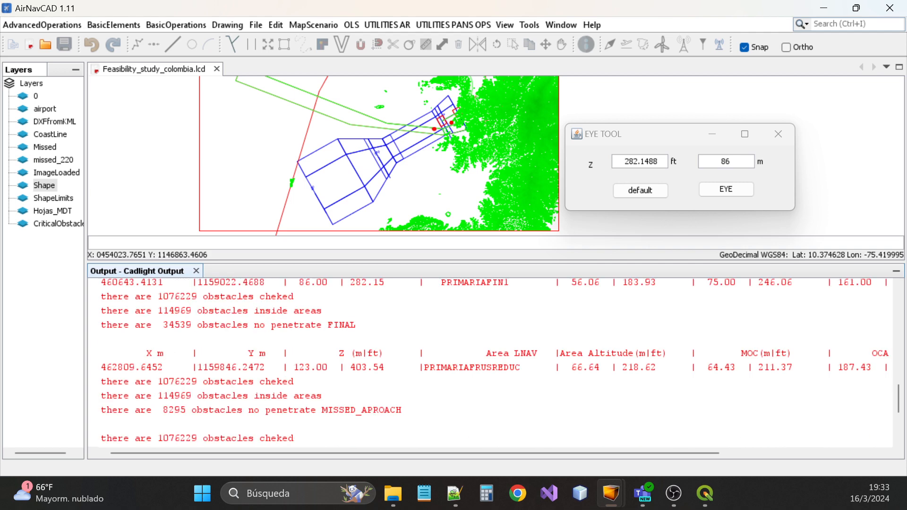
{"action": "scroll", "coordinate": [472, 359], "scroll_direction": "up", "scroll_amount": 2}
{"action": "scroll", "coordinate": [472, 359], "scroll_direction": "down", "scroll_amount": 1}
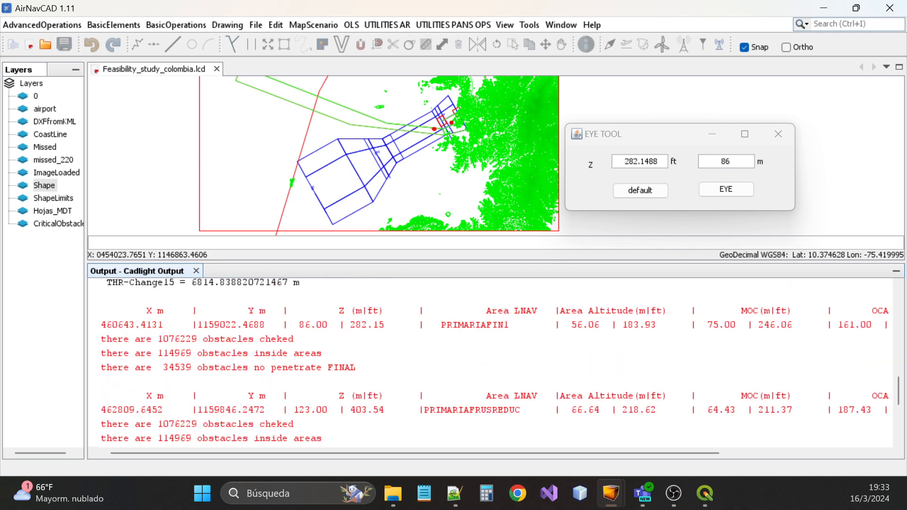
{"action": "left_click_drag", "start_coordinate": [604, 454], "coordinate": [745, 453]}
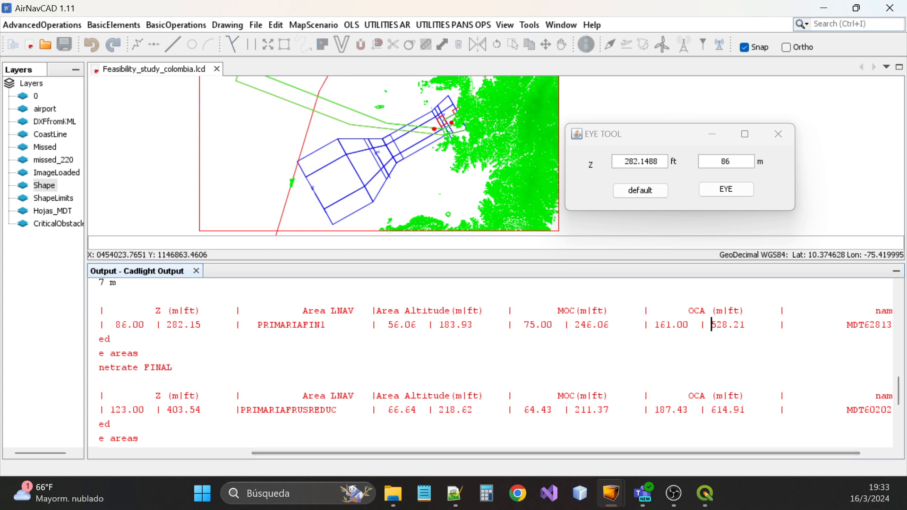
{"action": "left_click_drag", "start_coordinate": [711, 324], "coordinate": [780, 324]}
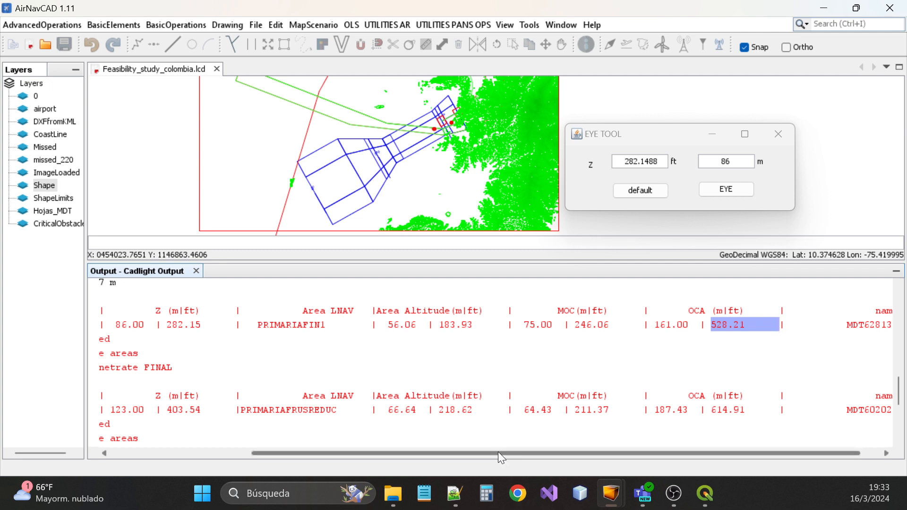
{"action": "left_click_drag", "start_coordinate": [498, 452], "coordinate": [316, 464]}
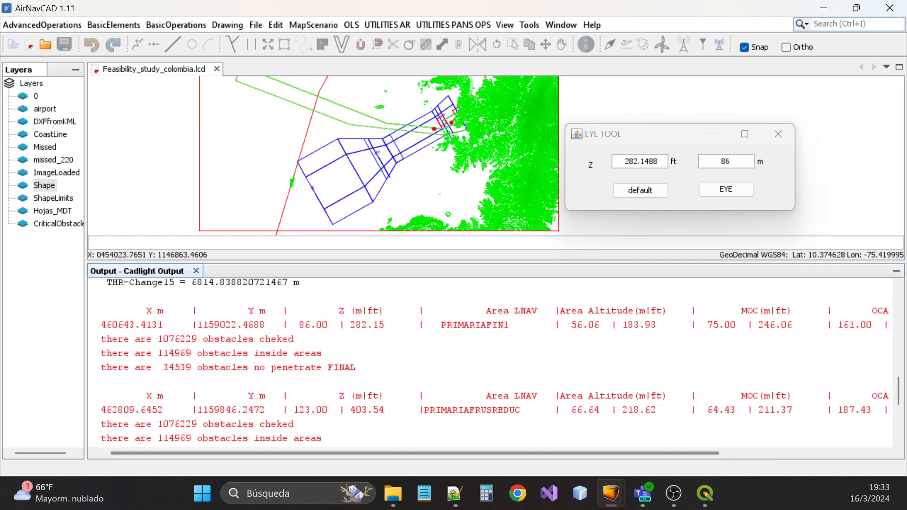
{"action": "left_click_drag", "start_coordinate": [489, 455], "coordinate": [573, 453]}
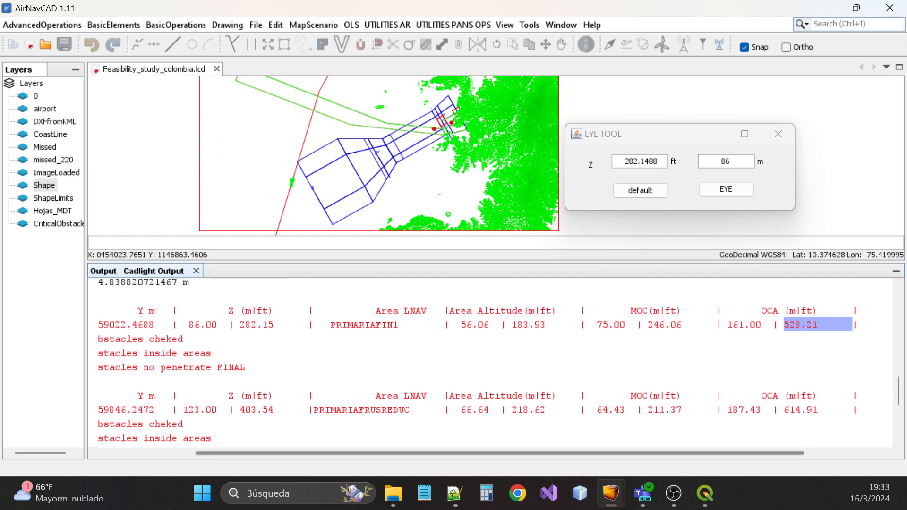
{"action": "left_click_drag", "start_coordinate": [445, 410], "coordinate": [319, 410]}
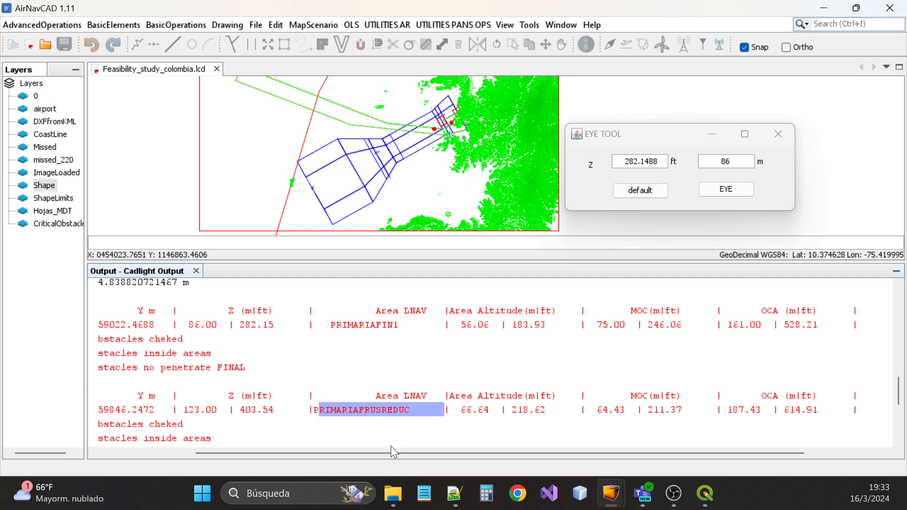
{"action": "left_click_drag", "start_coordinate": [396, 453], "coordinate": [471, 453]}
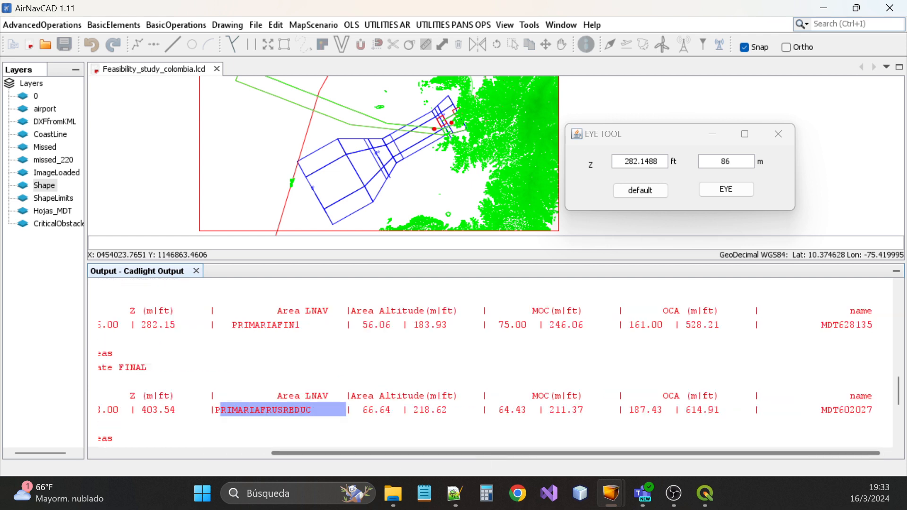
{"action": "left_click_drag", "start_coordinate": [755, 410], "coordinate": [686, 409]}
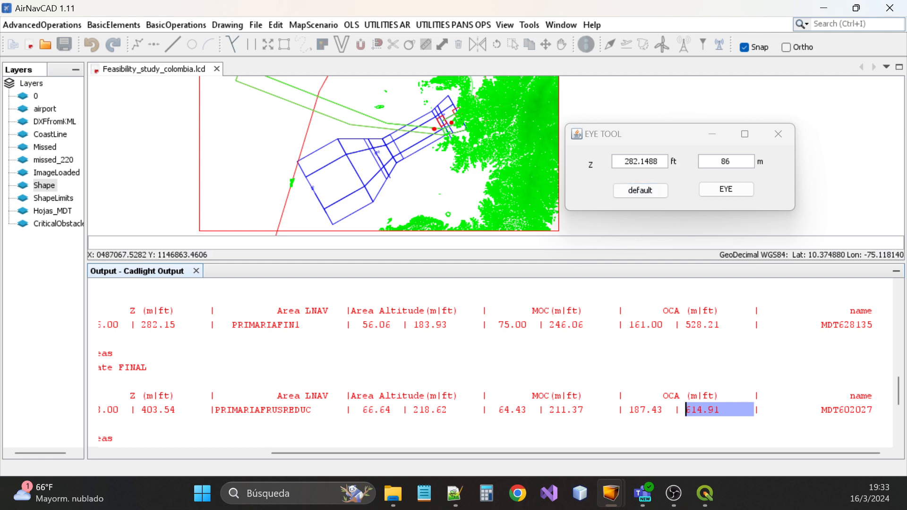
Try 55 m, then 66 m in the EYE TOOL and display terrain above 66 m
{"action": "left_click", "coordinate": [723, 161]}
{"action": "double_click", "coordinate": [726, 161]}
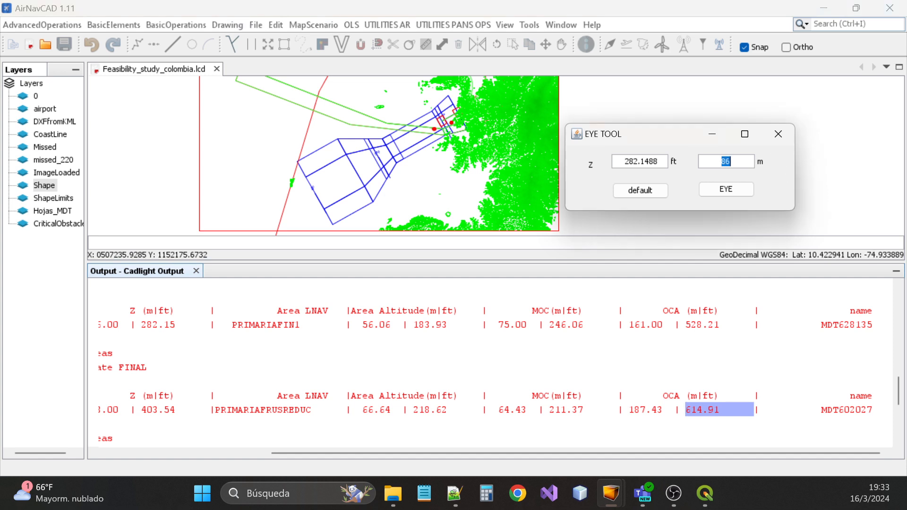
{"action": "type", "text": "55"}
{"action": "key", "text": "Return"}
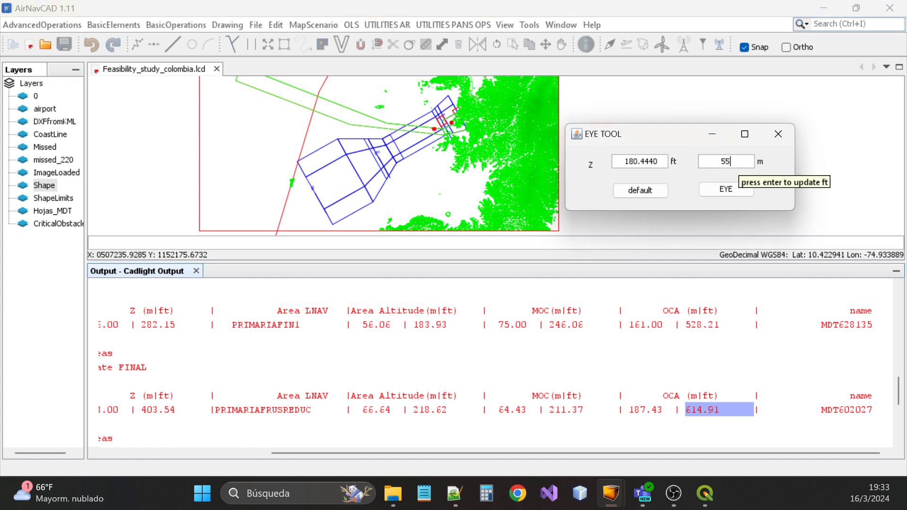
{"action": "key", "text": "BackSpace"}
{"action": "key", "text": "BackSpace"}
{"action": "type", "text": "66"}
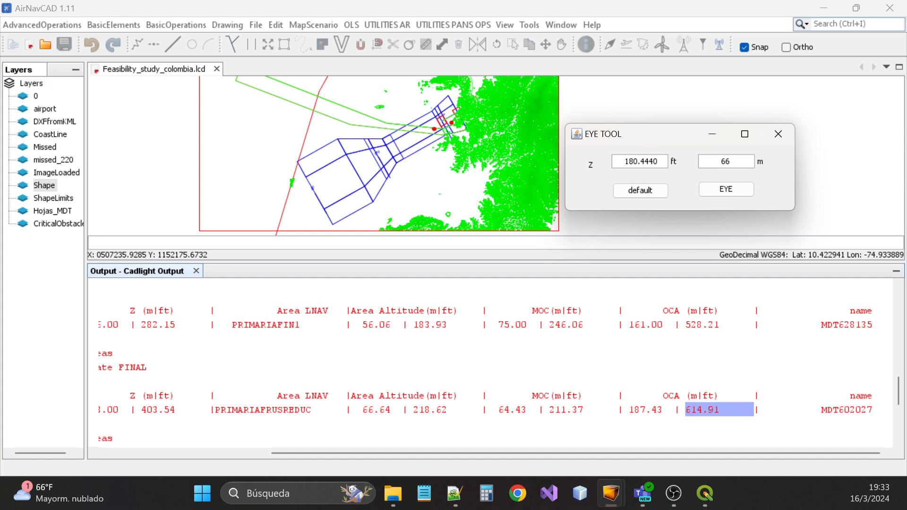
{"action": "key", "text": "Return"}
{"action": "left_click", "coordinate": [720, 192]}
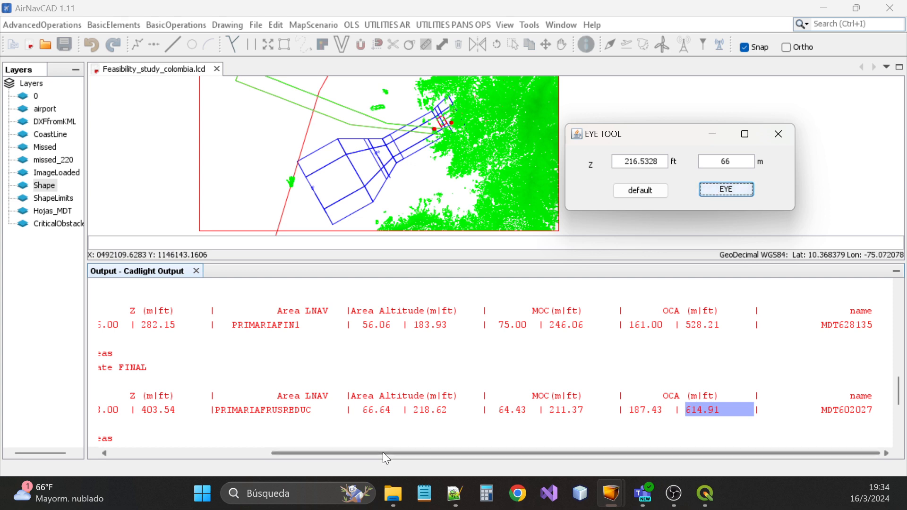
Set the height to the 123.00 obstacle elevation (123 m, 403.5384 ft) and display terrain above it
{"action": "left_click_drag", "start_coordinate": [384, 454], "coordinate": [323, 460]}
{"action": "left_click_drag", "start_coordinate": [164, 411], "coordinate": [204, 410]}
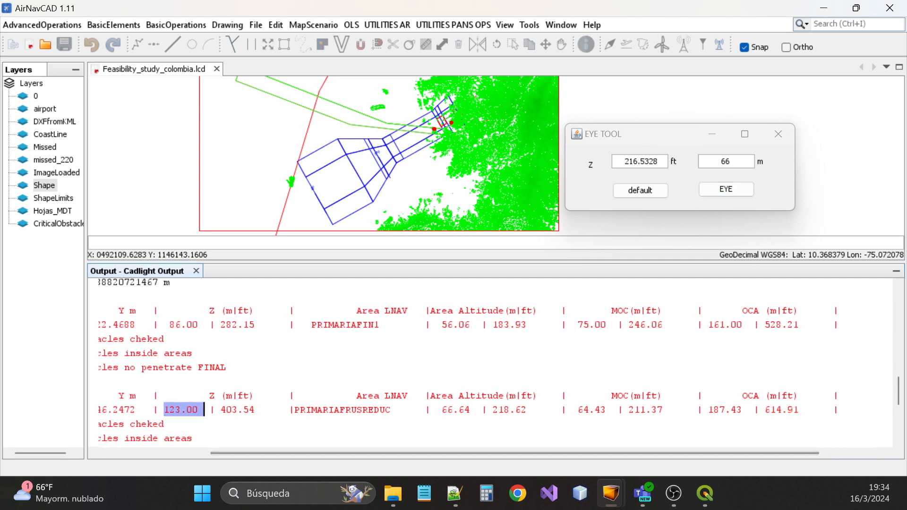
{"action": "left_click", "coordinate": [722, 162]}
{"action": "double_click", "coordinate": [723, 162]}
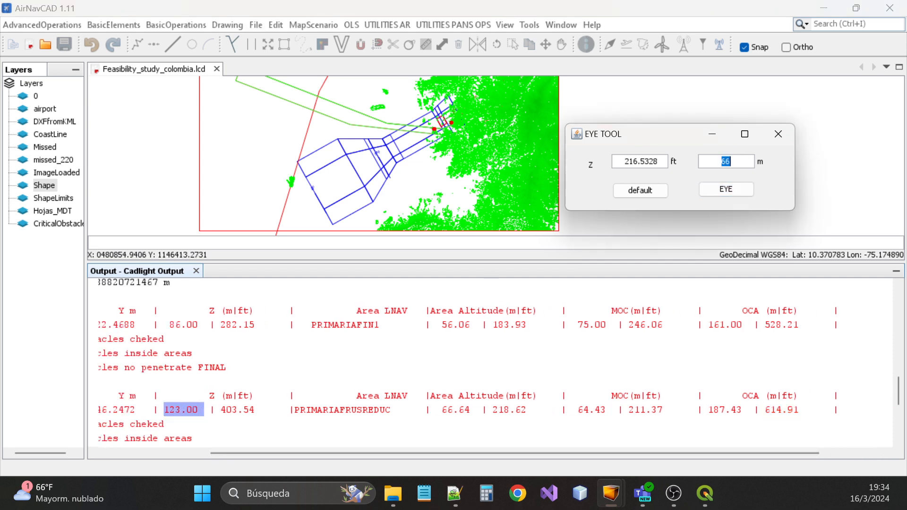
{"action": "type", "text": "123"}
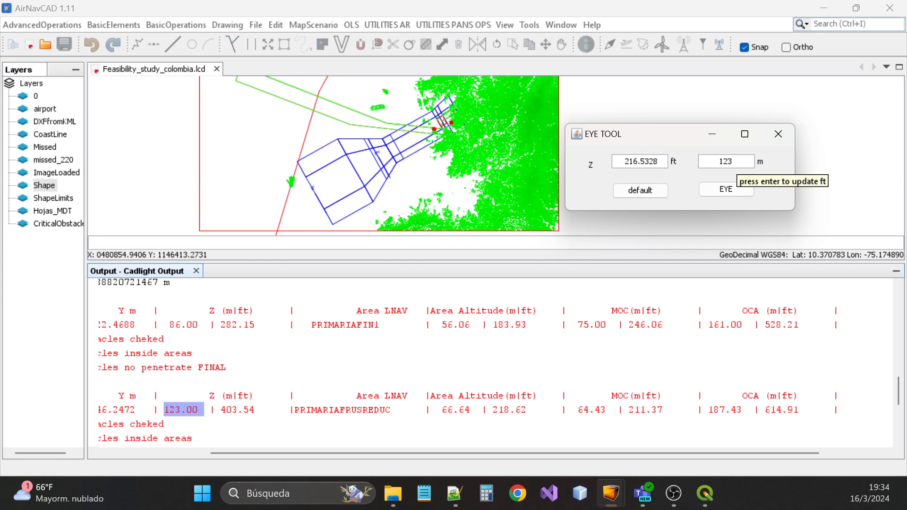
{"action": "key", "text": "Return"}
{"action": "left_click", "coordinate": [739, 191]}
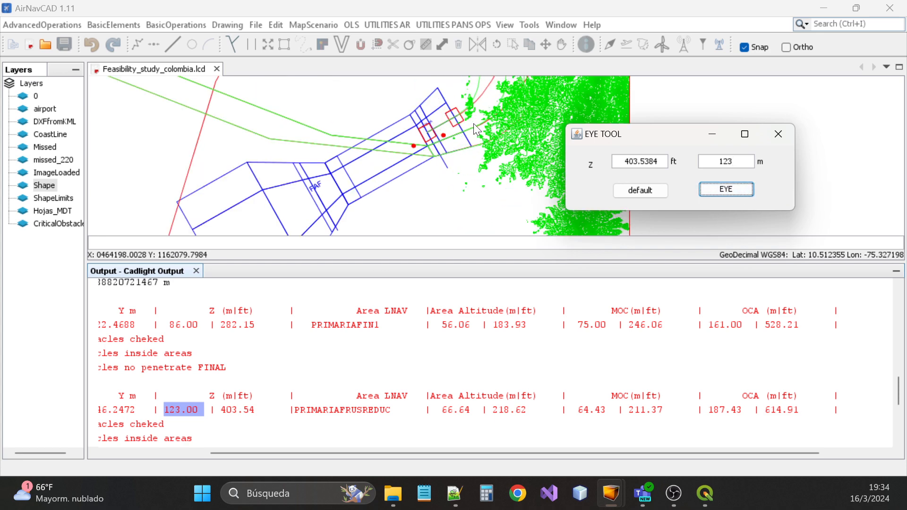
Zoom onto the small green obstacle polygon and select it
{"action": "scroll", "coordinate": [474, 124], "scroll_direction": "up", "scroll_amount": 3}
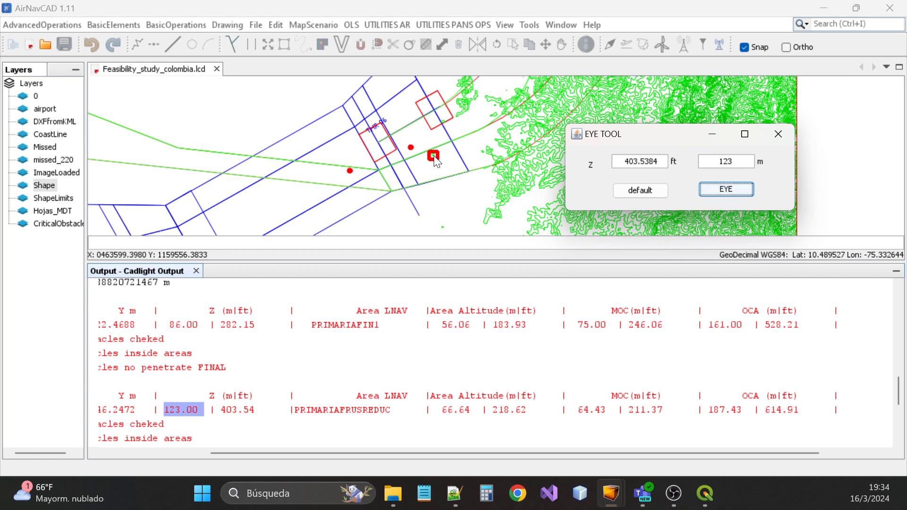
{"action": "scroll", "coordinate": [437, 162], "scroll_direction": "up", "scroll_amount": 5}
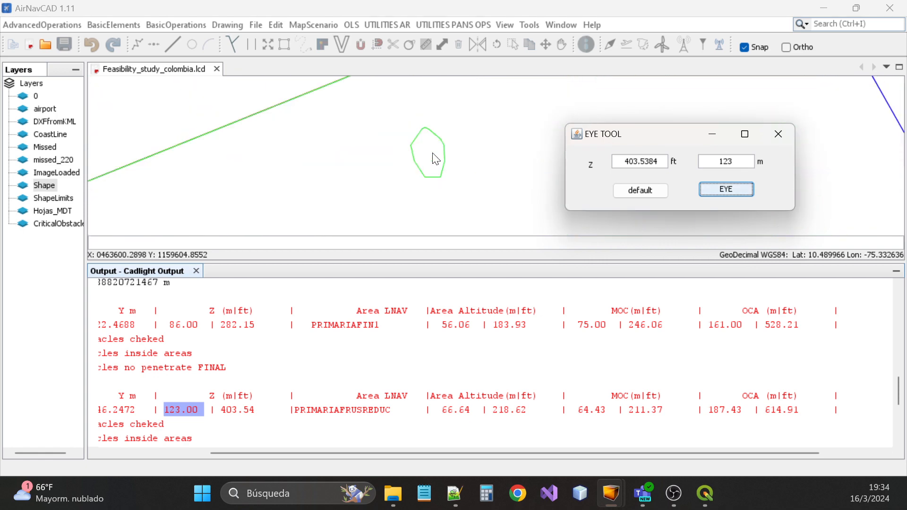
{"action": "left_click", "coordinate": [437, 151]}
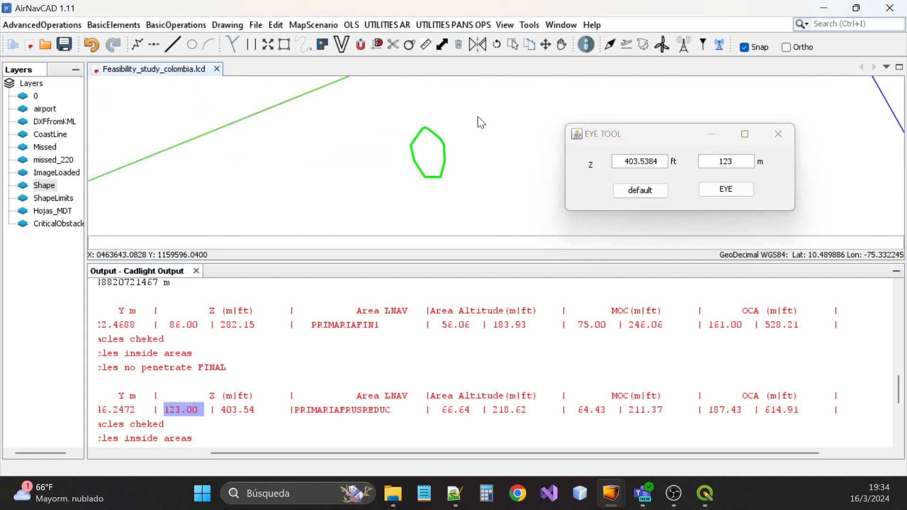
Inspect the green polygon's geometric properties, then close the details
{"action": "left_click", "coordinate": [587, 45]}
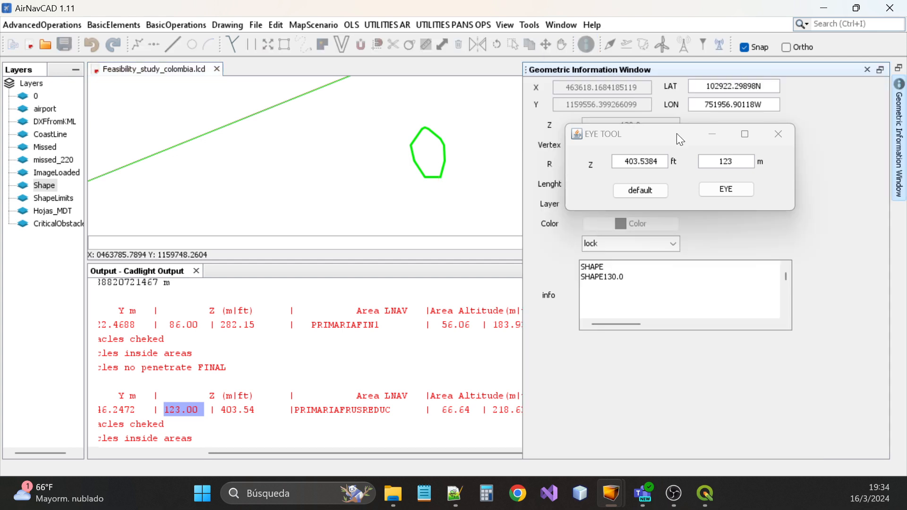
{"action": "left_click_drag", "start_coordinate": [680, 140], "coordinate": [676, 182]}
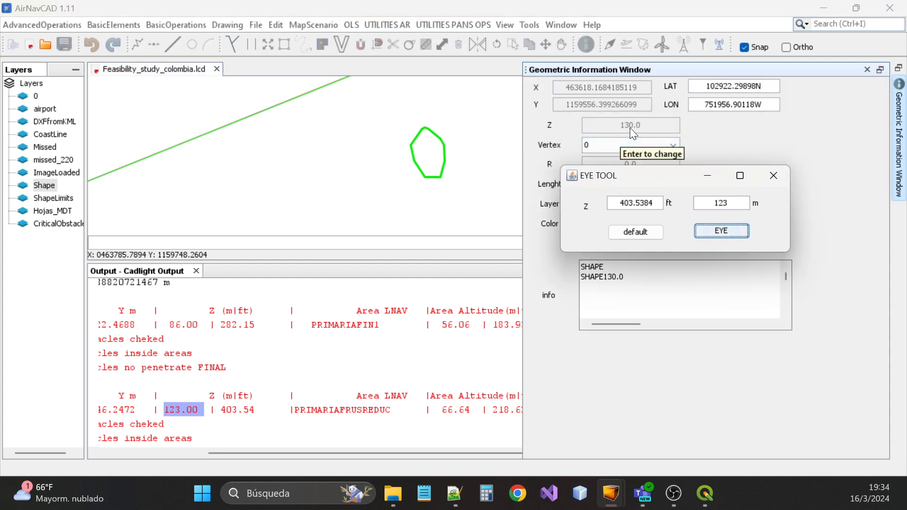
{"action": "left_click", "coordinate": [868, 70]}
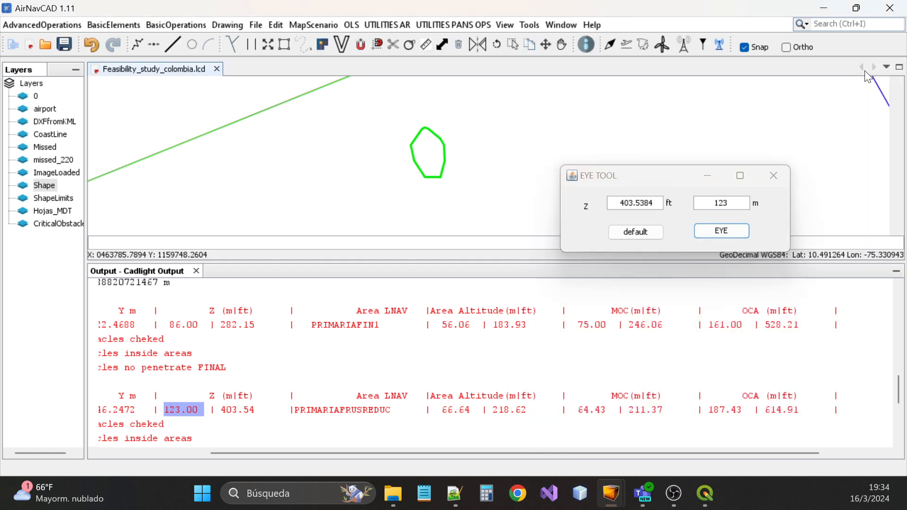
Locate the PRIMARIAFRUSREDUC row and select its 614.91 OCA value in the output
{"action": "scroll", "coordinate": [443, 207], "scroll_direction": "down", "scroll_amount": 1}
{"action": "scroll", "coordinate": [442, 207], "scroll_direction": "down", "scroll_amount": 1}
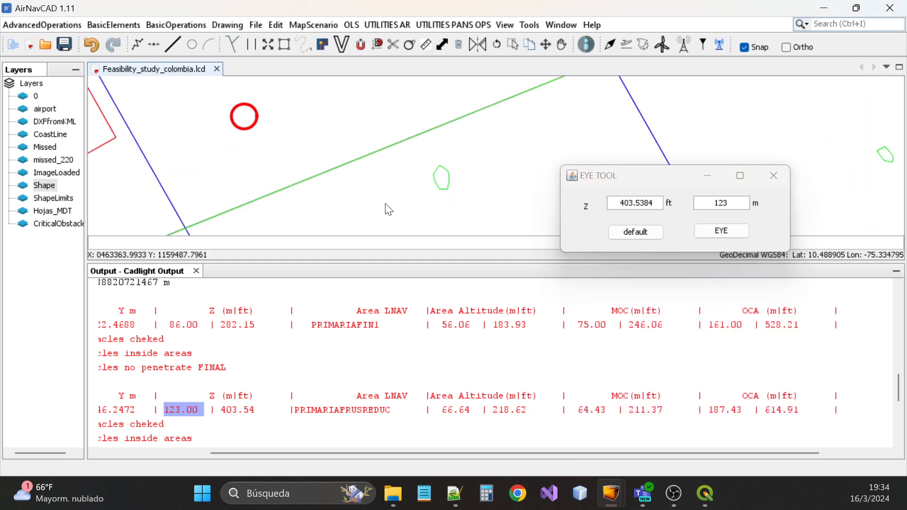
{"action": "scroll", "coordinate": [385, 205], "scroll_direction": "down", "scroll_amount": 3}
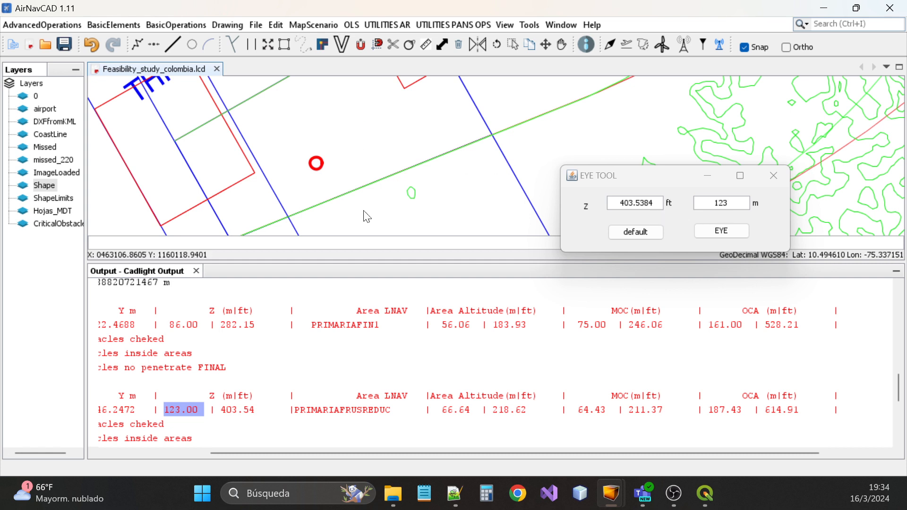
{"action": "scroll", "coordinate": [411, 179], "scroll_direction": "down", "scroll_amount": 3}
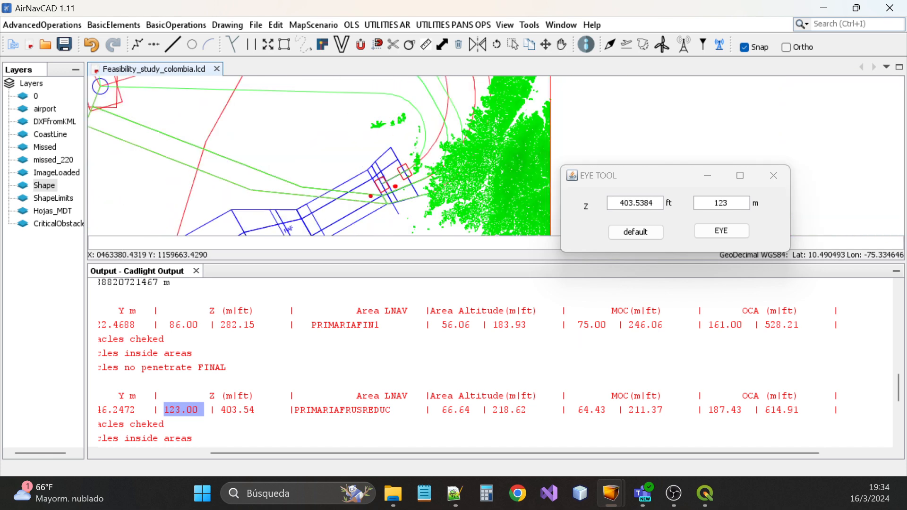
{"action": "left_click_drag", "start_coordinate": [765, 410], "coordinate": [800, 409]}
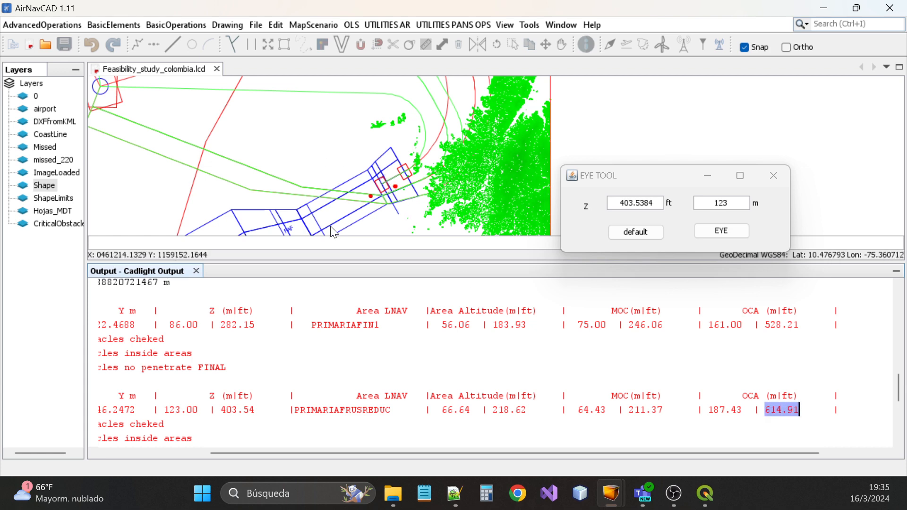
{"action": "scroll", "coordinate": [494, 360], "scroll_direction": "down", "scroll_amount": 3}
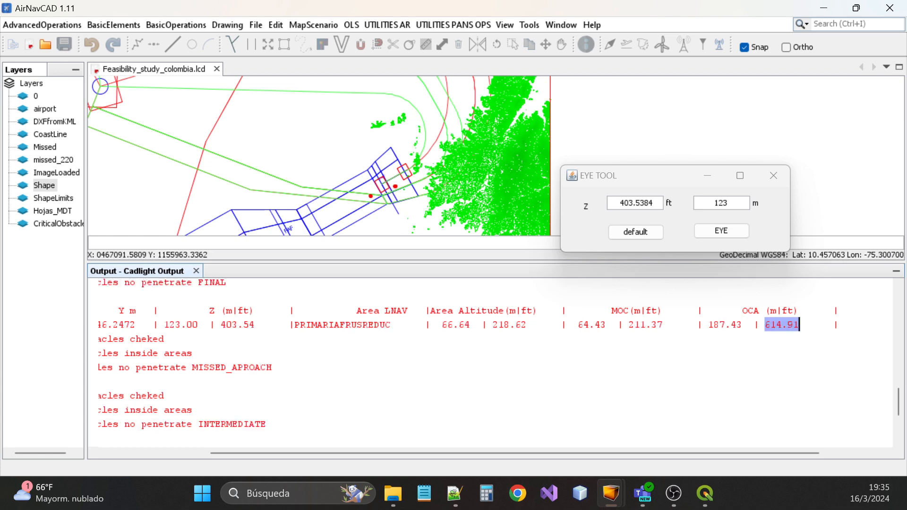
{"action": "scroll", "coordinate": [494, 360], "scroll_direction": "up", "scroll_amount": 1}
{"action": "scroll", "coordinate": [494, 360], "scroll_direction": "down", "scroll_amount": 3}
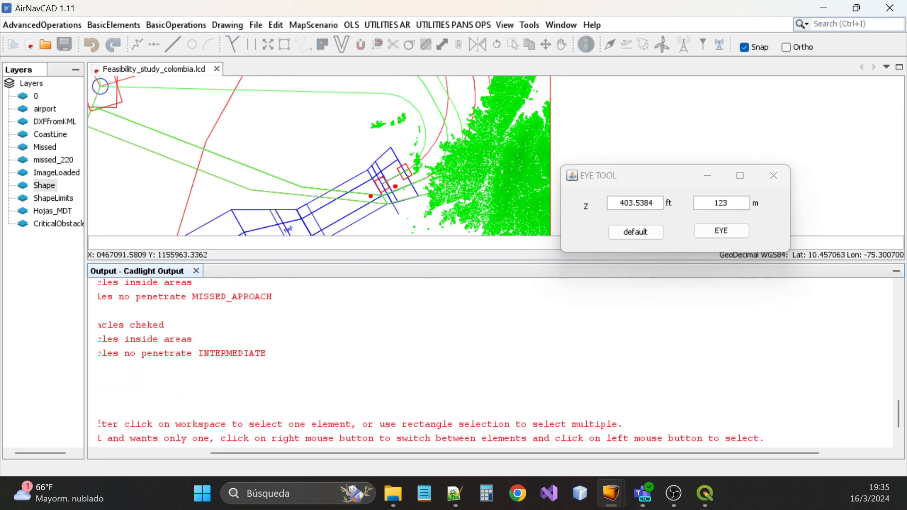
{"action": "left_click_drag", "start_coordinate": [517, 452], "coordinate": [380, 454]}
{"action": "scroll", "coordinate": [379, 407], "scroll_direction": "down", "scroll_amount": 1}
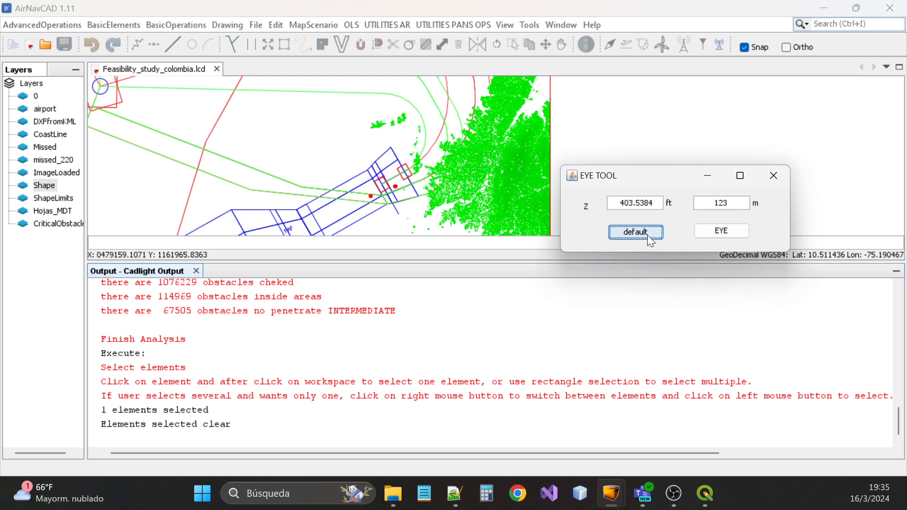
Reset and close the EYE TOOL, then make the Shape layer invisible
{"action": "left_click", "coordinate": [703, 230]}
{"action": "left_click", "coordinate": [774, 175]}
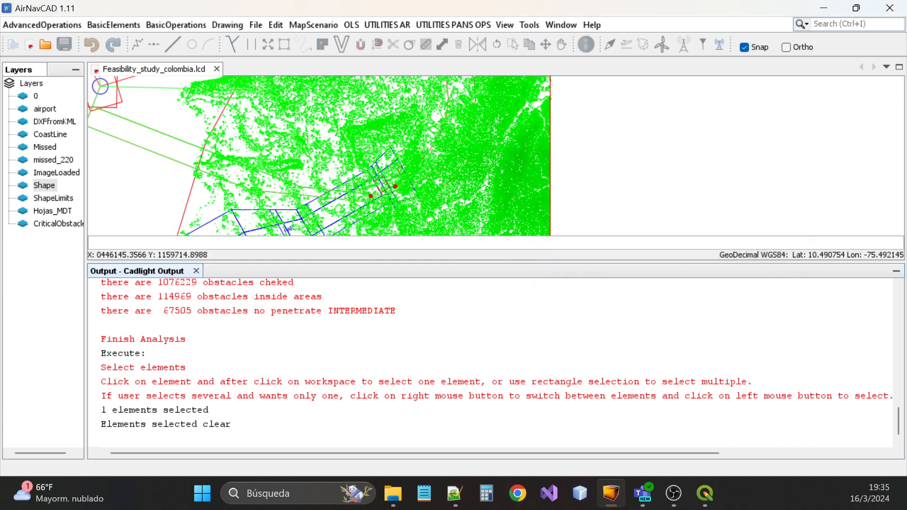
{"action": "right_click", "coordinate": [47, 186]}
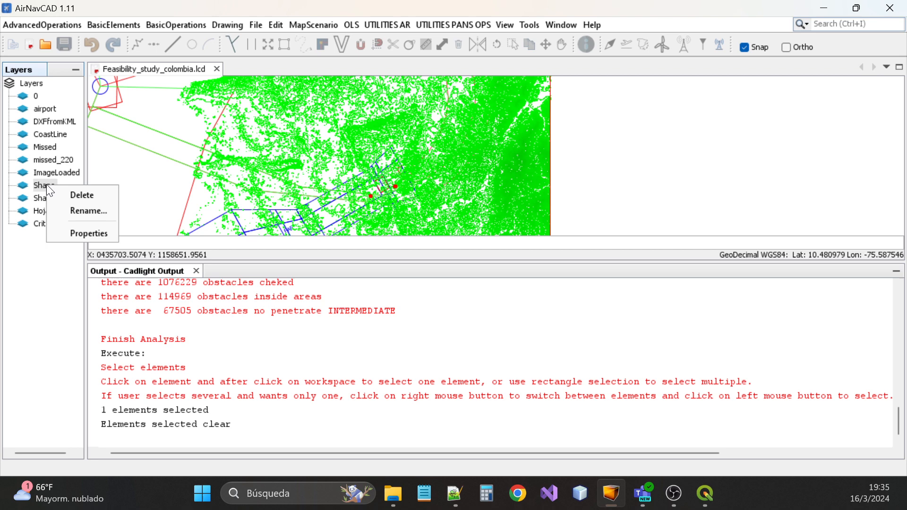
{"action": "left_click", "coordinate": [89, 233]}
{"action": "left_click", "coordinate": [233, 284]}
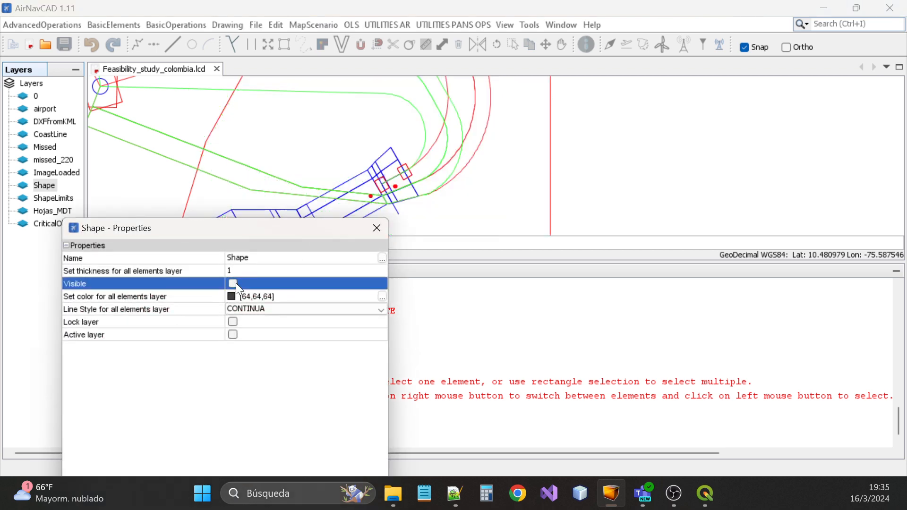
{"action": "left_click", "coordinate": [377, 229]}
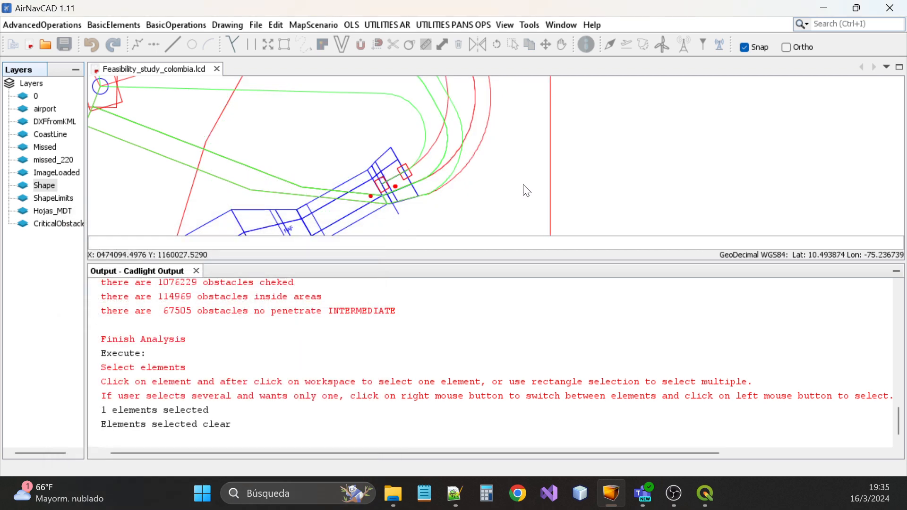
Zoom to the red critical obstacles inside the blue missed-approach area near the turn
{"action": "scroll", "coordinate": [477, 198], "scroll_direction": "down", "scroll_amount": 3}
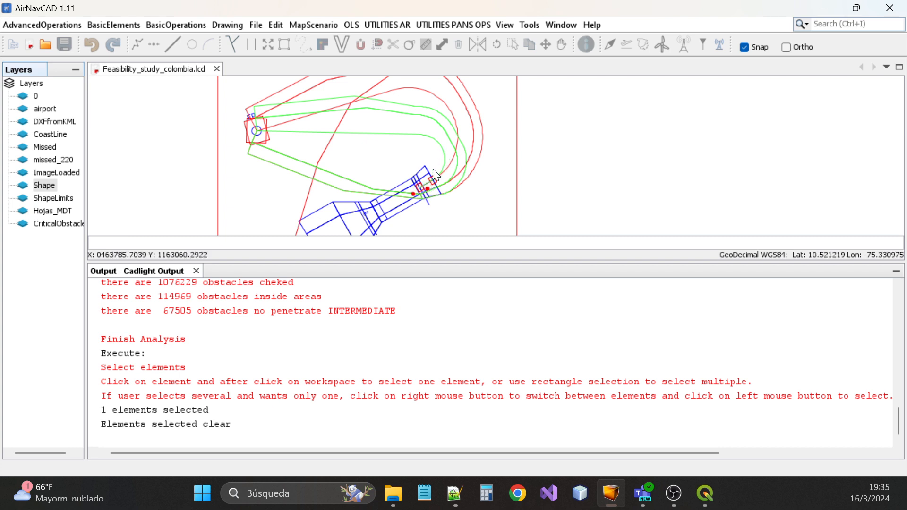
{"action": "scroll", "coordinate": [423, 191], "scroll_direction": "up", "scroll_amount": 3}
{"action": "scroll", "coordinate": [427, 197], "scroll_direction": "up", "scroll_amount": 1}
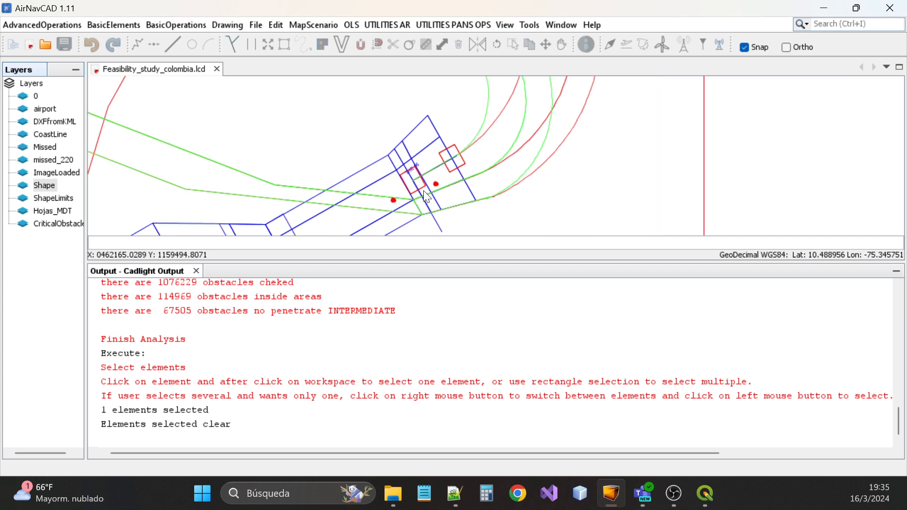
{"action": "scroll", "coordinate": [427, 198], "scroll_direction": "up", "scroll_amount": 1}
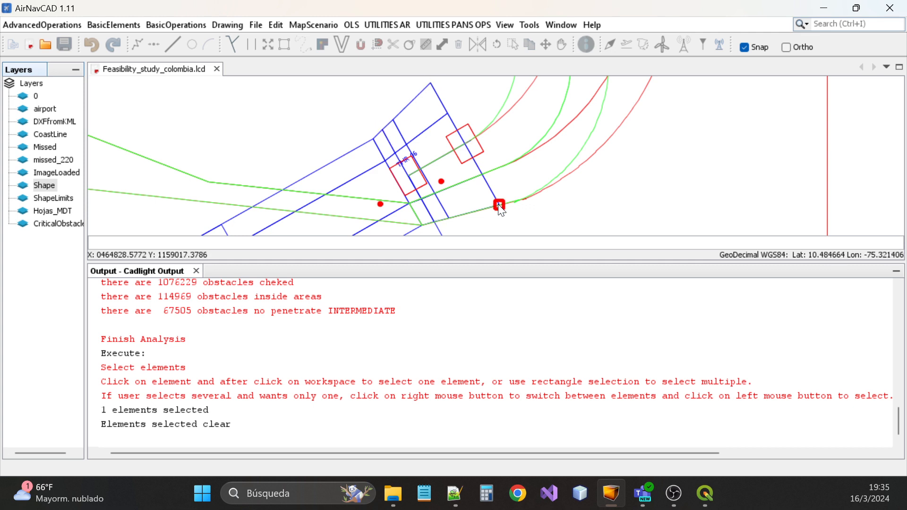
{"action": "scroll", "coordinate": [502, 212], "scroll_direction": "down", "scroll_amount": 2}
{"action": "scroll", "coordinate": [473, 179], "scroll_direction": "up", "scroll_amount": 2}
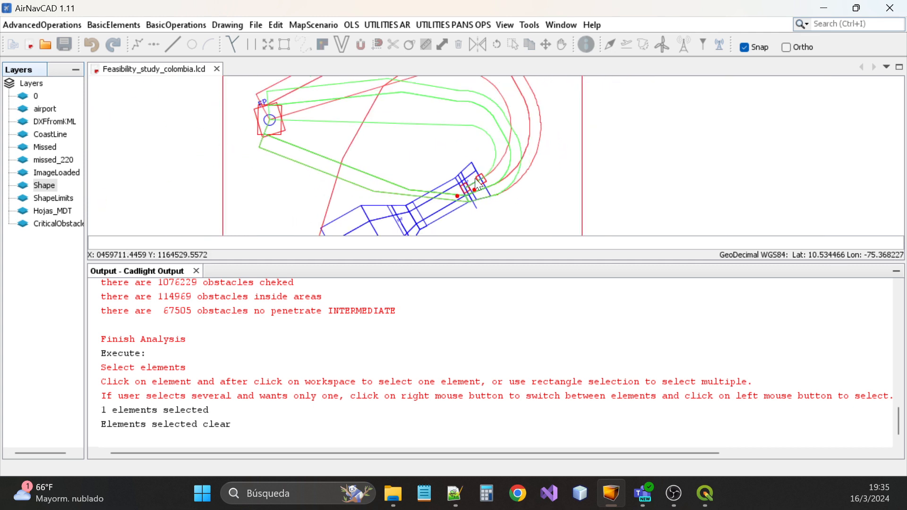
{"action": "left_click", "coordinate": [250, 69]}
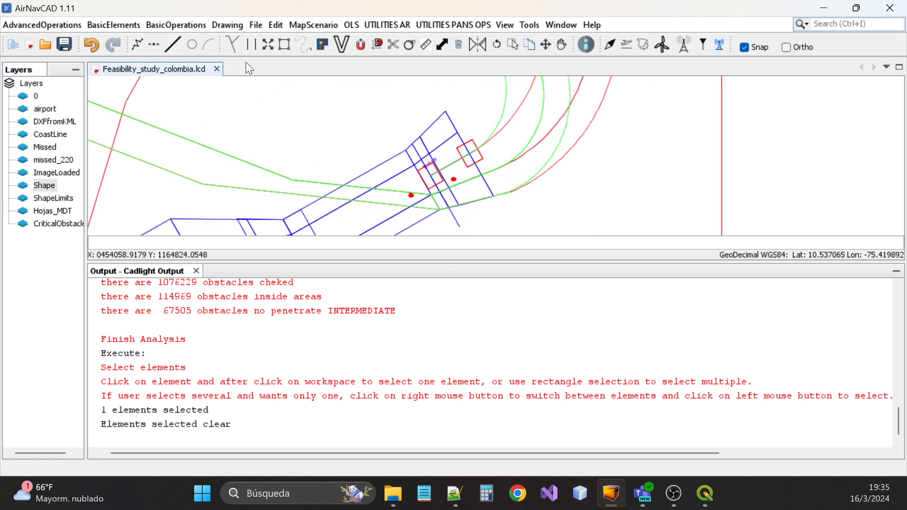
Trace a polyline through the end section's bottom, upper-left, top and right corners, closing at the start
{"action": "left_click", "coordinate": [141, 41]}
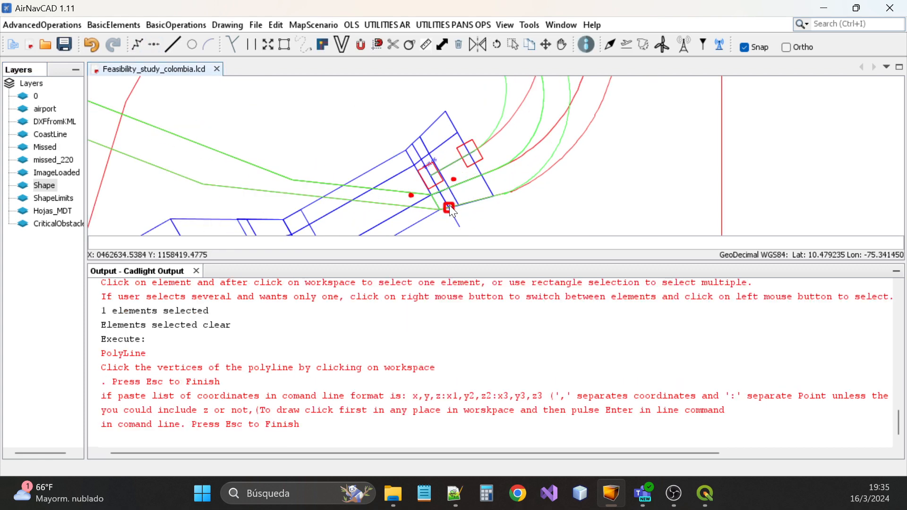
{"action": "scroll", "coordinate": [431, 177], "scroll_direction": "up", "scroll_amount": 2}
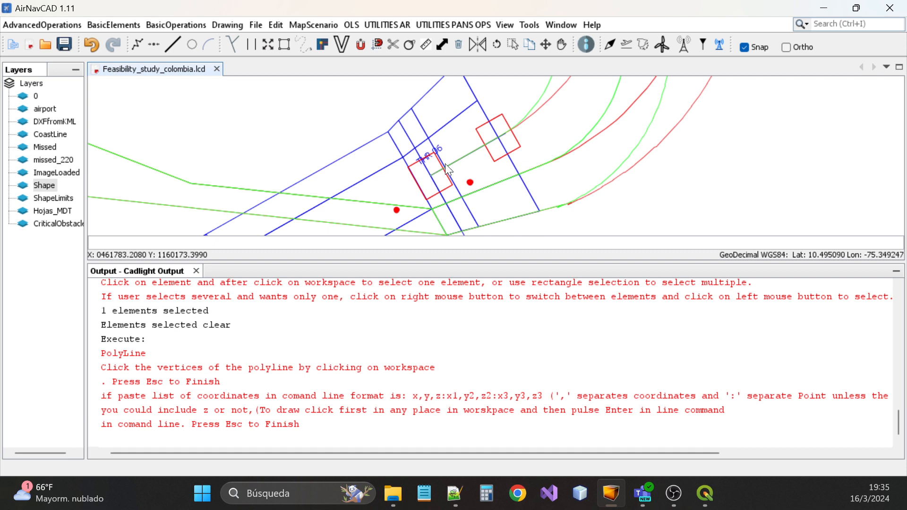
{"action": "left_click", "coordinate": [463, 232]}
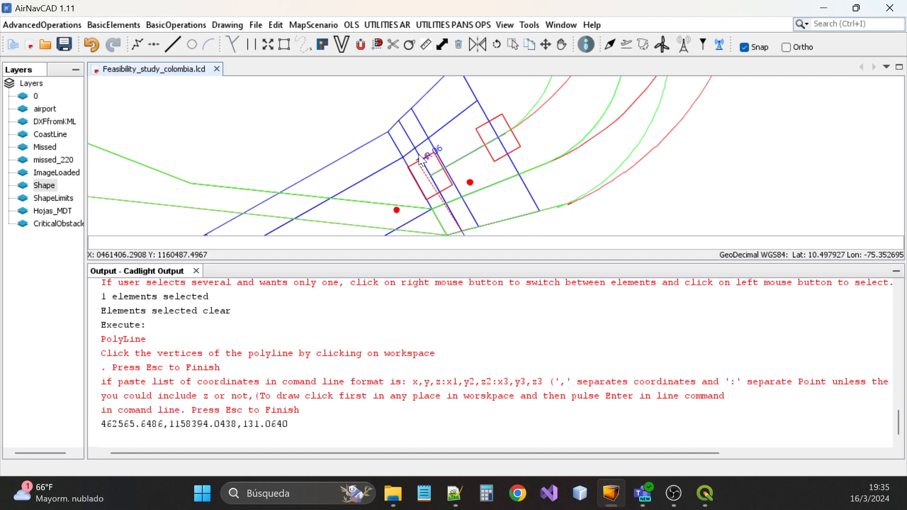
{"action": "left_click", "coordinate": [399, 122]}
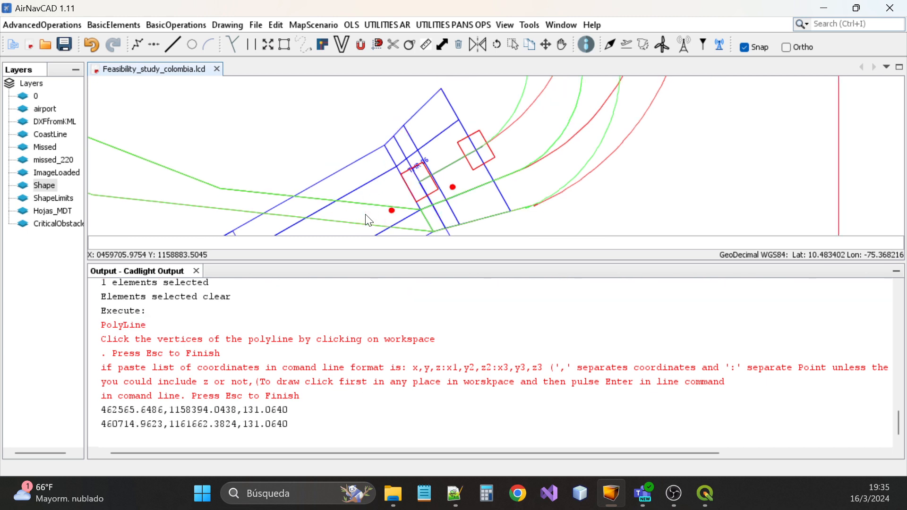
{"action": "scroll", "coordinate": [371, 208], "scroll_direction": "down", "scroll_amount": 1}
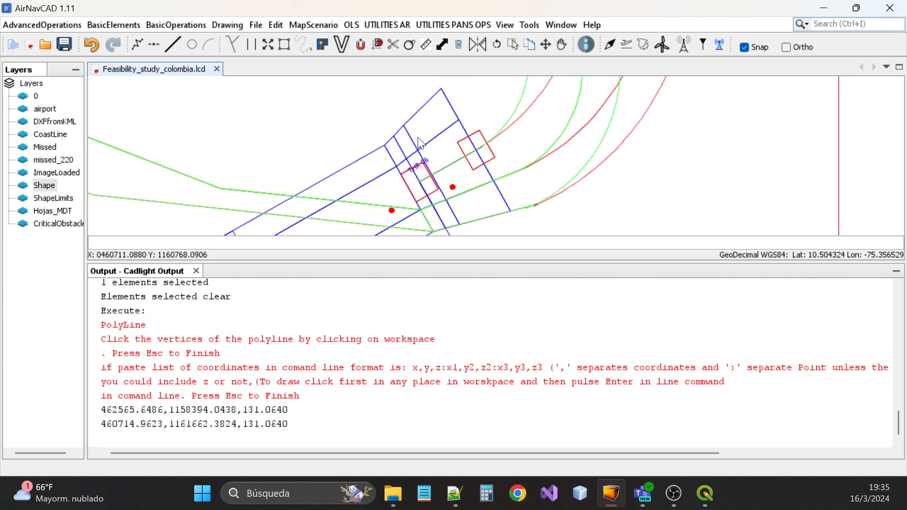
{"action": "left_click", "coordinate": [444, 94]}
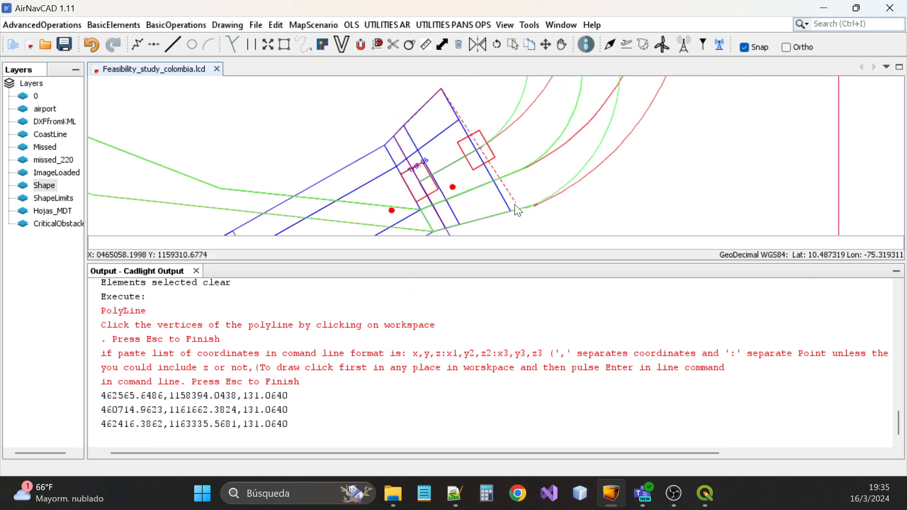
{"action": "left_click", "coordinate": [513, 216]}
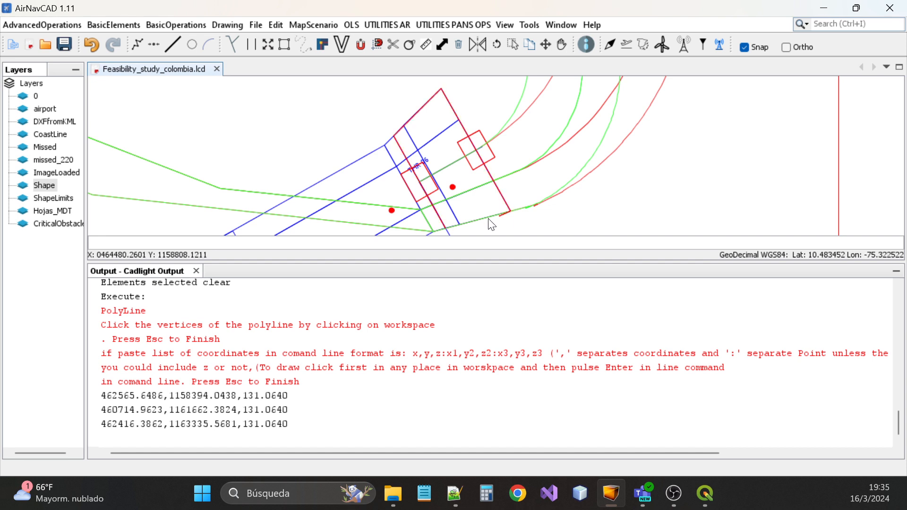
{"action": "left_click", "coordinate": [444, 226]}
{"action": "key", "text": "Escape"}
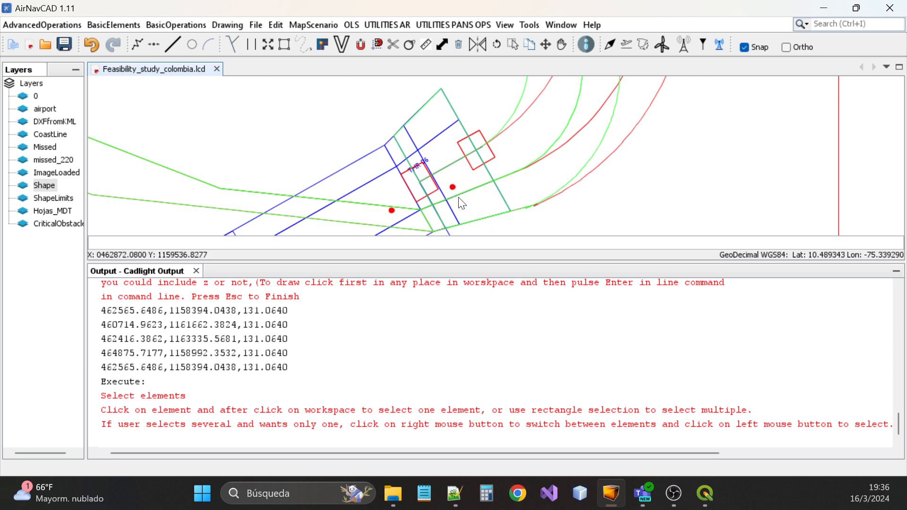
Hide layer 0 and the DXFfromKML layer
{"action": "double_click", "coordinate": [35, 95]}
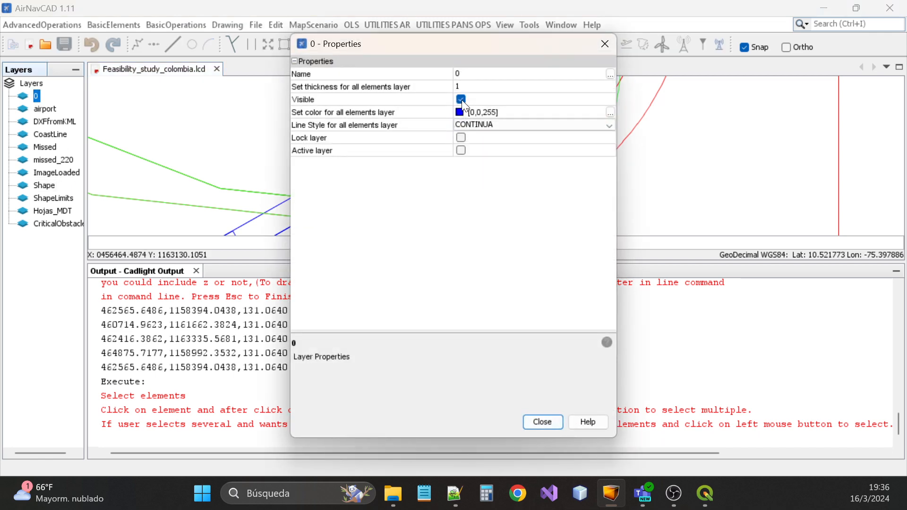
{"action": "left_click", "coordinate": [461, 99]}
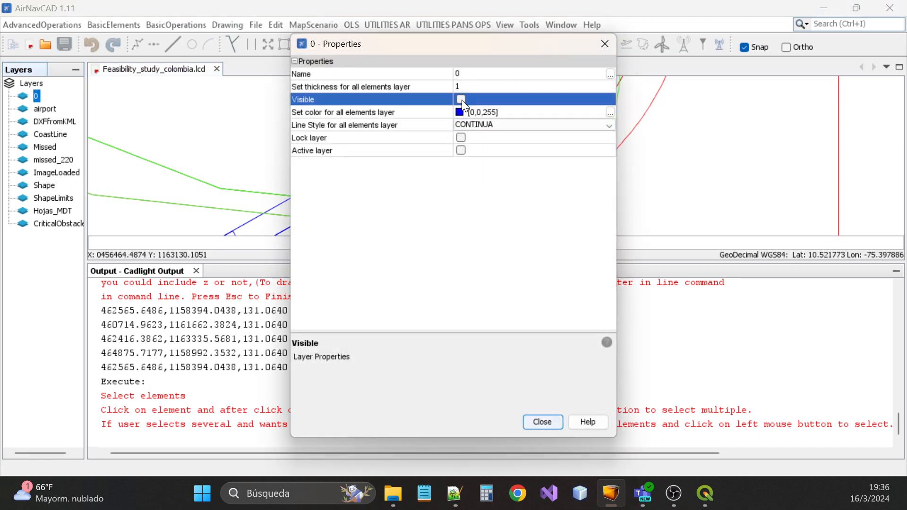
{"action": "left_click", "coordinate": [604, 44]}
{"action": "double_click", "coordinate": [55, 124]}
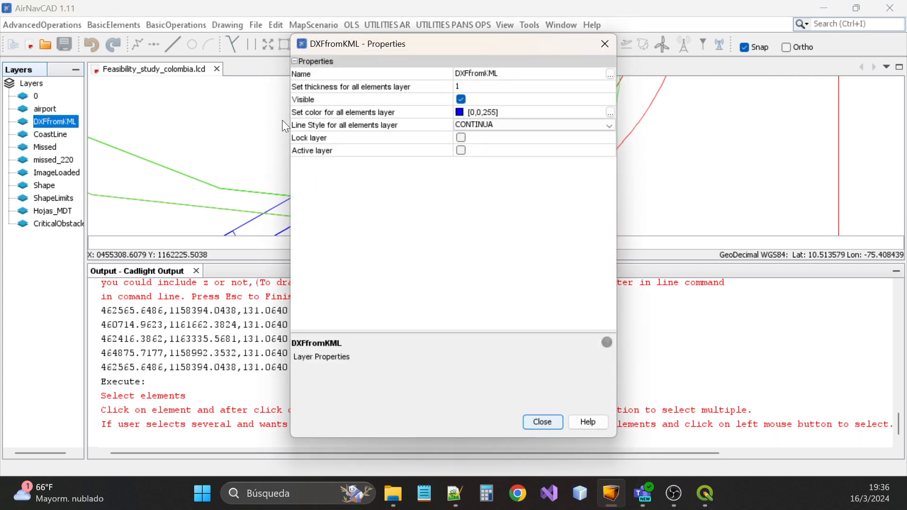
{"action": "left_click", "coordinate": [462, 100]}
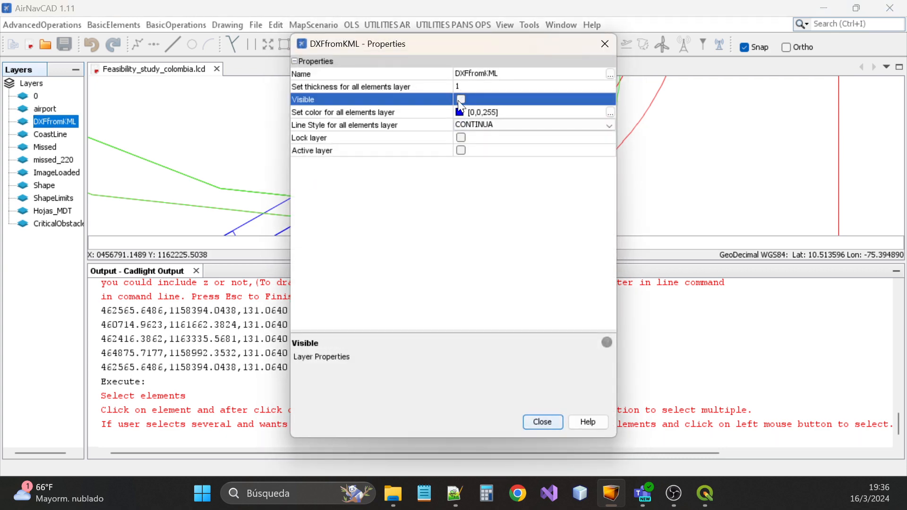
{"action": "left_click", "coordinate": [604, 45]}
Select the blue rectangle outline and inspect its geometric details
{"action": "left_click", "coordinate": [352, 154]}
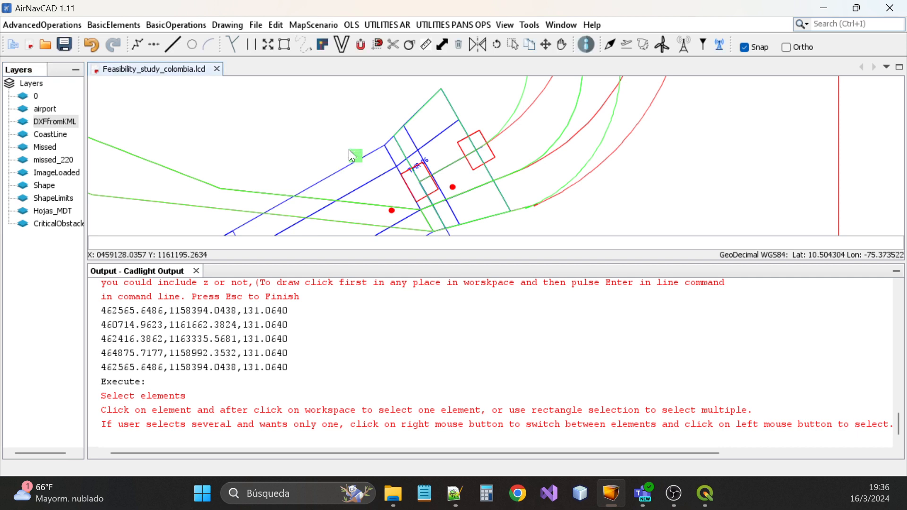
{"action": "left_click", "coordinate": [354, 159]}
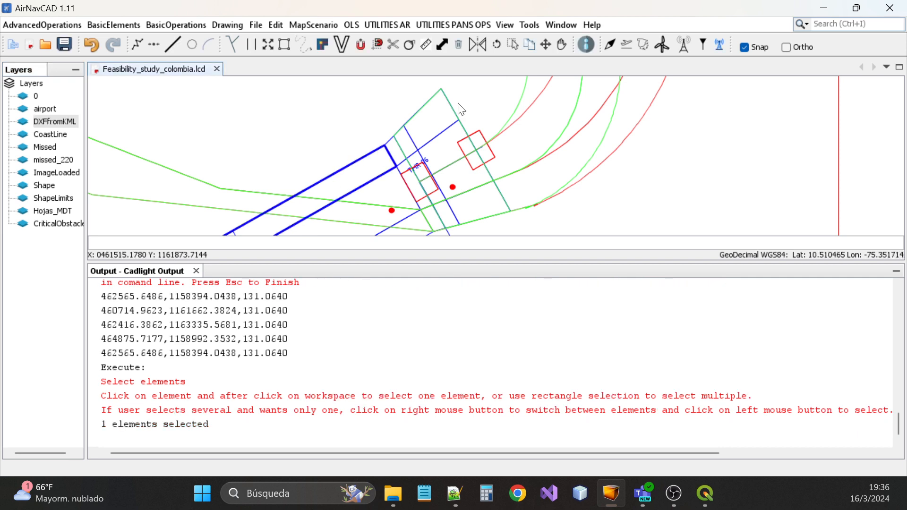
{"action": "left_click", "coordinate": [583, 45]}
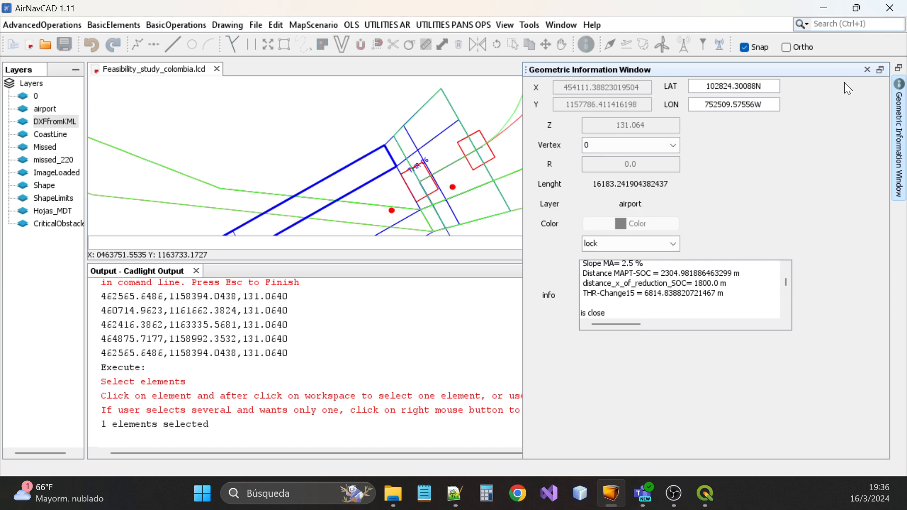
{"action": "left_click", "coordinate": [868, 70]}
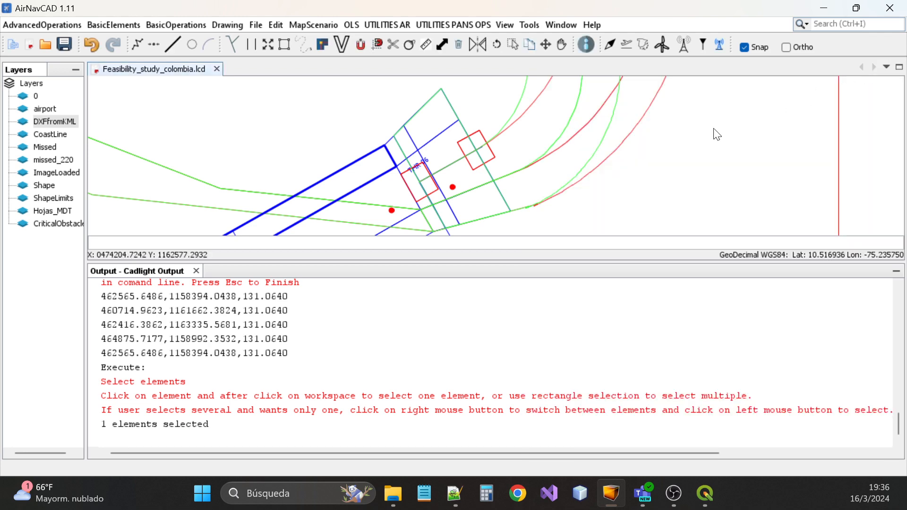
Hide the airport layer without moving the selected element onto it
{"action": "left_click", "coordinate": [45, 109]}
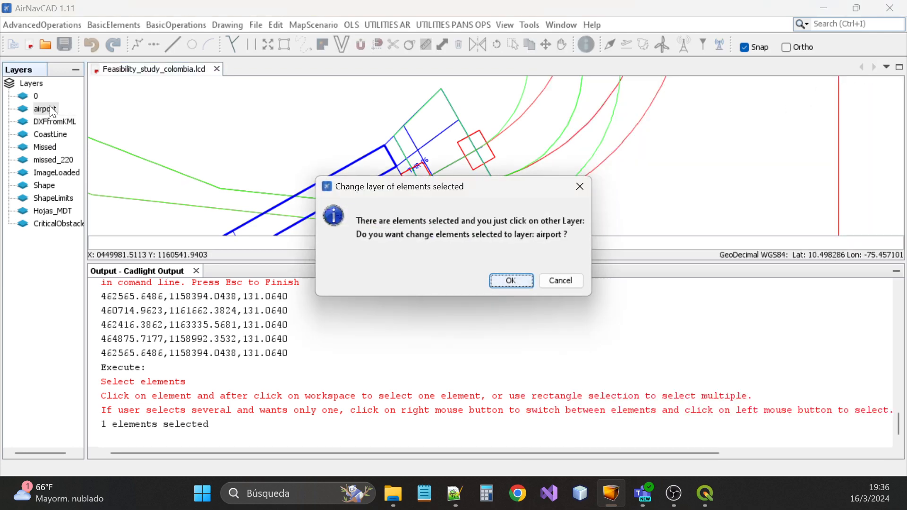
{"action": "left_click", "coordinate": [551, 279]}
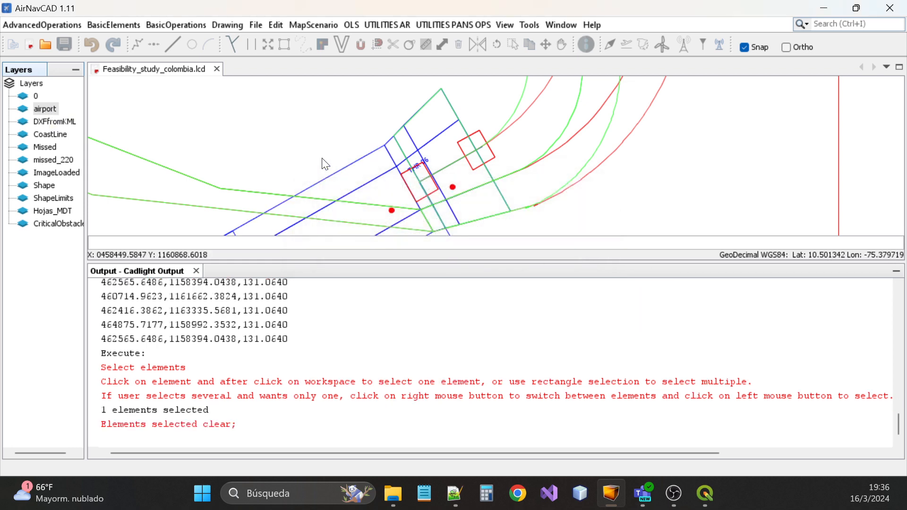
{"action": "left_click", "coordinate": [46, 109]}
{"action": "double_click", "coordinate": [45, 109]}
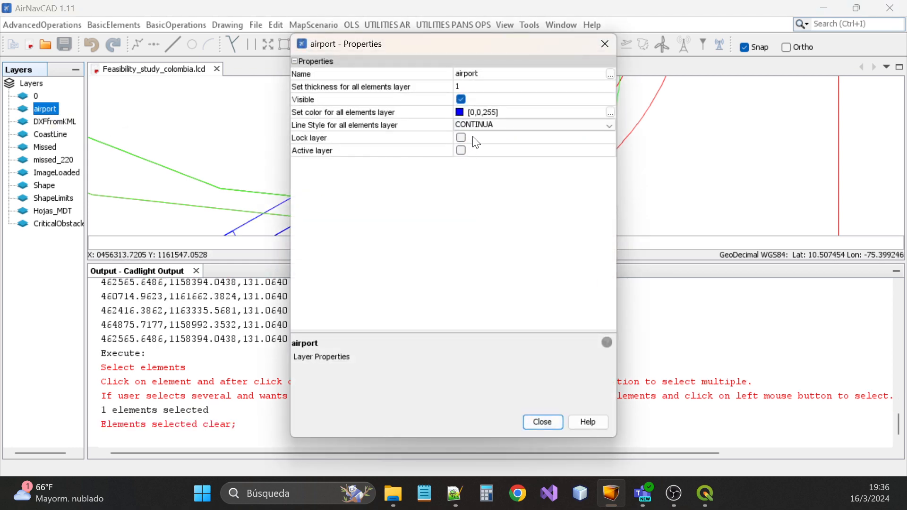
{"action": "left_click", "coordinate": [461, 100]}
{"action": "left_click_drag", "start_coordinate": [485, 46], "coordinate": [427, 239]}
{"action": "left_click", "coordinate": [547, 237]}
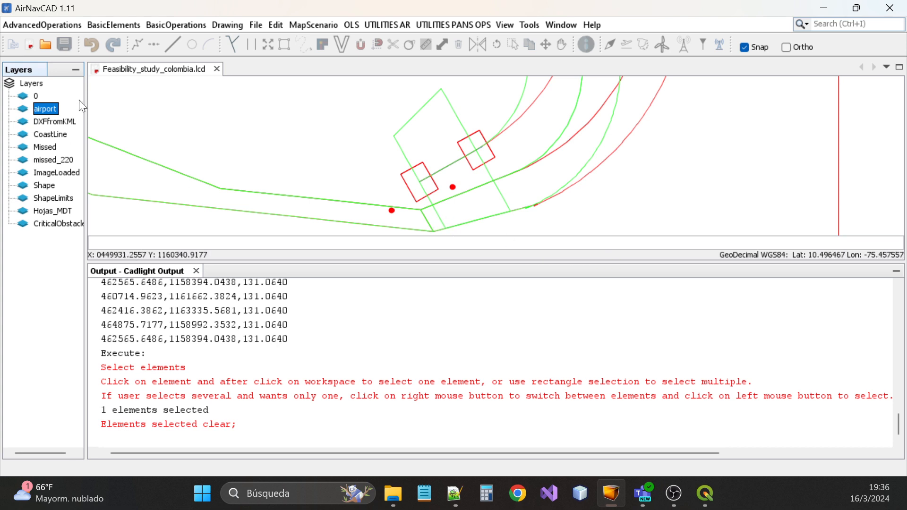
Make the airport layer visible again
{"action": "double_click", "coordinate": [33, 107]}
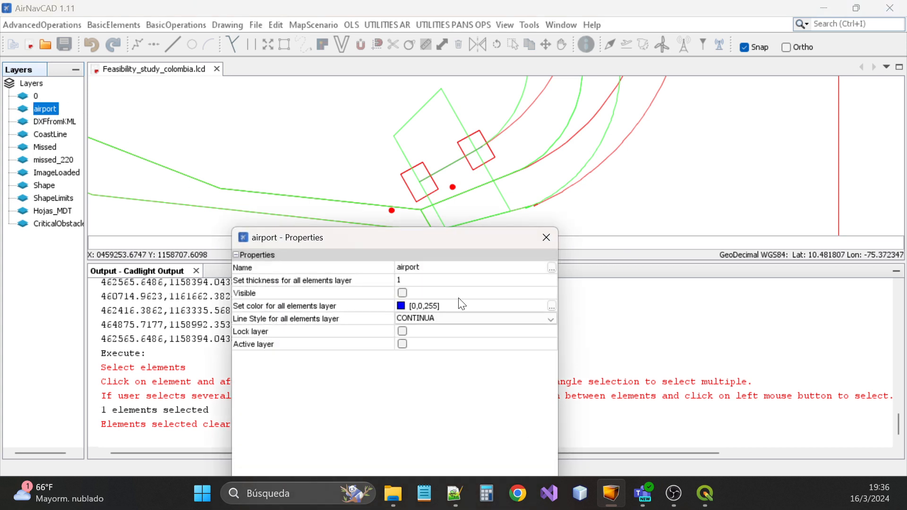
{"action": "left_click", "coordinate": [403, 293]}
{"action": "left_click", "coordinate": [547, 237]}
Select the large green rectangle polygon from among the overlapping shapes near the threshold
{"action": "scroll", "coordinate": [456, 210], "scroll_direction": "up", "scroll_amount": 3}
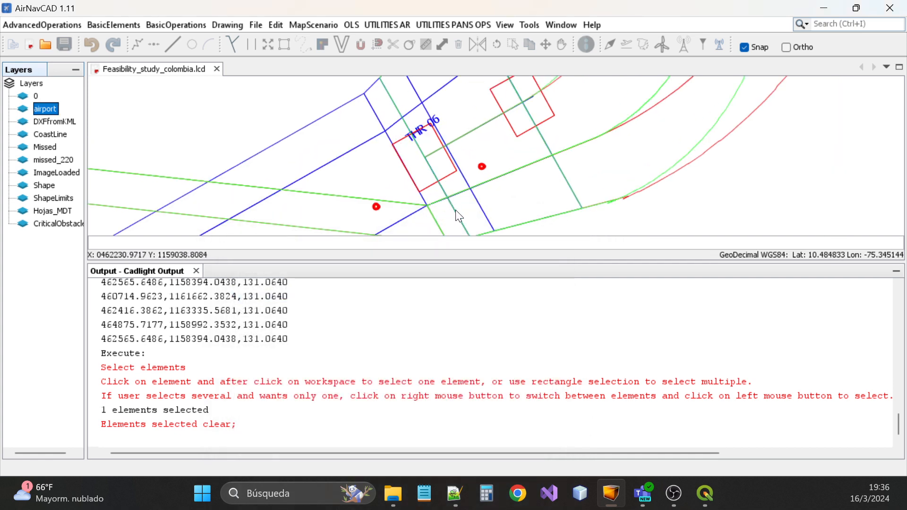
{"action": "scroll", "coordinate": [449, 198], "scroll_direction": "down", "scroll_amount": 1}
{"action": "left_click", "coordinate": [394, 96]}
{"action": "left_click", "coordinate": [381, 85]}
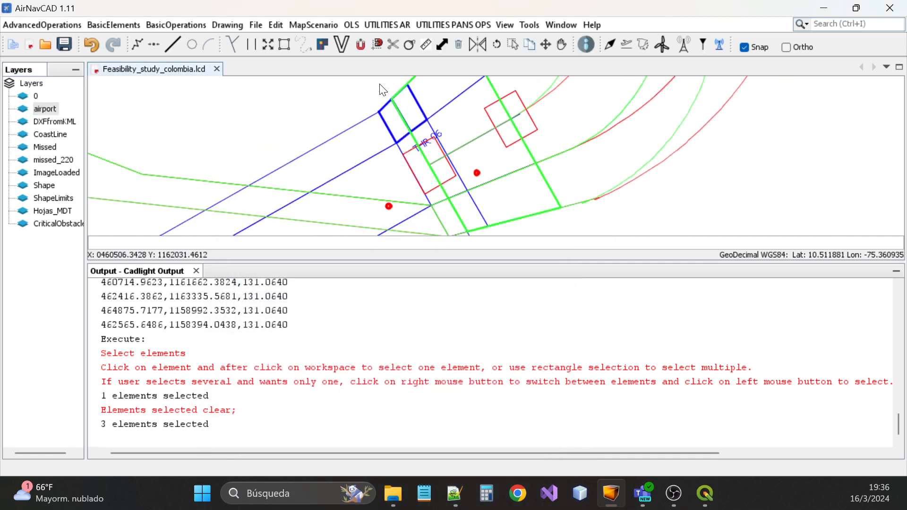
{"action": "scroll", "coordinate": [412, 174], "scroll_direction": "down", "scroll_amount": 2}
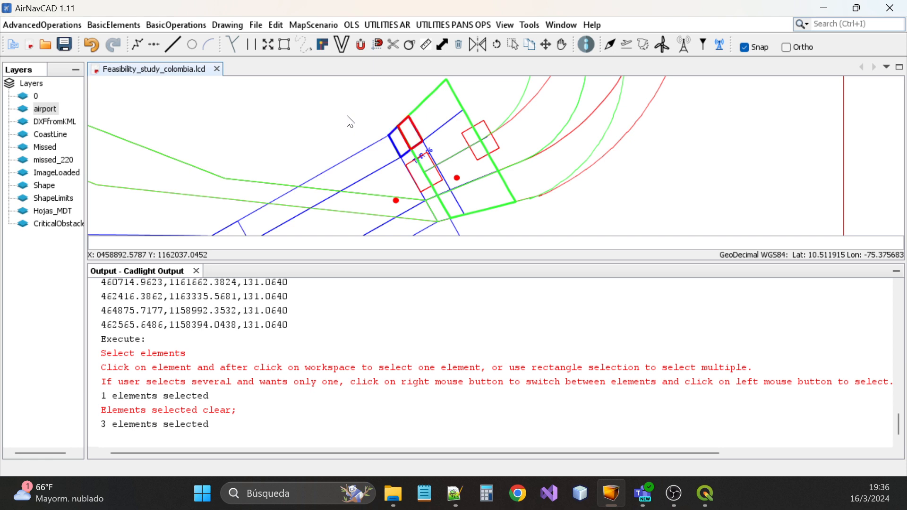
{"action": "right_click", "coordinate": [349, 120]}
{"action": "left_click", "coordinate": [341, 106]}
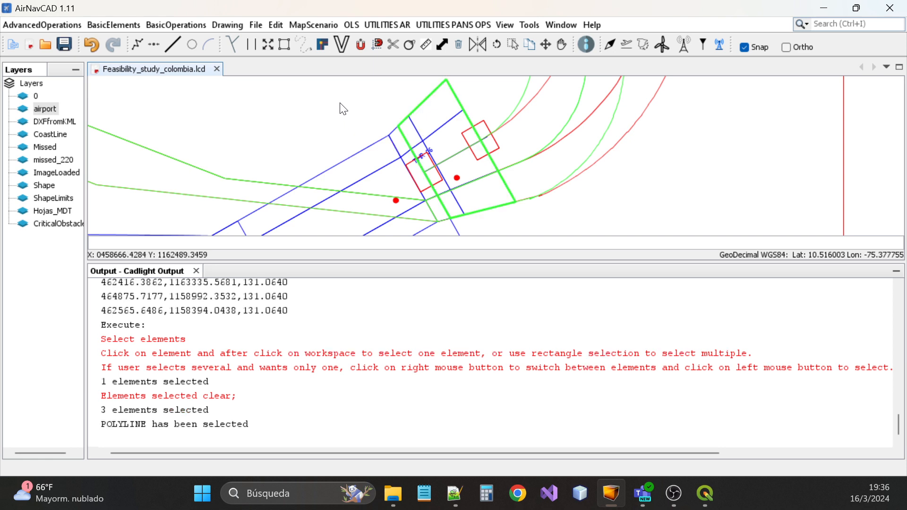
{"action": "left_click", "coordinate": [350, 101]}
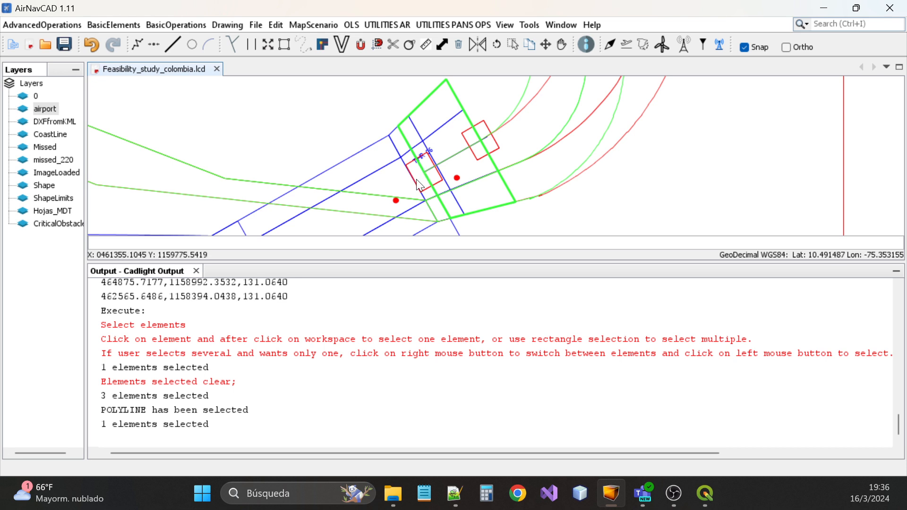
Move the rectangle's upper-left and bottom corners onto the runway lines with Move vertex
{"action": "left_click", "coordinate": [327, 46]}
{"action": "left_click", "coordinate": [400, 128]}
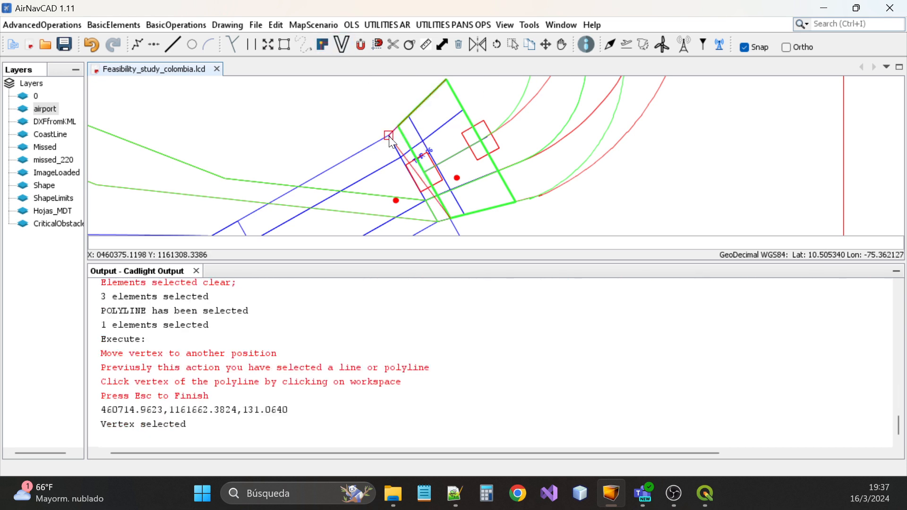
{"action": "left_click", "coordinate": [390, 136]}
{"action": "left_click", "coordinate": [453, 216]}
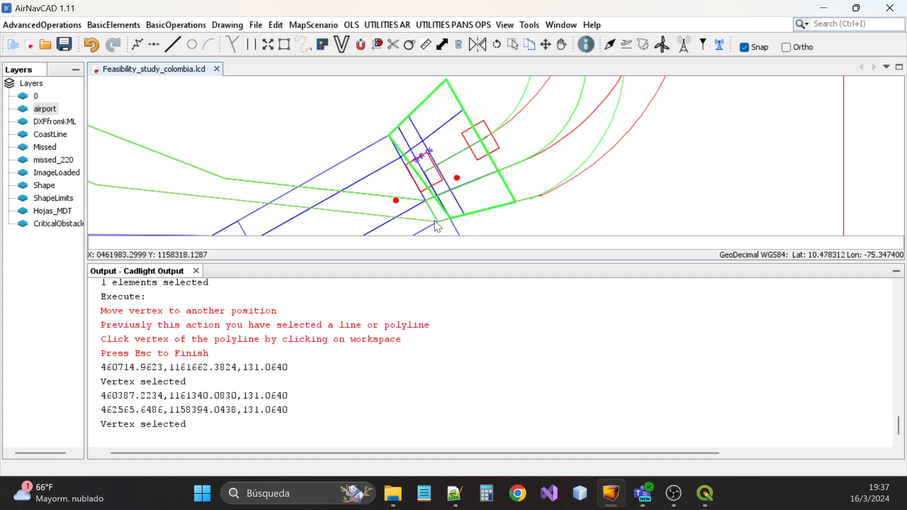
{"action": "left_click", "coordinate": [437, 221]}
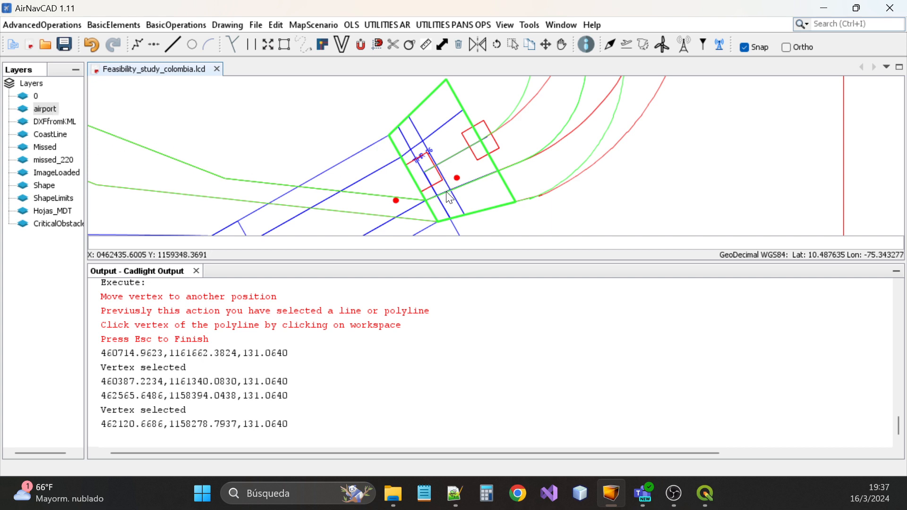
{"action": "double_click", "coordinate": [45, 108]}
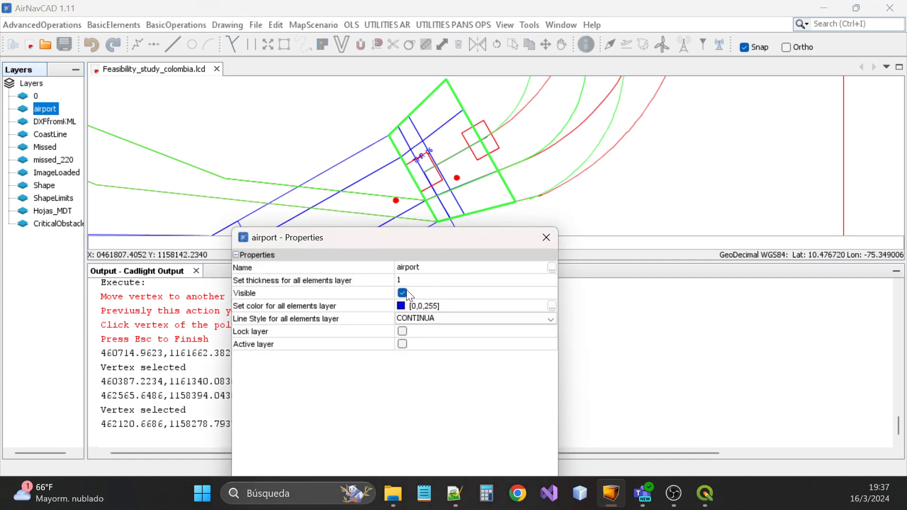
Hide the airport layer again and zoom around the reshaped green rectangle
{"action": "left_click", "coordinate": [403, 294]}
{"action": "left_click", "coordinate": [548, 237]}
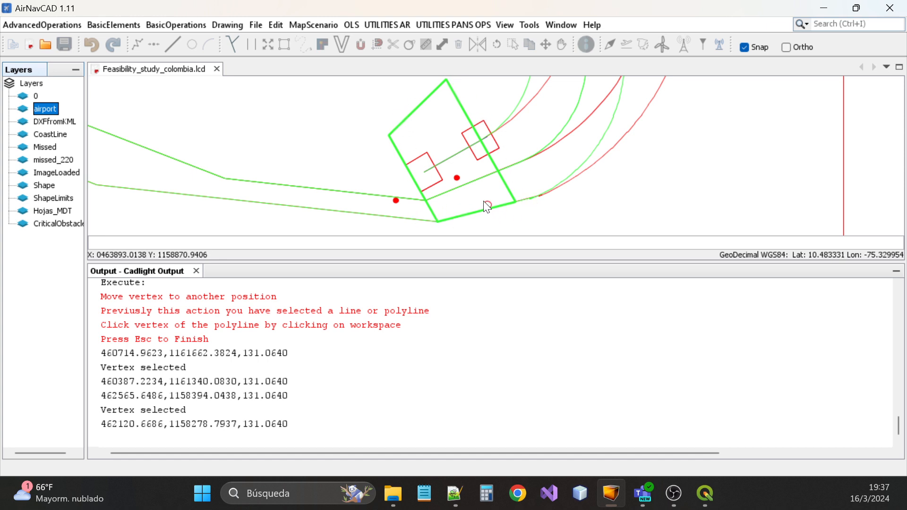
{"action": "scroll", "coordinate": [481, 226], "scroll_direction": "down", "scroll_amount": 2}
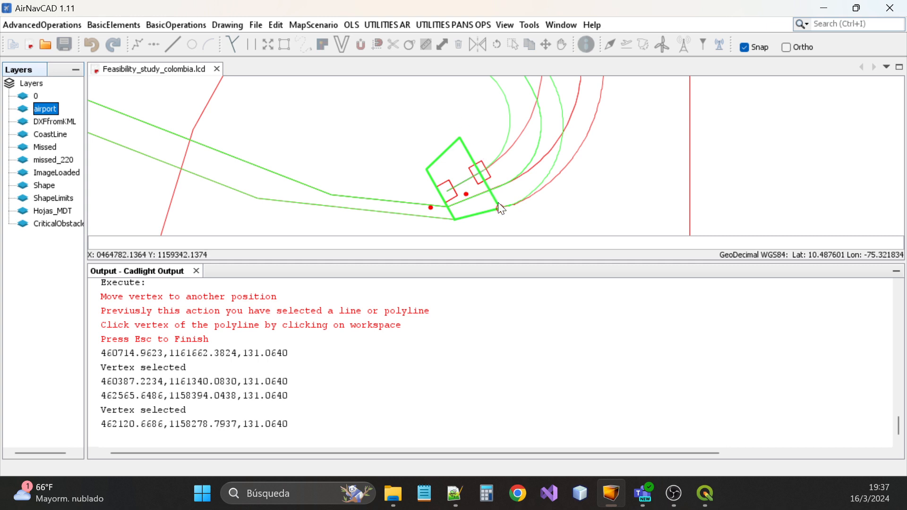
{"action": "scroll", "coordinate": [494, 219], "scroll_direction": "down", "scroll_amount": 2}
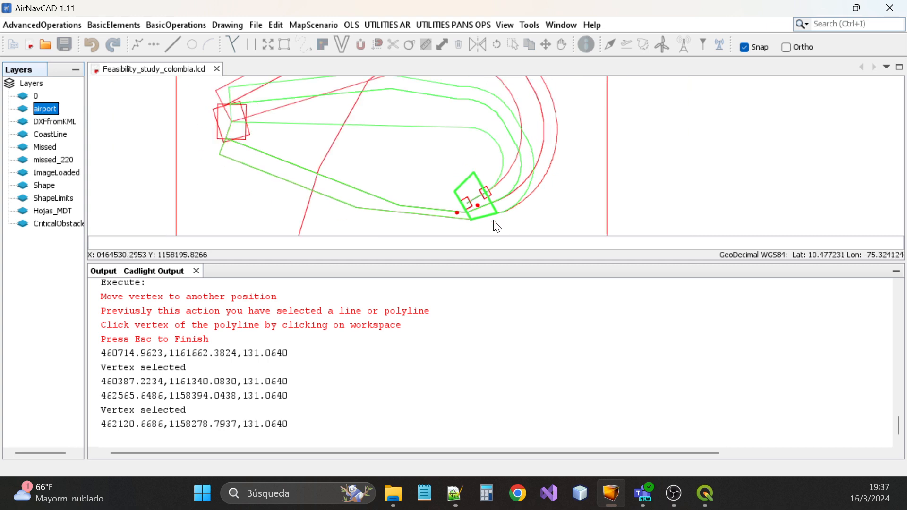
{"action": "scroll", "coordinate": [464, 215], "scroll_direction": "up", "scroll_amount": 4}
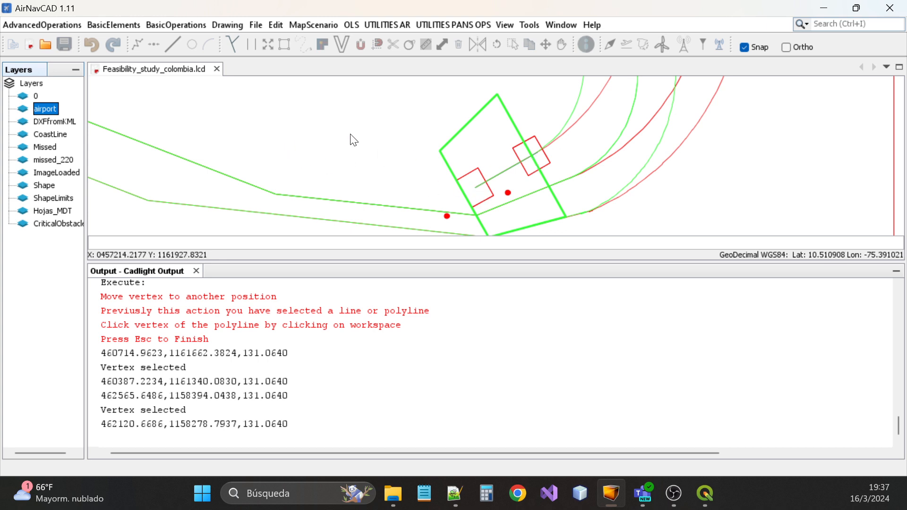
{"action": "scroll", "coordinate": [389, 140], "scroll_direction": "down", "scroll_amount": 5}
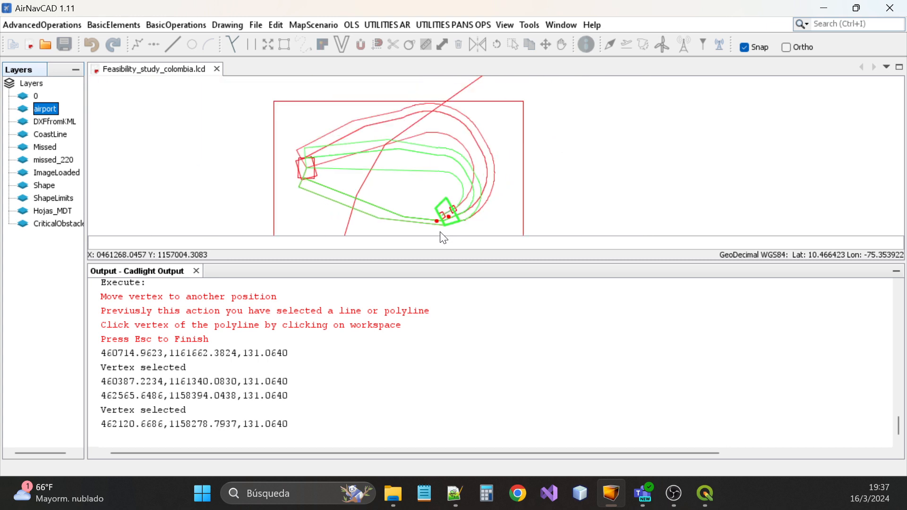
{"action": "scroll", "coordinate": [441, 232], "scroll_direction": "up", "scroll_amount": 2}
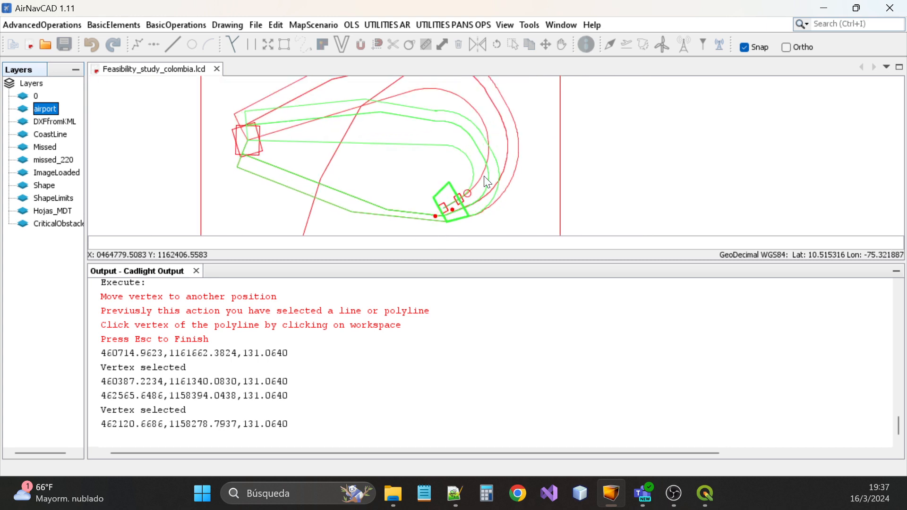
{"action": "scroll", "coordinate": [504, 176], "scroll_direction": "down", "scroll_amount": 2}
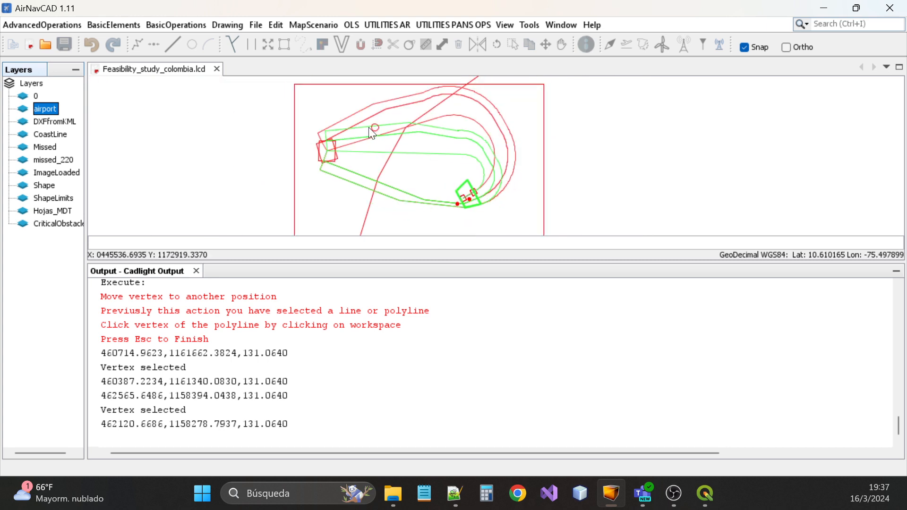
{"action": "left_click", "coordinate": [376, 64]}
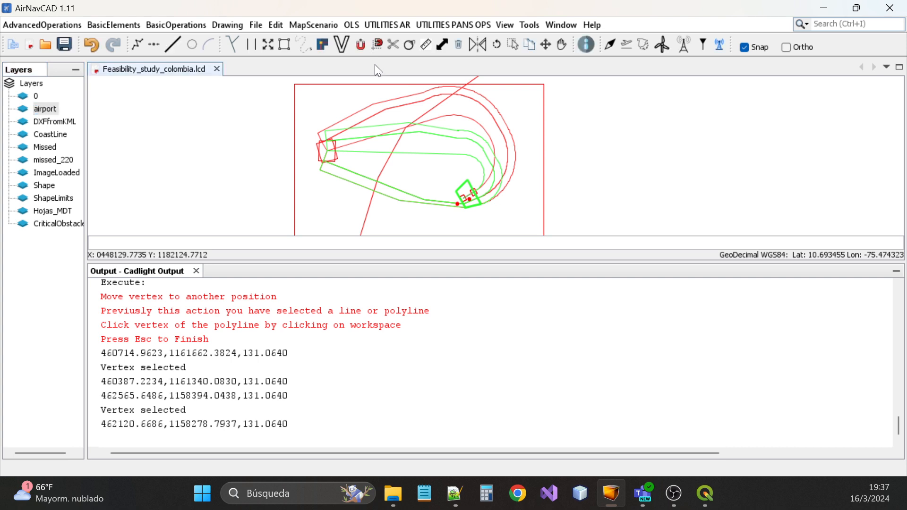
End vertex editing and launch the MISSED APROACH TNA TP SEGMENT obstacle analysis
{"action": "key", "text": "Escape"}
{"action": "left_click", "coordinate": [447, 24]}
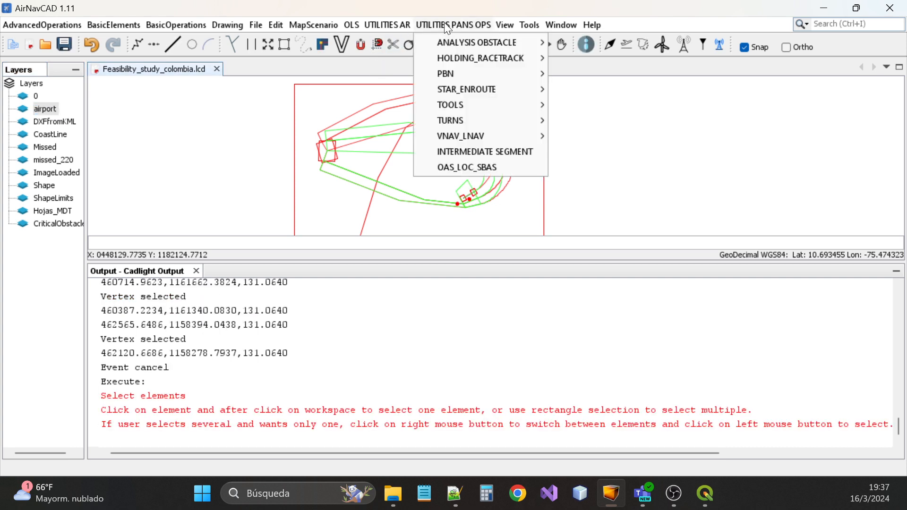
{"action": "mouse_move", "coordinate": [450, 41]}
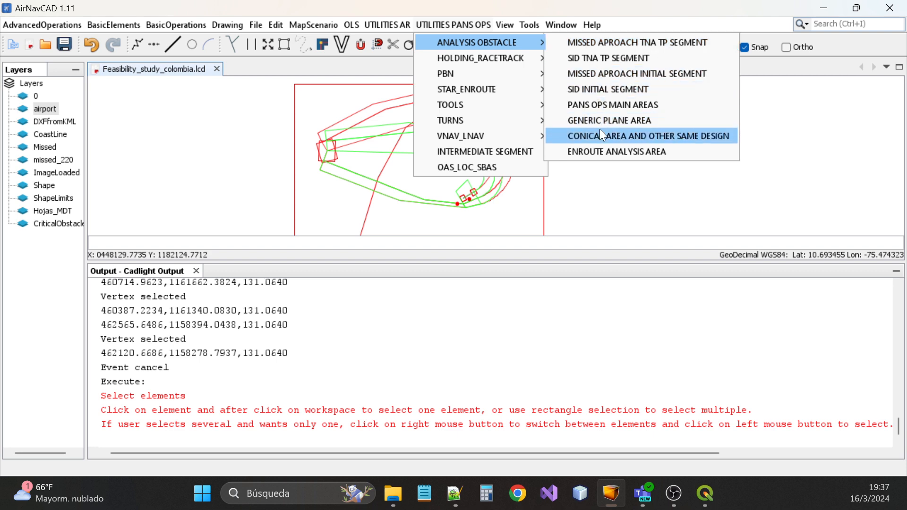
{"action": "left_click", "coordinate": [624, 45]}
Widen the analysis dialog, choose MA Turn Area at Altitude and enable PBN
{"action": "left_click_drag", "start_coordinate": [504, 95], "coordinate": [373, 102]}
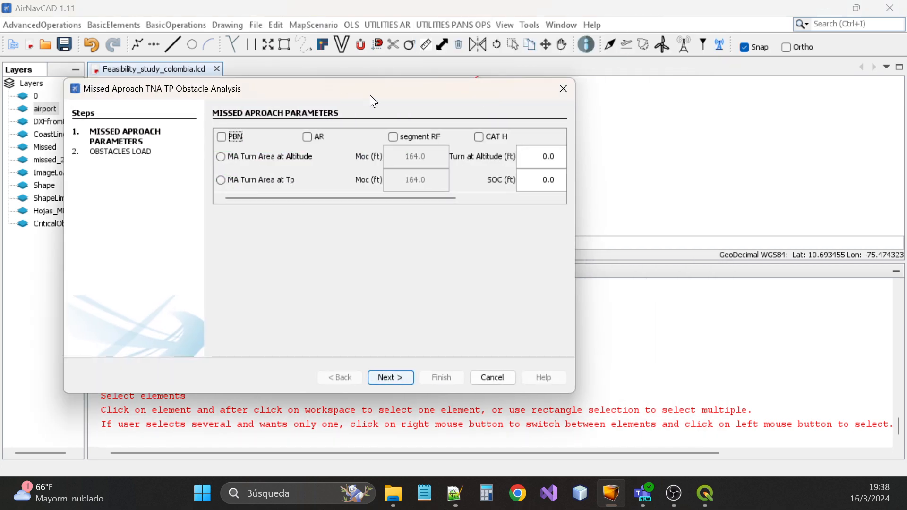
{"action": "left_click_drag", "start_coordinate": [575, 171], "coordinate": [740, 150]}
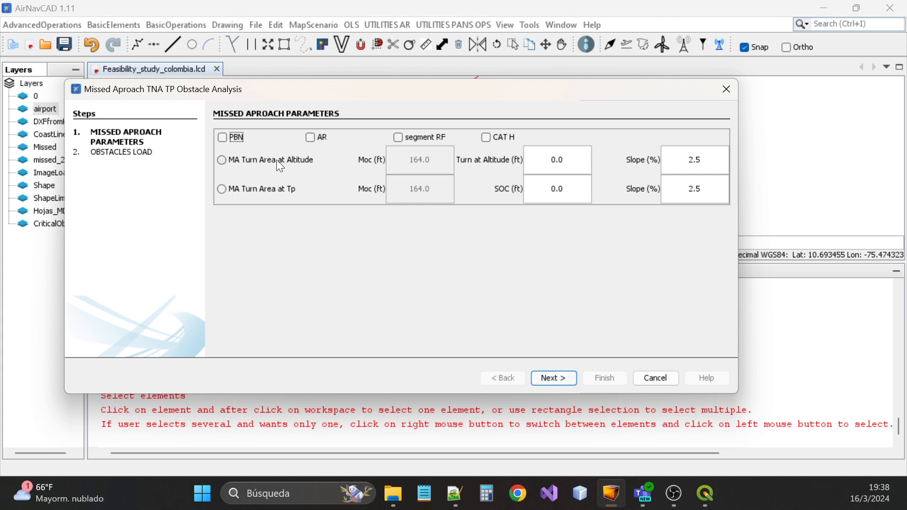
{"action": "left_click", "coordinate": [227, 161]}
{"action": "left_click", "coordinate": [231, 139]}
{"action": "left_click_drag", "start_coordinate": [588, 102], "coordinate": [597, 366]}
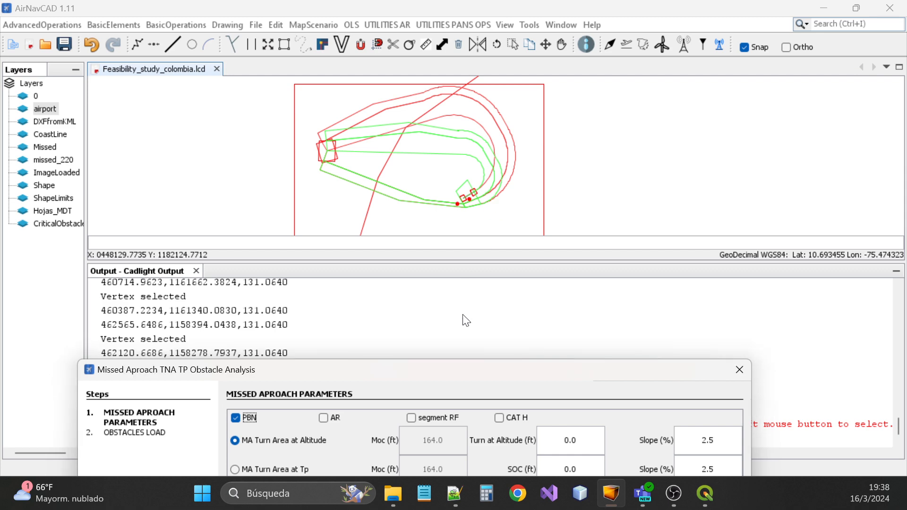
{"action": "left_click_drag", "start_coordinate": [526, 375], "coordinate": [549, 137]}
Close the dialog and highlight the 614.91 ft OCA on the PRIMARIAFRUSREDUC output row
{"action": "left_click", "coordinate": [698, 421]}
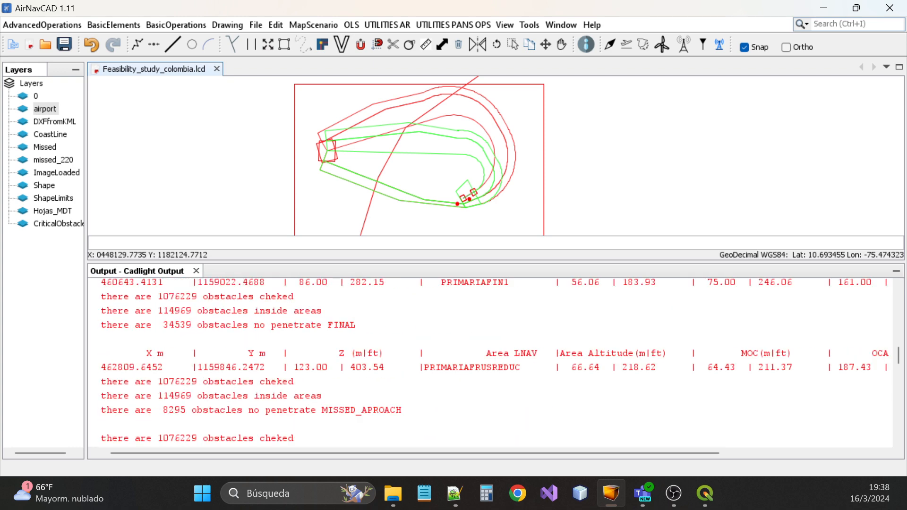
{"action": "left_click_drag", "start_coordinate": [650, 454], "coordinate": [826, 458]}
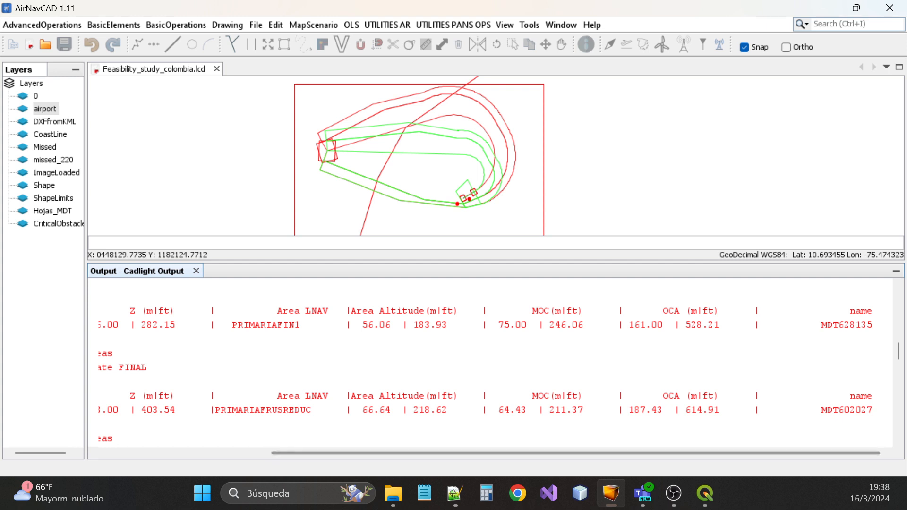
{"action": "left_click_drag", "start_coordinate": [686, 409], "coordinate": [720, 410]}
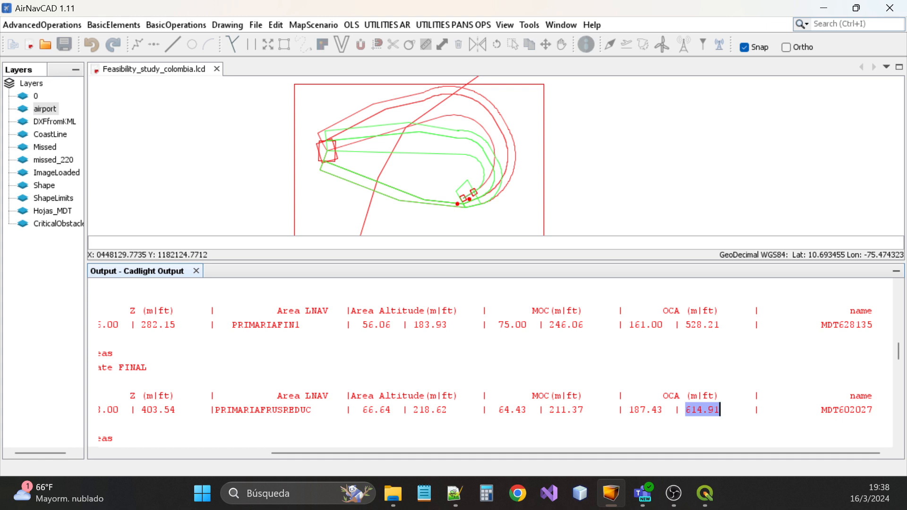
{"action": "left_click", "coordinate": [691, 409]}
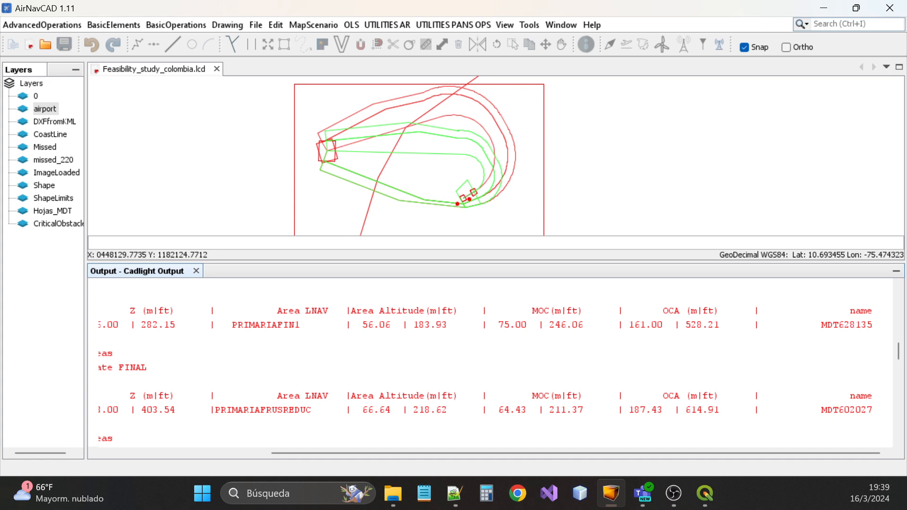
{"action": "left_click_drag", "start_coordinate": [686, 409], "coordinate": [728, 410]}
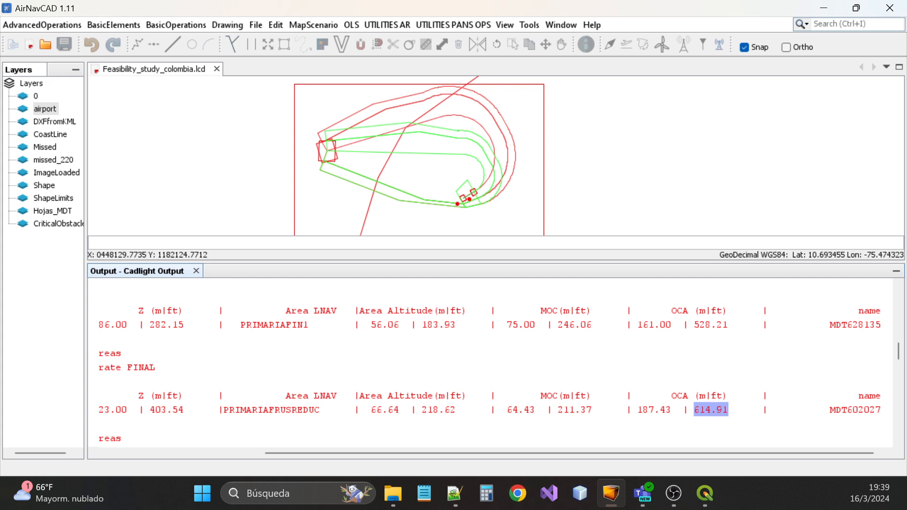
{"action": "left_click", "coordinate": [706, 410]}
{"action": "left_click_drag", "start_coordinate": [701, 409], "coordinate": [763, 410]}
{"action": "left_click", "coordinate": [729, 410]}
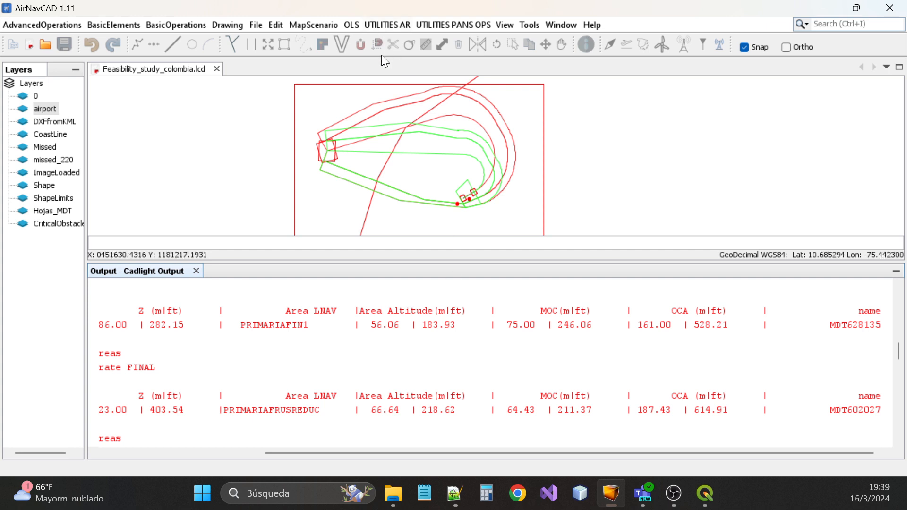
Relaunch the Missed Approach TNA TP analysis with MA Turn Area at Altitude and PBN
{"action": "left_click", "coordinate": [437, 26]}
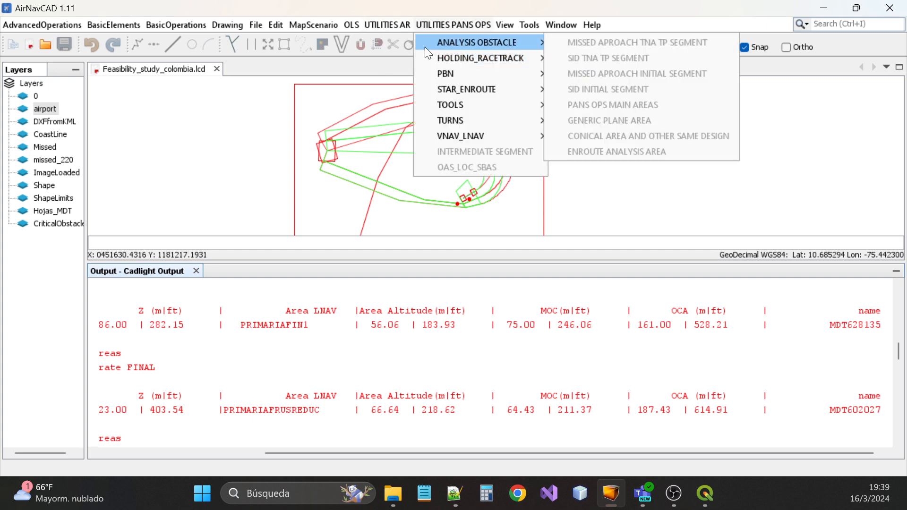
{"action": "left_click", "coordinate": [381, 66]}
{"action": "left_click", "coordinate": [453, 25]}
{"action": "mouse_move", "coordinate": [472, 42]}
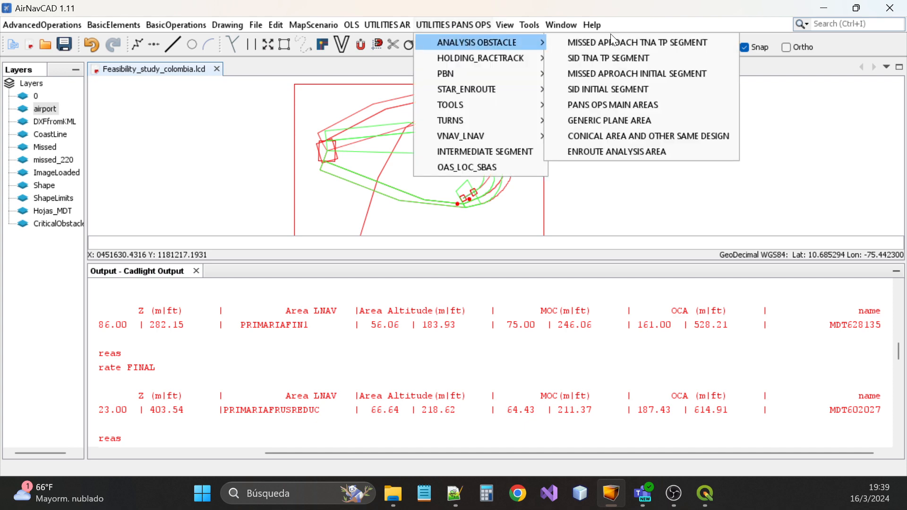
{"action": "left_click", "coordinate": [614, 41]}
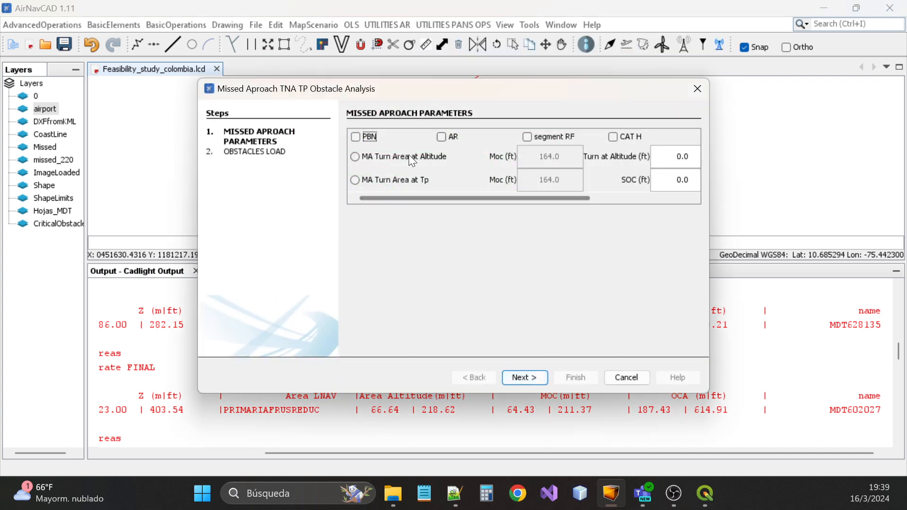
{"action": "left_click", "coordinate": [381, 156]}
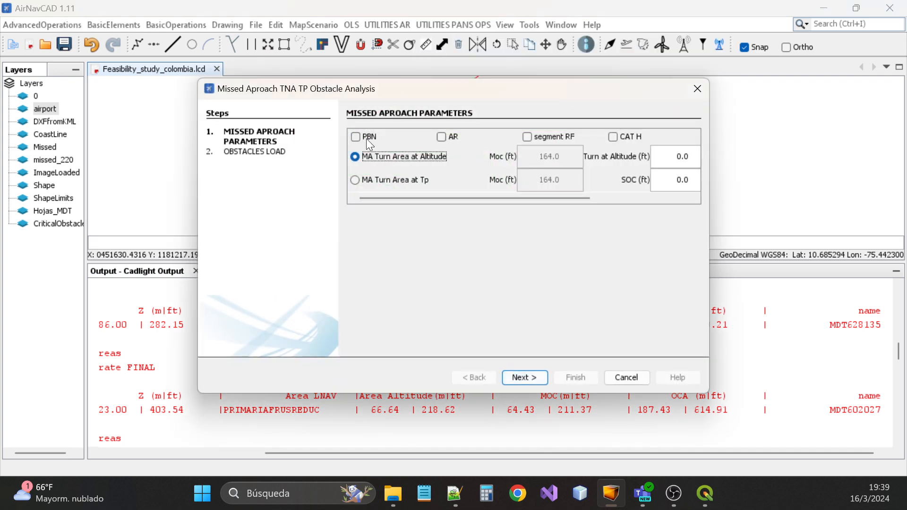
{"action": "left_click", "coordinate": [367, 138]}
Set Turn at Altitude to 620 ft in the widened analysis window
{"action": "left_click_drag", "start_coordinate": [709, 270], "coordinate": [870, 260]}
{"action": "double_click", "coordinate": [688, 160]}
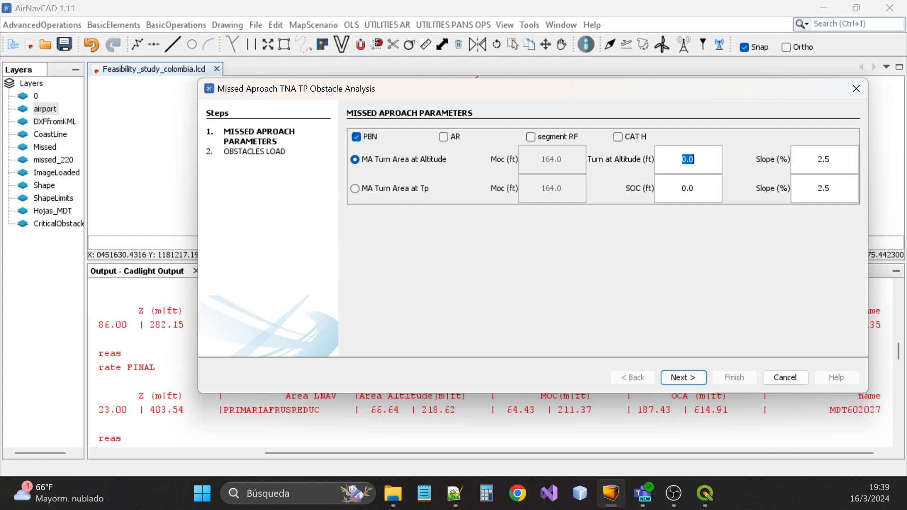
{"action": "type", "text": "620"}
{"action": "mouse_move", "coordinate": [687, 84]}
{"action": "left_mouse_down"}
{"action": "mouse_move", "coordinate": [643, 401]}
{"action": "mouse_move", "coordinate": [618, 209]}
{"action": "mouse_move", "coordinate": [626, 200]}
{"action": "mouse_move", "coordinate": [662, 399]}
{"action": "mouse_move", "coordinate": [602, 154]}
{"action": "left_mouse_up"}
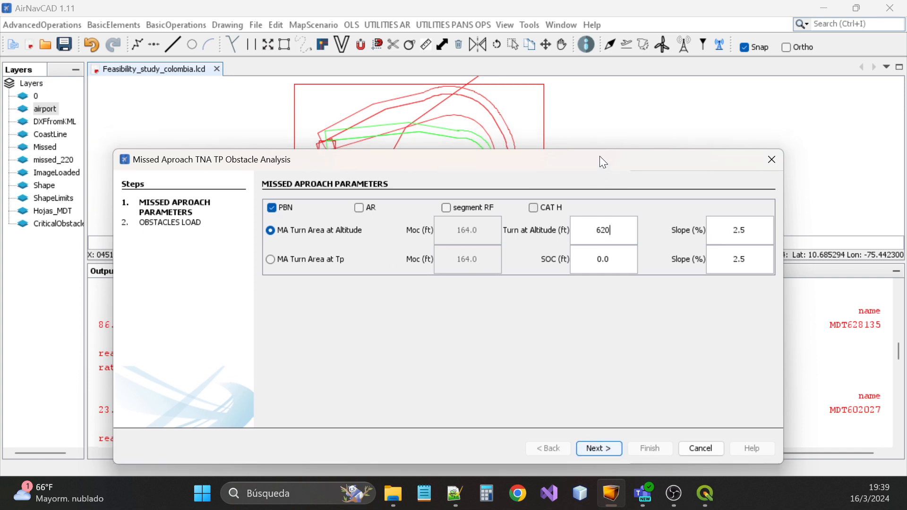
{"action": "left_click_drag", "start_coordinate": [600, 155], "coordinate": [670, 258]}
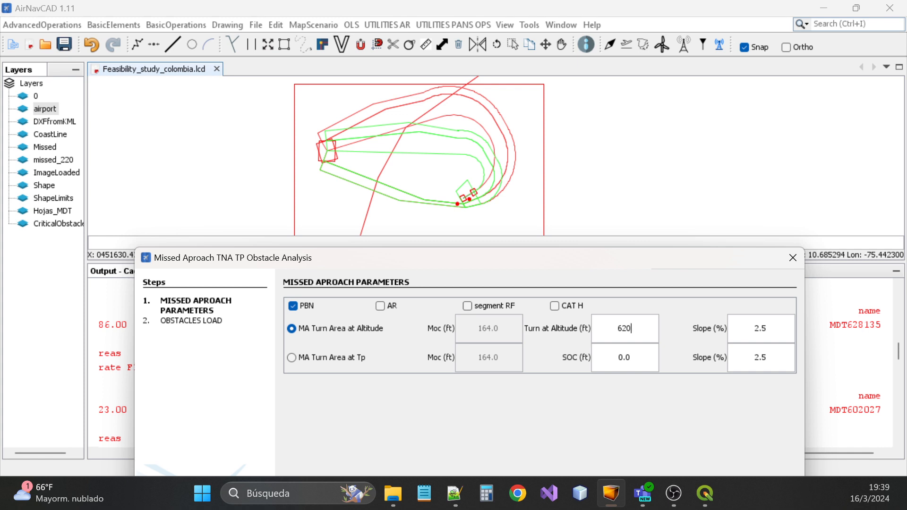
{"action": "left_click_drag", "start_coordinate": [571, 261], "coordinate": [566, 93]}
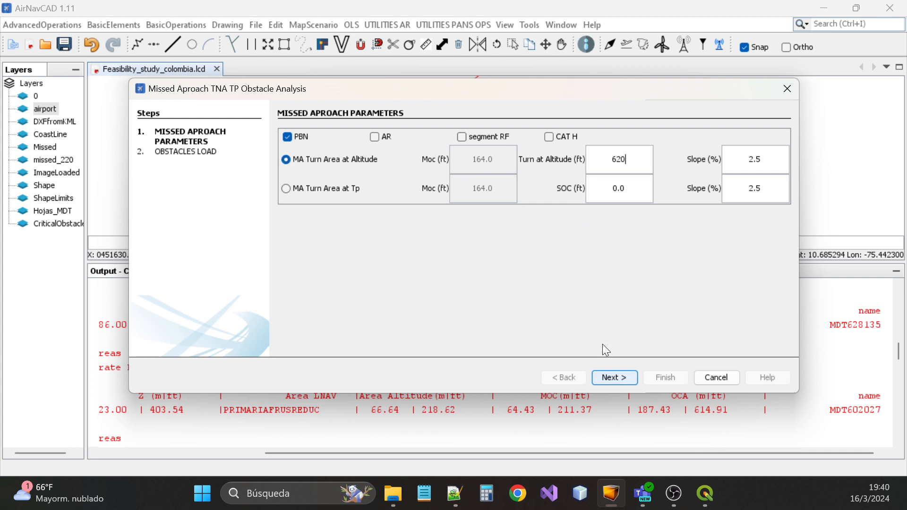
{"action": "left_click_drag", "start_coordinate": [543, 89], "coordinate": [541, 118]}
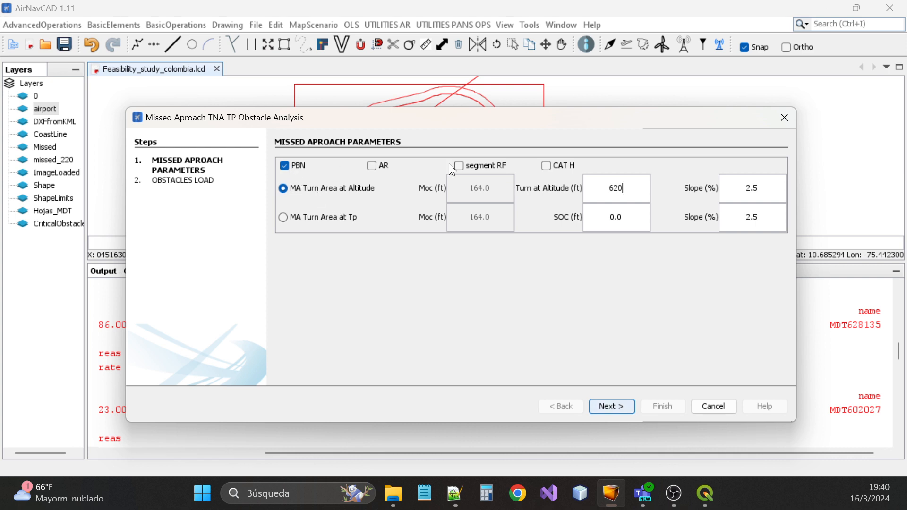
Add Terrain_cartagena.asc as the obstacle terrain and finish the wizard to run the analysis
{"action": "left_click", "coordinate": [626, 405]}
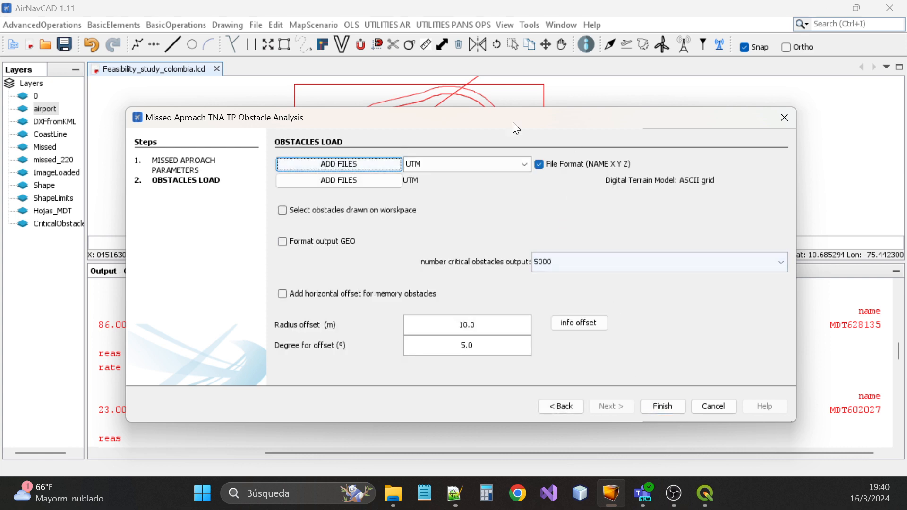
{"action": "left_click", "coordinate": [376, 180]}
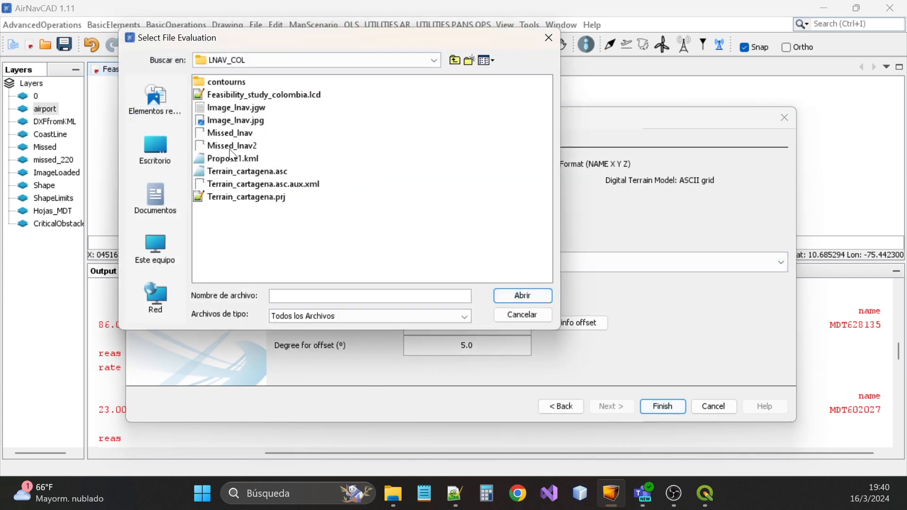
{"action": "left_click", "coordinate": [238, 172]}
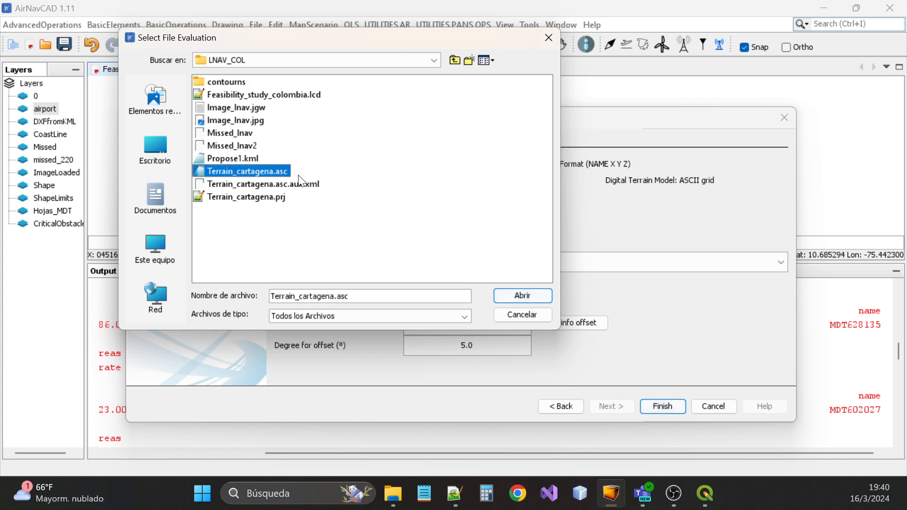
{"action": "left_click", "coordinate": [520, 297]}
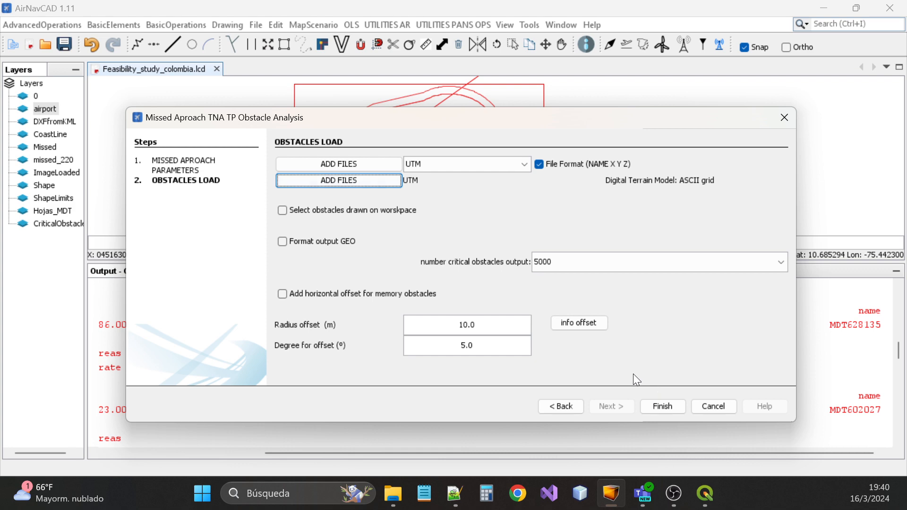
{"action": "left_click", "coordinate": [671, 406]}
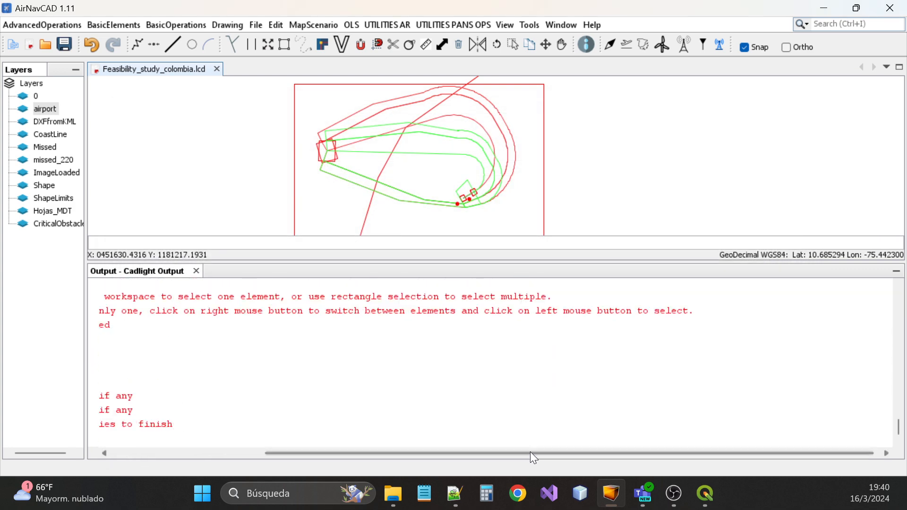
{"action": "left_click_drag", "start_coordinate": [531, 452], "coordinate": [269, 453]}
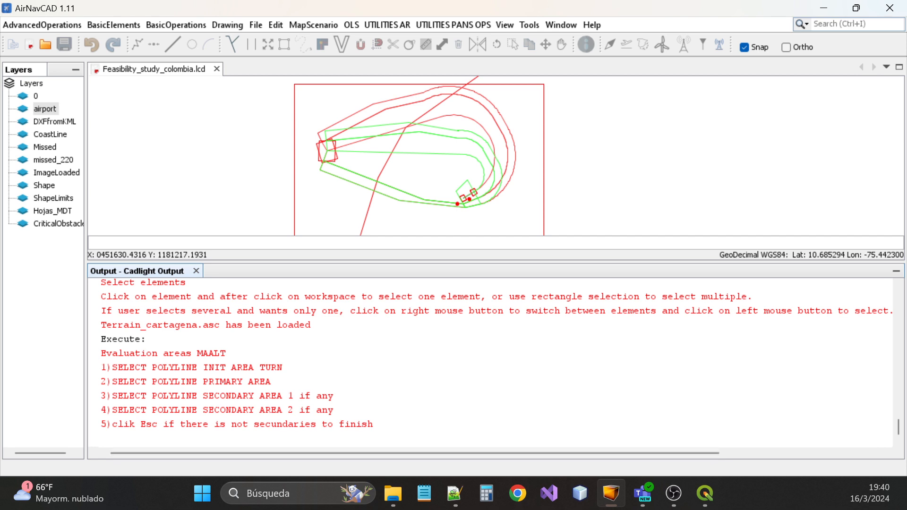
Pick the small turn polygon as the initial turn area
{"action": "scroll", "coordinate": [472, 195], "scroll_direction": "up", "scroll_amount": 2}
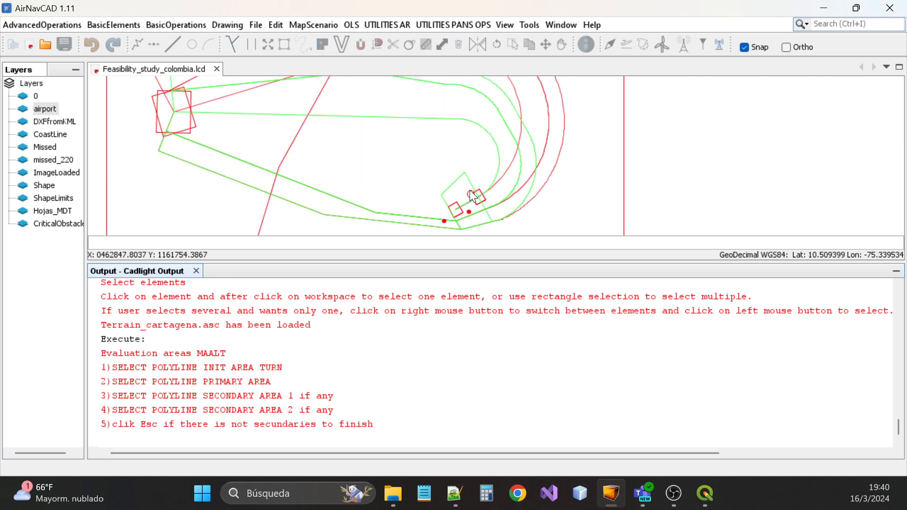
{"action": "scroll", "coordinate": [473, 196], "scroll_direction": "up", "scroll_amount": 2}
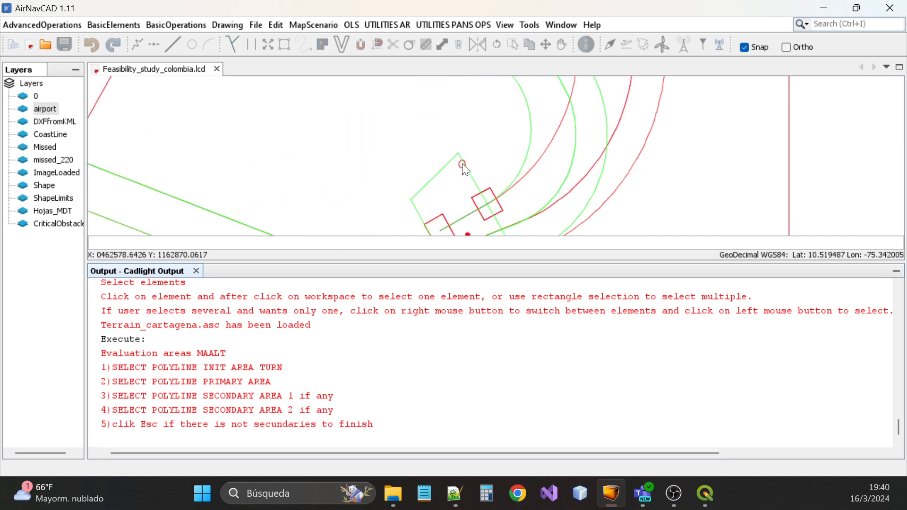
{"action": "scroll", "coordinate": [462, 158], "scroll_direction": "down", "scroll_amount": 1}
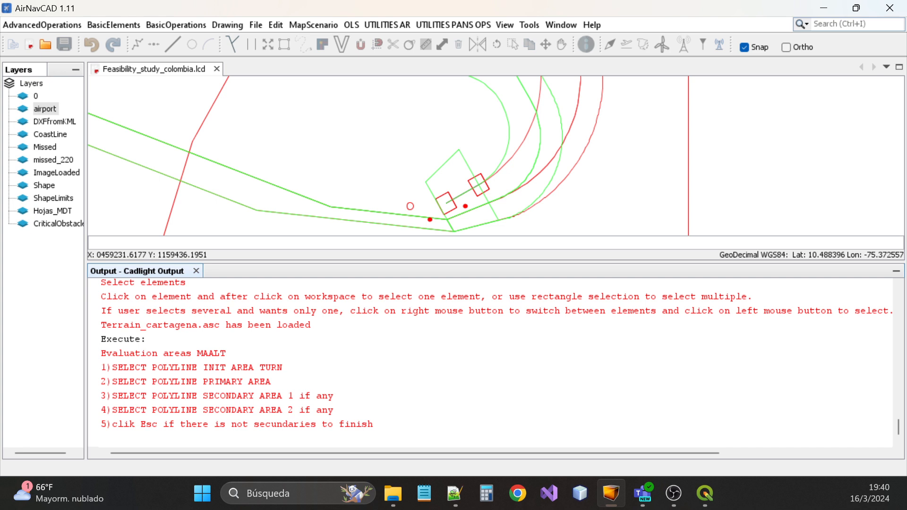
{"action": "left_click_drag", "start_coordinate": [112, 367], "coordinate": [282, 367]}
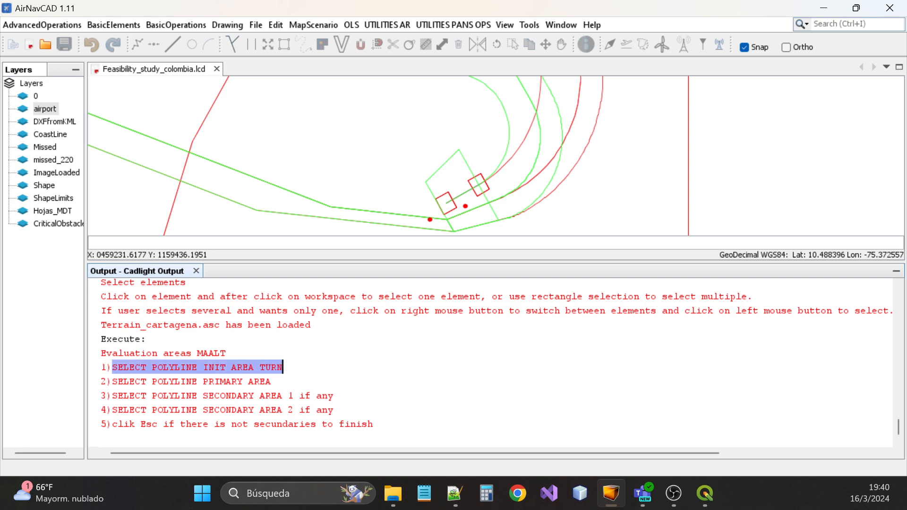
{"action": "left_click", "coordinate": [465, 159]}
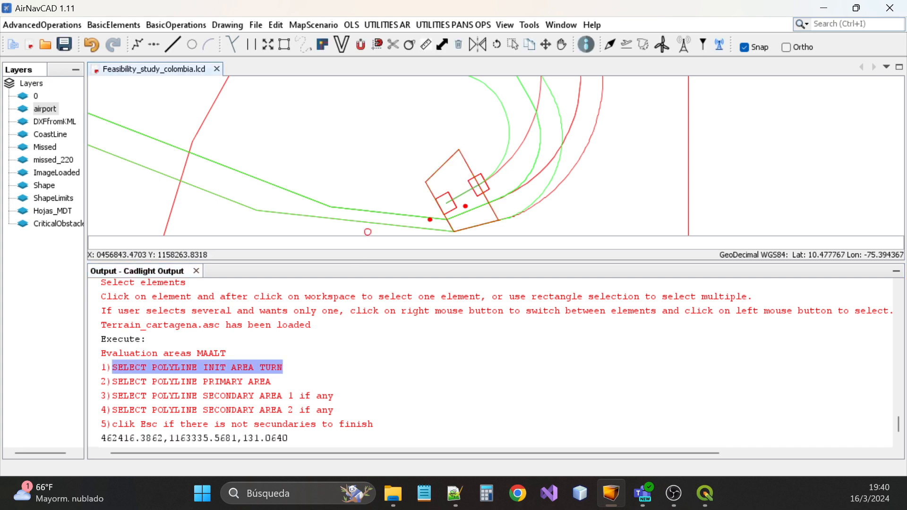
{"action": "left_click", "coordinate": [368, 232]}
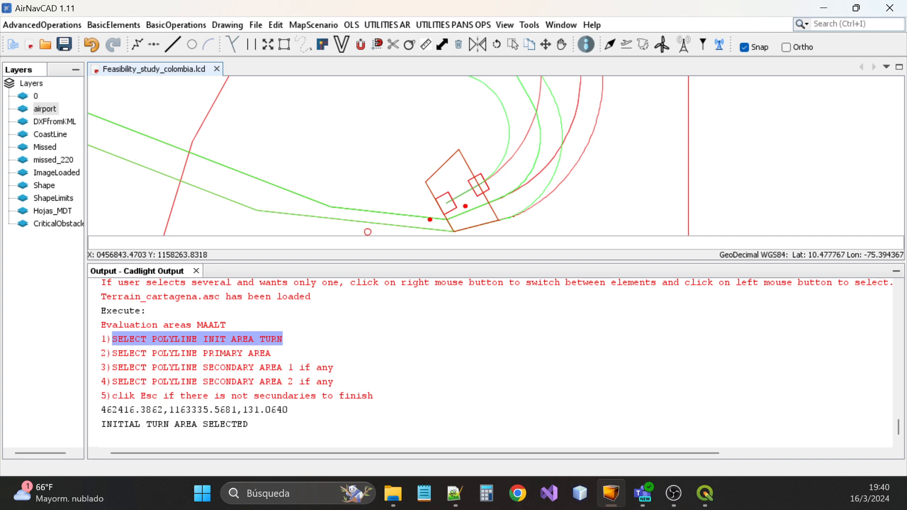
Pick a point on the primary missed approach area boundary
{"action": "scroll", "coordinate": [506, 197], "scroll_direction": "down", "scroll_amount": 3}
{"action": "scroll", "coordinate": [385, 118], "scroll_direction": "up", "scroll_amount": 5}
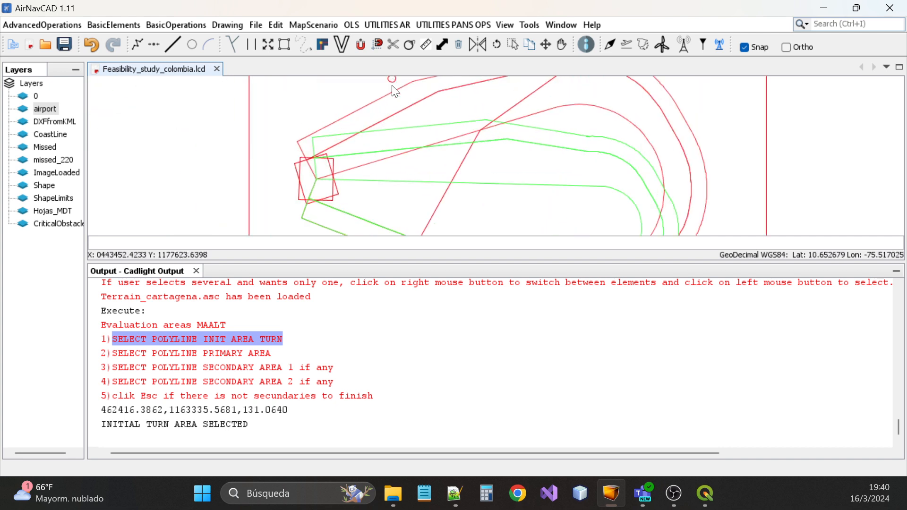
{"action": "scroll", "coordinate": [396, 91], "scroll_direction": "down", "scroll_amount": 2}
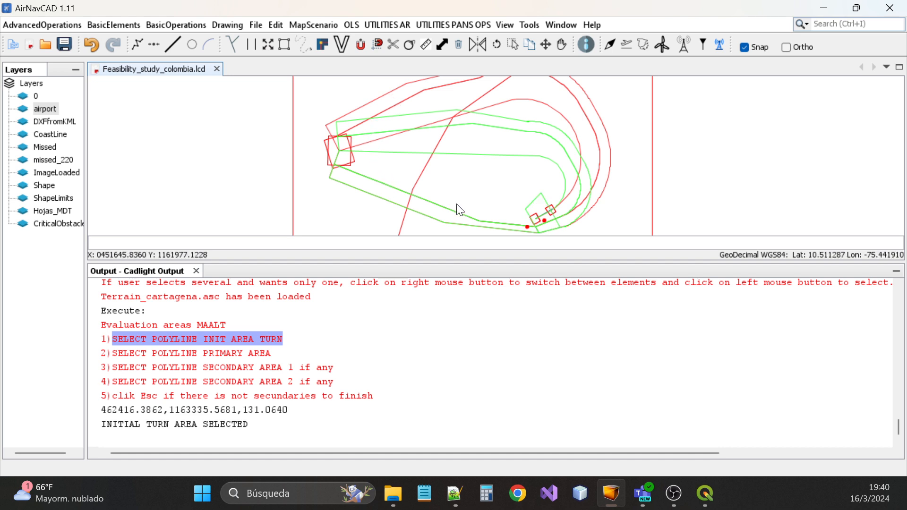
{"action": "scroll", "coordinate": [461, 210], "scroll_direction": "up", "scroll_amount": 2}
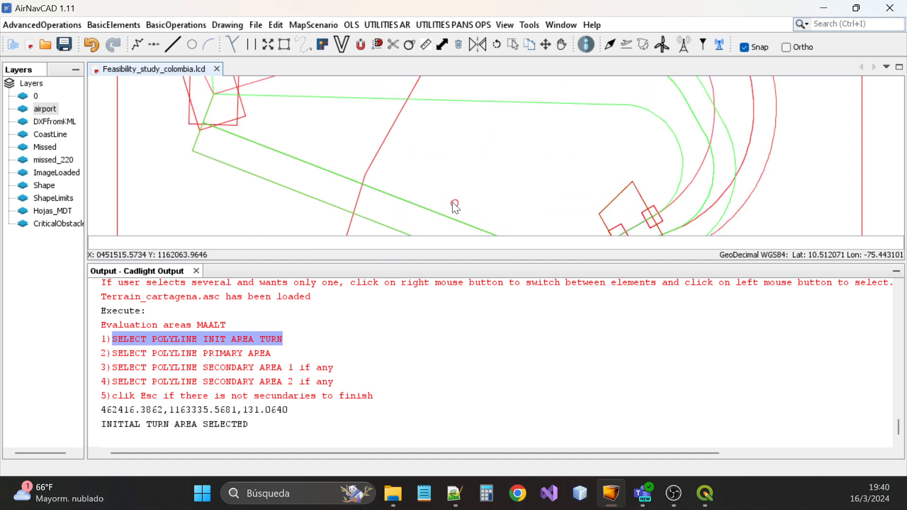
{"action": "left_click", "coordinate": [421, 209]}
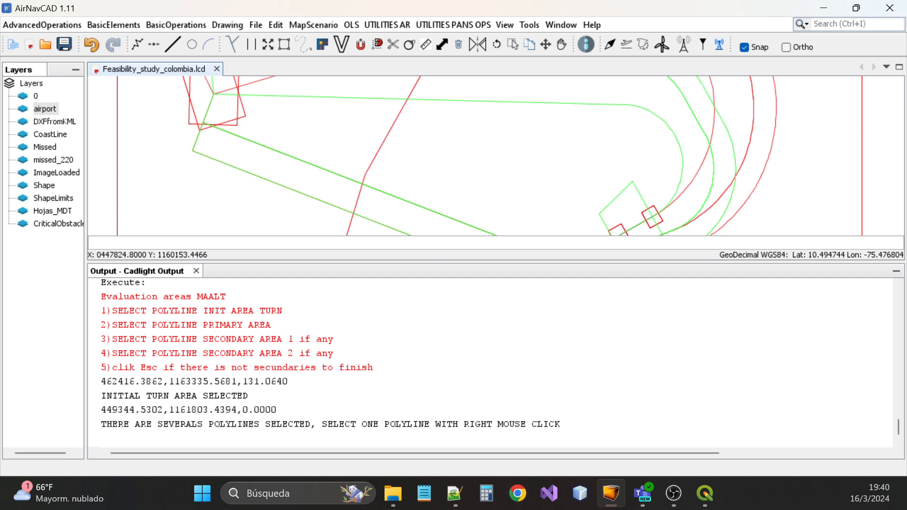
Cycle through the overlapping polylines and select the primary missed approach area
{"action": "scroll", "coordinate": [427, 176], "scroll_direction": "down", "scroll_amount": 1}
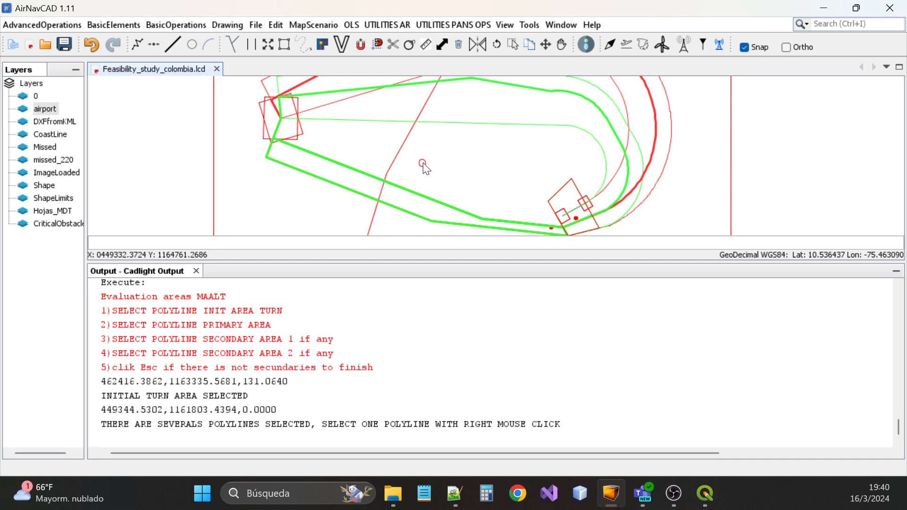
{"action": "scroll", "coordinate": [434, 198], "scroll_direction": "down", "scroll_amount": 1}
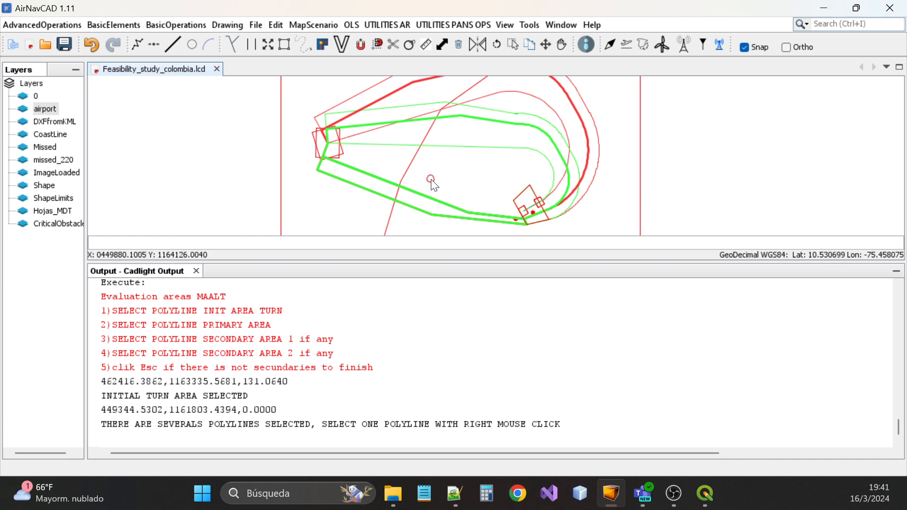
{"action": "right_click", "coordinate": [432, 180]}
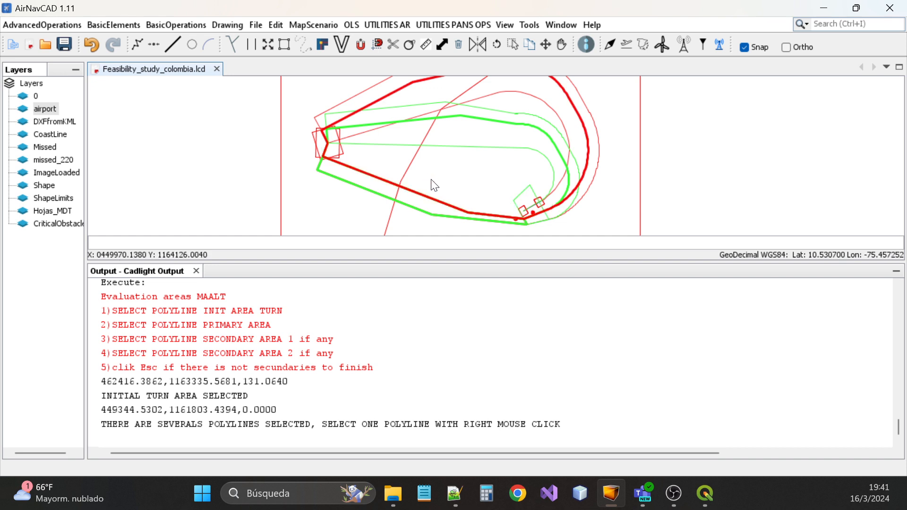
{"action": "right_click", "coordinate": [432, 180]}
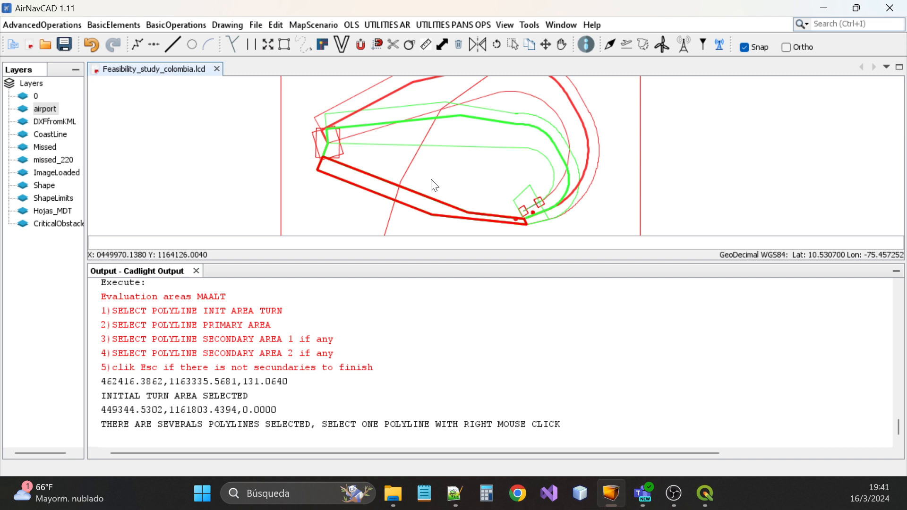
{"action": "right_click", "coordinate": [432, 181]}
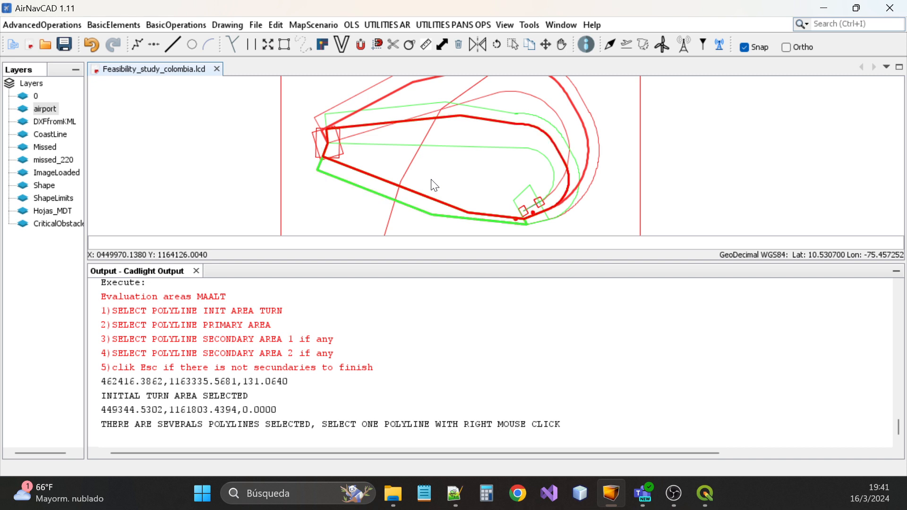
{"action": "right_click", "coordinate": [435, 186]}
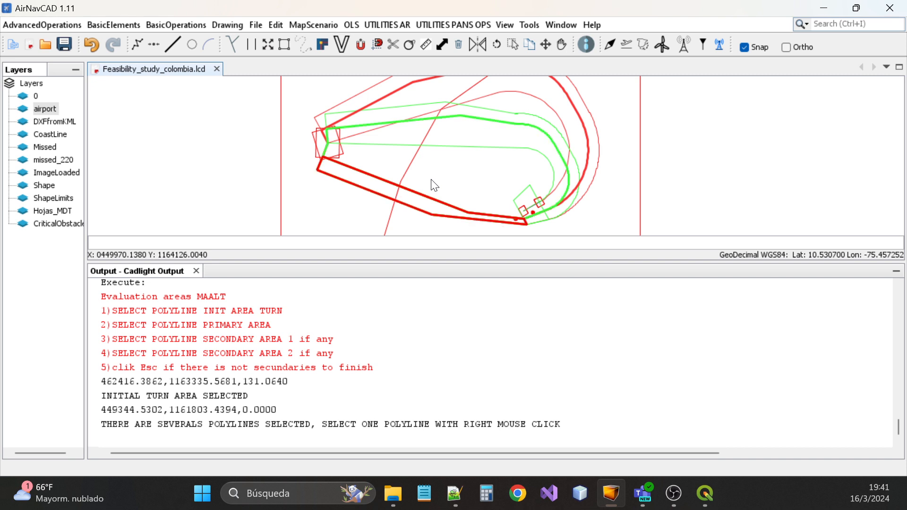
{"action": "right_click", "coordinate": [435, 185]}
{"action": "right_click", "coordinate": [435, 186]}
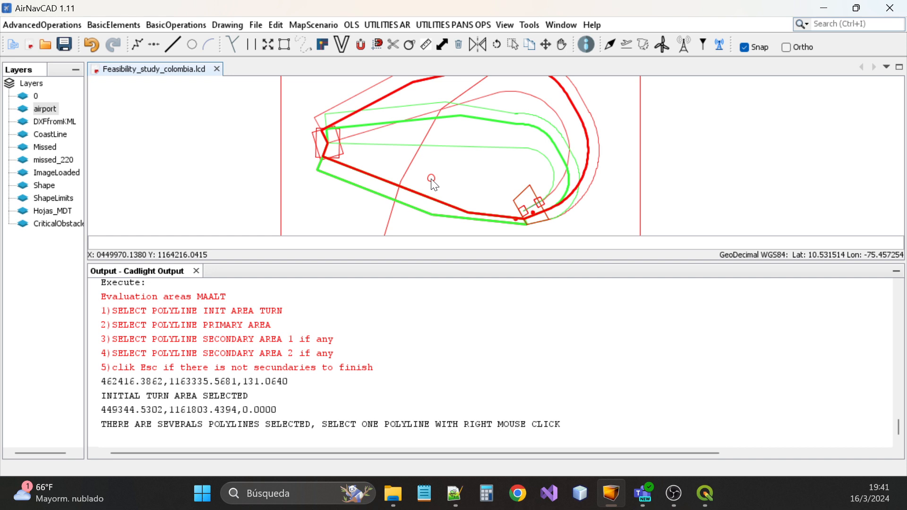
{"action": "left_click", "coordinate": [435, 186]}
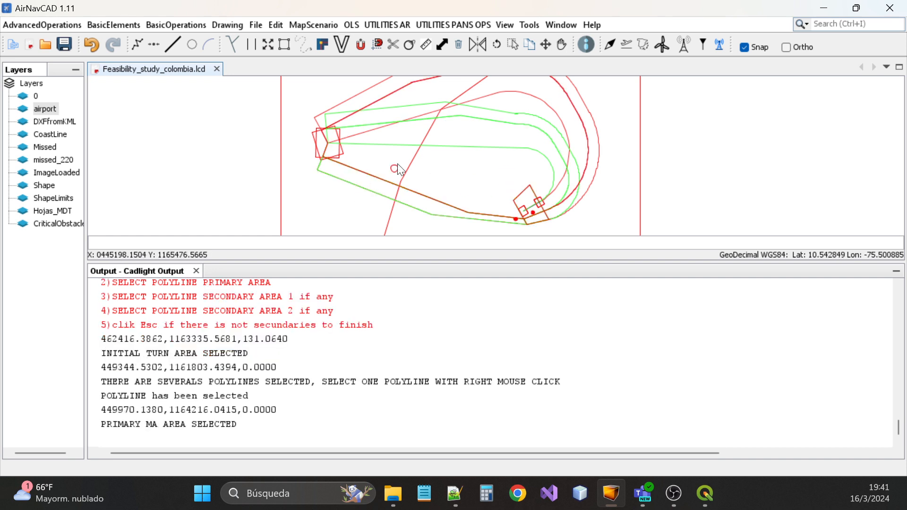
Assign the lower overlapping polyline and the outer polyline as the secondary missed-approach areas
{"action": "scroll", "coordinate": [562, 190], "scroll_direction": "down", "scroll_amount": 2}
{"action": "scroll", "coordinate": [480, 174], "scroll_direction": "up", "scroll_amount": 1}
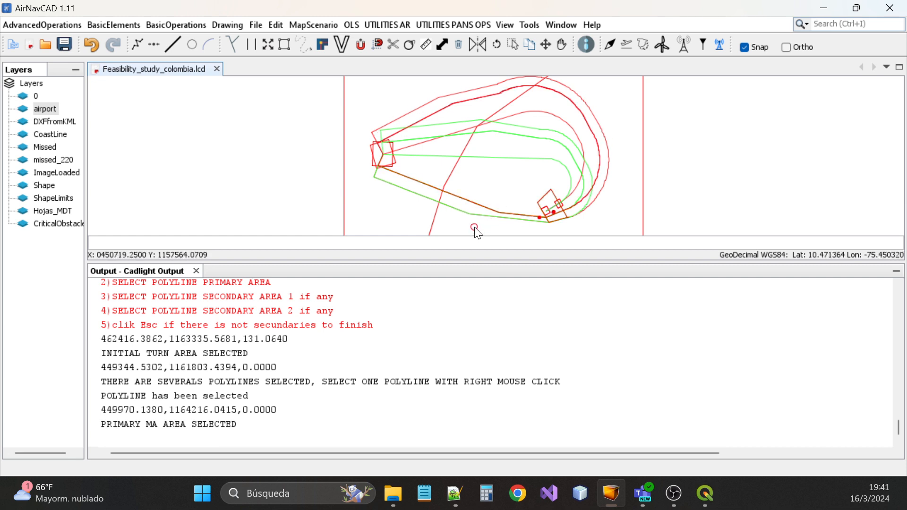
{"action": "left_click", "coordinate": [414, 196]}
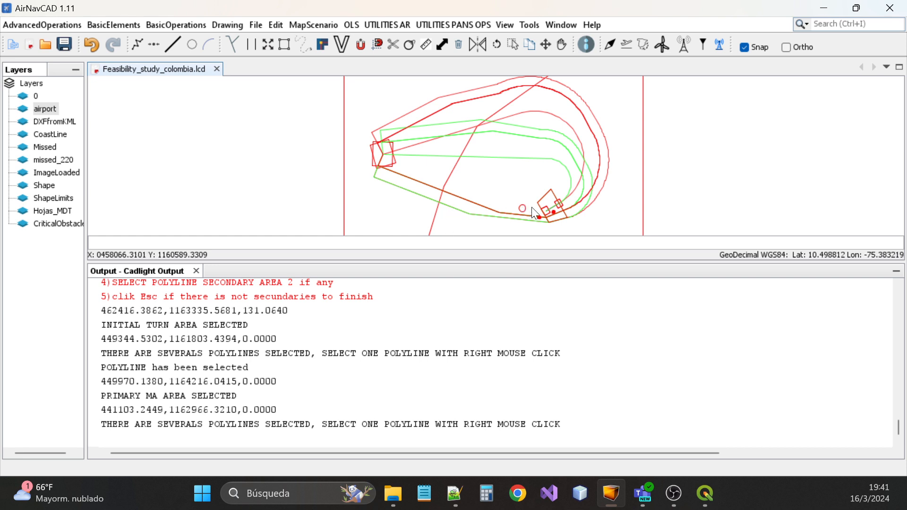
{"action": "right_click", "coordinate": [398, 215]}
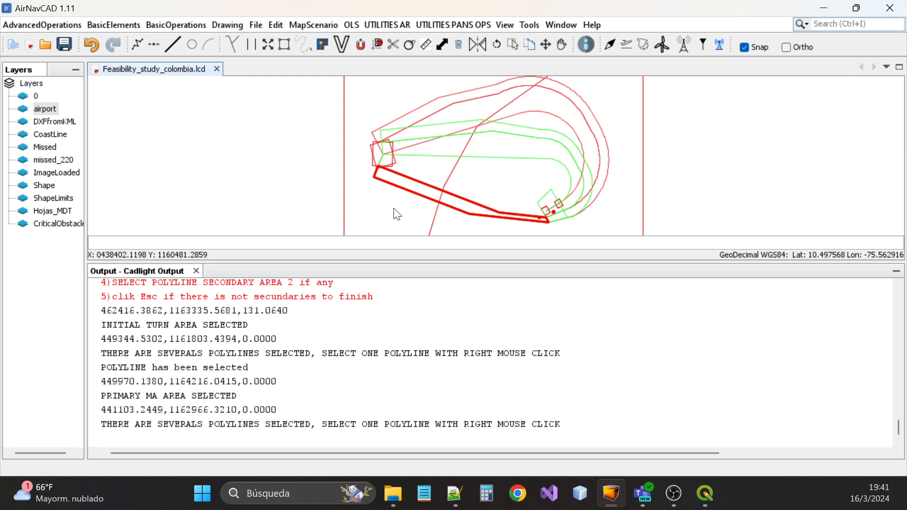
{"action": "right_click", "coordinate": [397, 215]}
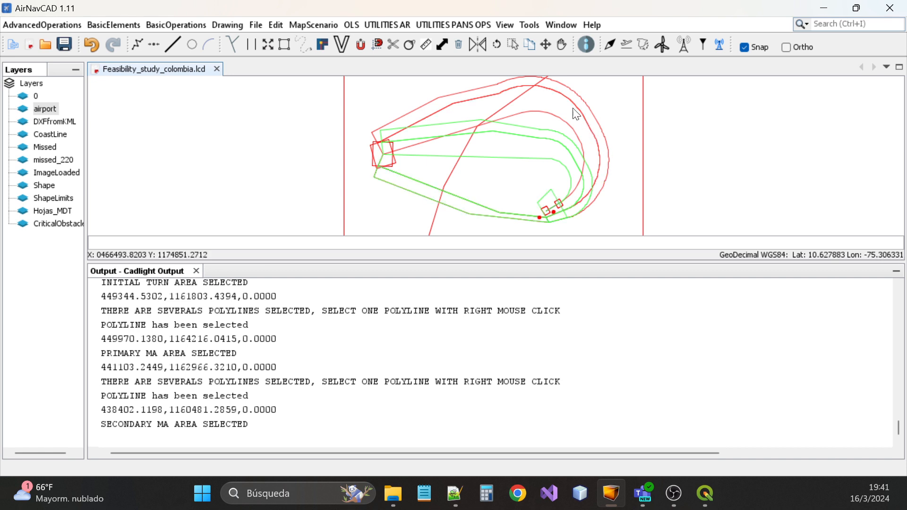
{"action": "left_click", "coordinate": [438, 97]}
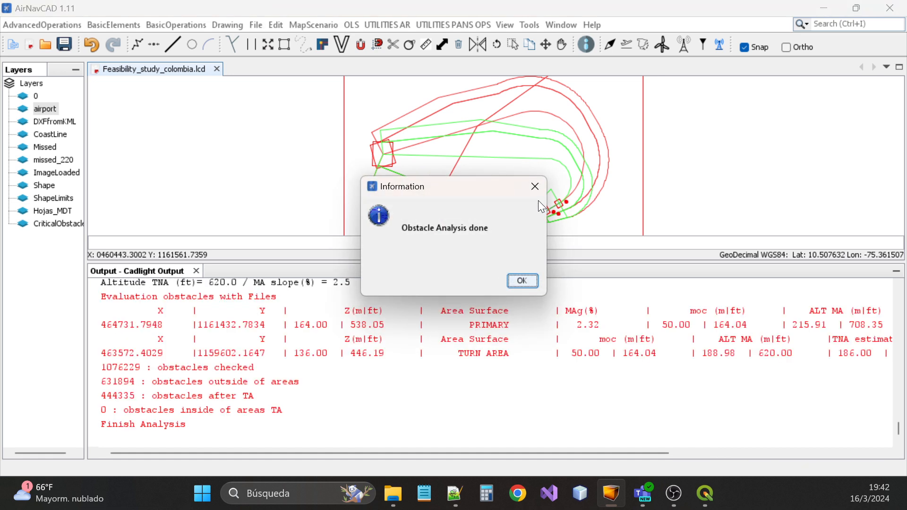
Dismiss the 'Obstacle Analysis done' notice once the analysis completes
{"action": "left_click", "coordinate": [523, 280]}
Lower the splitter above the Output panel so the map gains height
{"action": "scroll", "coordinate": [492, 361], "scroll_direction": "up", "scroll_amount": 3}
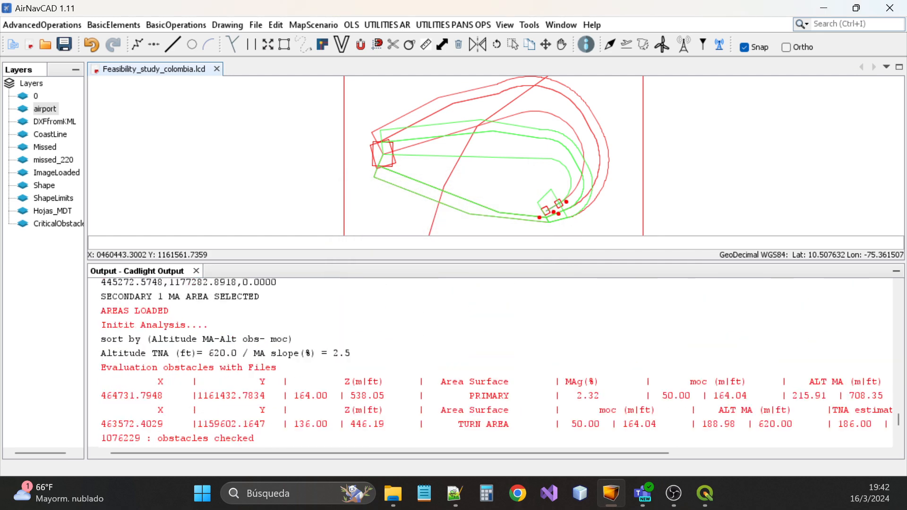
{"action": "scroll", "coordinate": [491, 362], "scroll_direction": "down", "scroll_amount": 2}
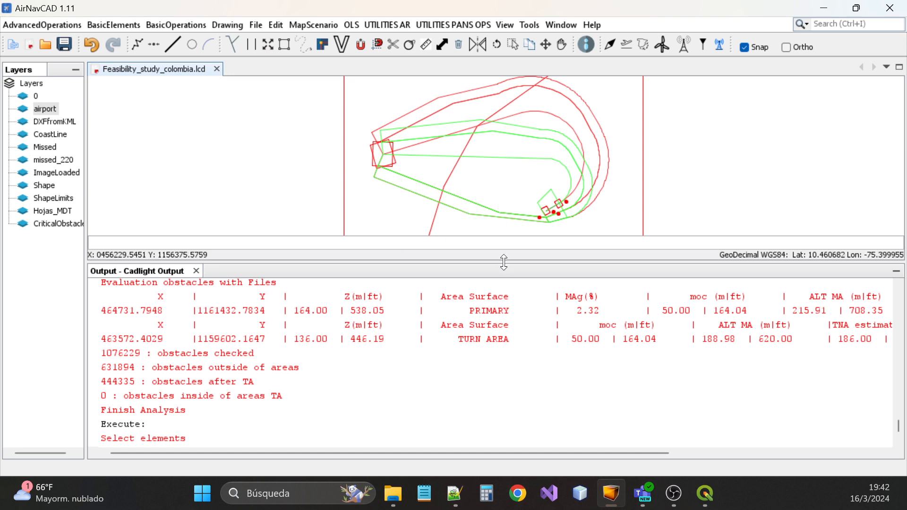
{"action": "left_click_drag", "start_coordinate": [504, 262], "coordinate": [502, 299]}
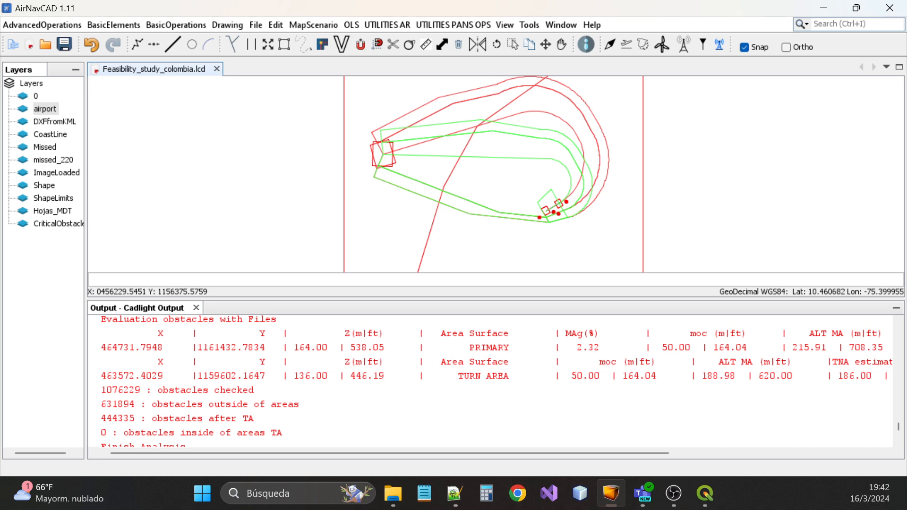
{"action": "left_click_drag", "start_coordinate": [462, 298], "coordinate": [466, 309]}
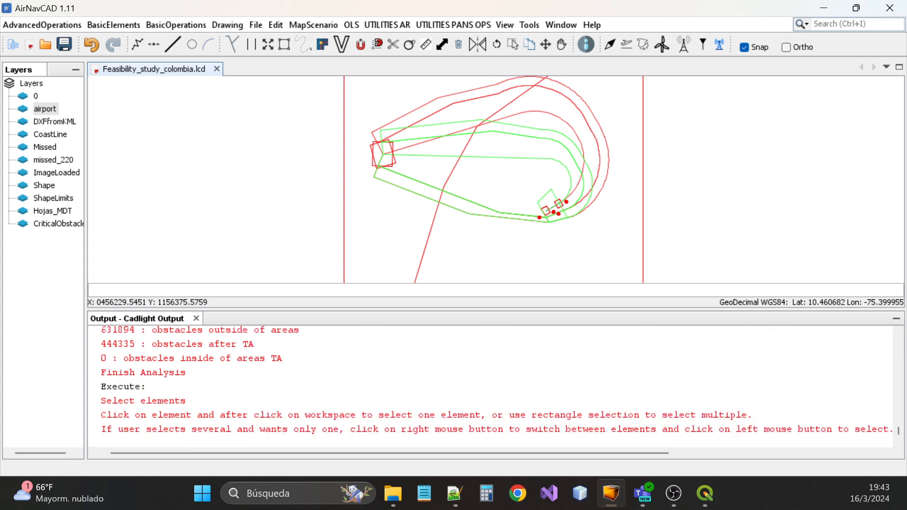
Highlight the 620.0 ft TNA altitude result in the Output log
{"action": "scroll", "coordinate": [492, 388], "scroll_direction": "up", "scroll_amount": 2}
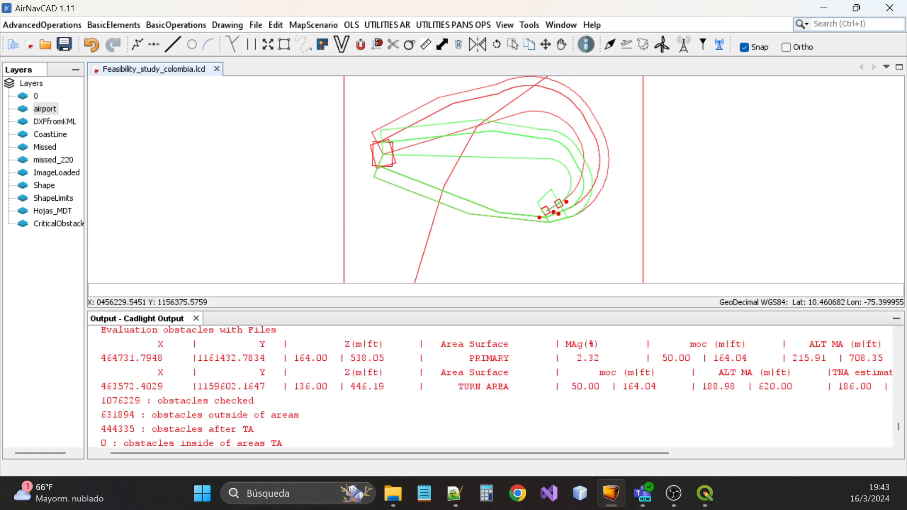
{"action": "scroll", "coordinate": [492, 388], "scroll_direction": "up", "scroll_amount": 3}
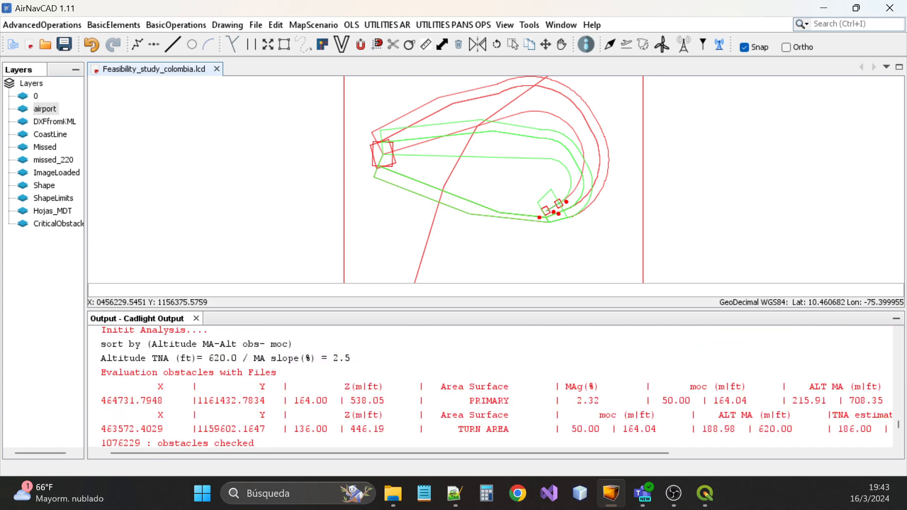
{"action": "scroll", "coordinate": [491, 387], "scroll_direction": "down", "scroll_amount": 5}
{"action": "scroll", "coordinate": [492, 388], "scroll_direction": "up", "scroll_amount": 4}
{"action": "scroll", "coordinate": [492, 387], "scroll_direction": "down", "scroll_amount": 2}
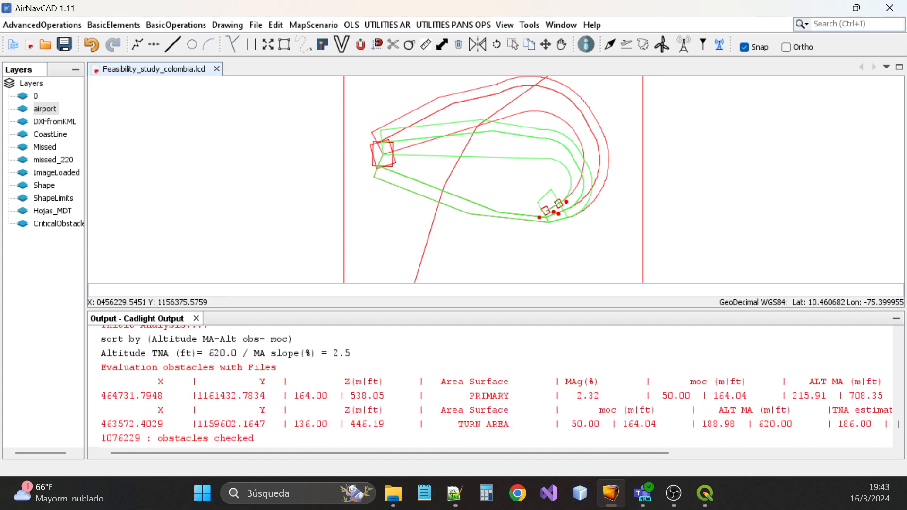
{"action": "scroll", "coordinate": [491, 388], "scroll_direction": "up", "scroll_amount": 2}
{"action": "scroll", "coordinate": [491, 388], "scroll_direction": "down", "scroll_amount": 1}
{"action": "left_click_drag", "start_coordinate": [237, 353], "coordinate": [100, 353]}
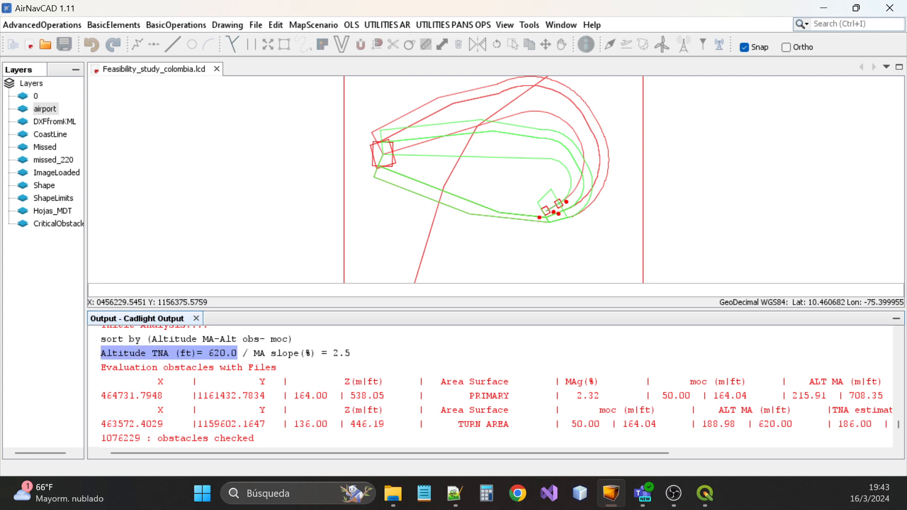
{"action": "left_click_drag", "start_coordinate": [525, 457], "coordinate": [736, 449]}
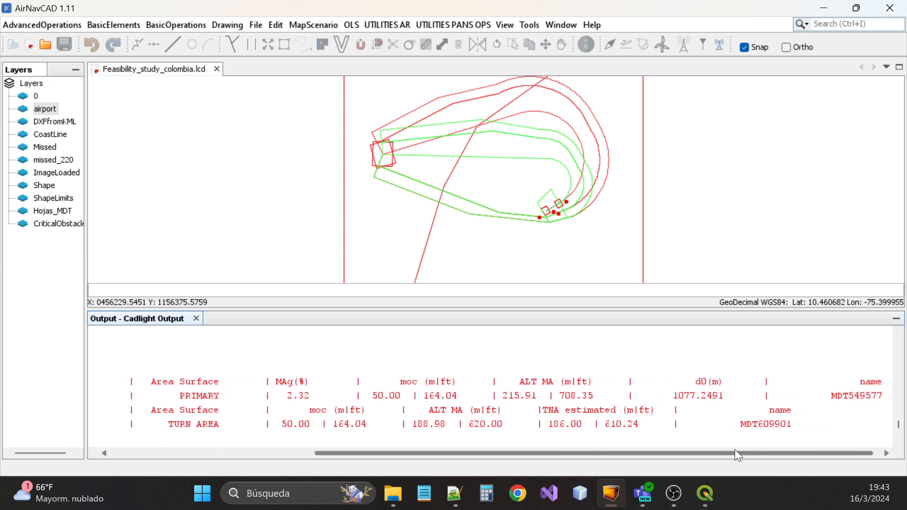
{"action": "left_click_drag", "start_coordinate": [674, 424], "coordinate": [605, 424]}
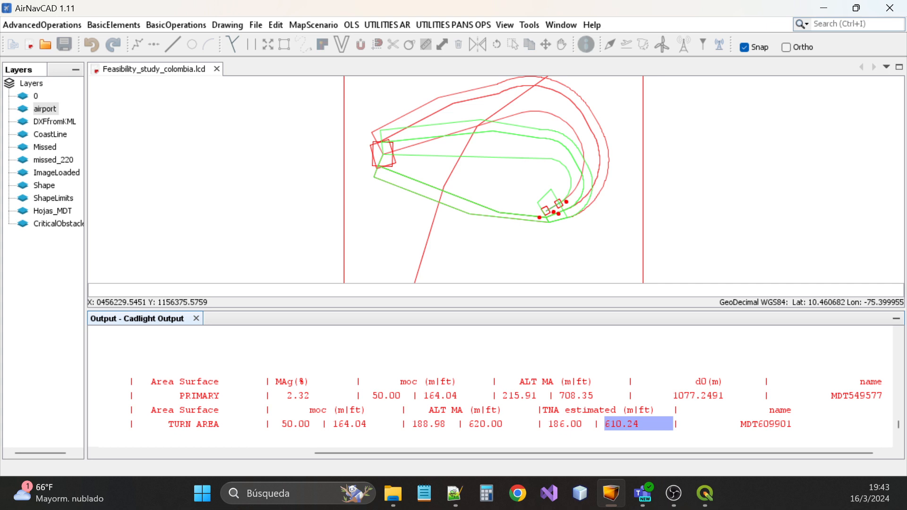
{"action": "left_click_drag", "start_coordinate": [626, 452], "coordinate": [395, 463]}
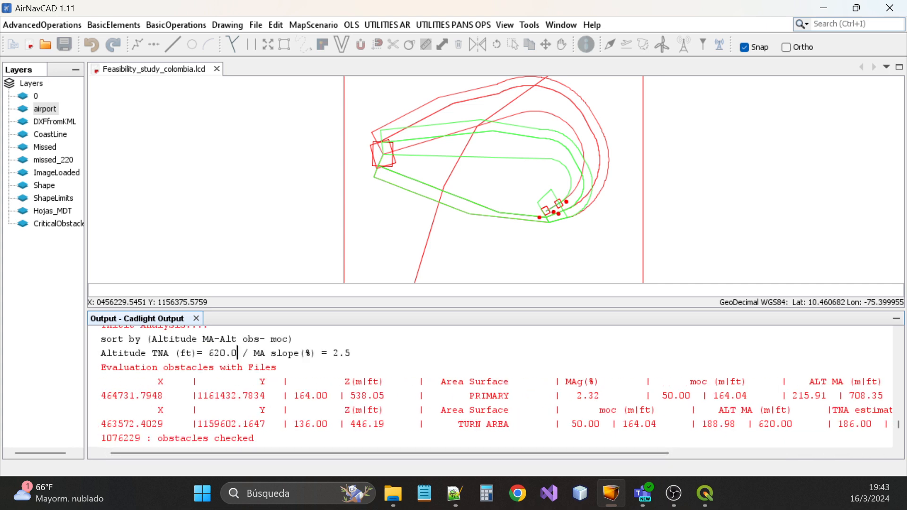
{"action": "left_click_drag", "start_coordinate": [237, 353], "coordinate": [203, 353]}
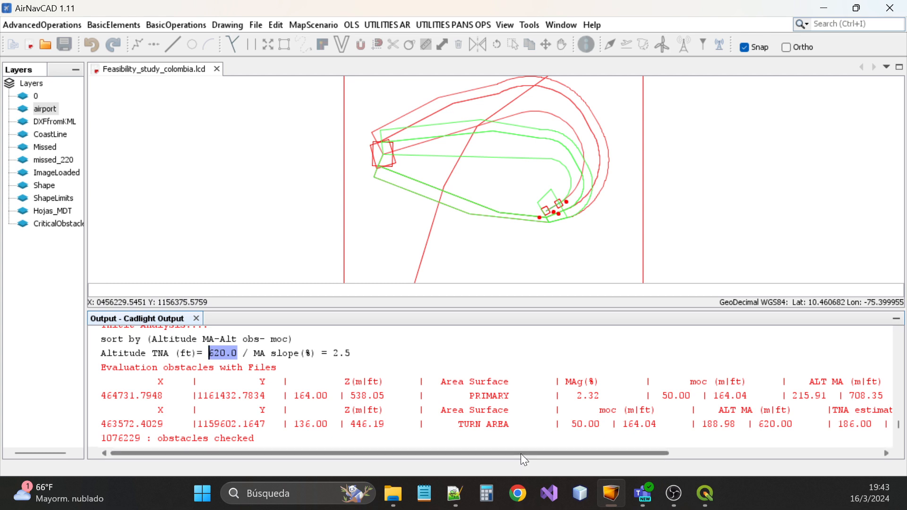
Highlight the primary area's 2.32% MAg gradient value in the results
{"action": "left_click_drag", "start_coordinate": [457, 452], "coordinate": [522, 451]}
{"action": "left_click_drag", "start_coordinate": [471, 381], "coordinate": [552, 395]}
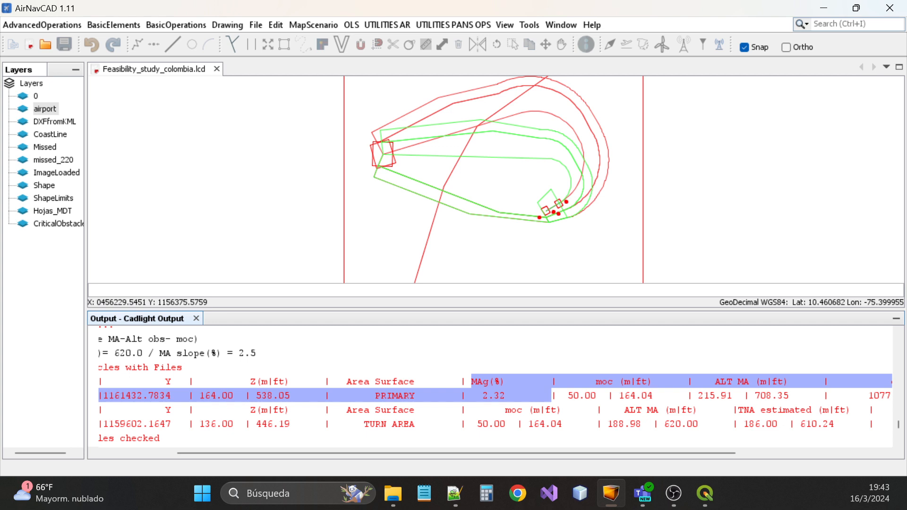
{"action": "left_click_drag", "start_coordinate": [551, 396], "coordinate": [471, 382]}
{"action": "left_click_drag", "start_coordinate": [420, 454], "coordinate": [382, 460]}
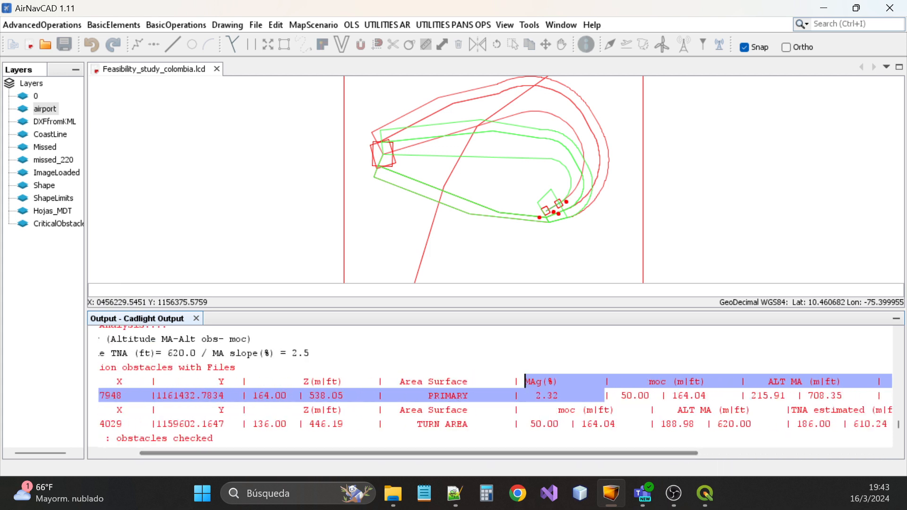
{"action": "left_click_drag", "start_coordinate": [530, 381], "coordinate": [559, 395]}
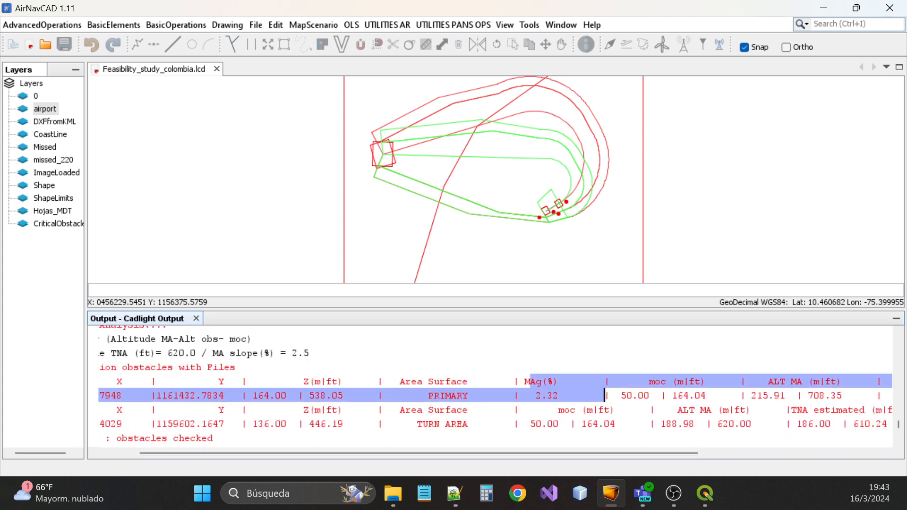
{"action": "left_click", "coordinate": [560, 395]}
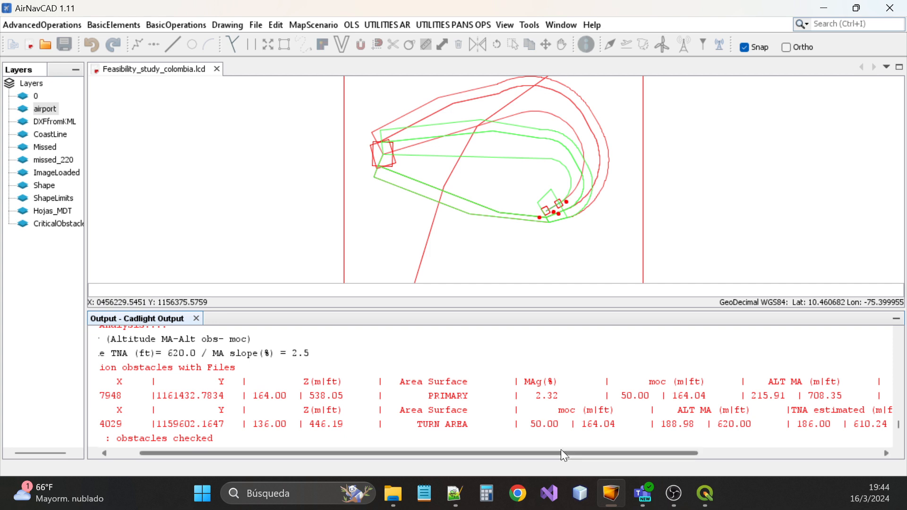
{"action": "left_click_drag", "start_coordinate": [560, 450], "coordinate": [530, 451]}
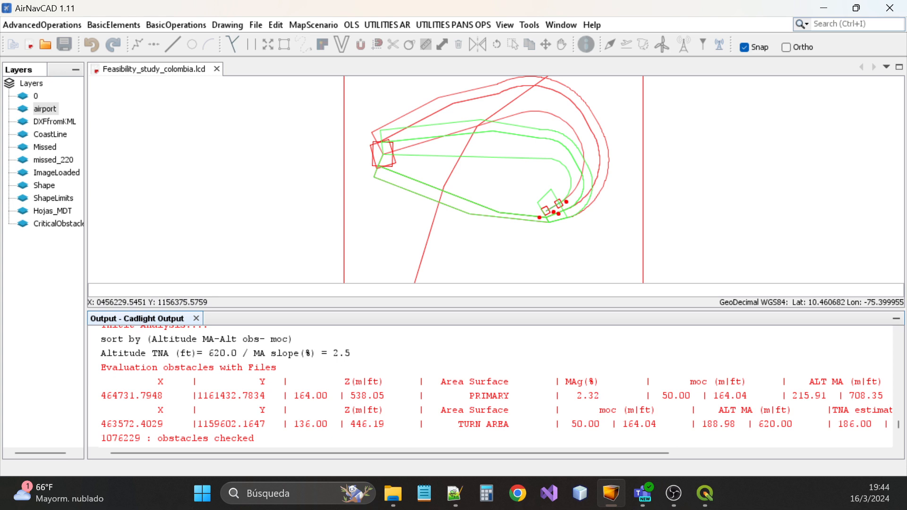
{"action": "key", "text": "shift+Left"}
{"action": "key", "text": "shift+Left"}
{"action": "key", "text": "shift+Left"}
{"action": "key", "text": "shift+Left"}
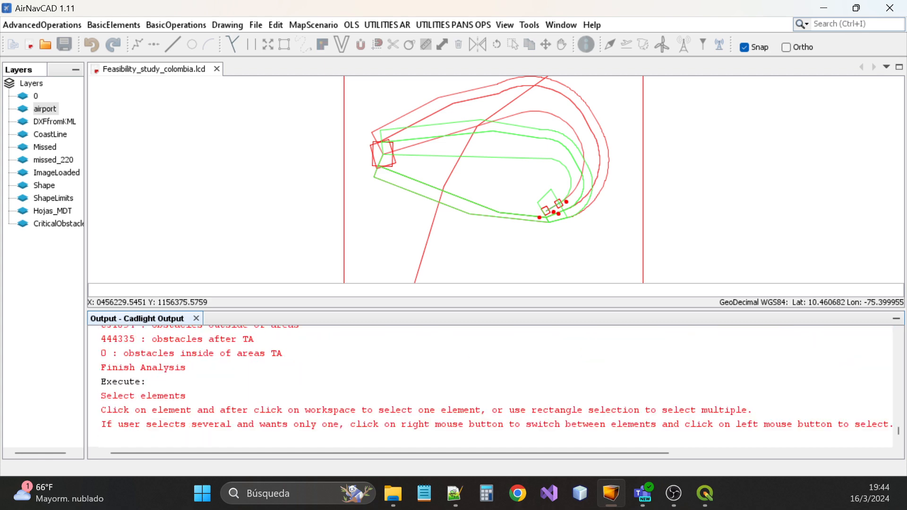
Make the airport layer visible to show its blue runway and approach outlines
{"action": "left_click", "coordinate": [55, 109]}
{"action": "double_click", "coordinate": [54, 109]}
{"action": "left_click", "coordinate": [403, 293]}
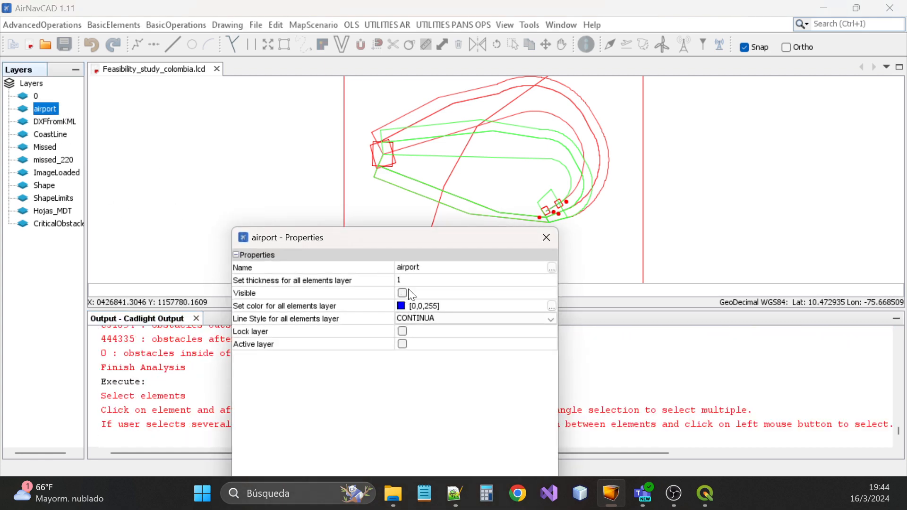
{"action": "left_click", "coordinate": [546, 238]}
{"action": "scroll", "coordinate": [428, 174], "scroll_direction": "down", "scroll_amount": 1}
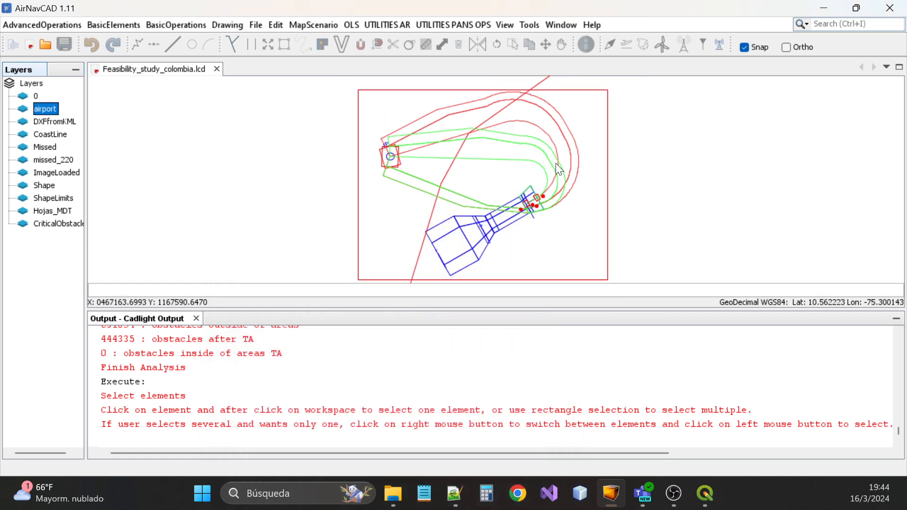
Zoom in on the runway end and bring the Output results table back into view
{"action": "scroll", "coordinate": [562, 200], "scroll_direction": "up", "scroll_amount": 2}
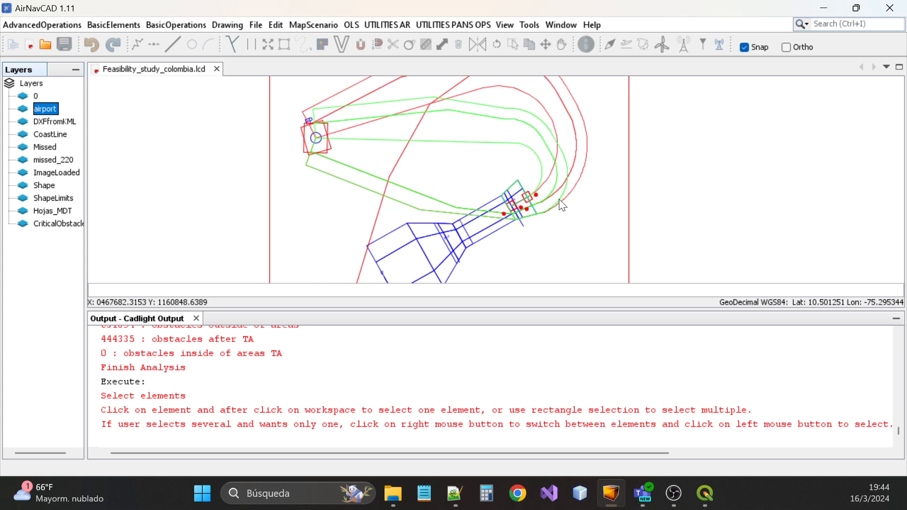
{"action": "scroll", "coordinate": [552, 186], "scroll_direction": "up", "scroll_amount": 1}
{"action": "scroll", "coordinate": [531, 202], "scroll_direction": "up", "scroll_amount": 1}
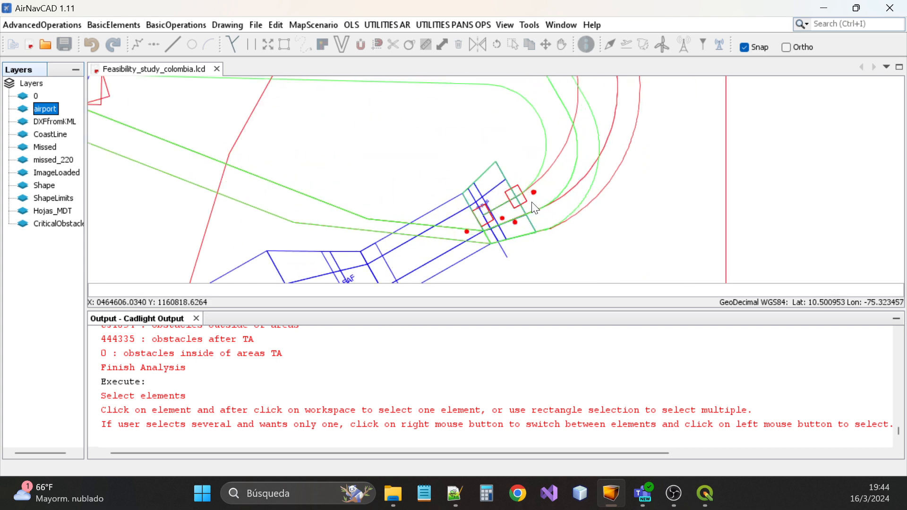
{"action": "scroll", "coordinate": [497, 383], "scroll_direction": "up", "scroll_amount": 2}
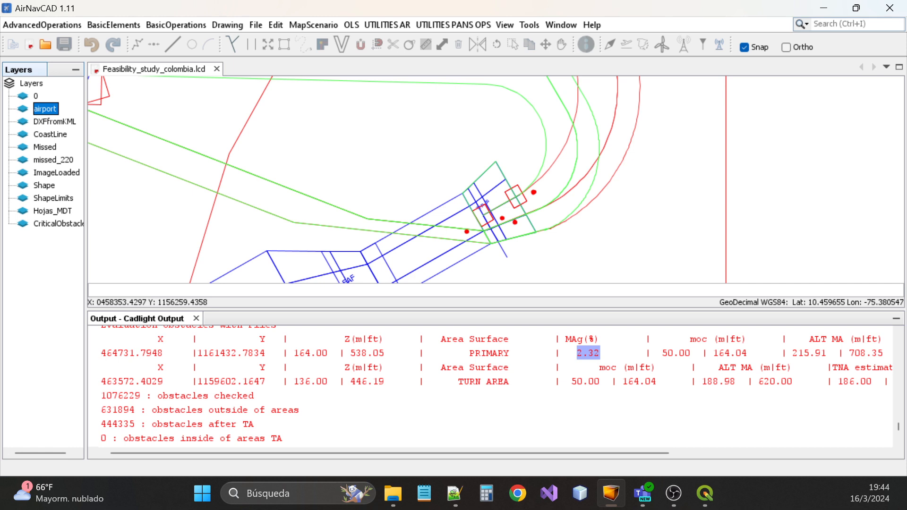
Copy the critical obstacle's X and Y coordinates from the results into the command line
{"action": "left_click_drag", "start_coordinate": [101, 353], "coordinate": [282, 353]}
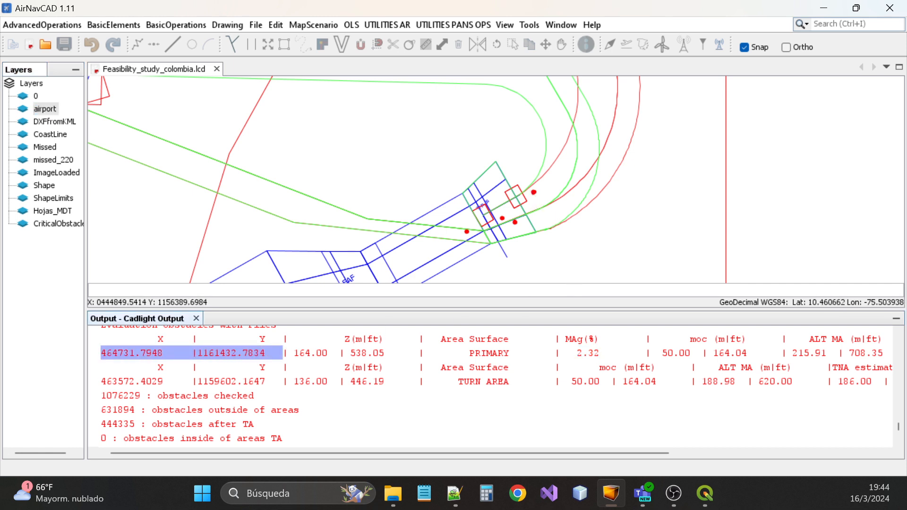
{"action": "left_click", "coordinate": [90, 289]}
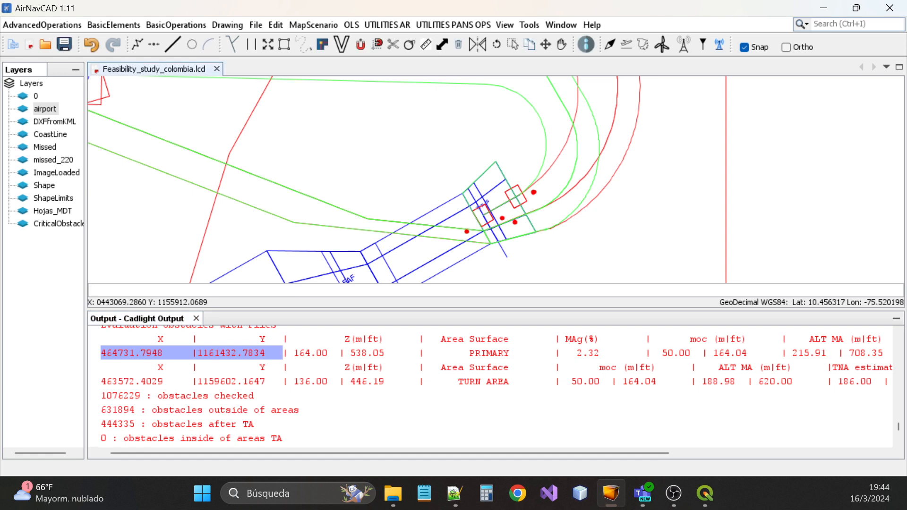
{"action": "type", "text": "v"}
{"action": "left_click", "coordinate": [192, 353]}
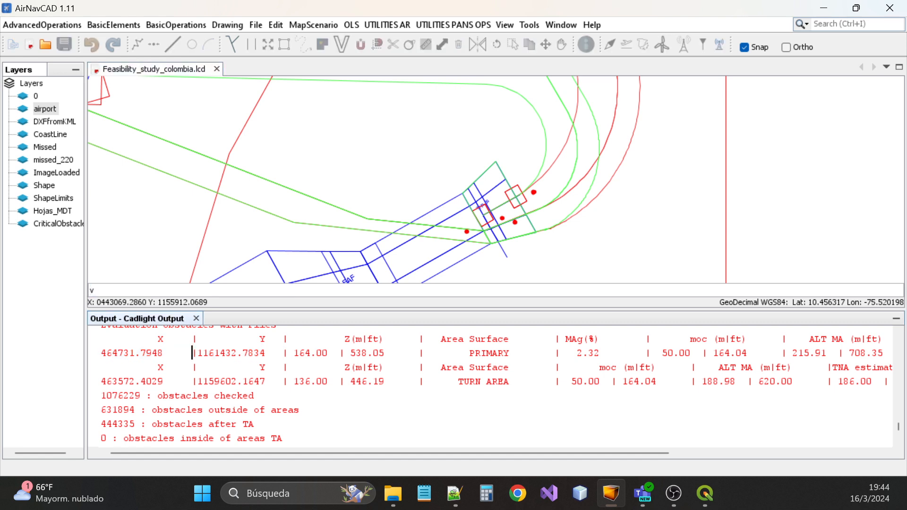
{"action": "left_click_drag", "start_coordinate": [282, 354], "coordinate": [101, 353]}
{"action": "key", "text": "ctrl+c"}
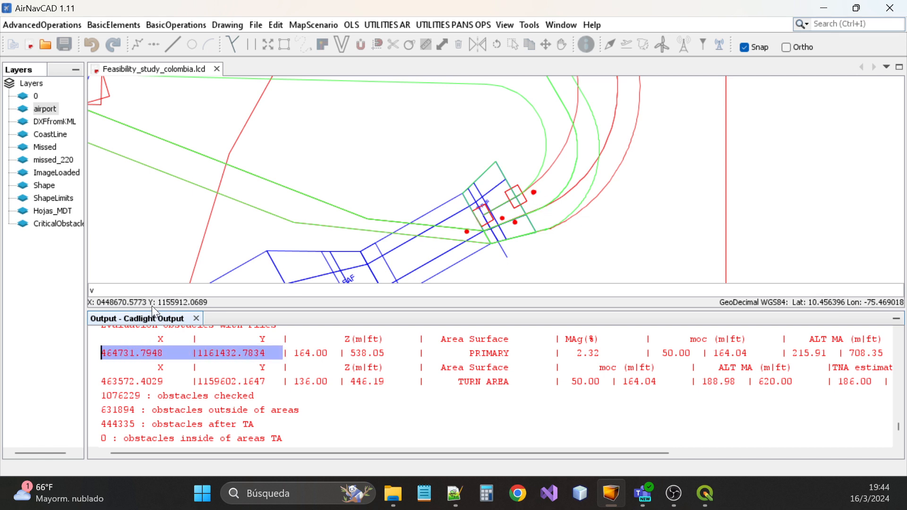
{"action": "left_click_drag", "start_coordinate": [110, 291], "coordinate": [68, 289]}
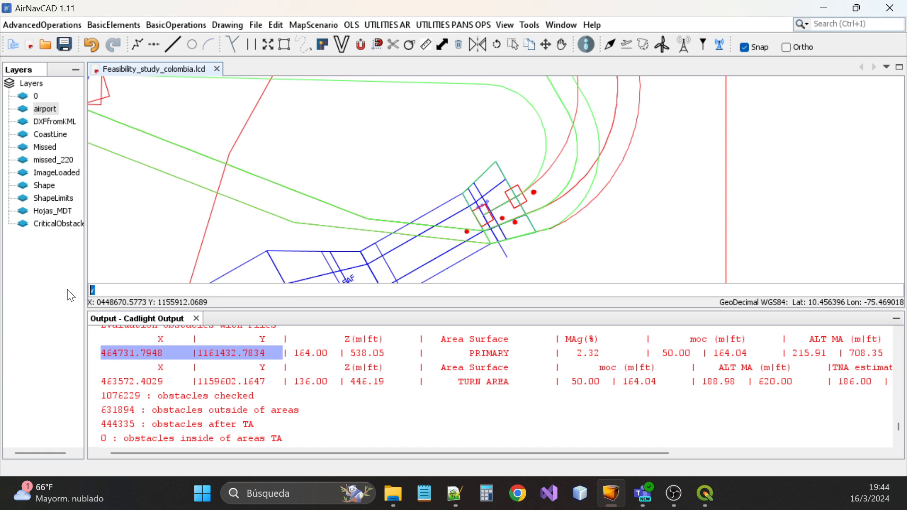
{"action": "key", "text": "ctrl+v"}
Reformat the entry as 464731.794,1161432.7834 and submit it
{"action": "left_click", "coordinate": [184, 291]}
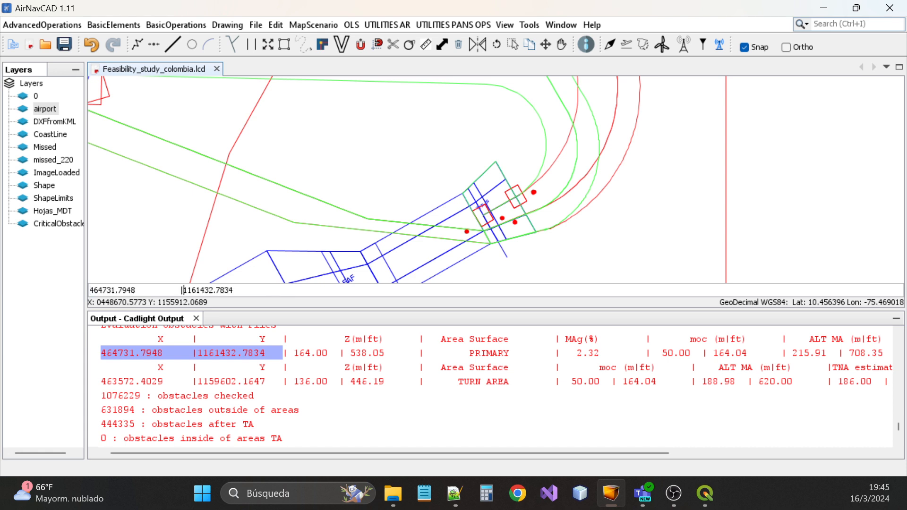
{"action": "key", "text": "BackSpace"}
{"action": "key", "text": "BackSpace"}
{"action": "key", "text": "BackSpace"}
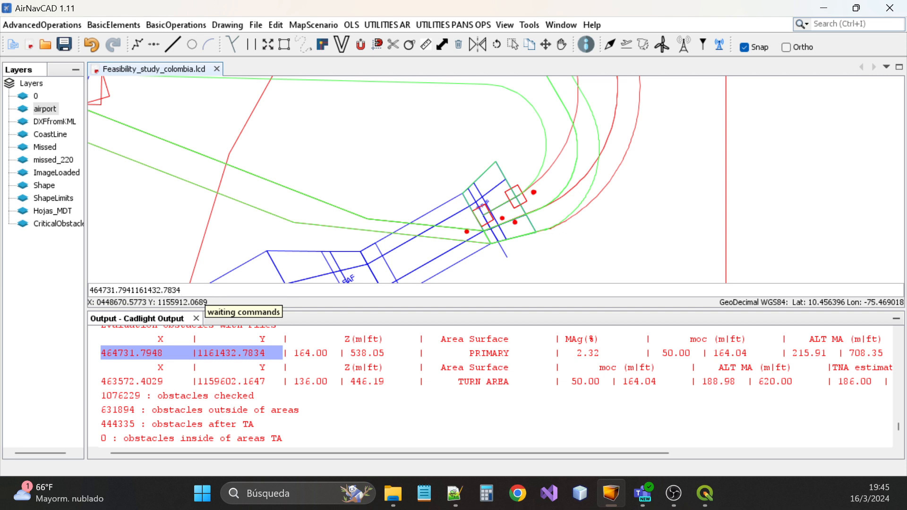
{"action": "type", "text": ","}
{"action": "key", "text": "End"}
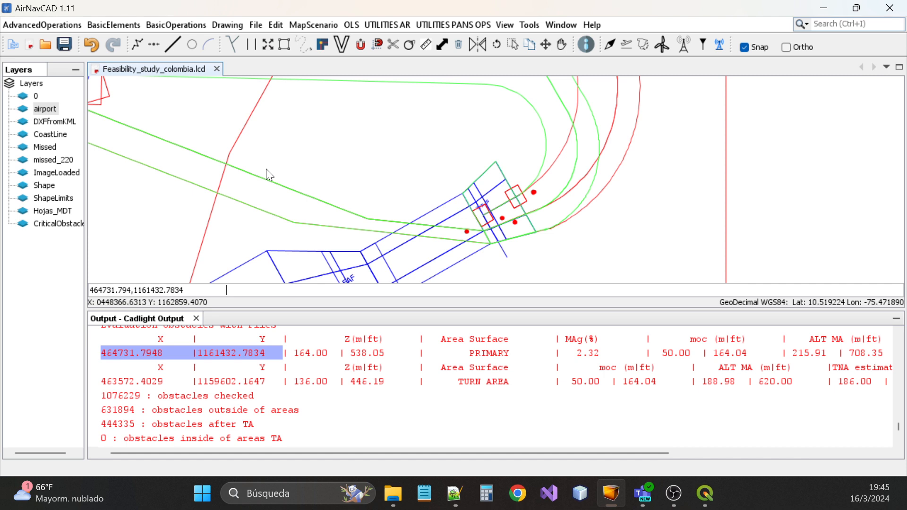
{"action": "key", "text": "BackSpace"}
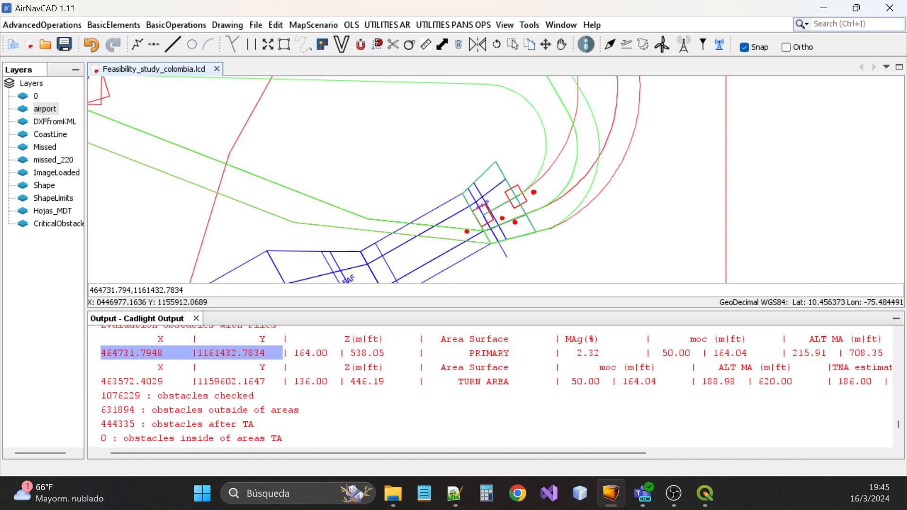
{"action": "key", "text": "Return"}
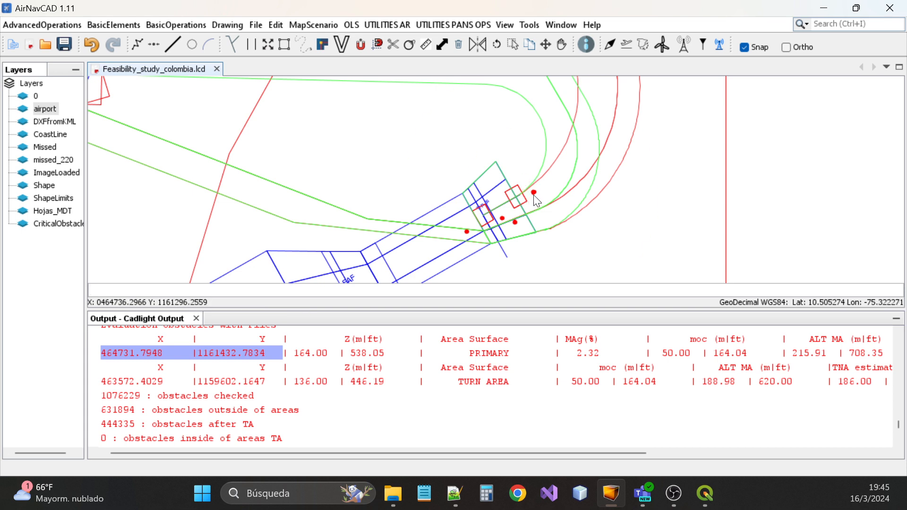
{"action": "scroll", "coordinate": [534, 195], "scroll_direction": "up", "scroll_amount": 2}
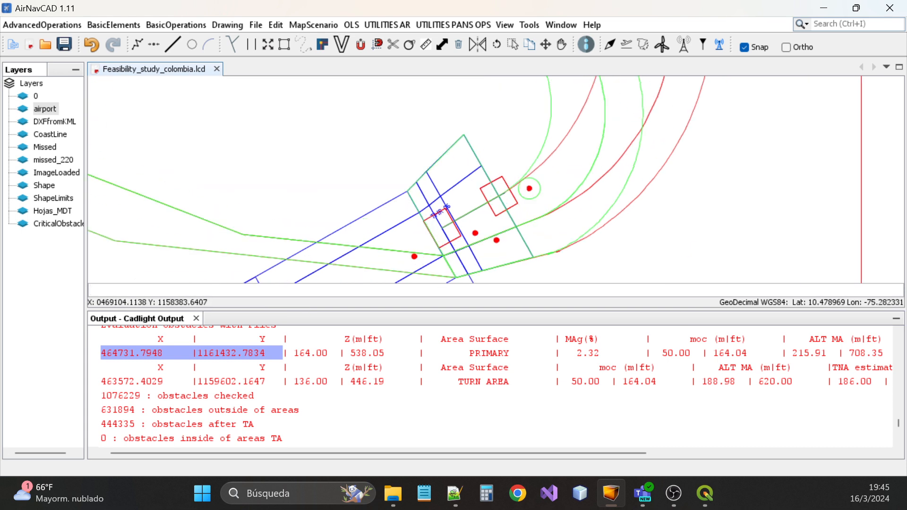
{"action": "left_click_drag", "start_coordinate": [616, 451], "coordinate": [648, 455]}
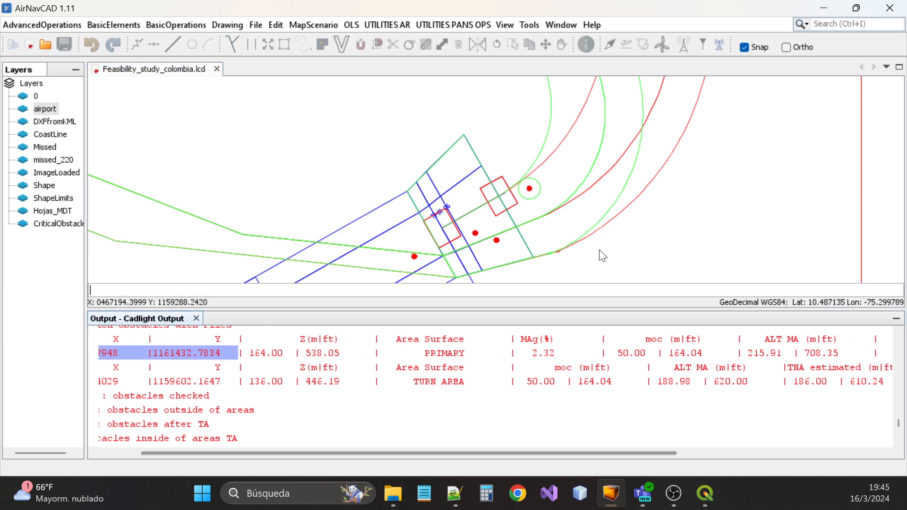
{"action": "scroll", "coordinate": [602, 256], "scroll_direction": "down", "scroll_amount": 1}
{"action": "scroll", "coordinate": [611, 279], "scroll_direction": "down", "scroll_amount": 1}
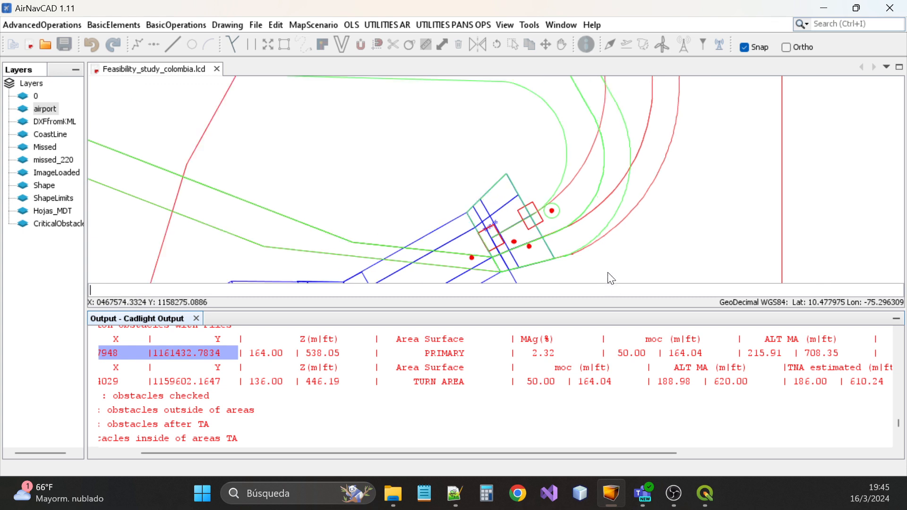
{"action": "scroll", "coordinate": [612, 279], "scroll_direction": "down", "scroll_amount": 2}
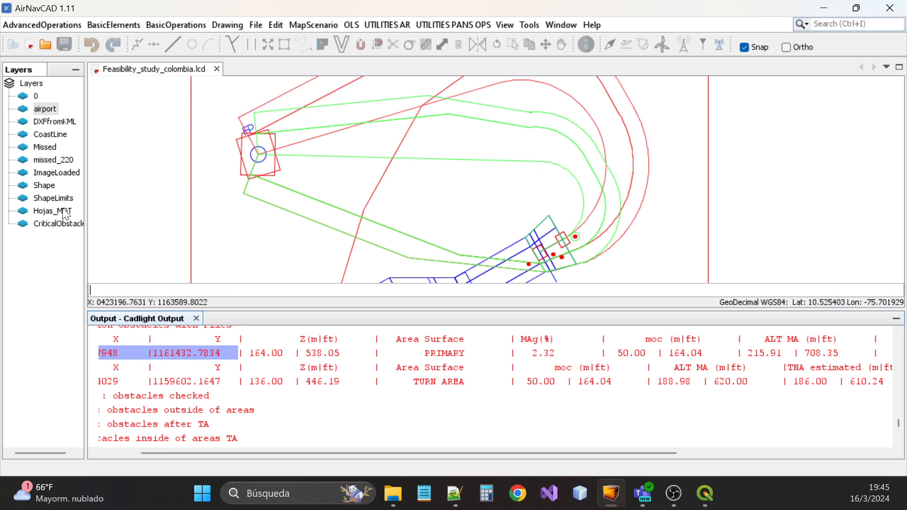
Select the 620.0 TNA value in the analysis results
{"action": "left_click", "coordinate": [557, 185]}
{"action": "scroll", "coordinate": [502, 85], "scroll_direction": "down", "scroll_amount": 1}
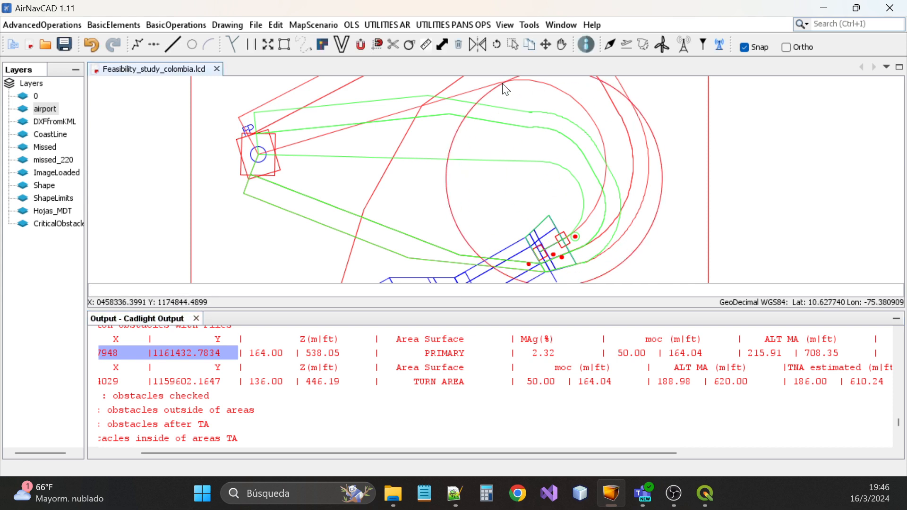
{"action": "scroll", "coordinate": [624, 270], "scroll_direction": "down", "scroll_amount": 2}
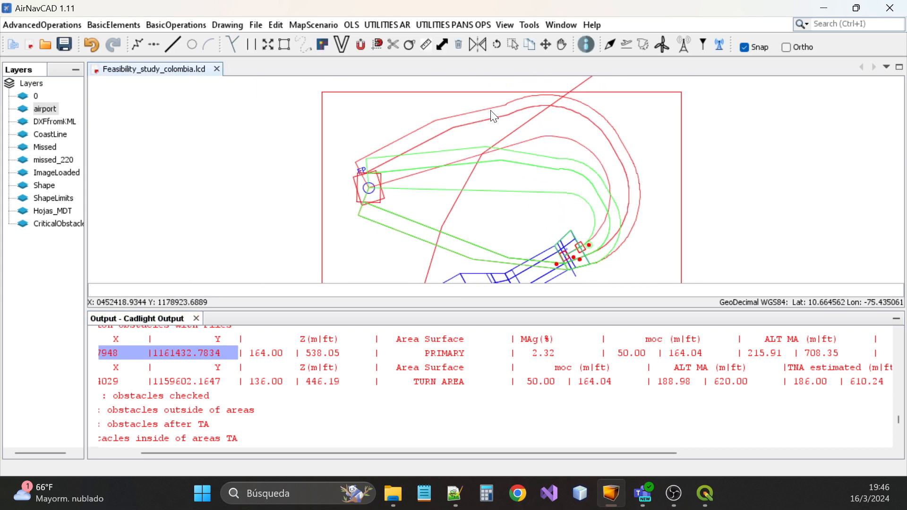
{"action": "scroll", "coordinate": [492, 113], "scroll_direction": "down", "scroll_amount": 2}
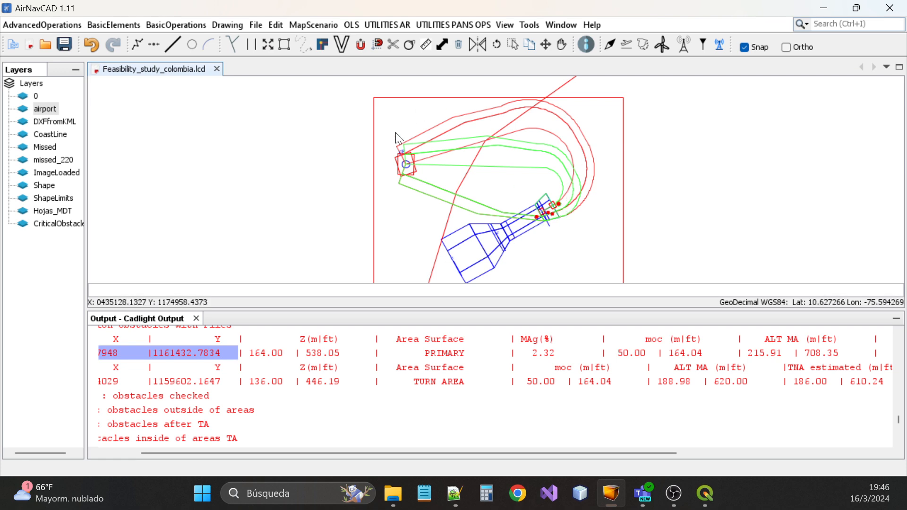
{"action": "scroll", "coordinate": [495, 386], "scroll_direction": "up", "scroll_amount": 3}
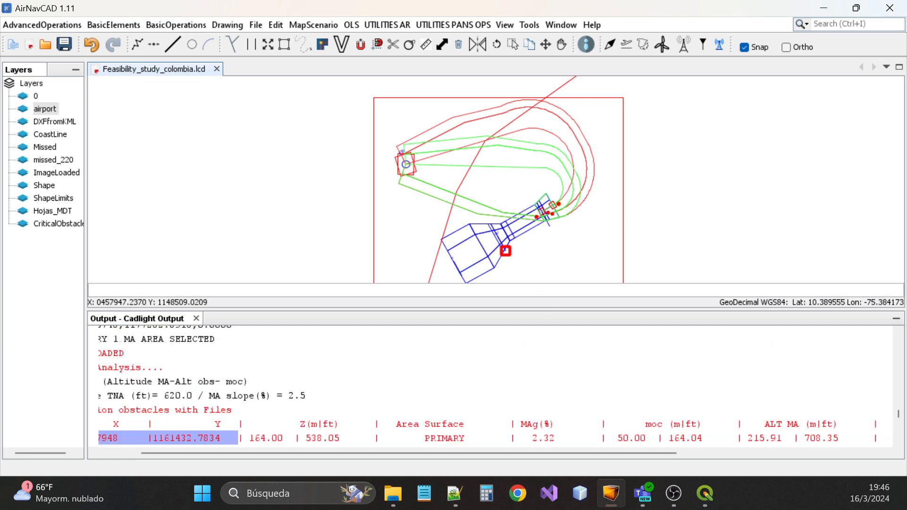
{"action": "left_click_drag", "start_coordinate": [159, 354], "coordinate": [194, 353]}
Browse the UTILITIES AR and BasicOperations menus
{"action": "left_click", "coordinate": [244, 79]}
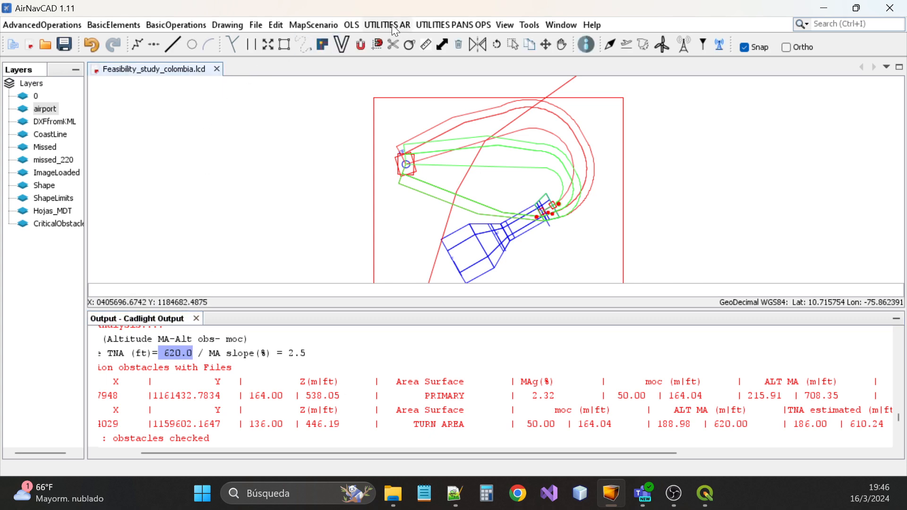
{"action": "left_click", "coordinate": [392, 24]}
{"action": "left_click", "coordinate": [188, 27]}
{"action": "left_click", "coordinate": [187, 26]}
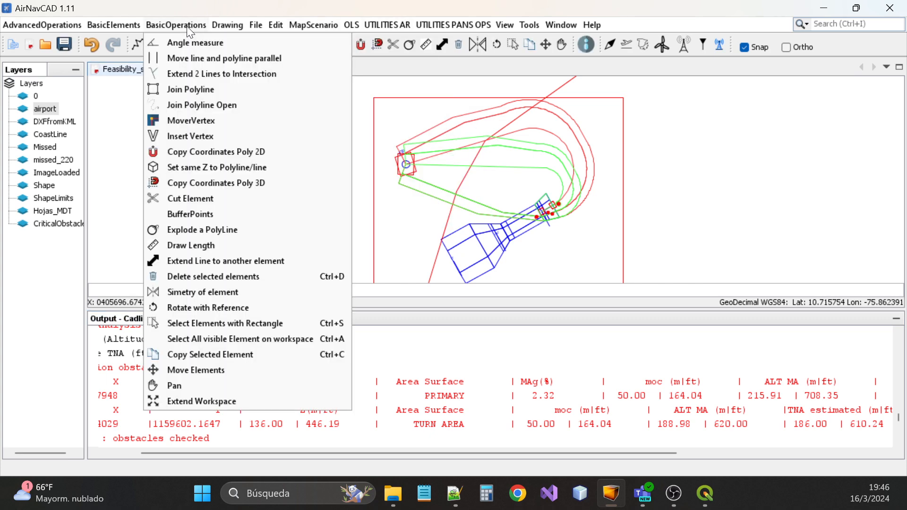
Add a '620 ft' text label with the Text Wizard, placed left of the missed-approach drawing
{"action": "mouse_move", "coordinate": [94, 22]}
{"action": "left_click", "coordinate": [126, 38]}
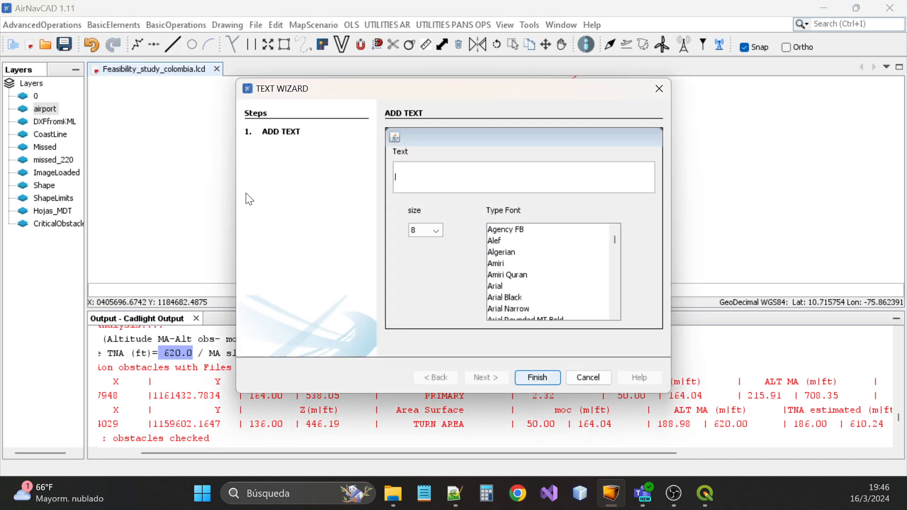
{"action": "type", "text": "629"}
{"action": "key", "text": "BackSpace"}
{"action": "type", "text": "0 ft"}
{"action": "left_click", "coordinate": [537, 378]}
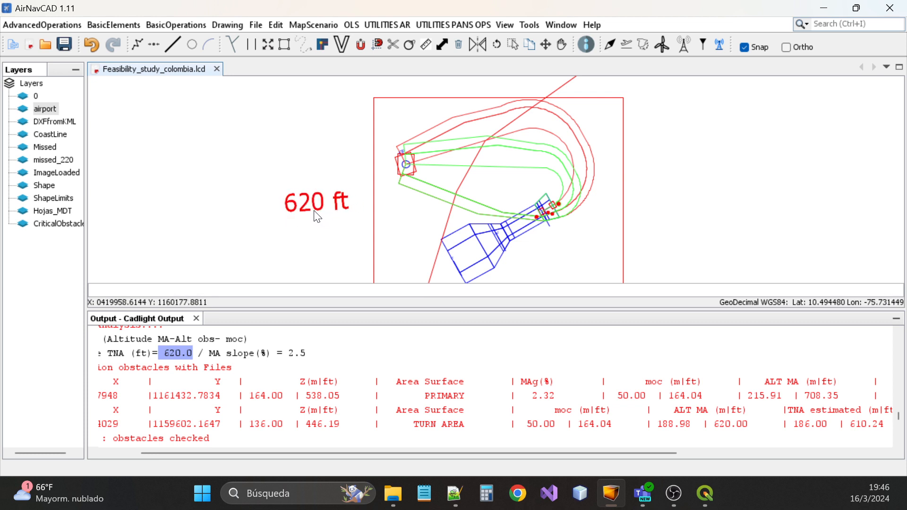
{"action": "left_click", "coordinate": [317, 217]}
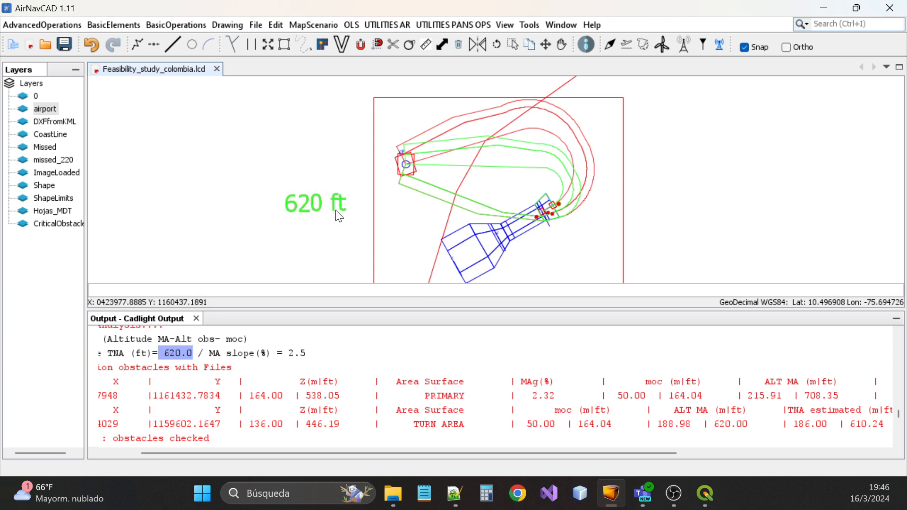
{"action": "scroll", "coordinate": [345, 148], "scroll_direction": "down", "scroll_amount": 1}
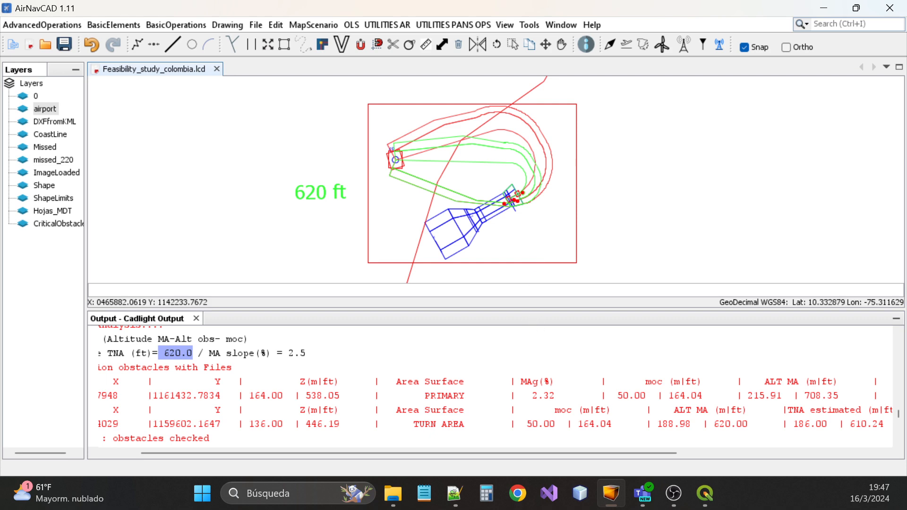
{"action": "scroll", "coordinate": [533, 326], "scroll_direction": "down", "scroll_amount": 5}
{"action": "scroll", "coordinate": [495, 383], "scroll_direction": "up", "scroll_amount": 4}
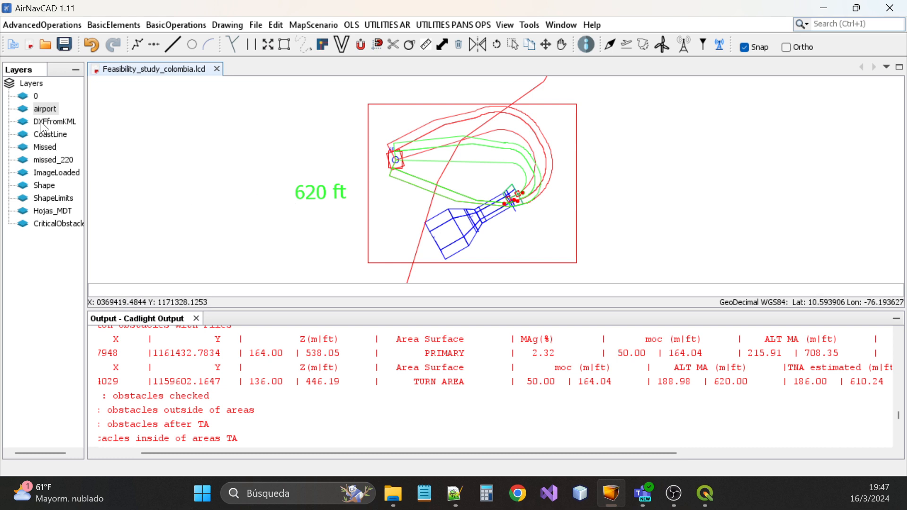
{"action": "left_click", "coordinate": [54, 174]}
Make the ImageLoaded satellite layer visible beneath the procedure areas
{"action": "double_click", "coordinate": [53, 174]}
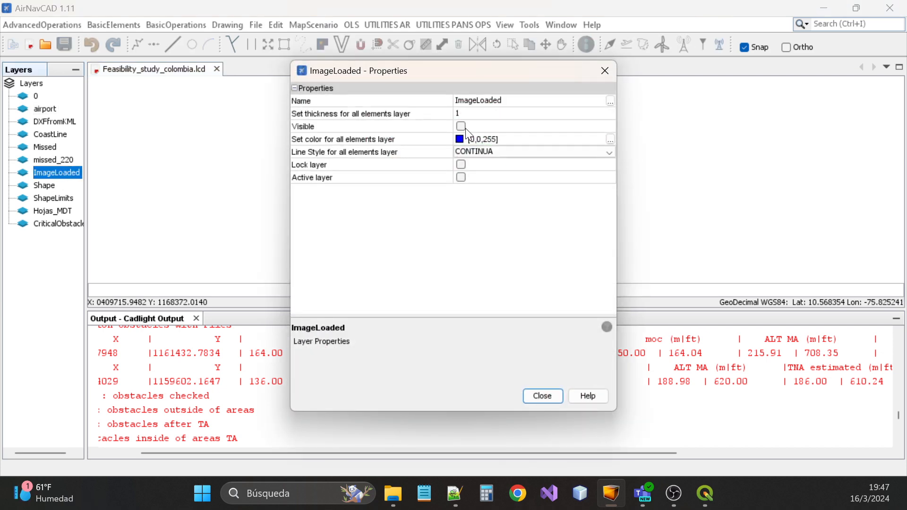
{"action": "left_click", "coordinate": [465, 126]}
{"action": "left_click", "coordinate": [605, 71]}
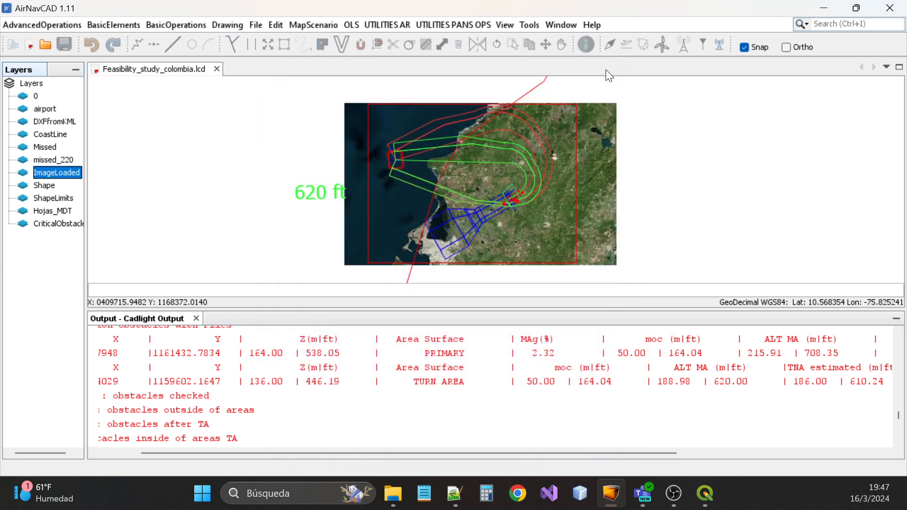
{"action": "scroll", "coordinate": [526, 133], "scroll_direction": "up", "scroll_amount": 1}
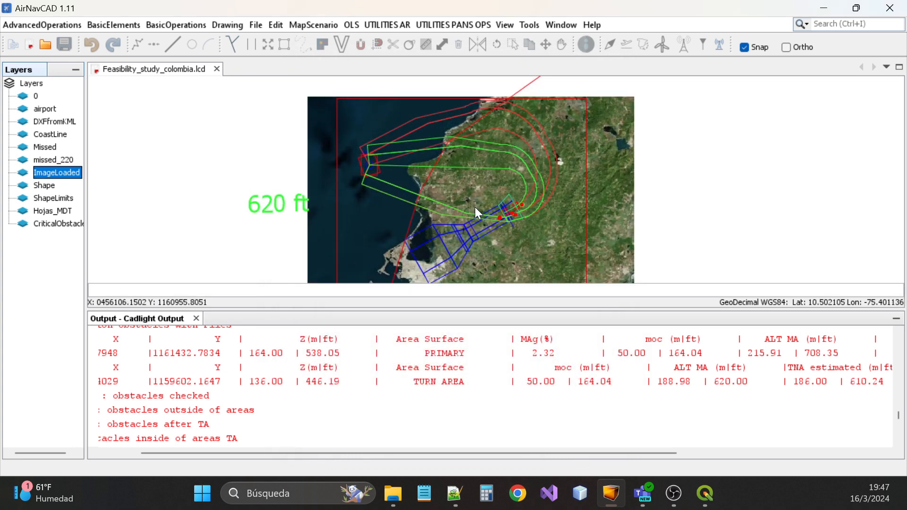
{"action": "scroll", "coordinate": [474, 207], "scroll_direction": "up", "scroll_amount": 2}
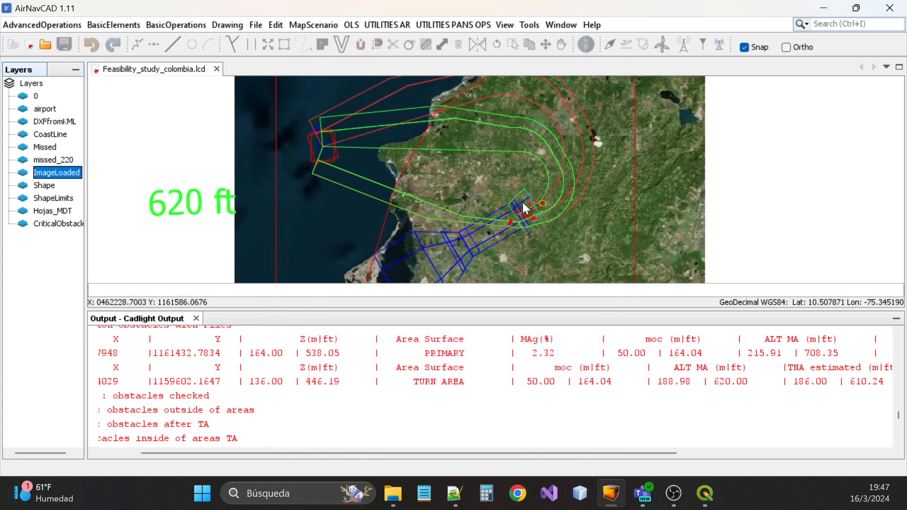
{"action": "scroll", "coordinate": [523, 202], "scroll_direction": "up", "scroll_amount": 3}
{"action": "scroll", "coordinate": [526, 193], "scroll_direction": "down", "scroll_amount": 7}
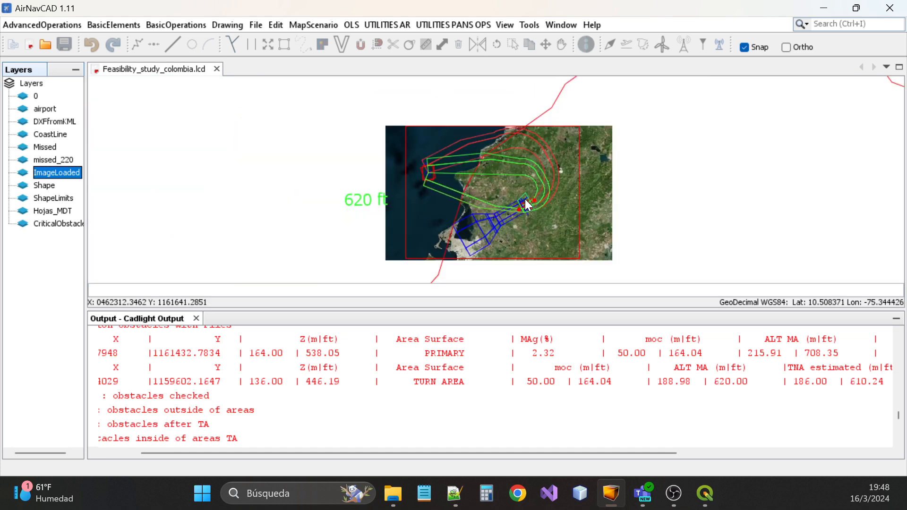
{"action": "scroll", "coordinate": [531, 211], "scroll_direction": "up", "scroll_amount": 2}
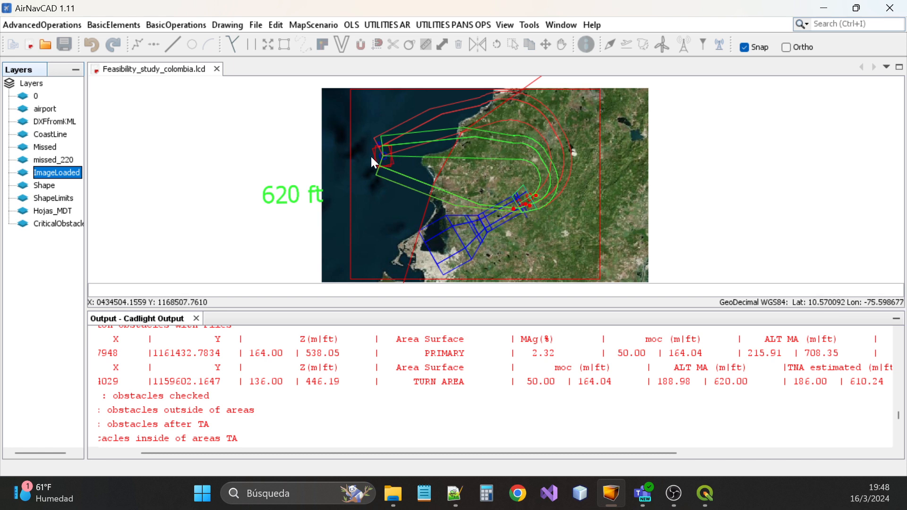
{"action": "scroll", "coordinate": [368, 156], "scroll_direction": "down", "scroll_amount": 1}
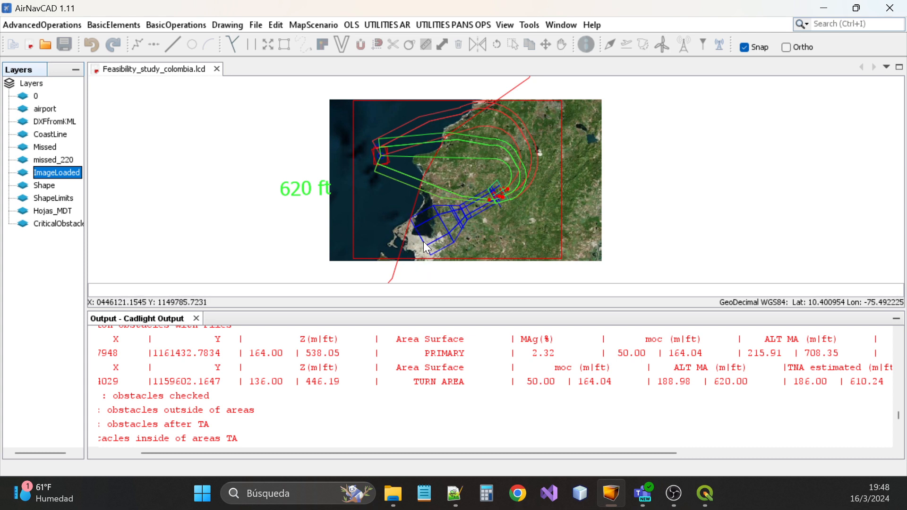
{"action": "scroll", "coordinate": [333, 358], "scroll_direction": "up", "scroll_amount": 2}
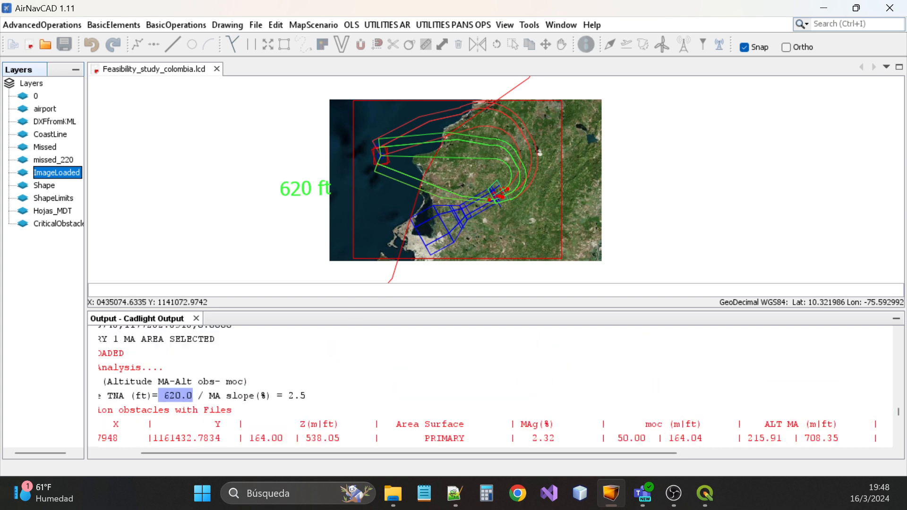
Reselect the 620.0 TNA value in the Output log
{"action": "left_click", "coordinate": [170, 395]}
{"action": "left_click_drag", "start_coordinate": [164, 395], "coordinate": [192, 396]}
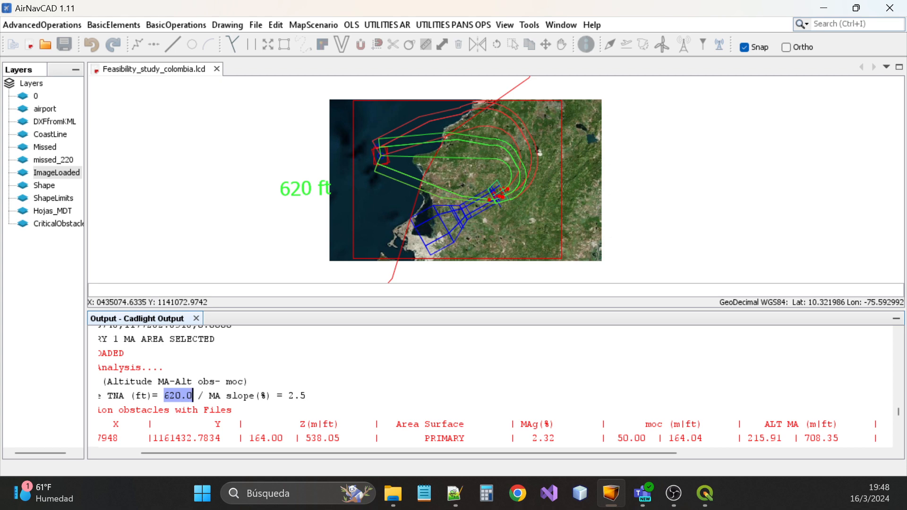
{"action": "left_click_drag", "start_coordinate": [424, 454], "coordinate": [266, 455]}
Show the program's About information from the Help menu
{"action": "scroll", "coordinate": [270, 397], "scroll_direction": "down", "scroll_amount": 10}
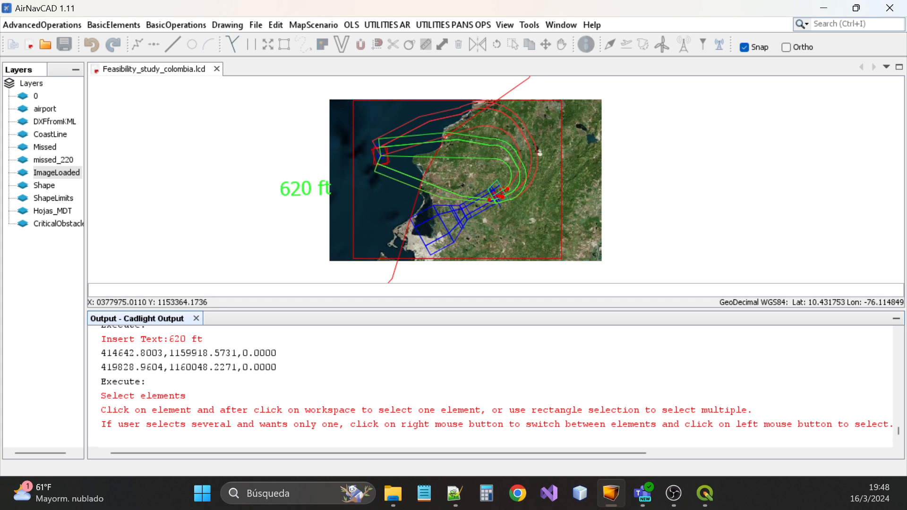
{"action": "left_click", "coordinate": [591, 26]}
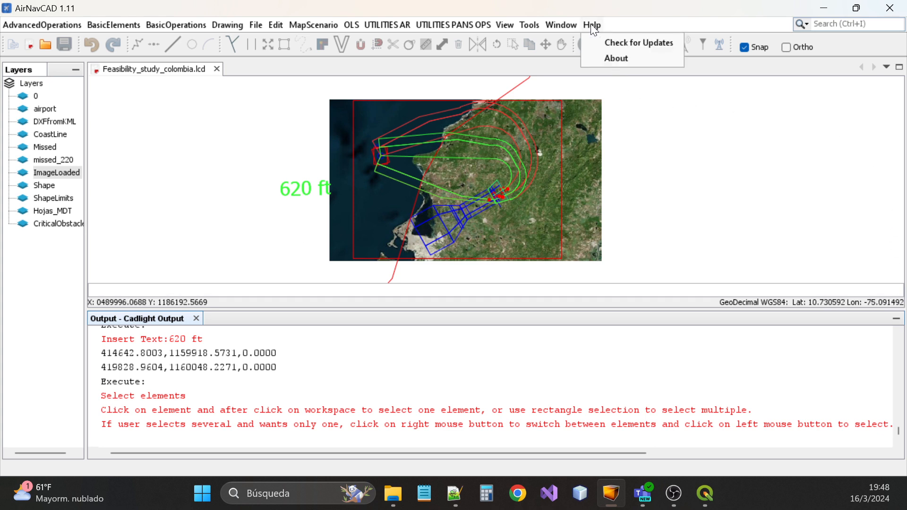
{"action": "left_click", "coordinate": [604, 58]}
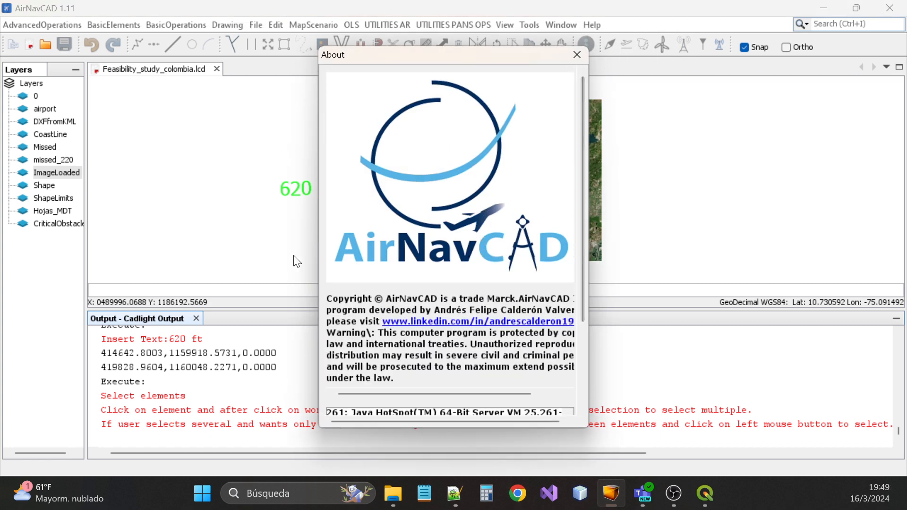